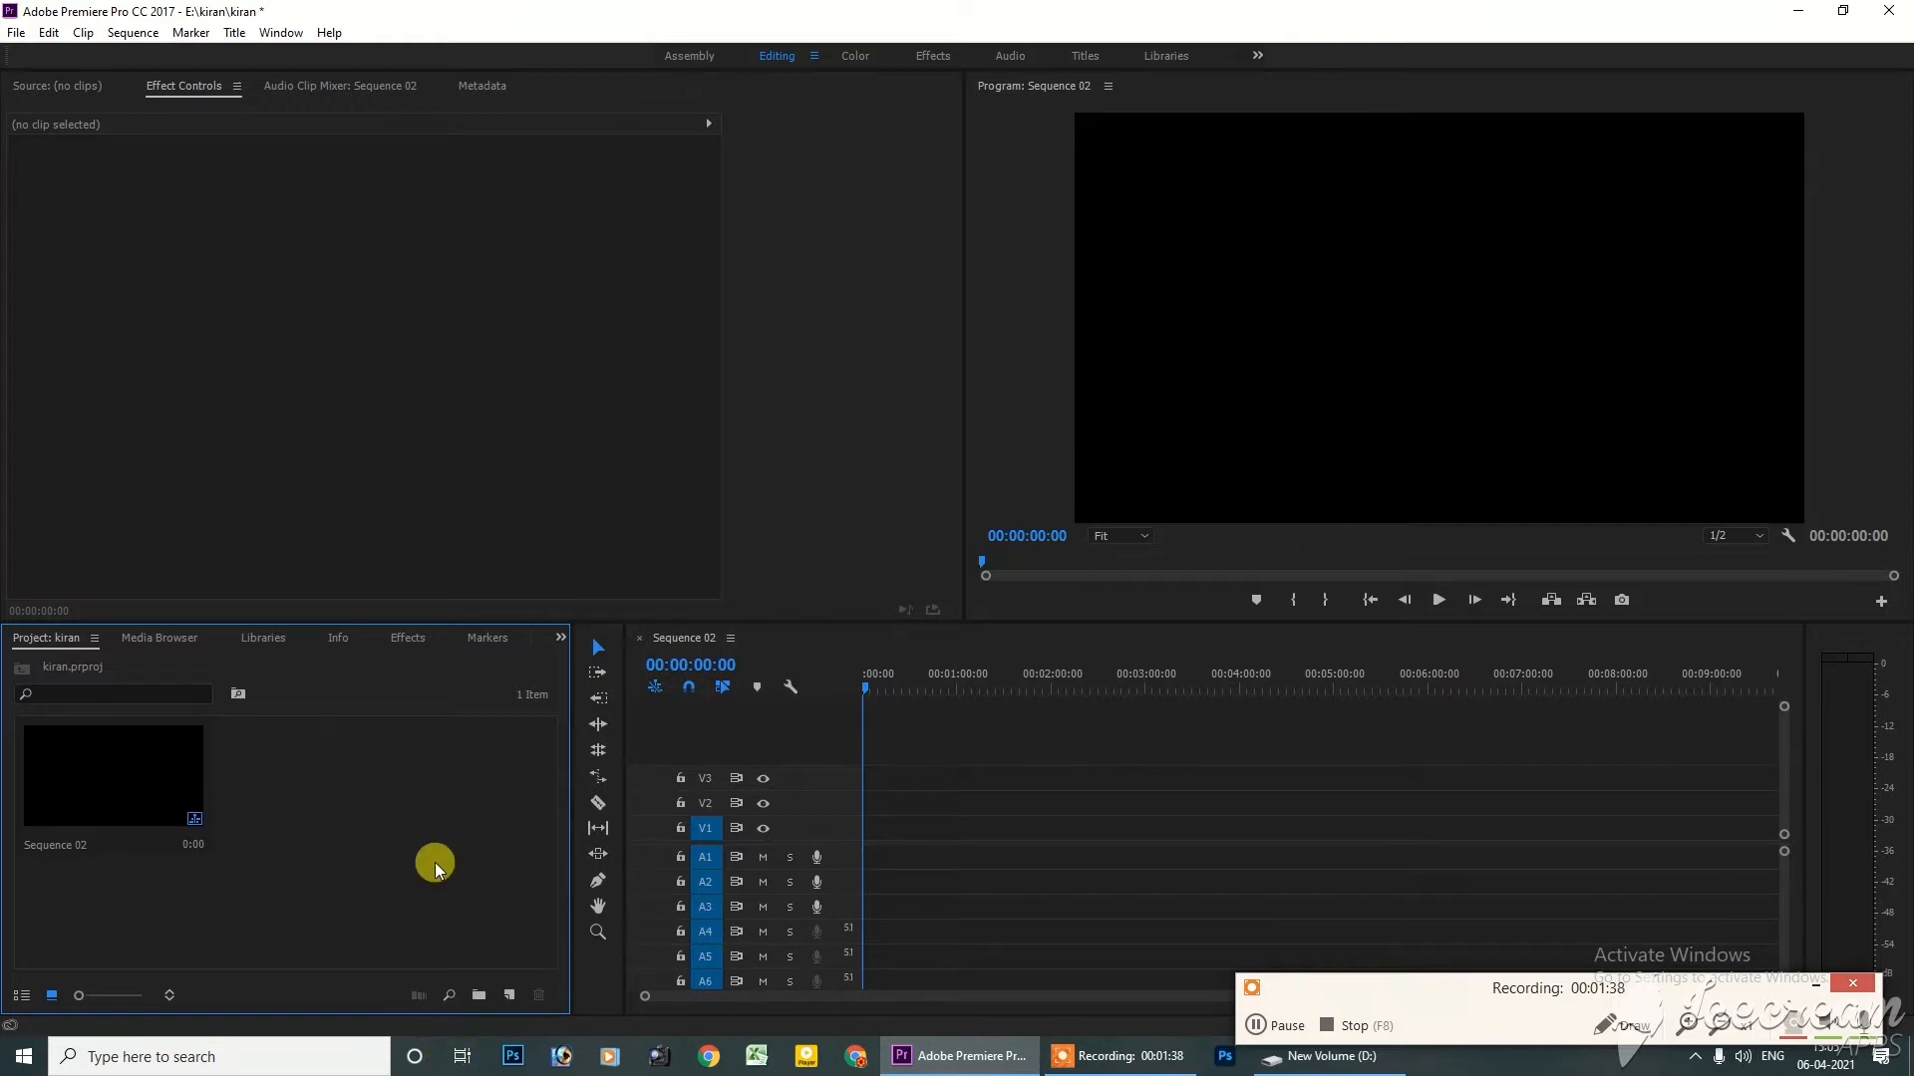
Create a new bin in the project and name it clips
click(478, 995)
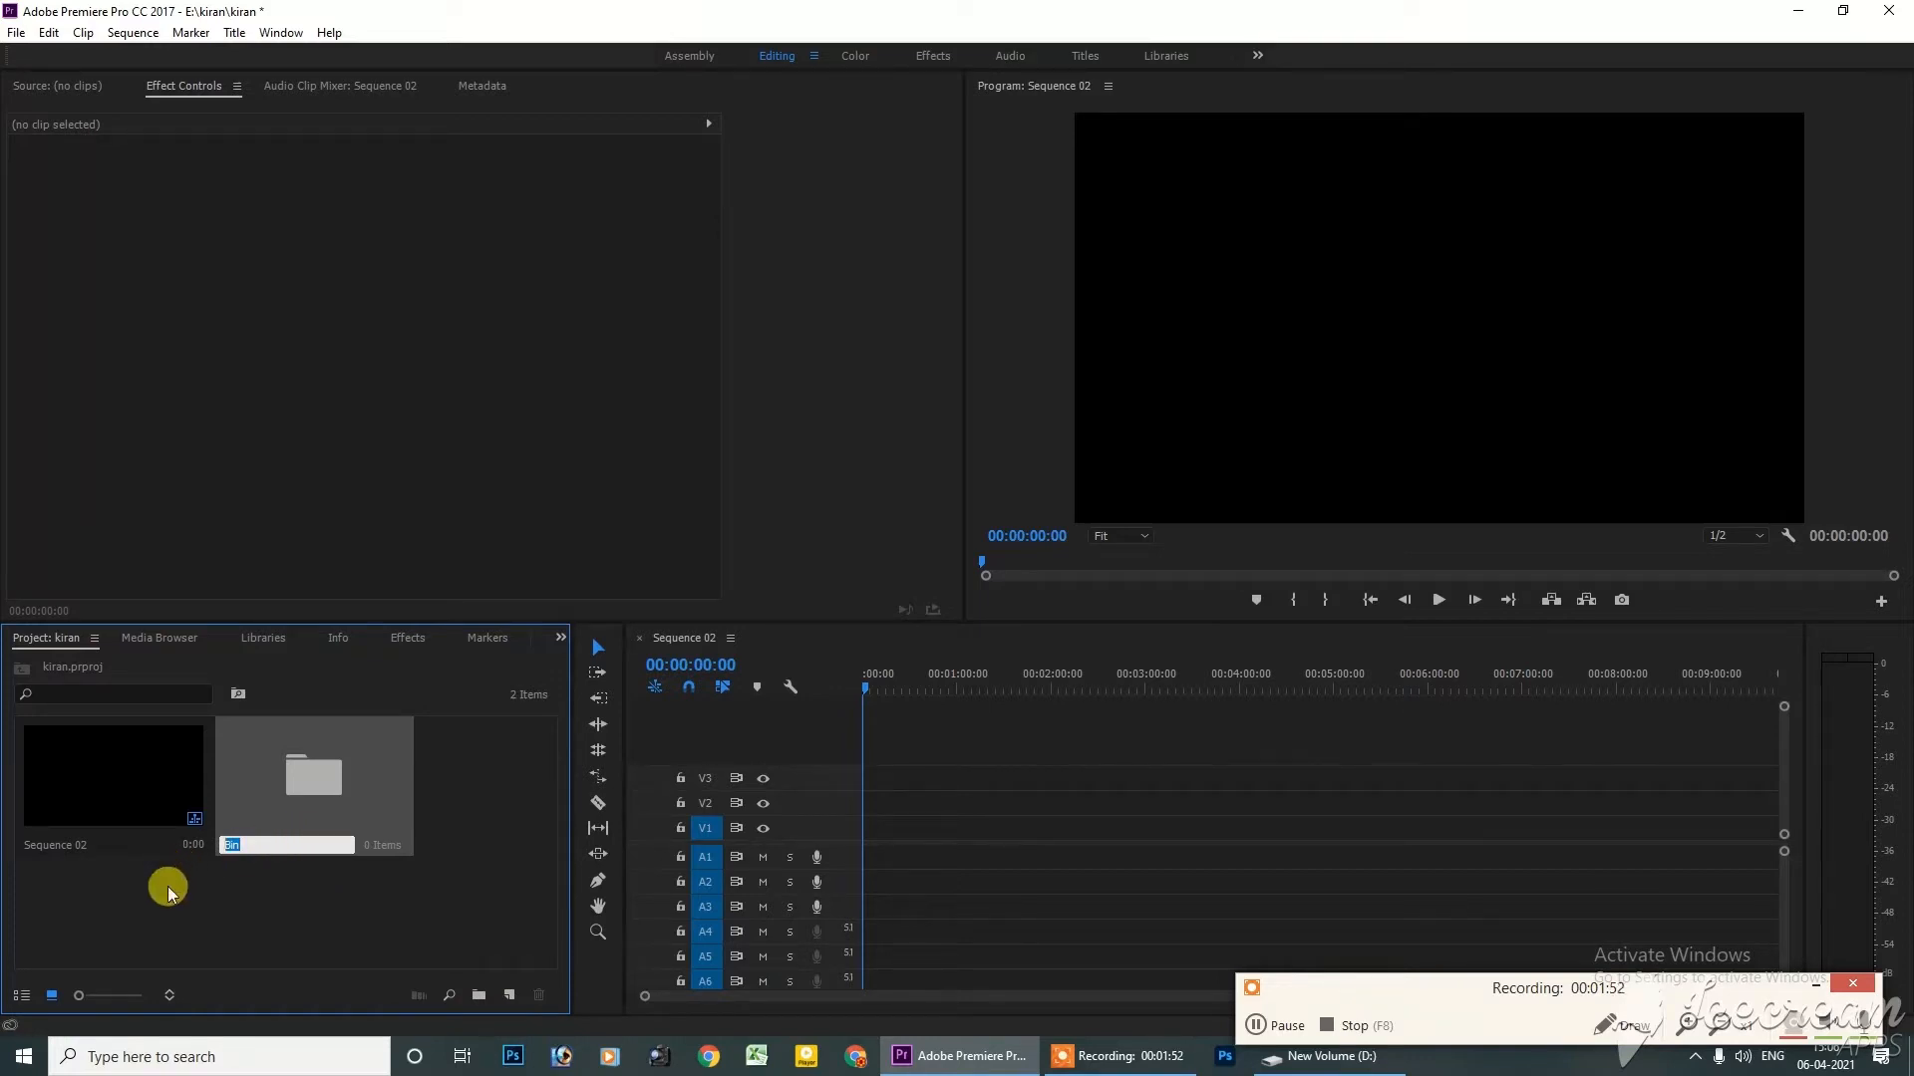
key(BackSpace)
text(di)
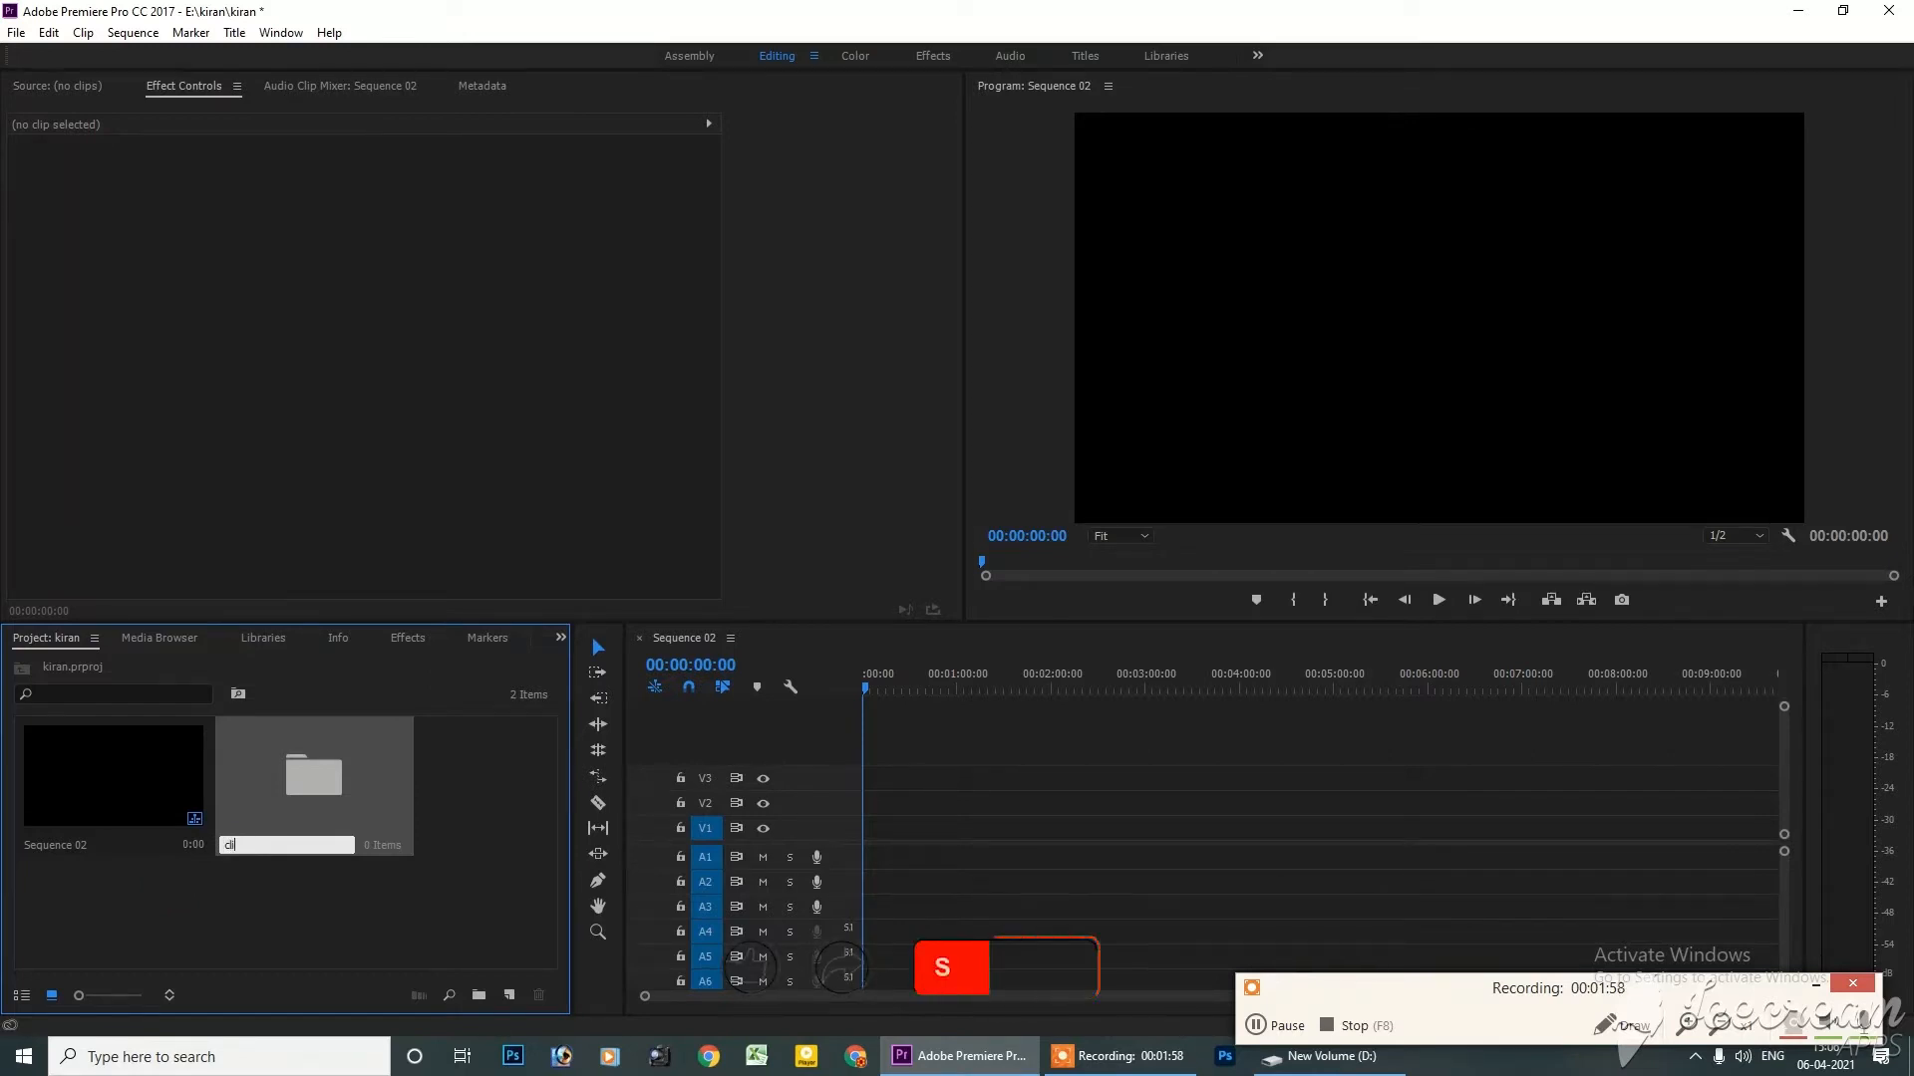
text(ps)
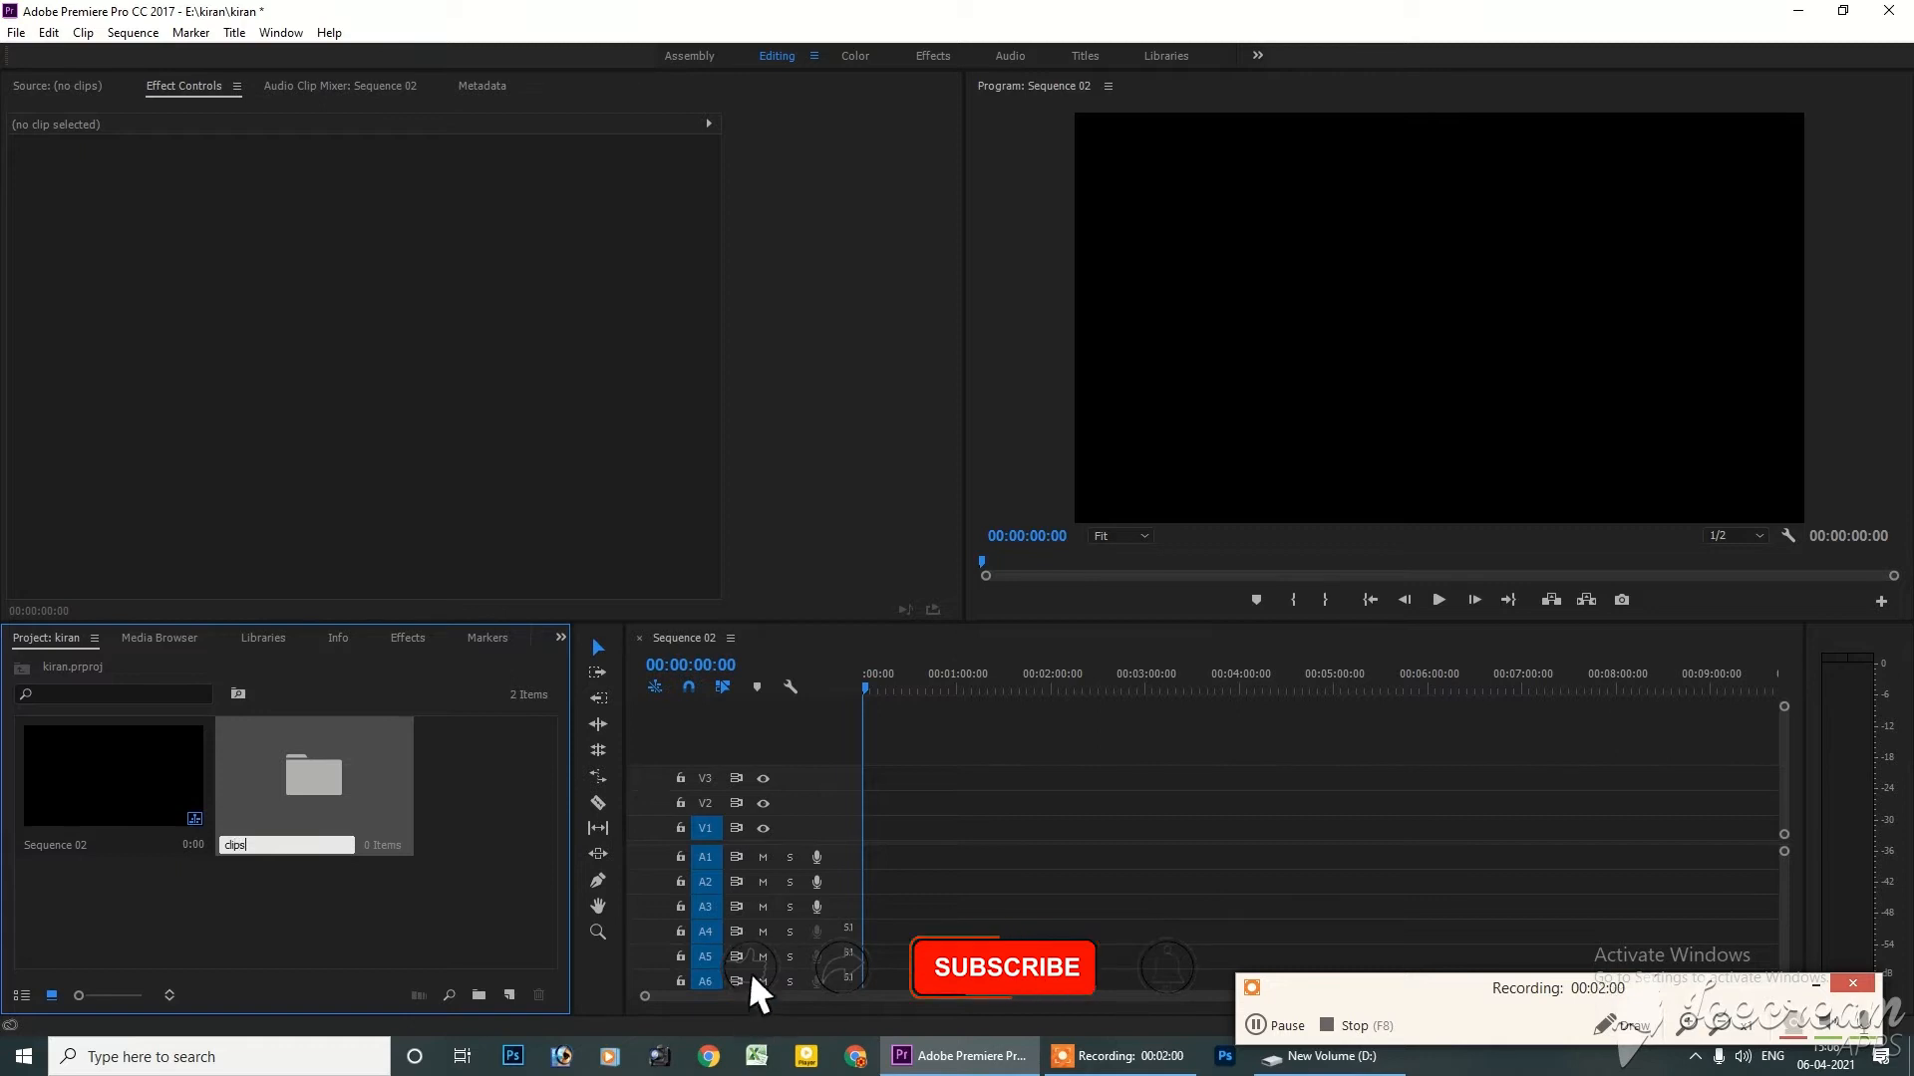
key(Return)
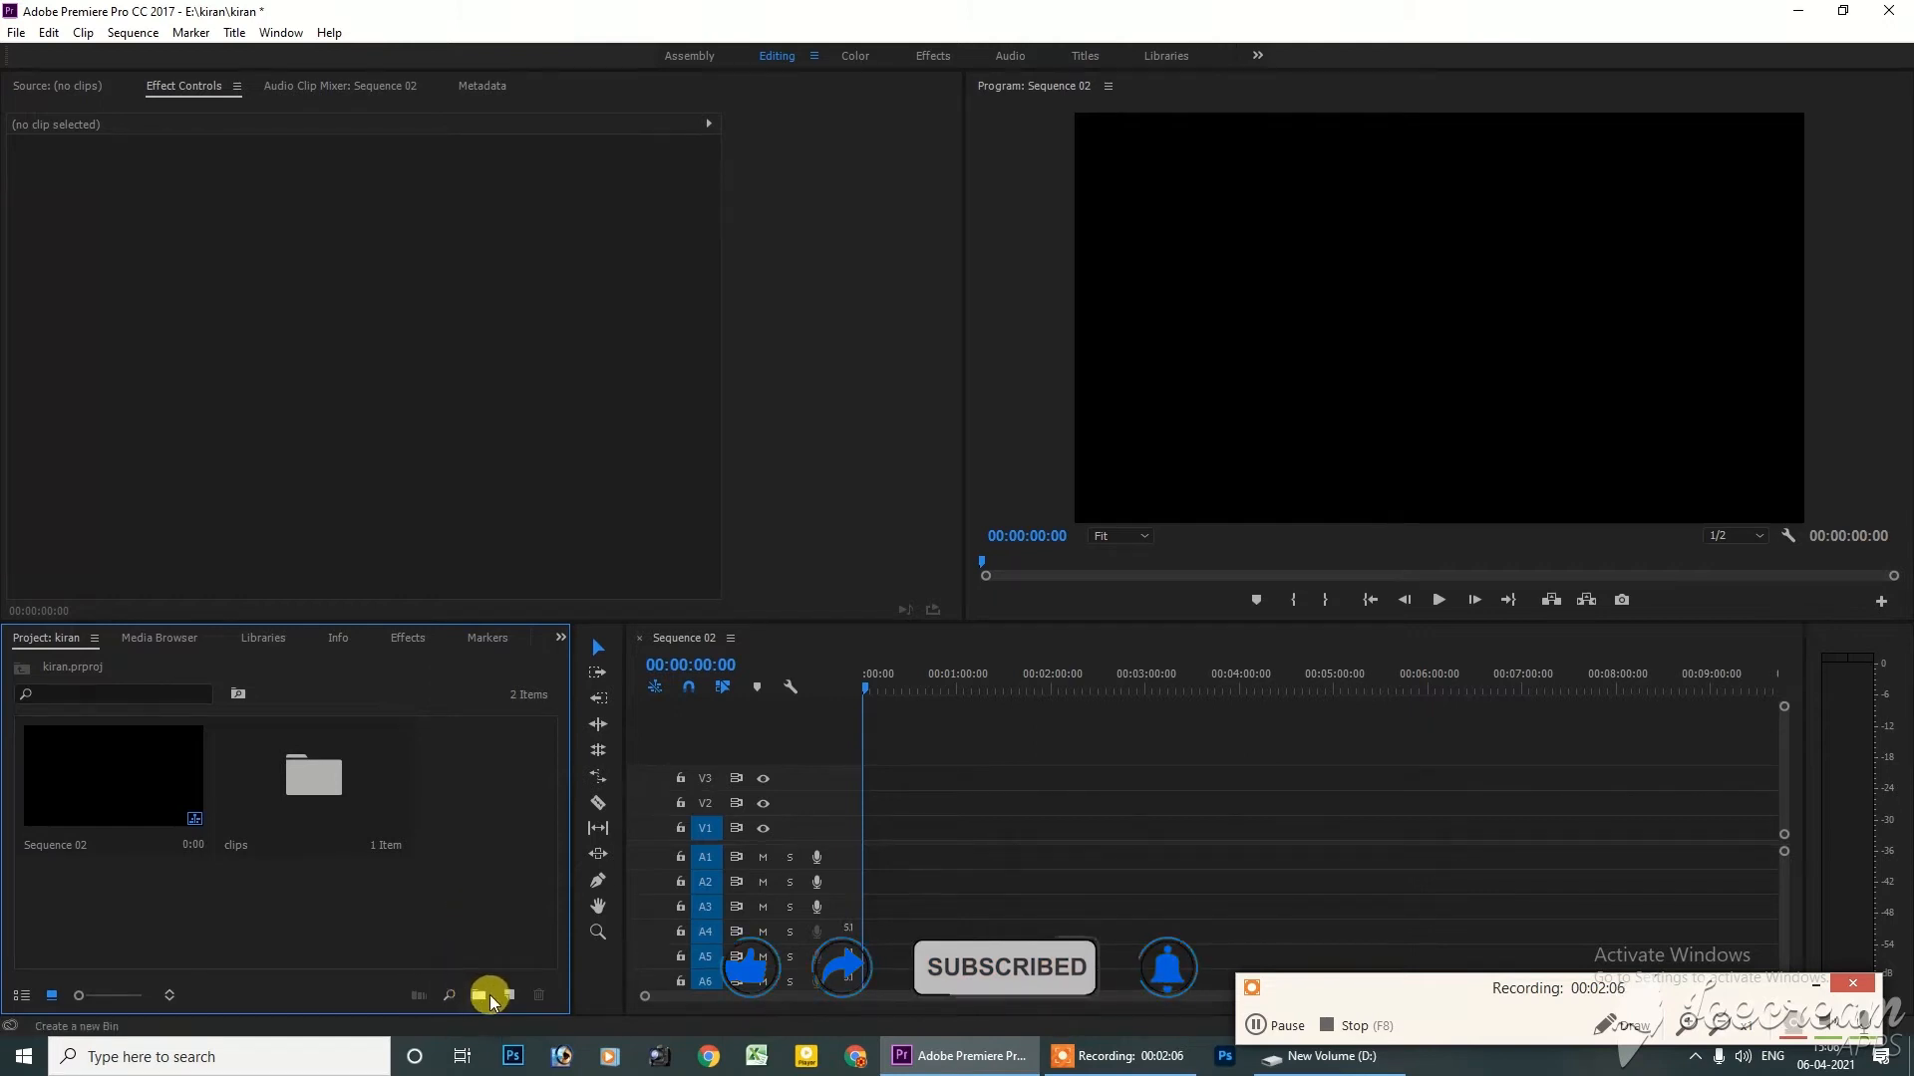
Add a second bin at the project's root level and name it music
click(480, 999)
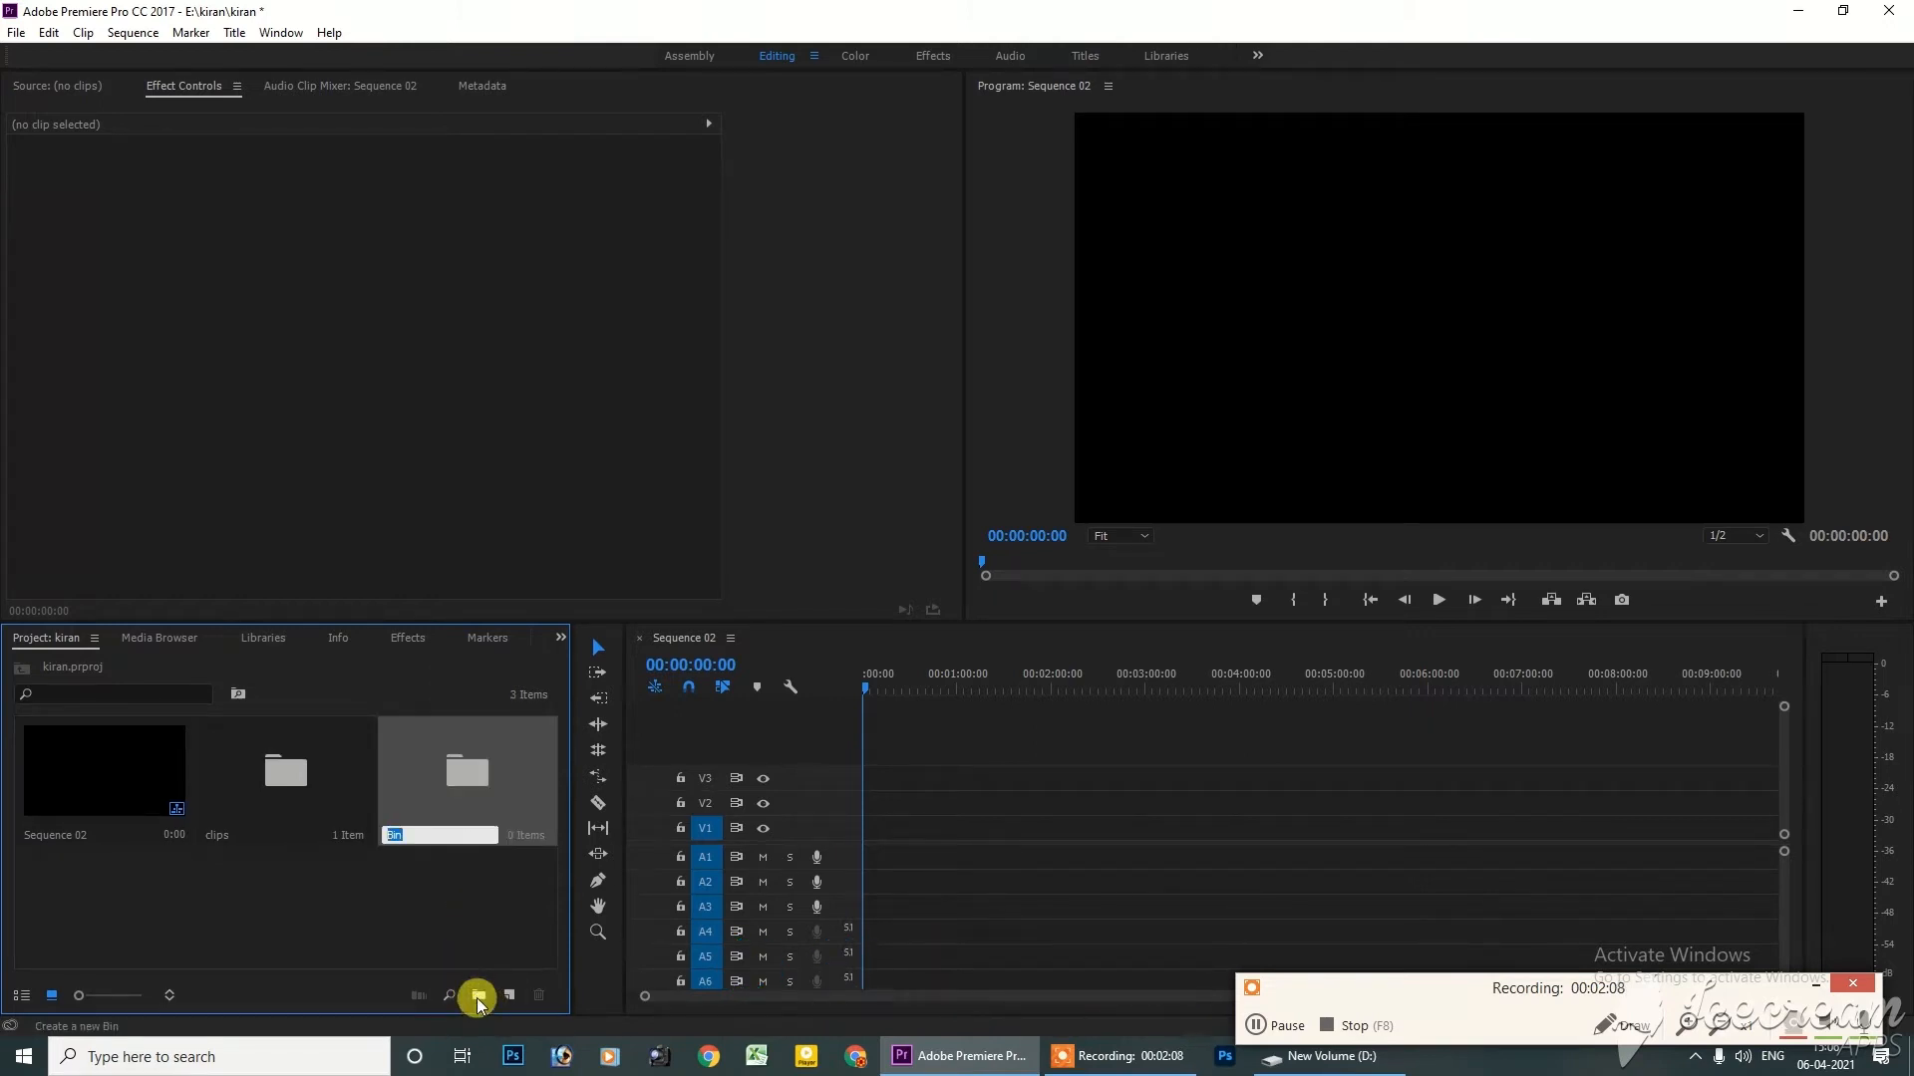
key(BackSpace)
text(music)
click(419, 923)
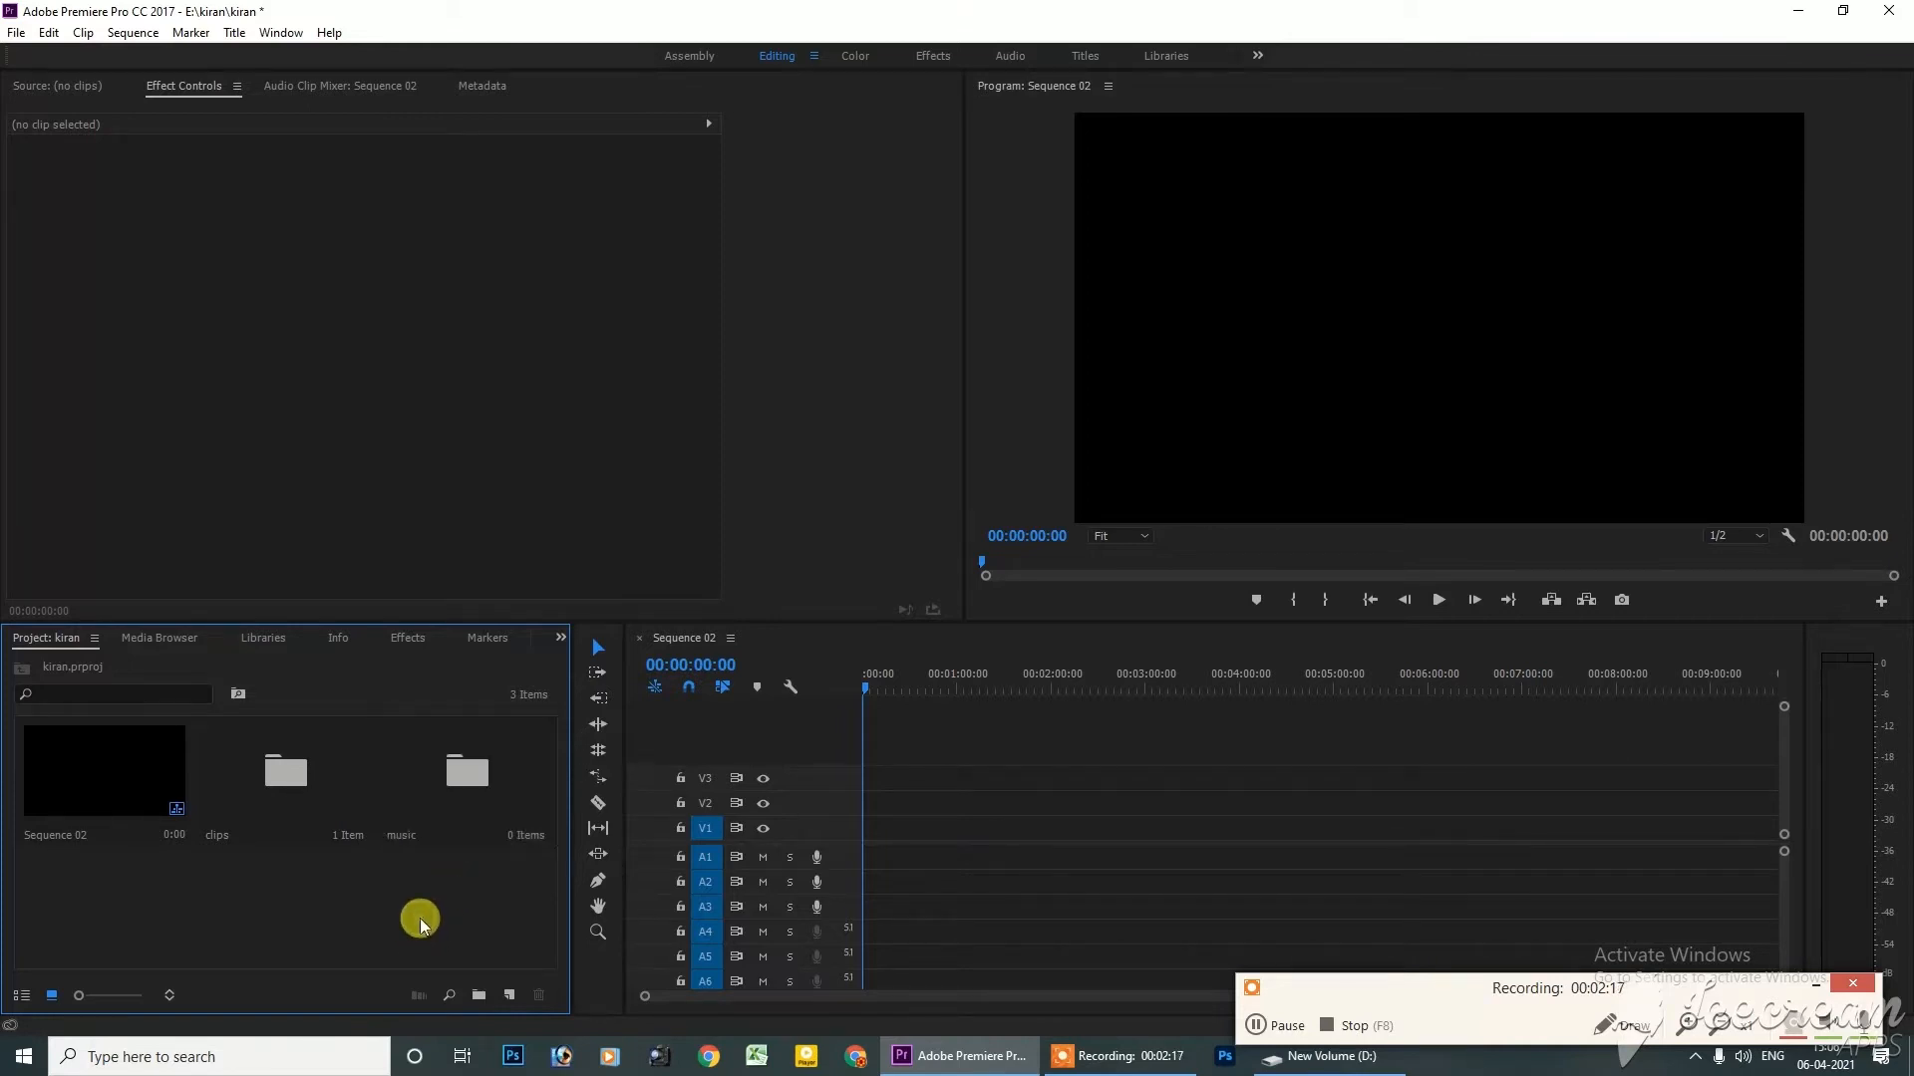
Add a third bin at the project's root level and name it images
click(476, 1001)
text(images)
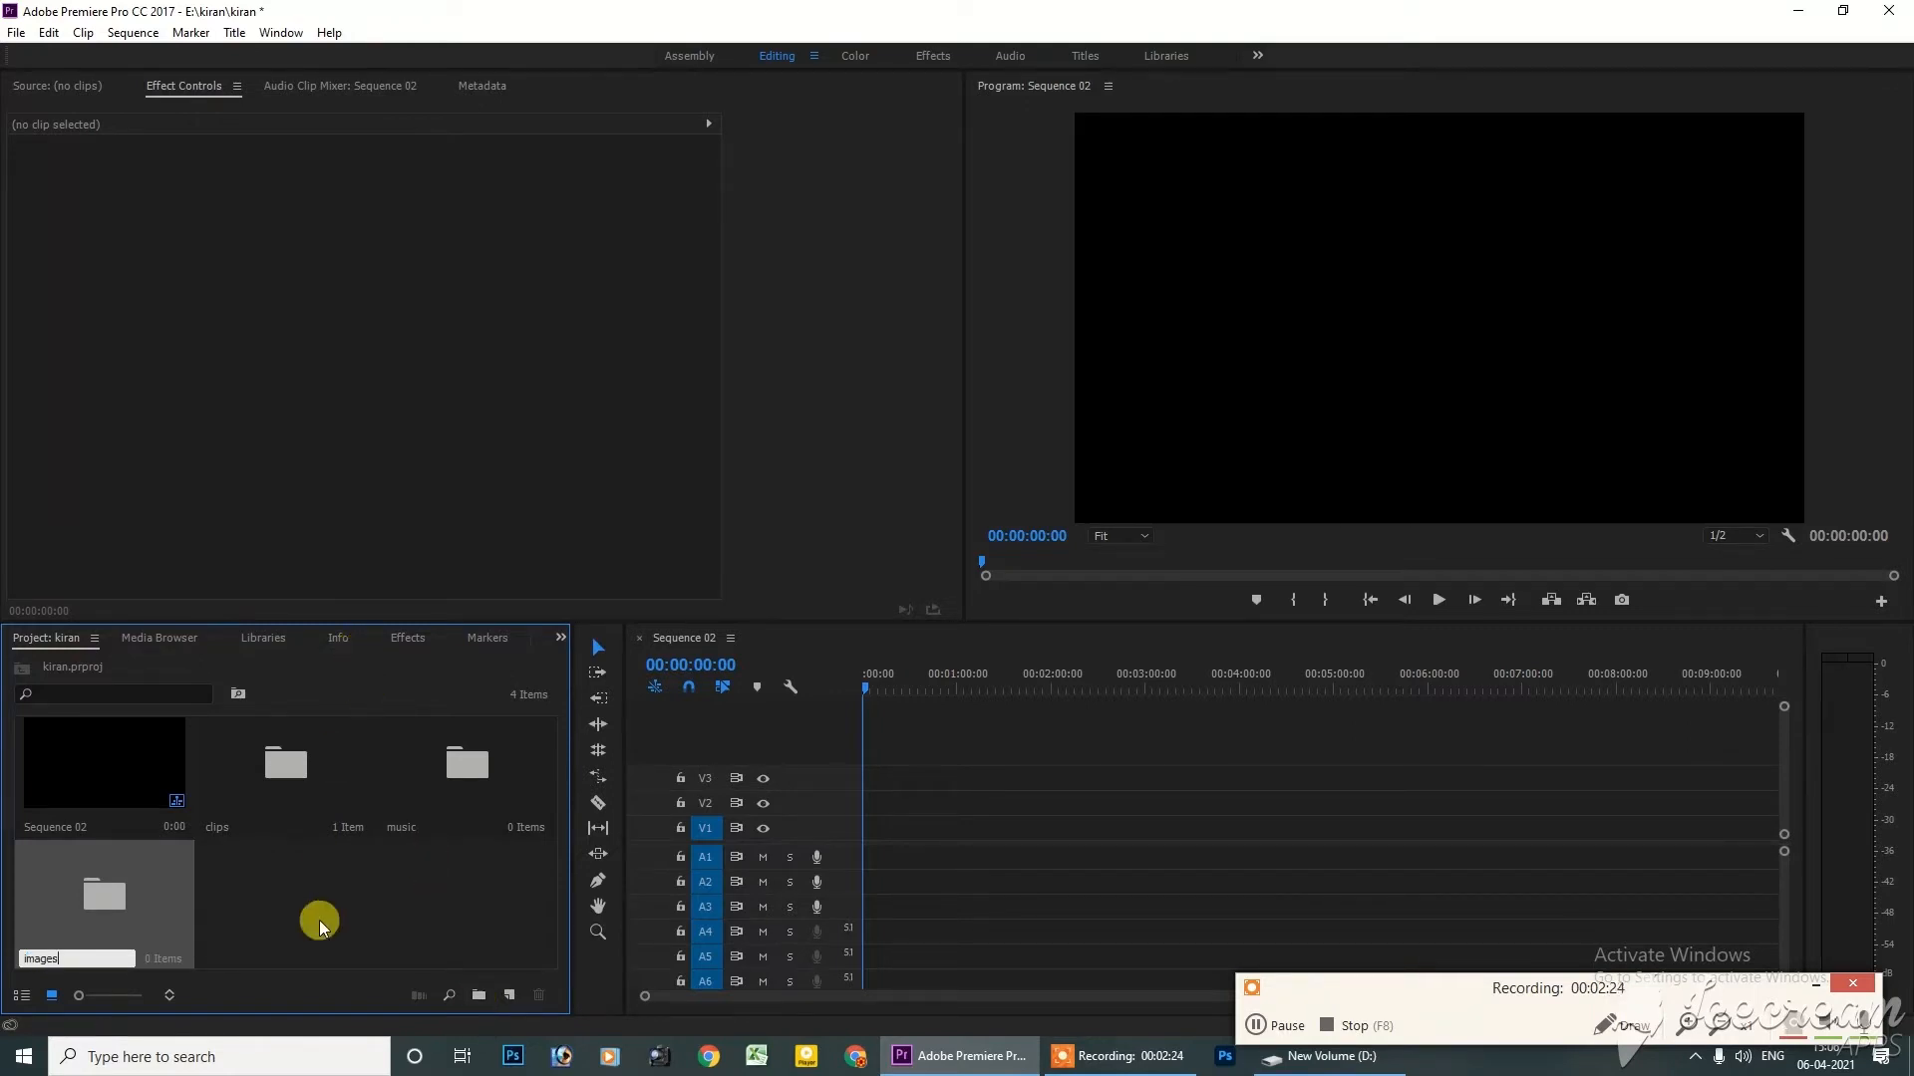
click(320, 890)
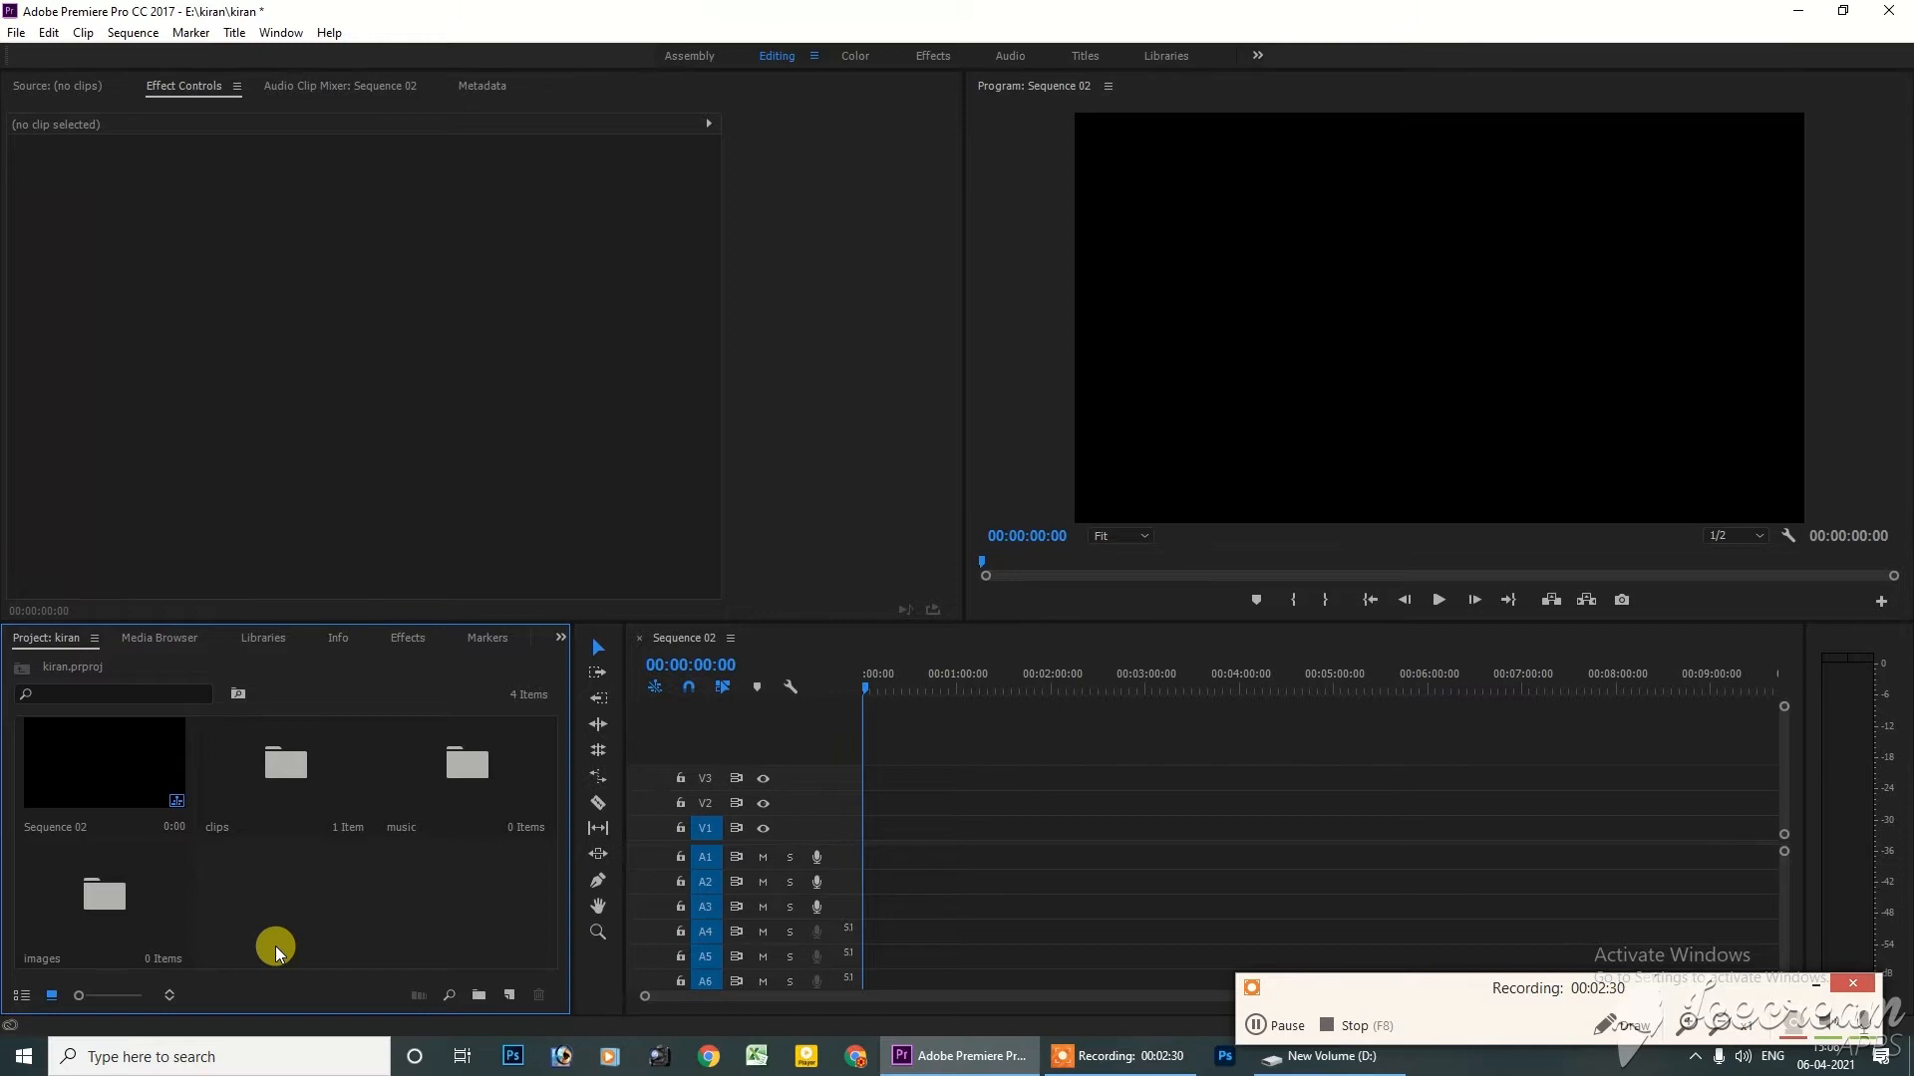
click(326, 794)
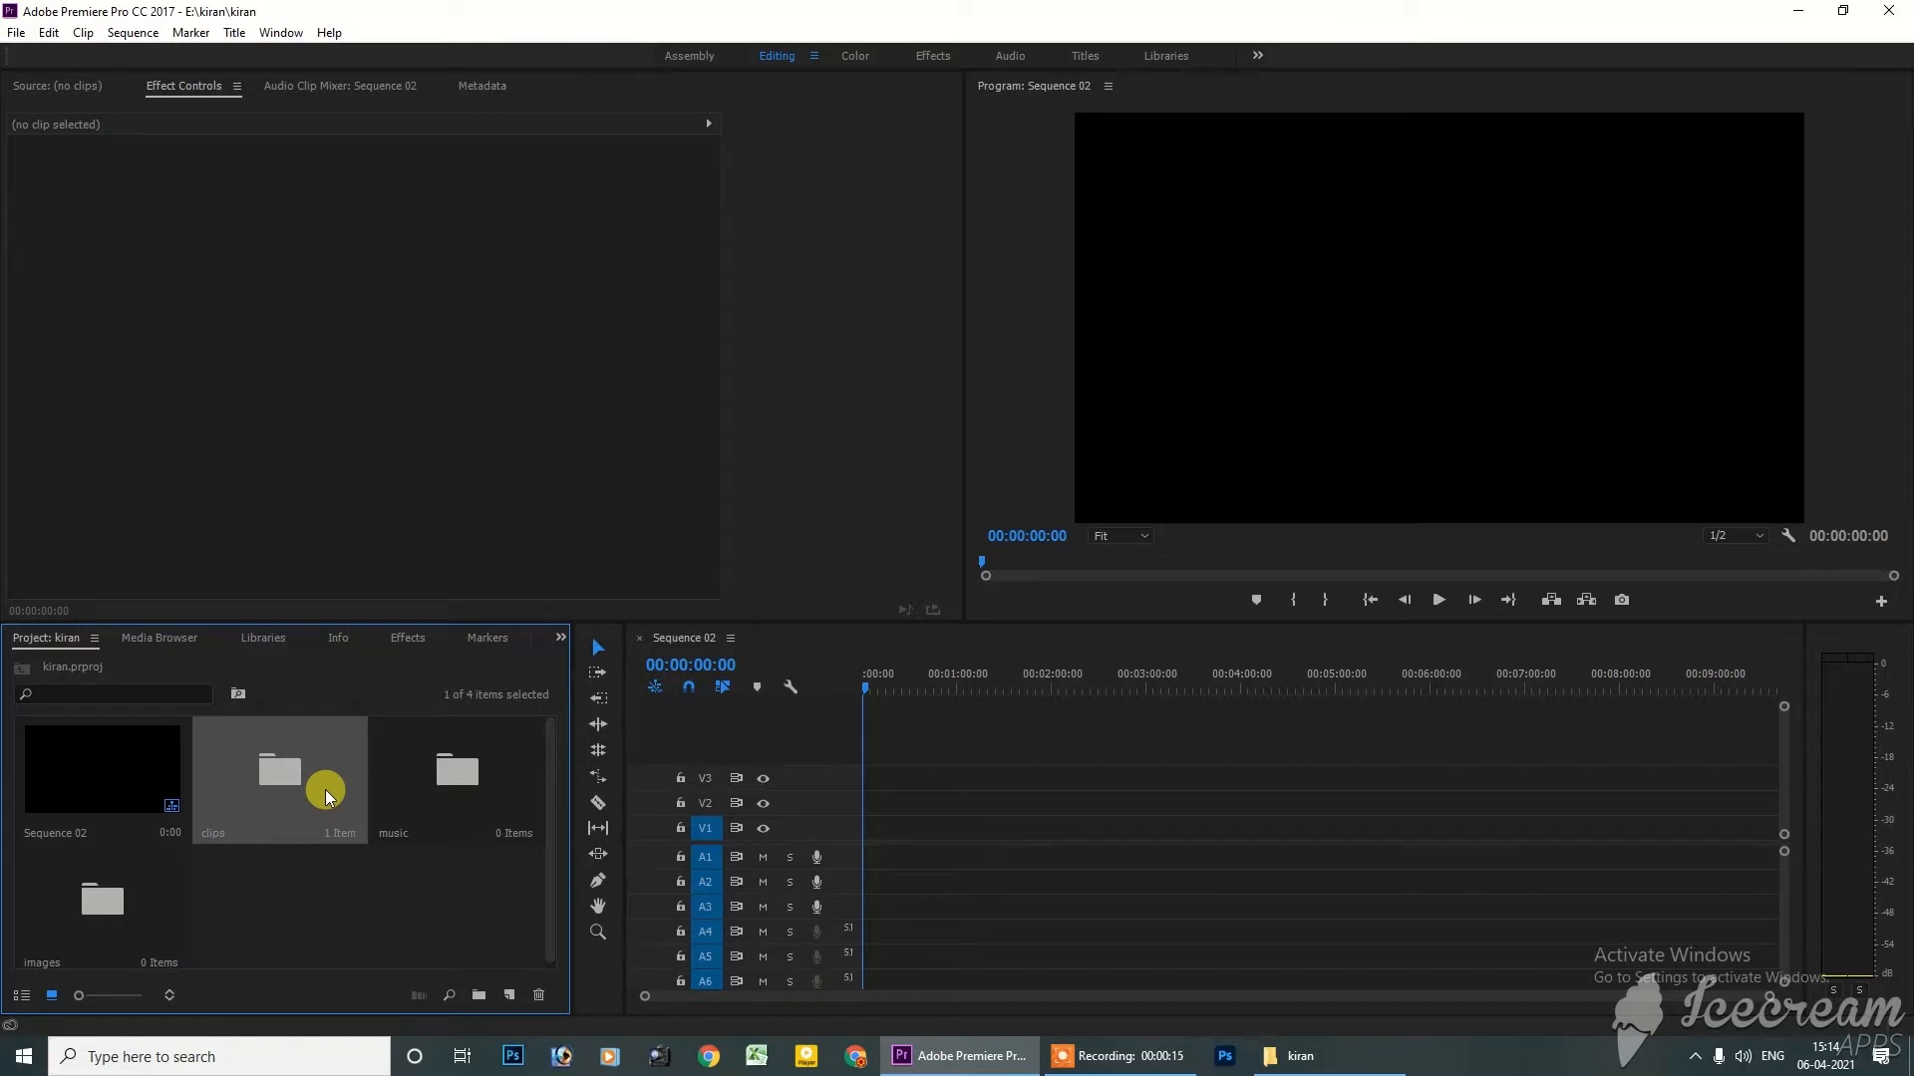
click(457, 759)
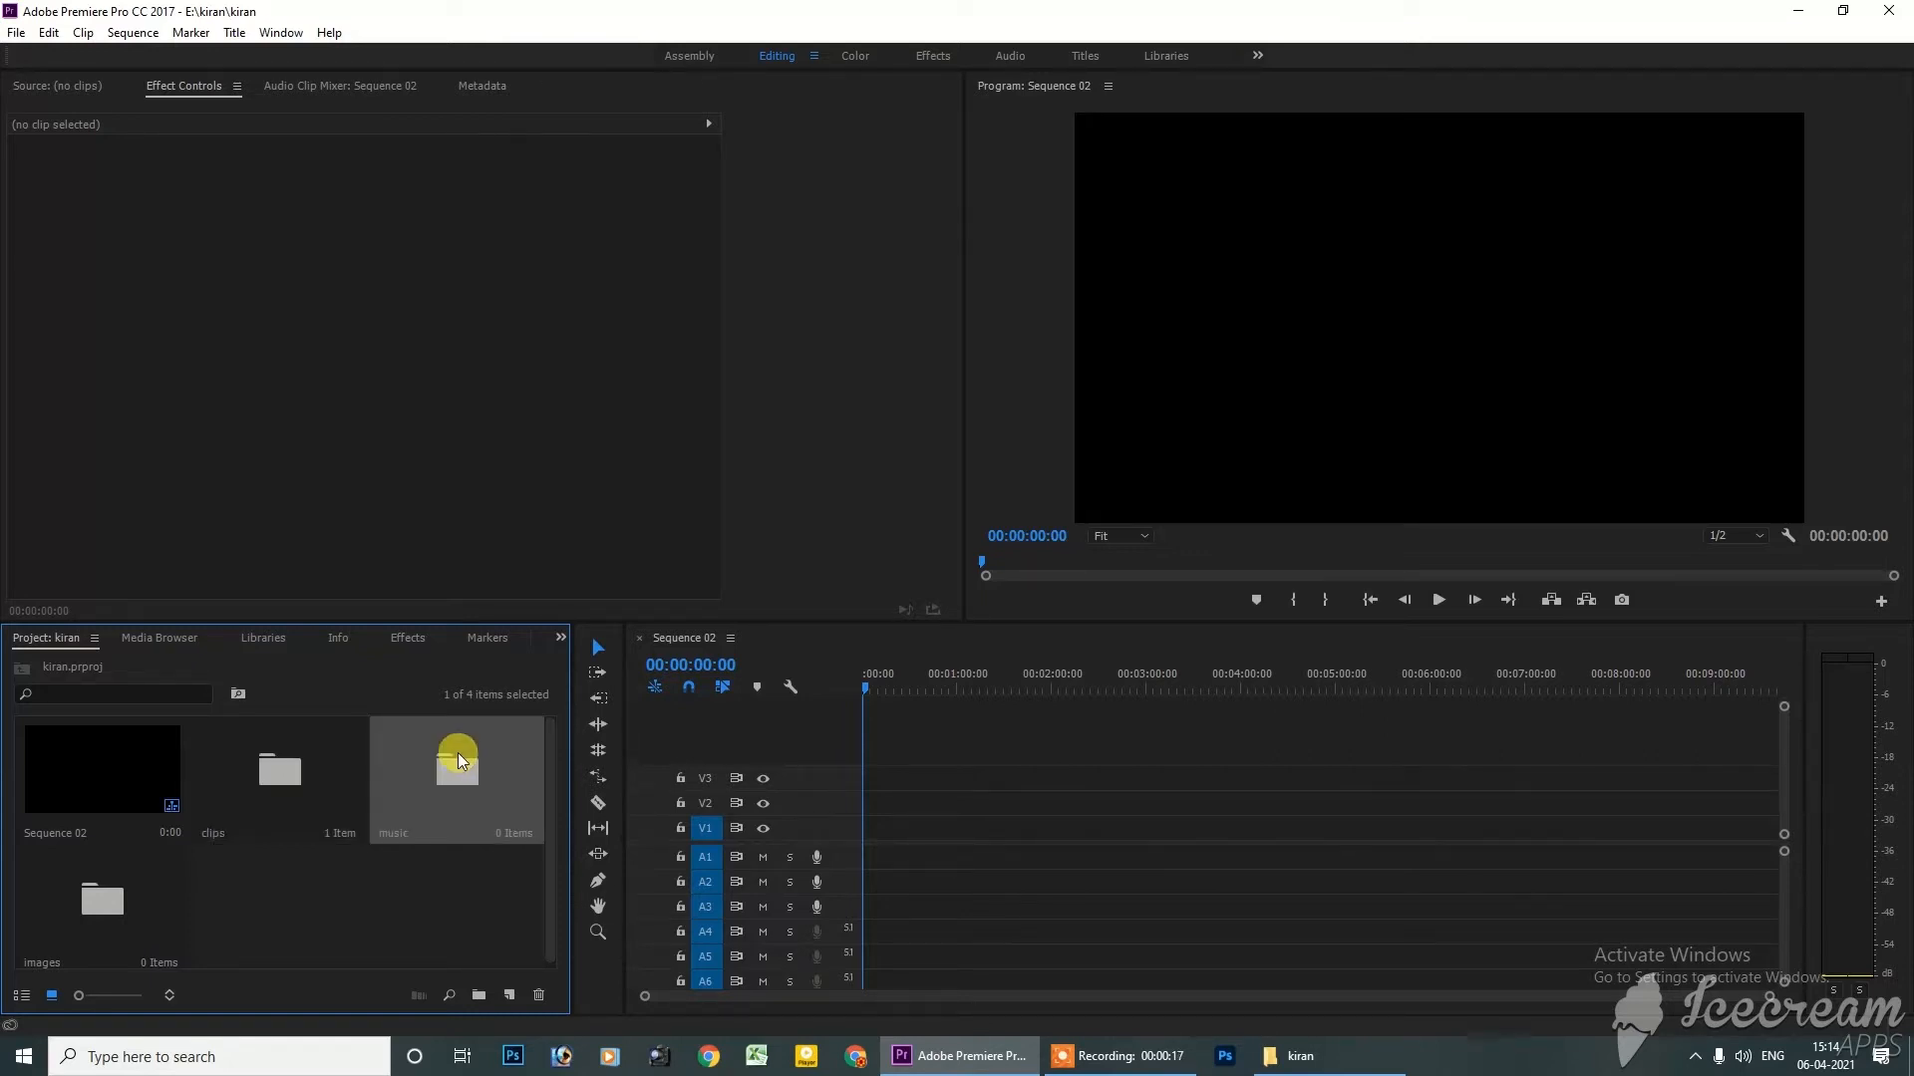
click(60, 889)
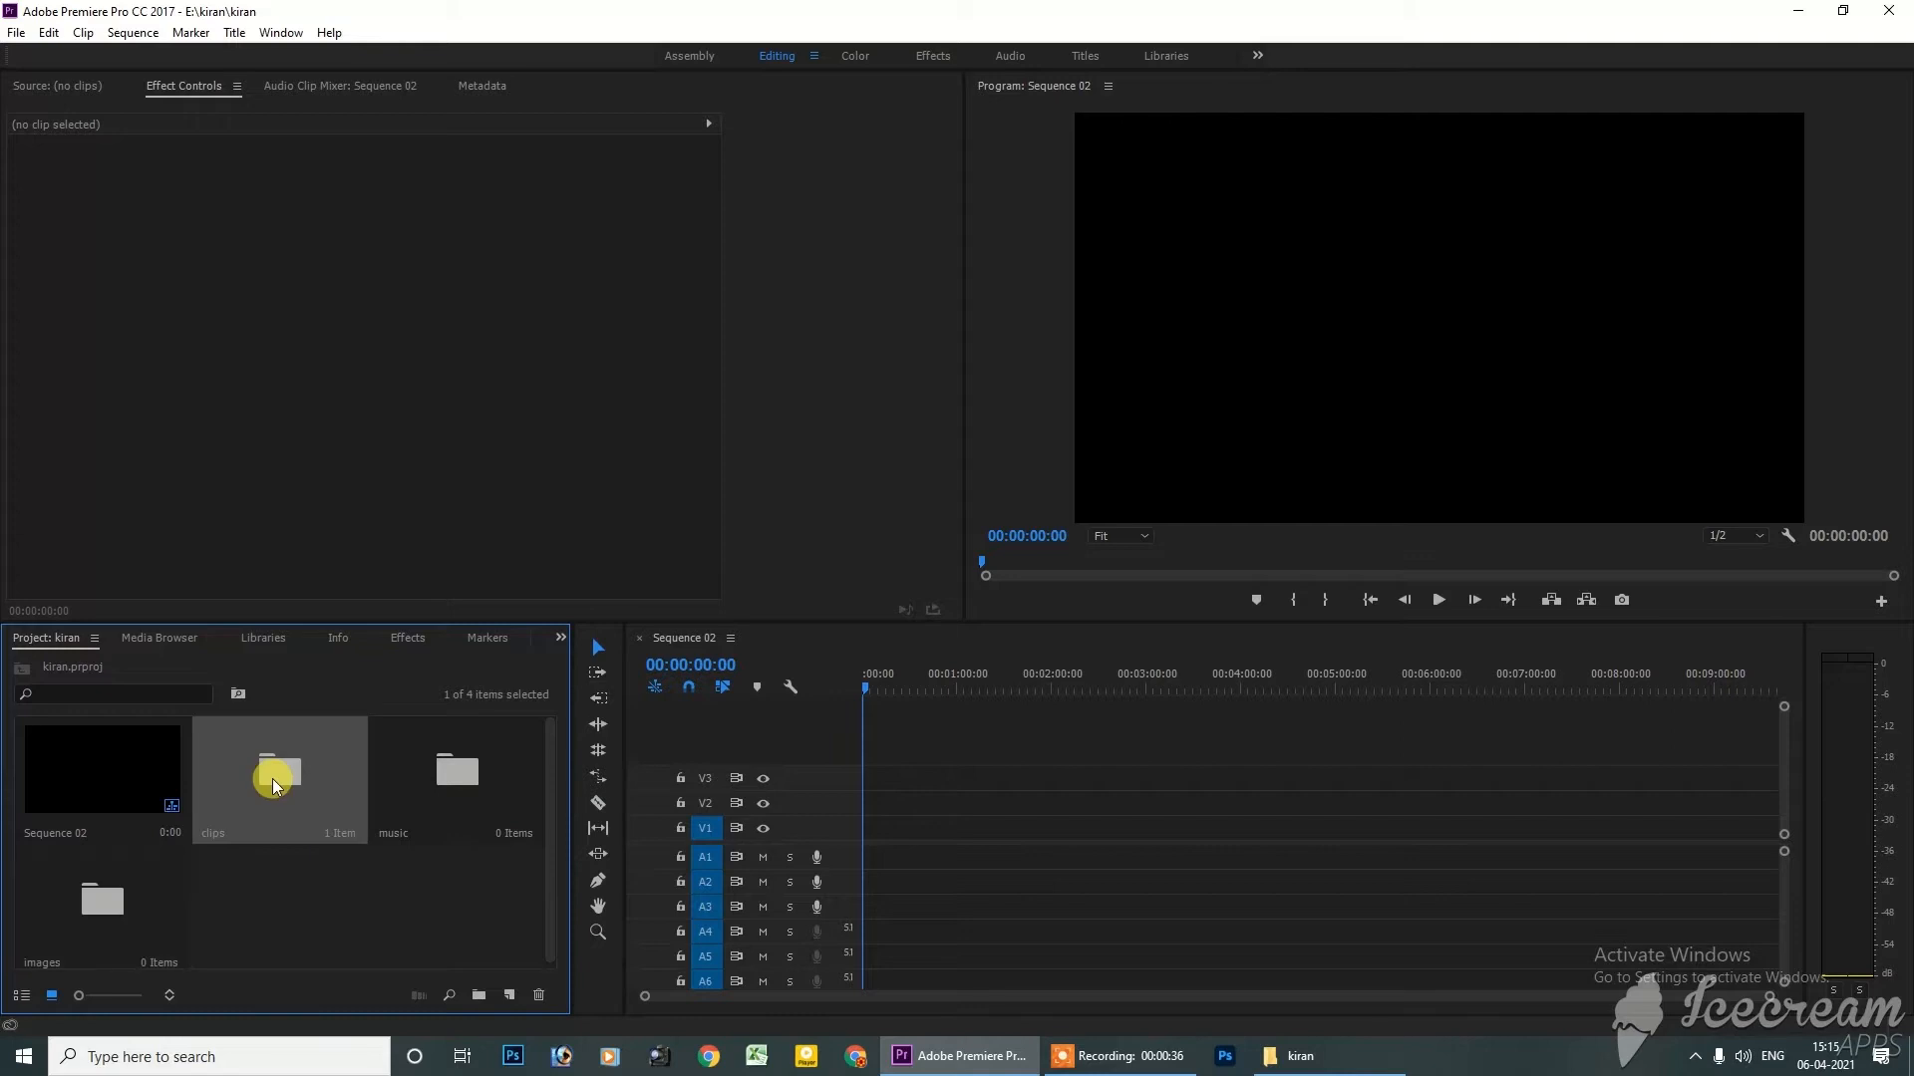
key(Return)
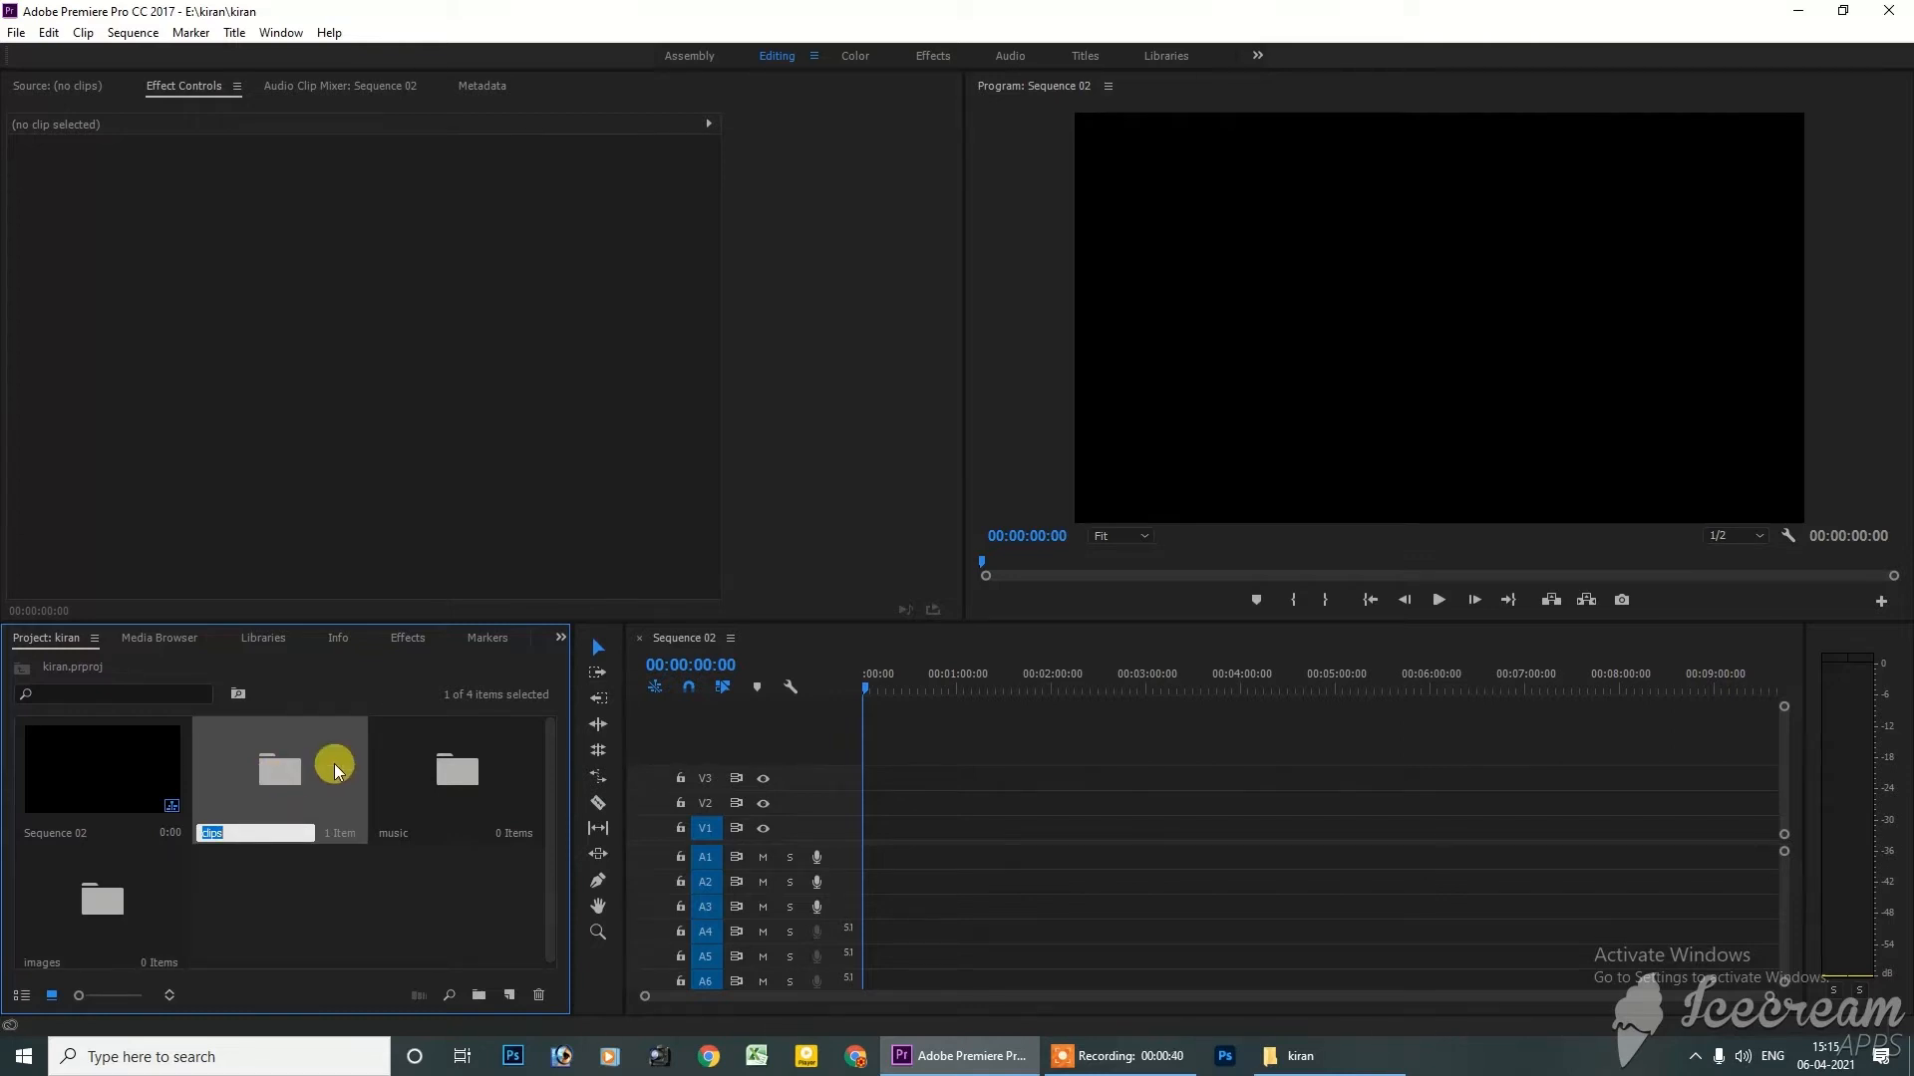
click(331, 900)
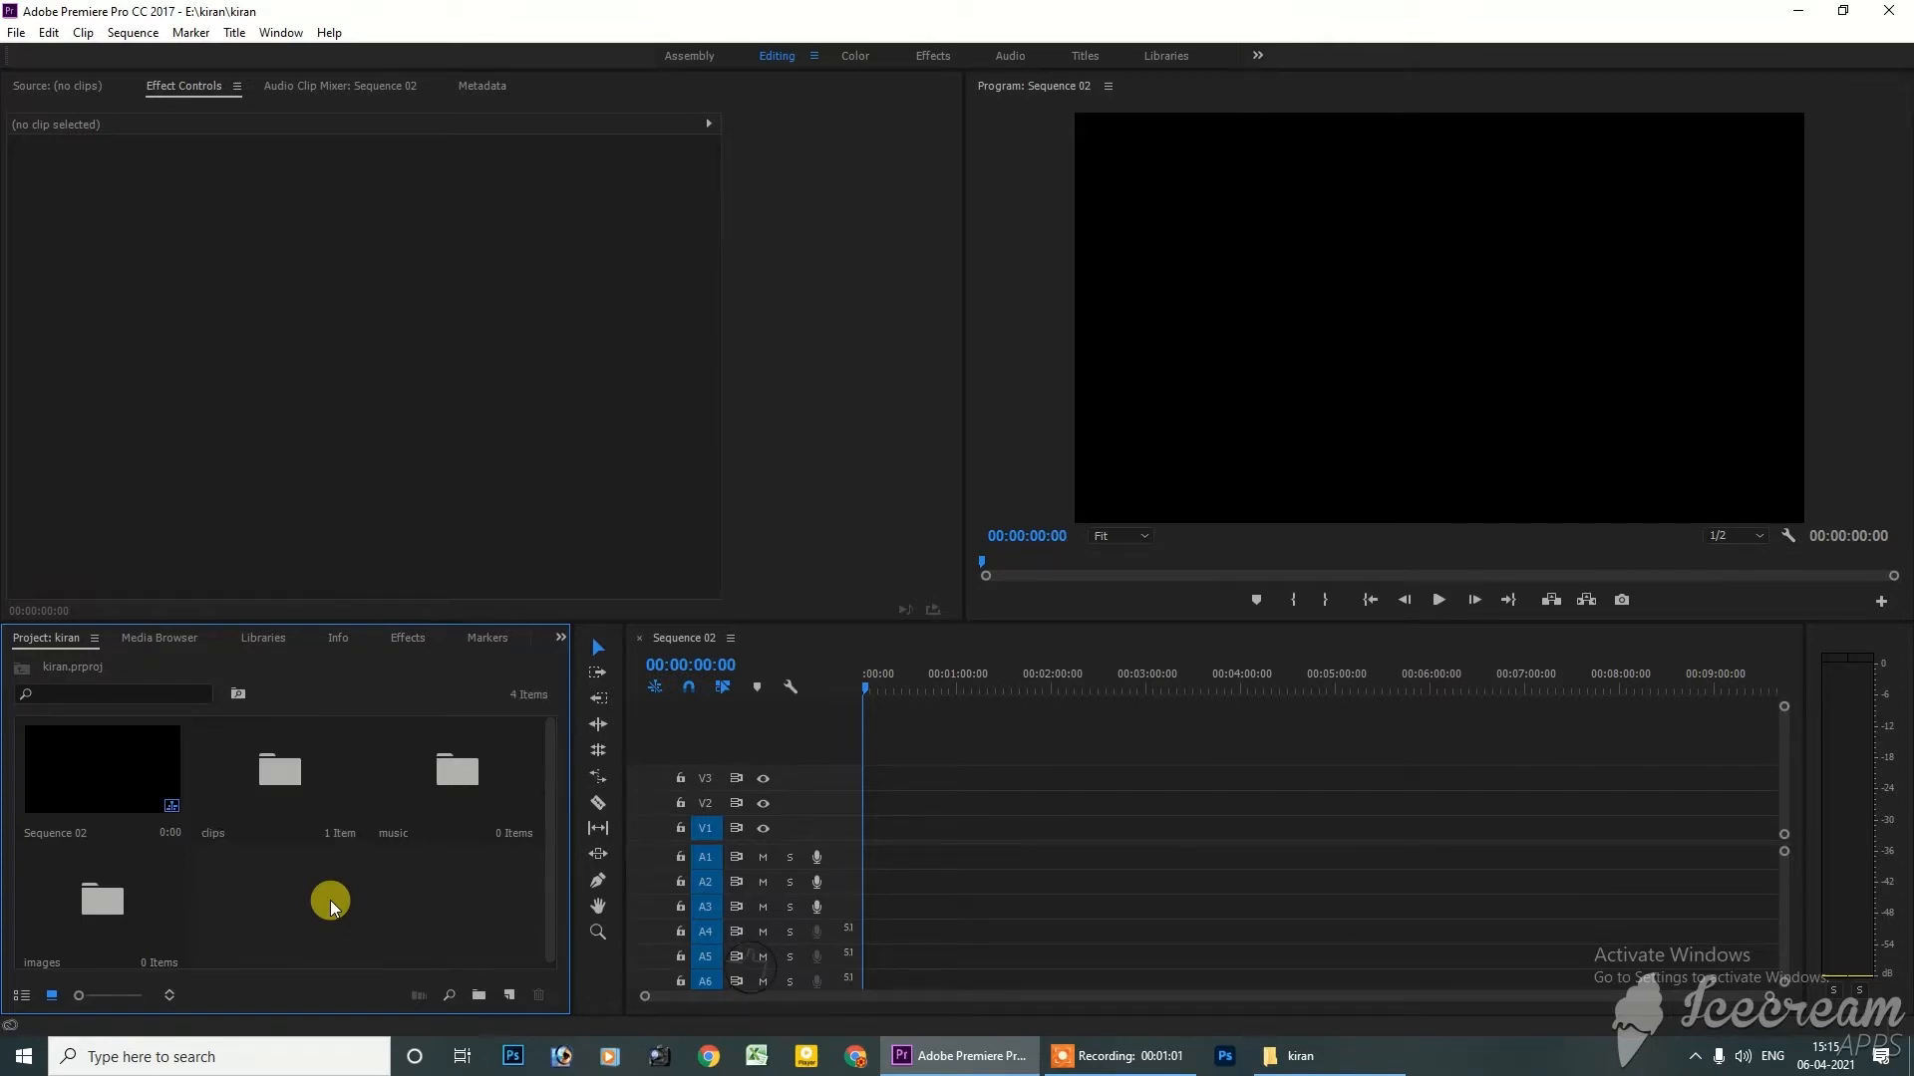
Open the clips bin in its own floating window and place it over the empty Effect Controls area
double_click(295, 786)
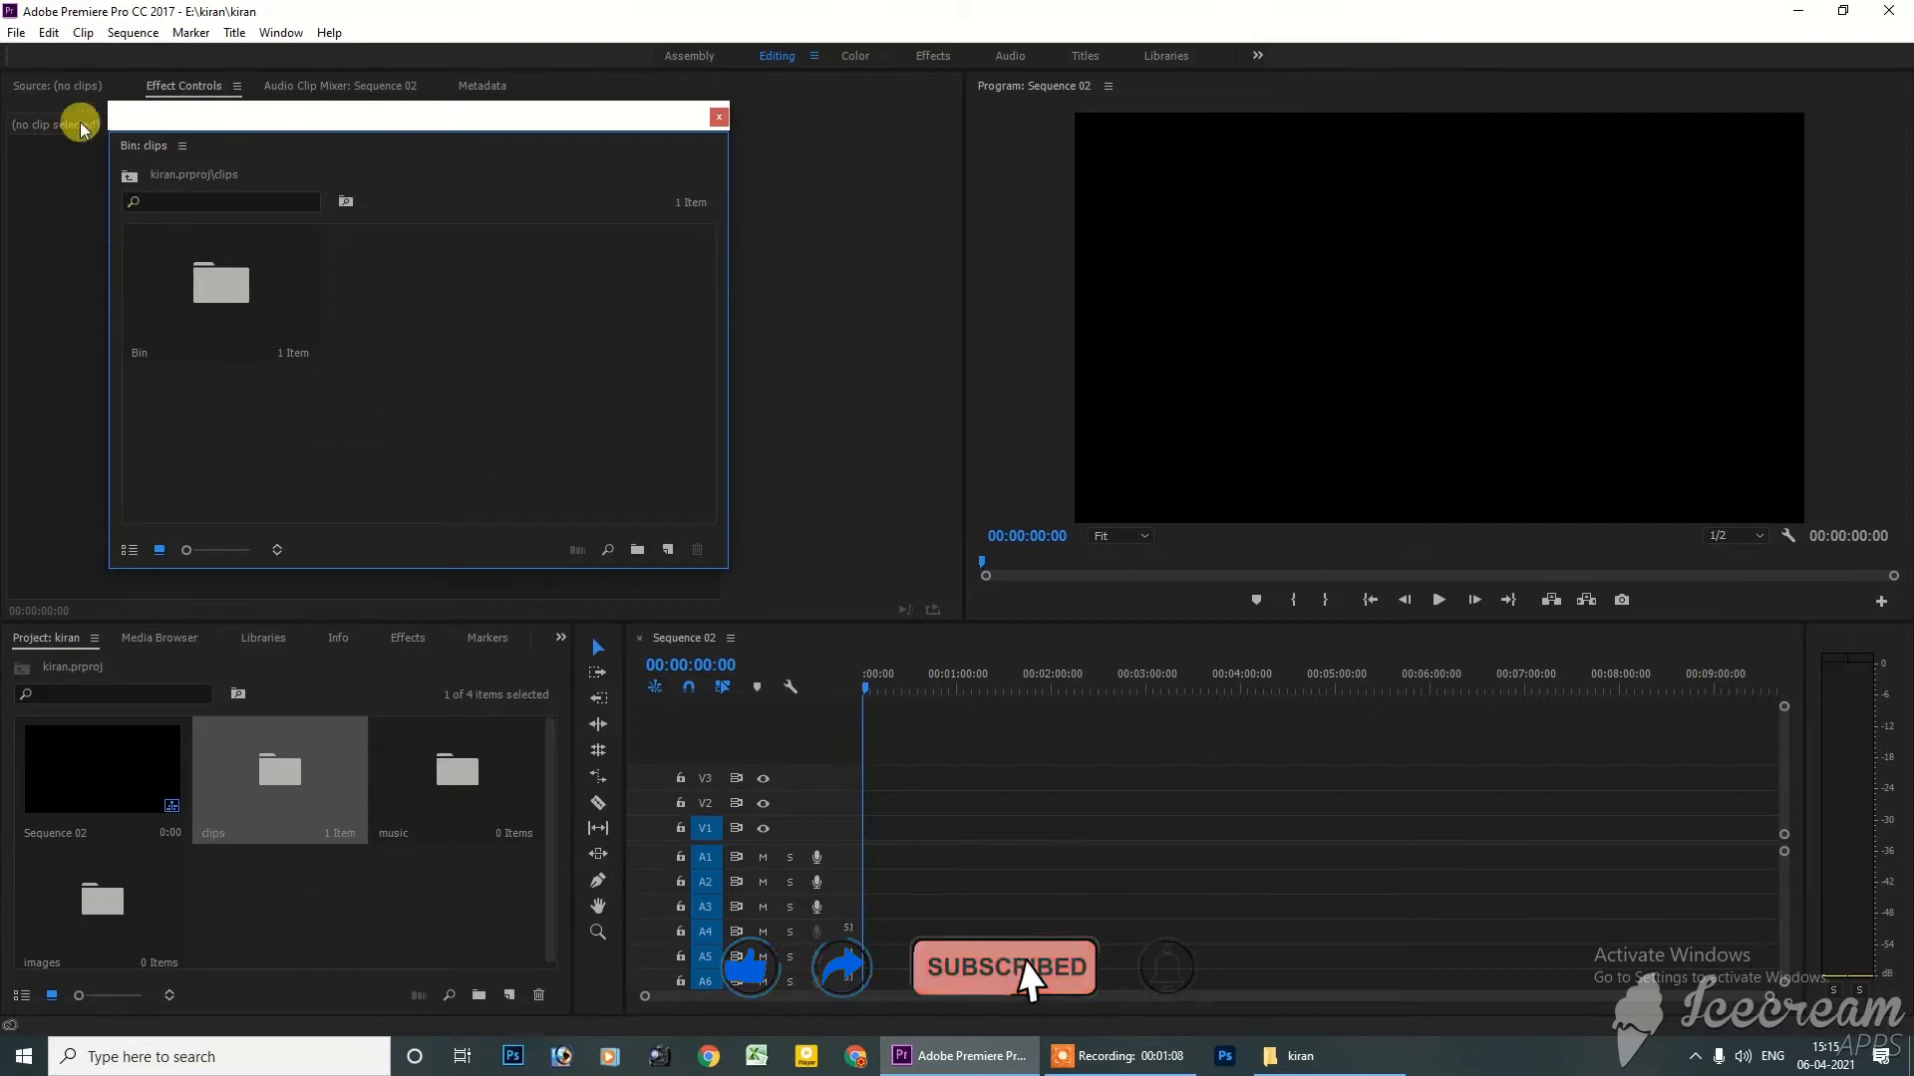
drag(464, 117, 622, 265)
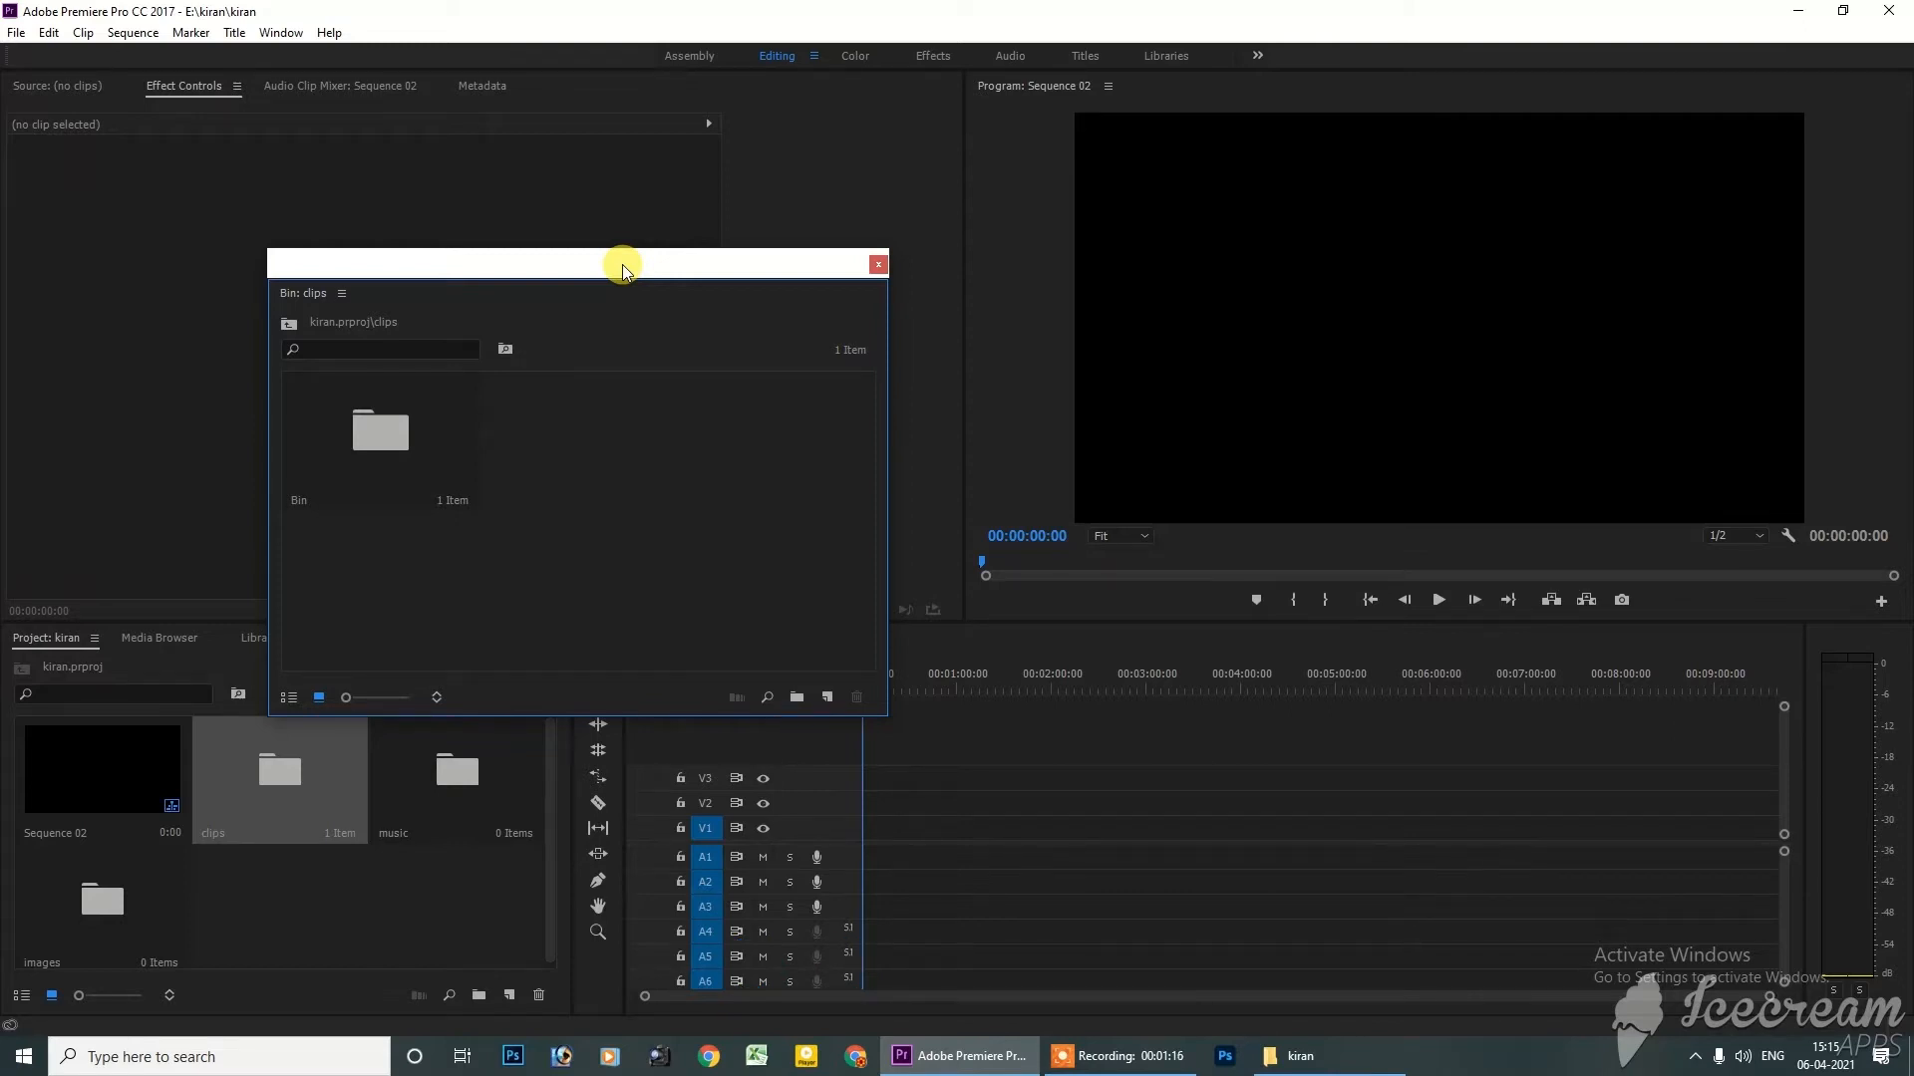
drag(675, 269, 1133, 213)
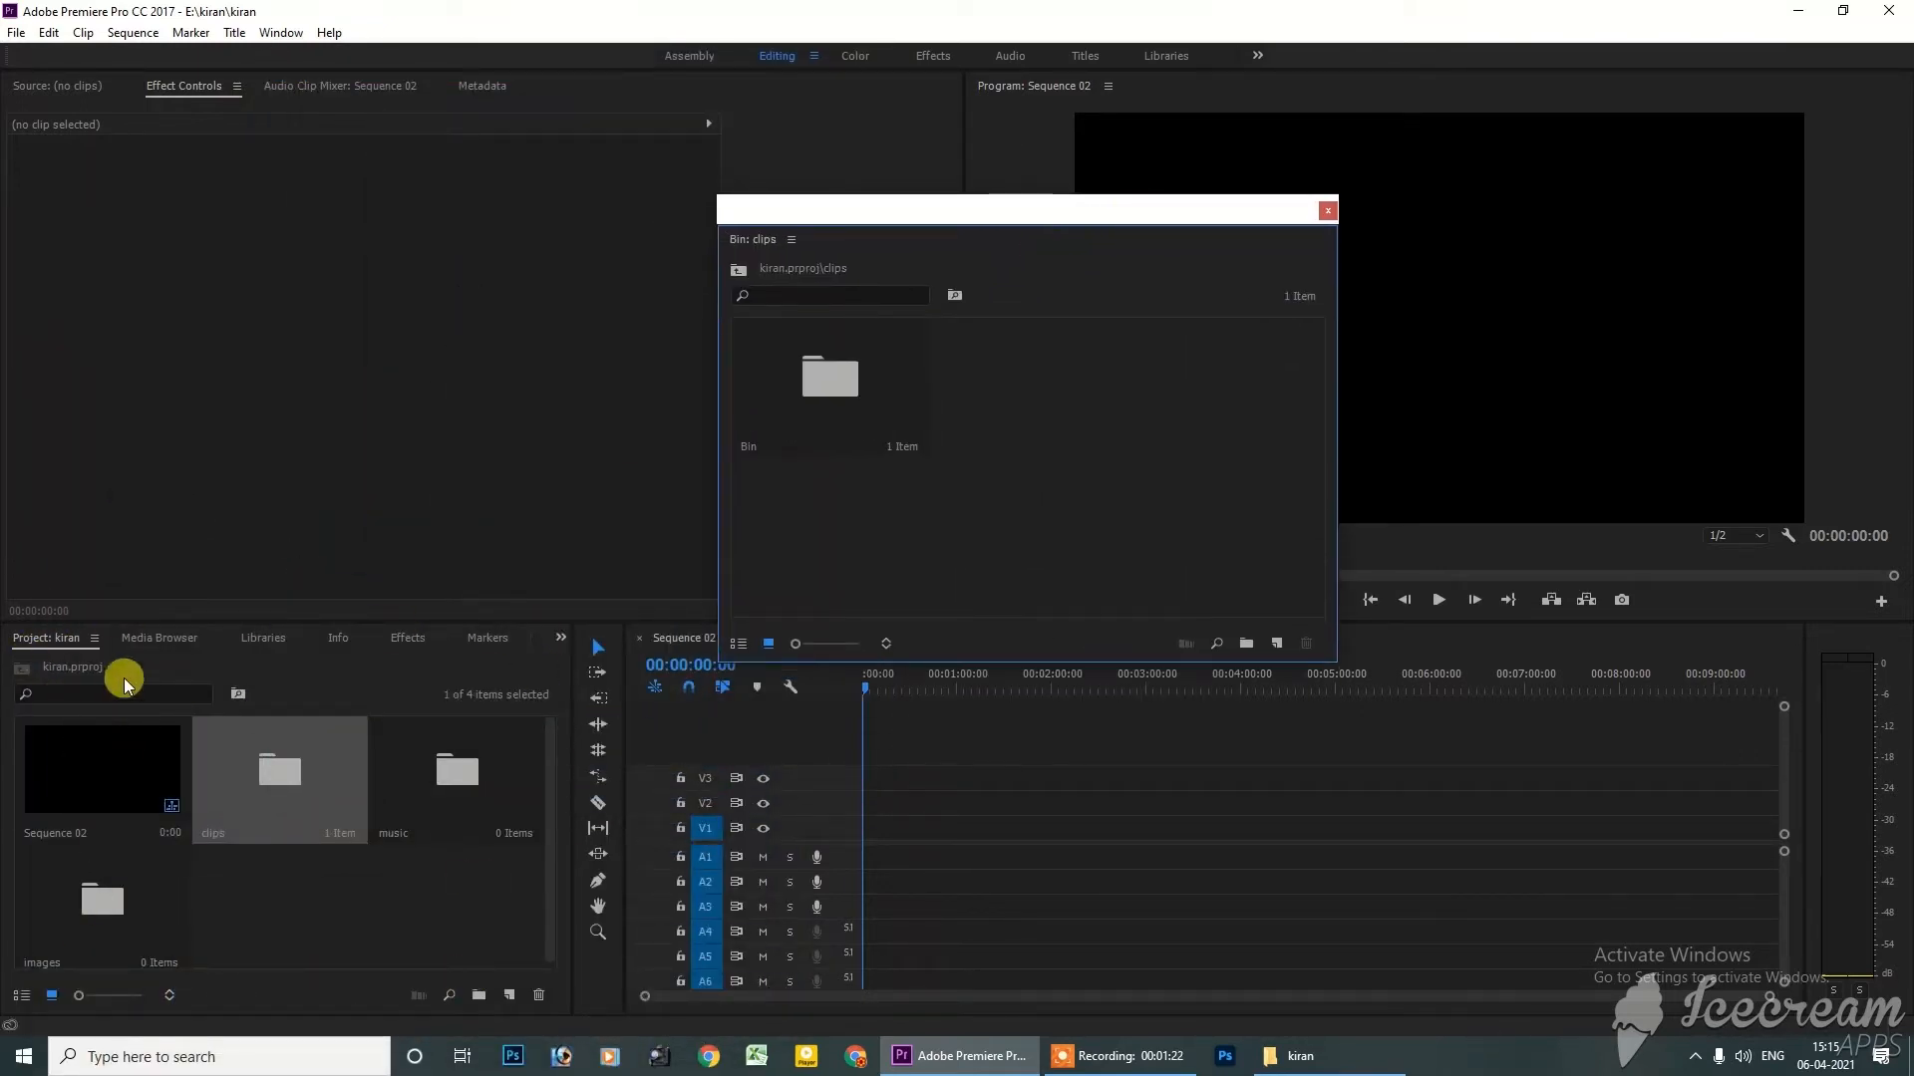
click(149, 638)
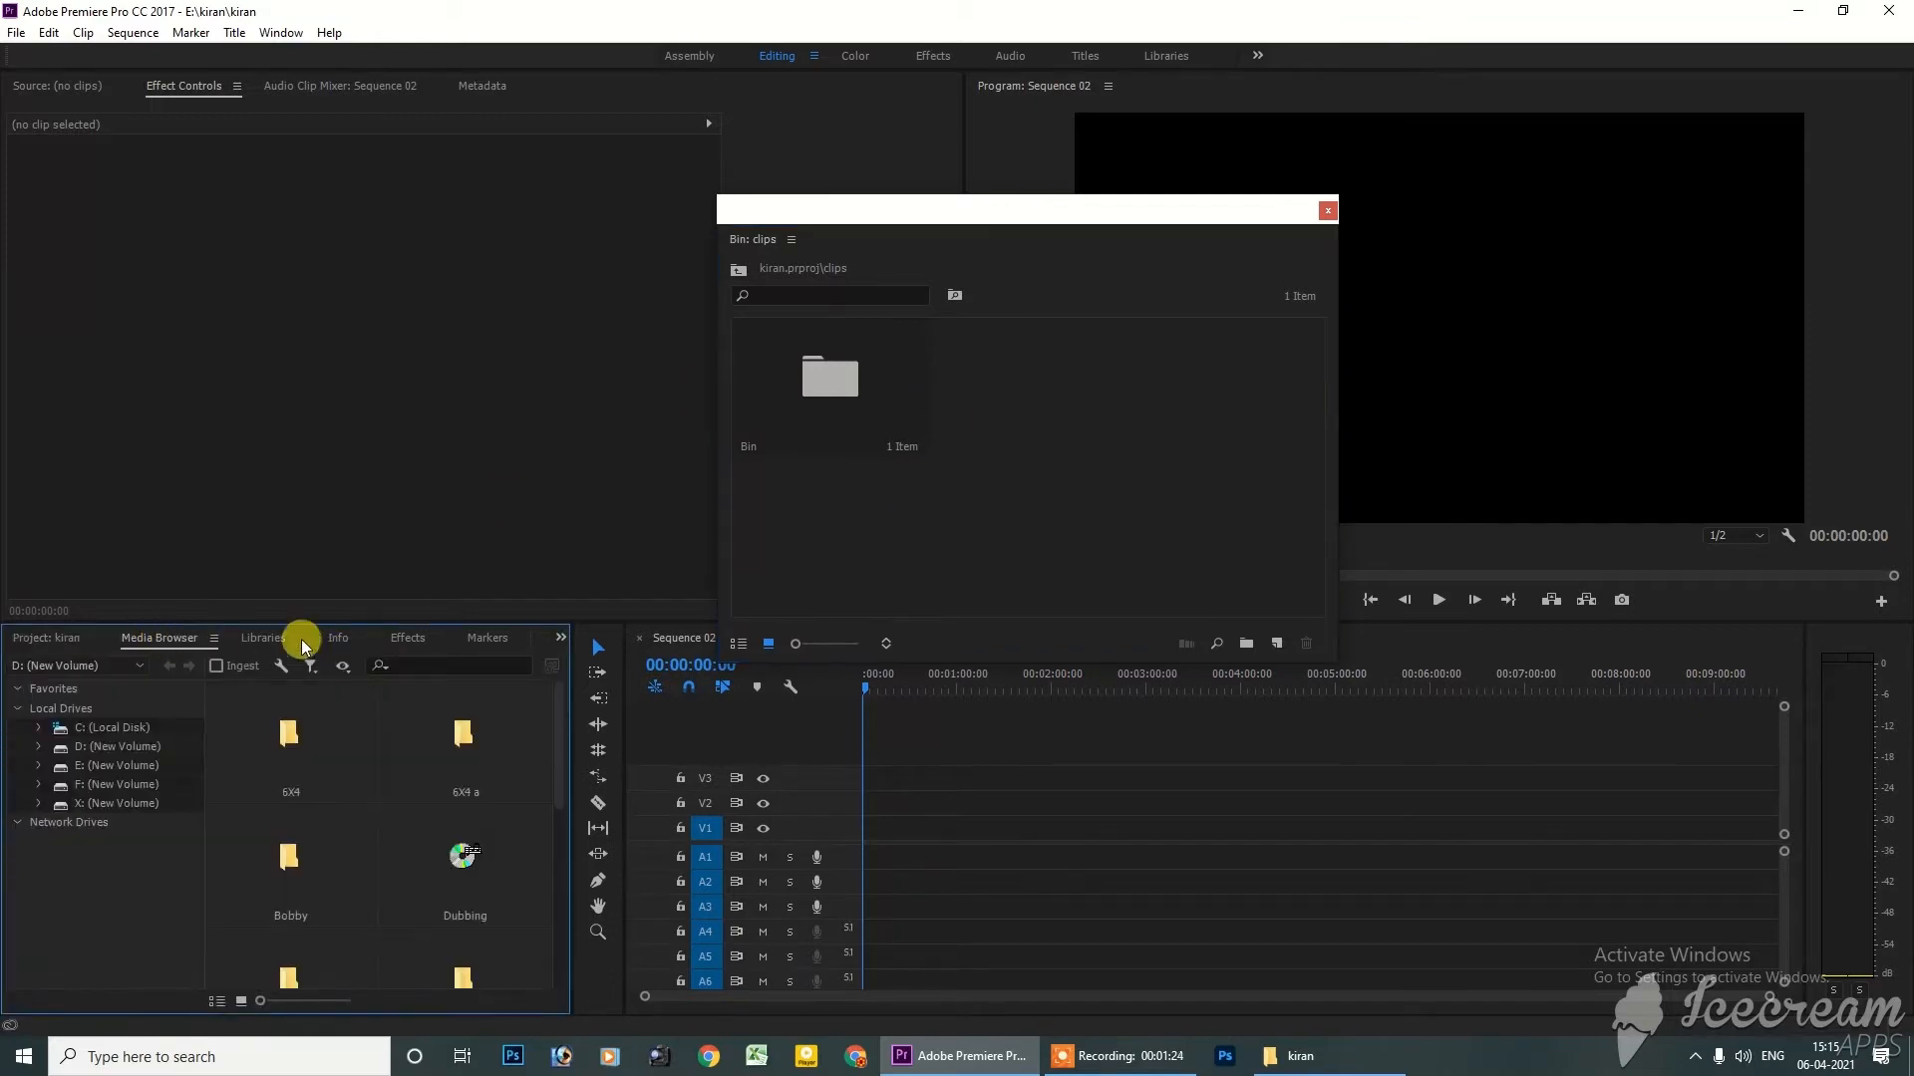
click(261, 639)
click(55, 646)
drag(930, 223, 314, 202)
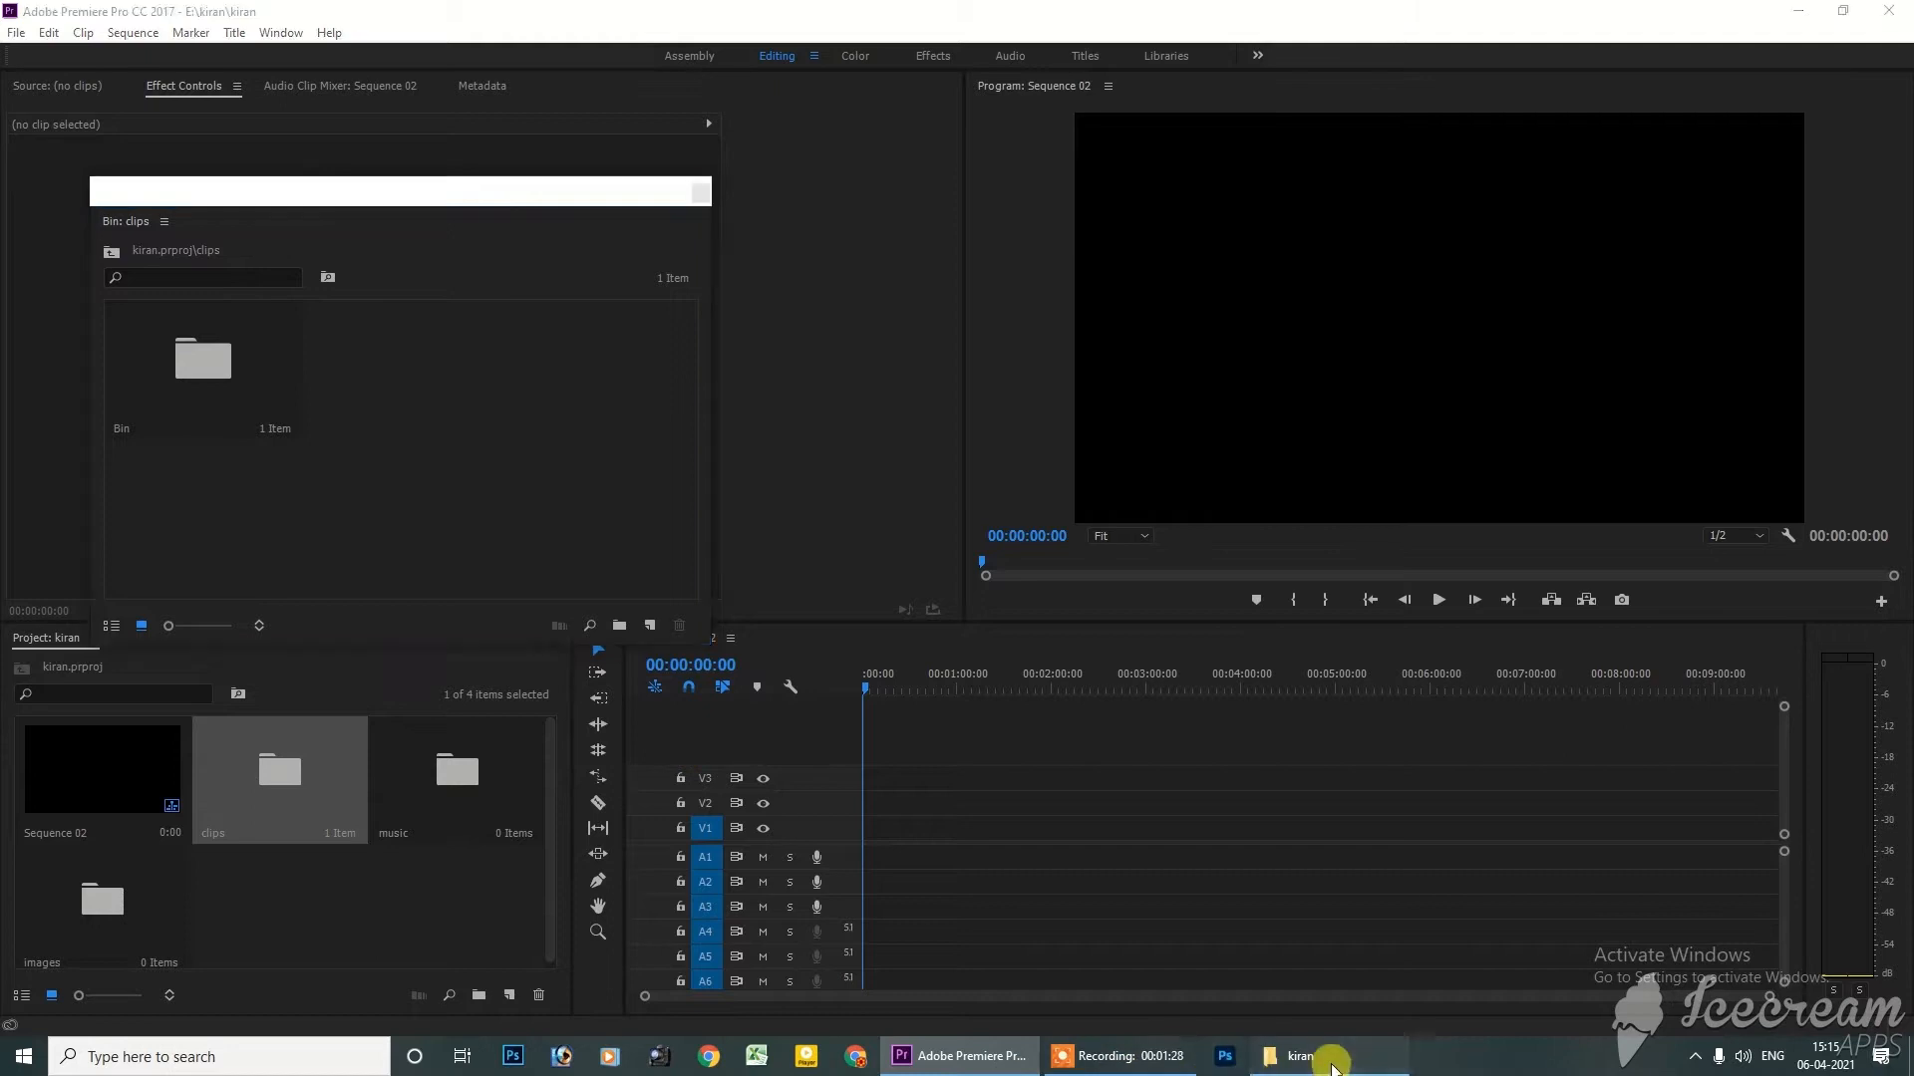
Import the videos 00067 and 00100 from the Clips folder in File Explorer into the clips bin, and close the bin window
click(1296, 1056)
click(250, 244)
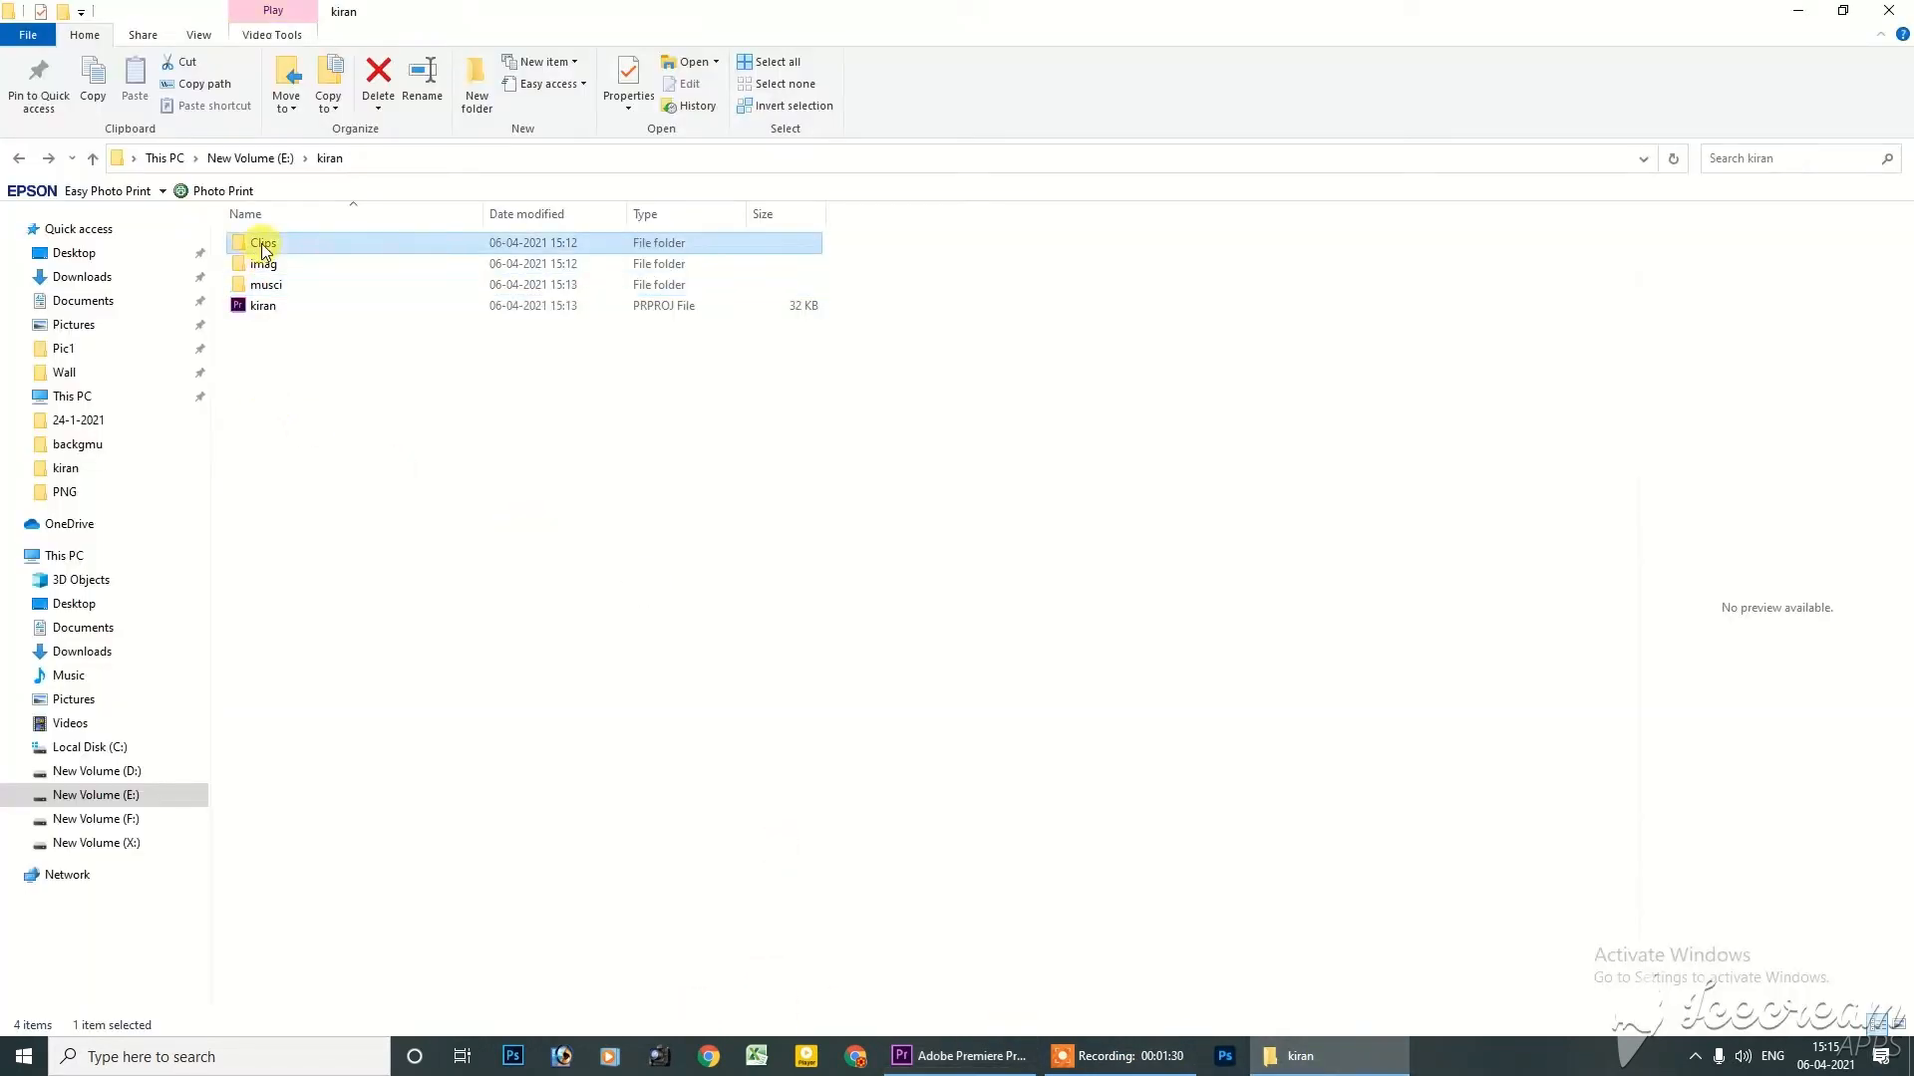
double_click(237, 242)
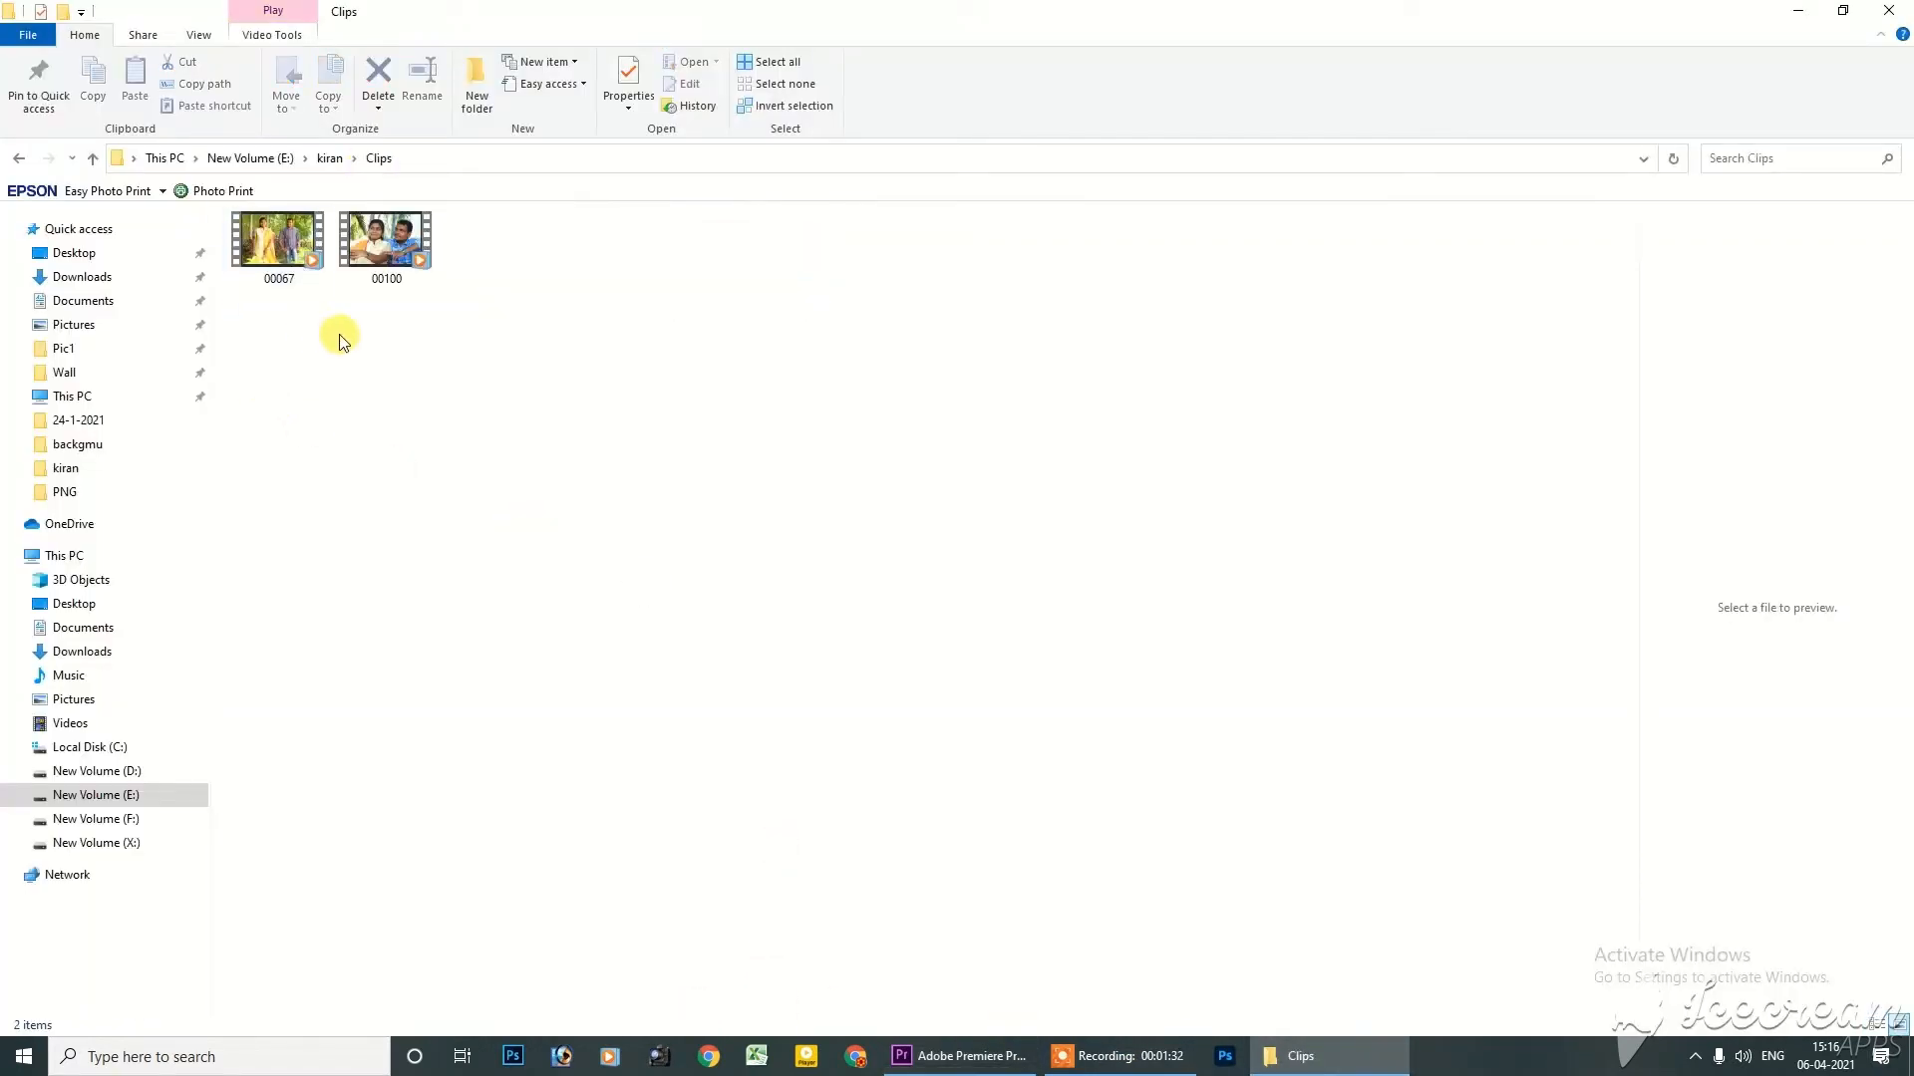
click(20, 158)
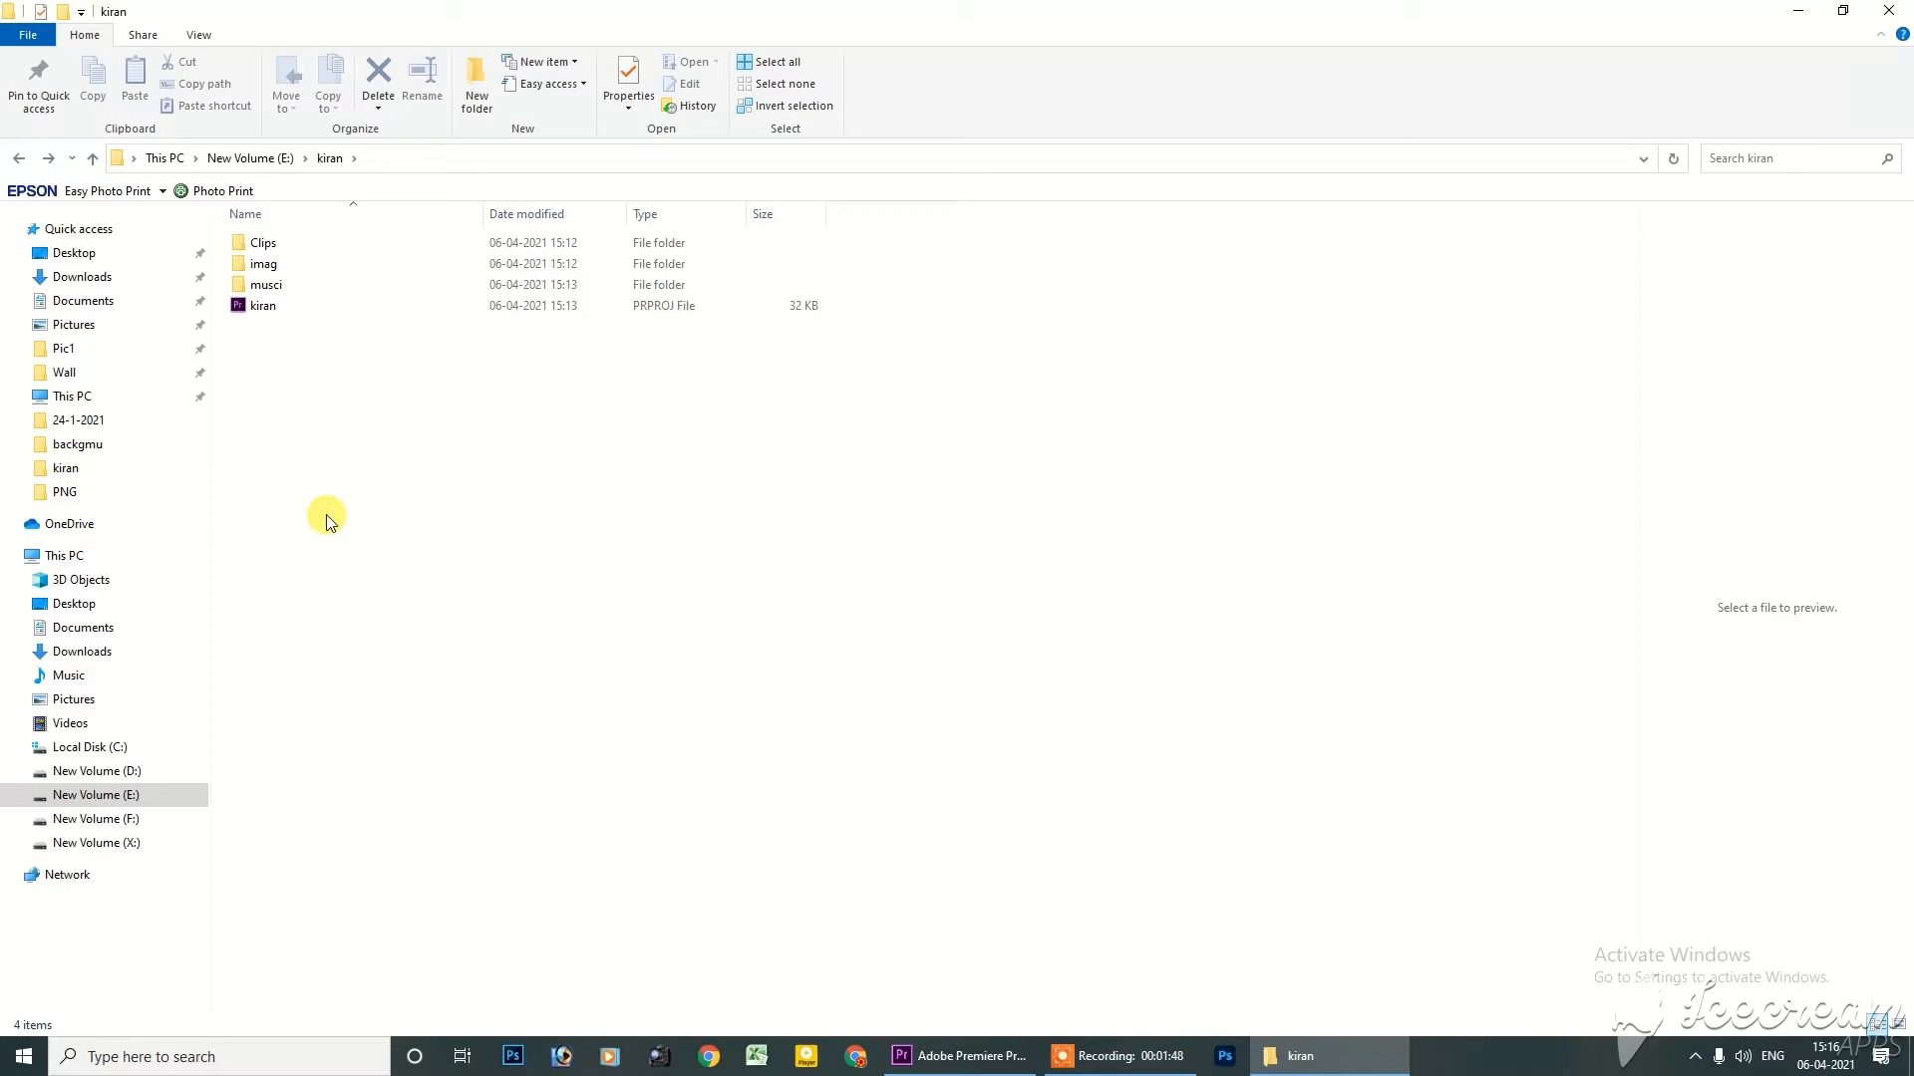
click(259, 245)
double_click(259, 244)
drag(498, 373, 536, 387)
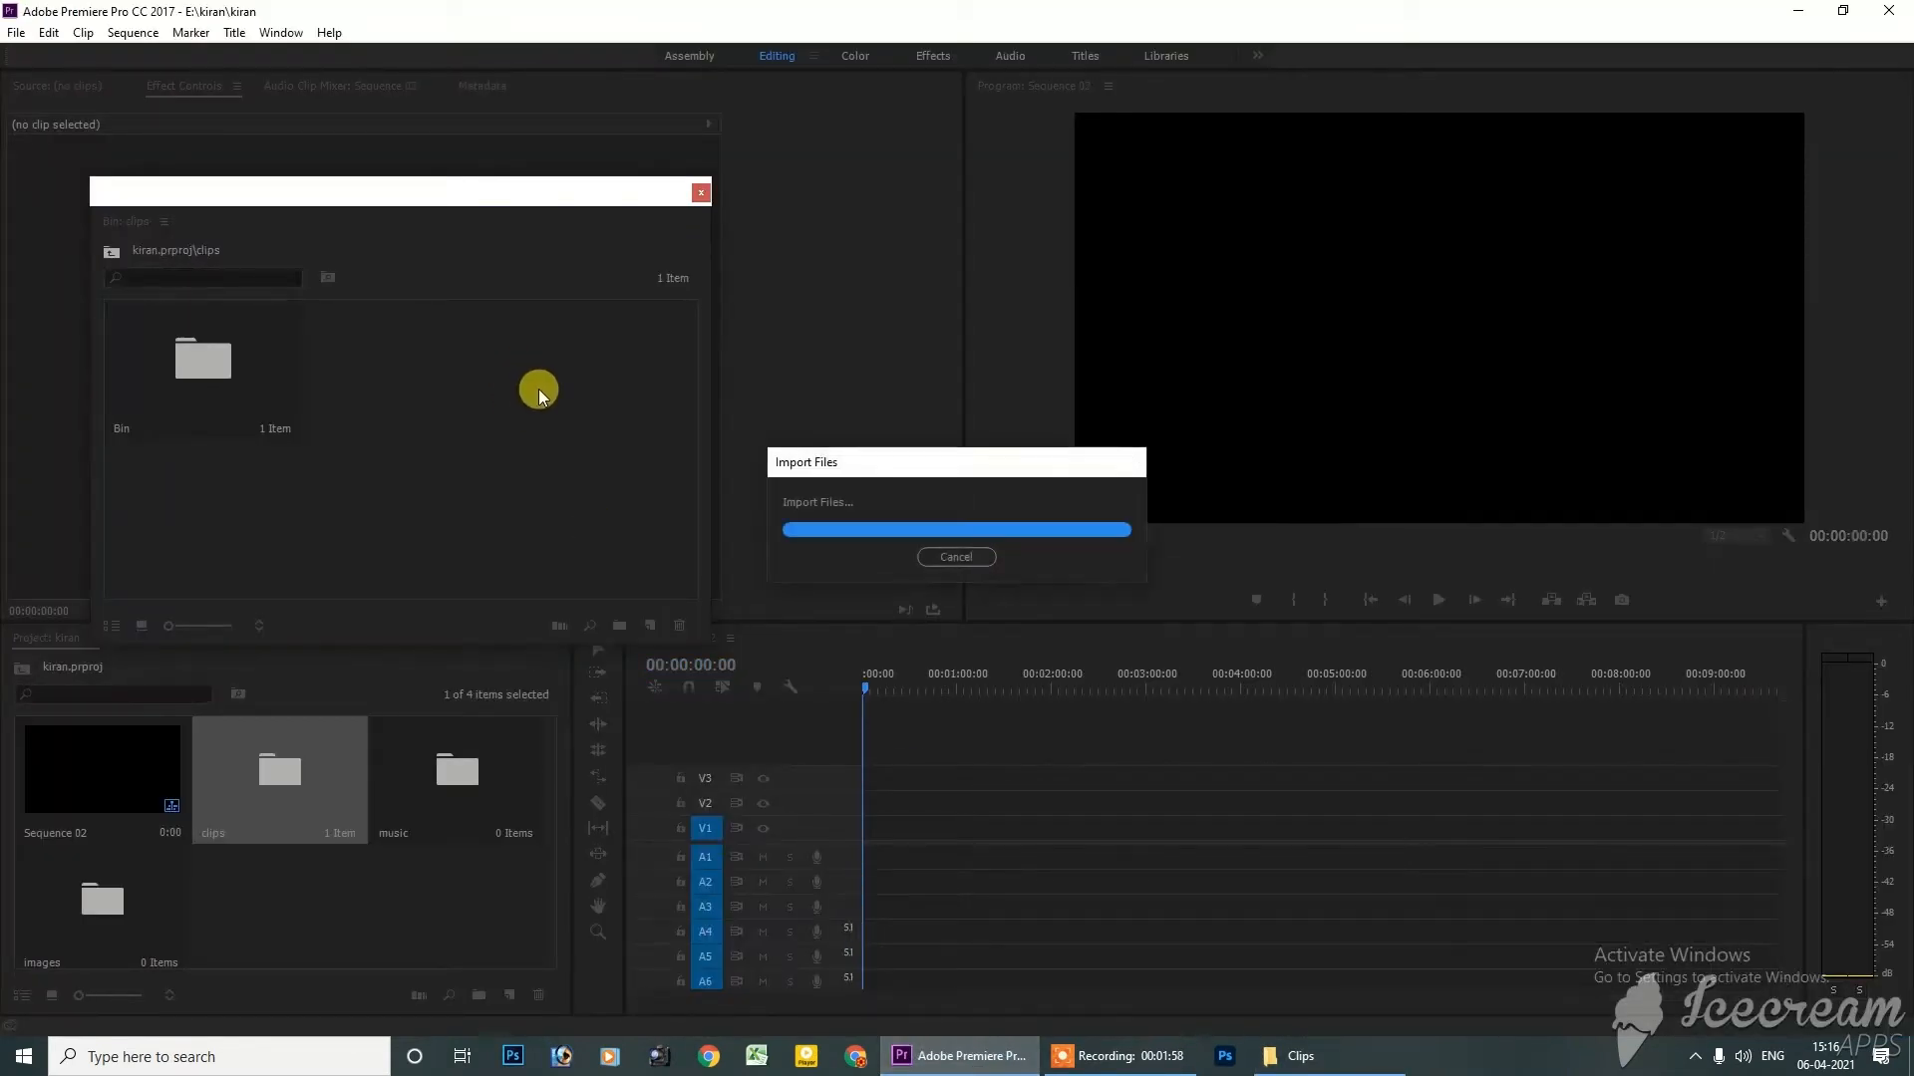
click(702, 193)
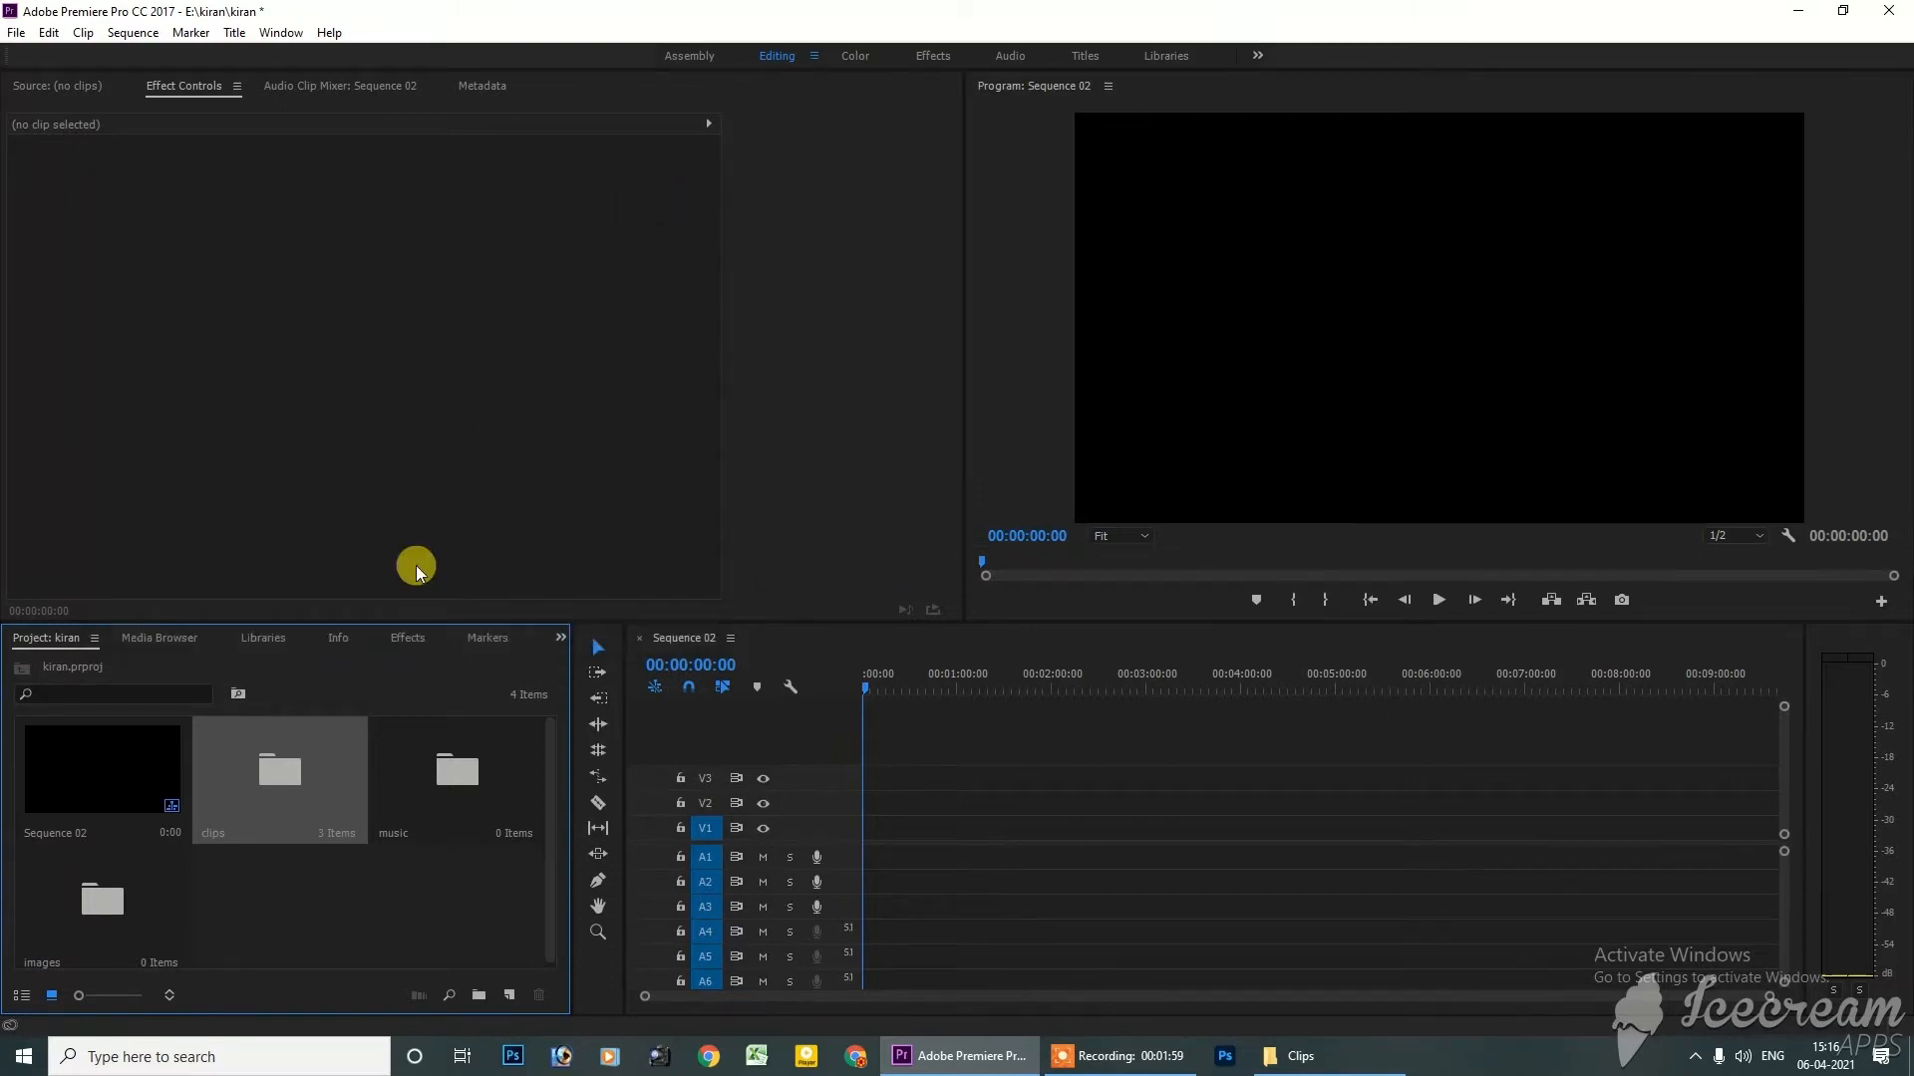
Open the music bin, import the audio file 001 from the musci folder in File Explorer into it, and close the bin window
click(444, 792)
double_click(444, 792)
click(1300, 1056)
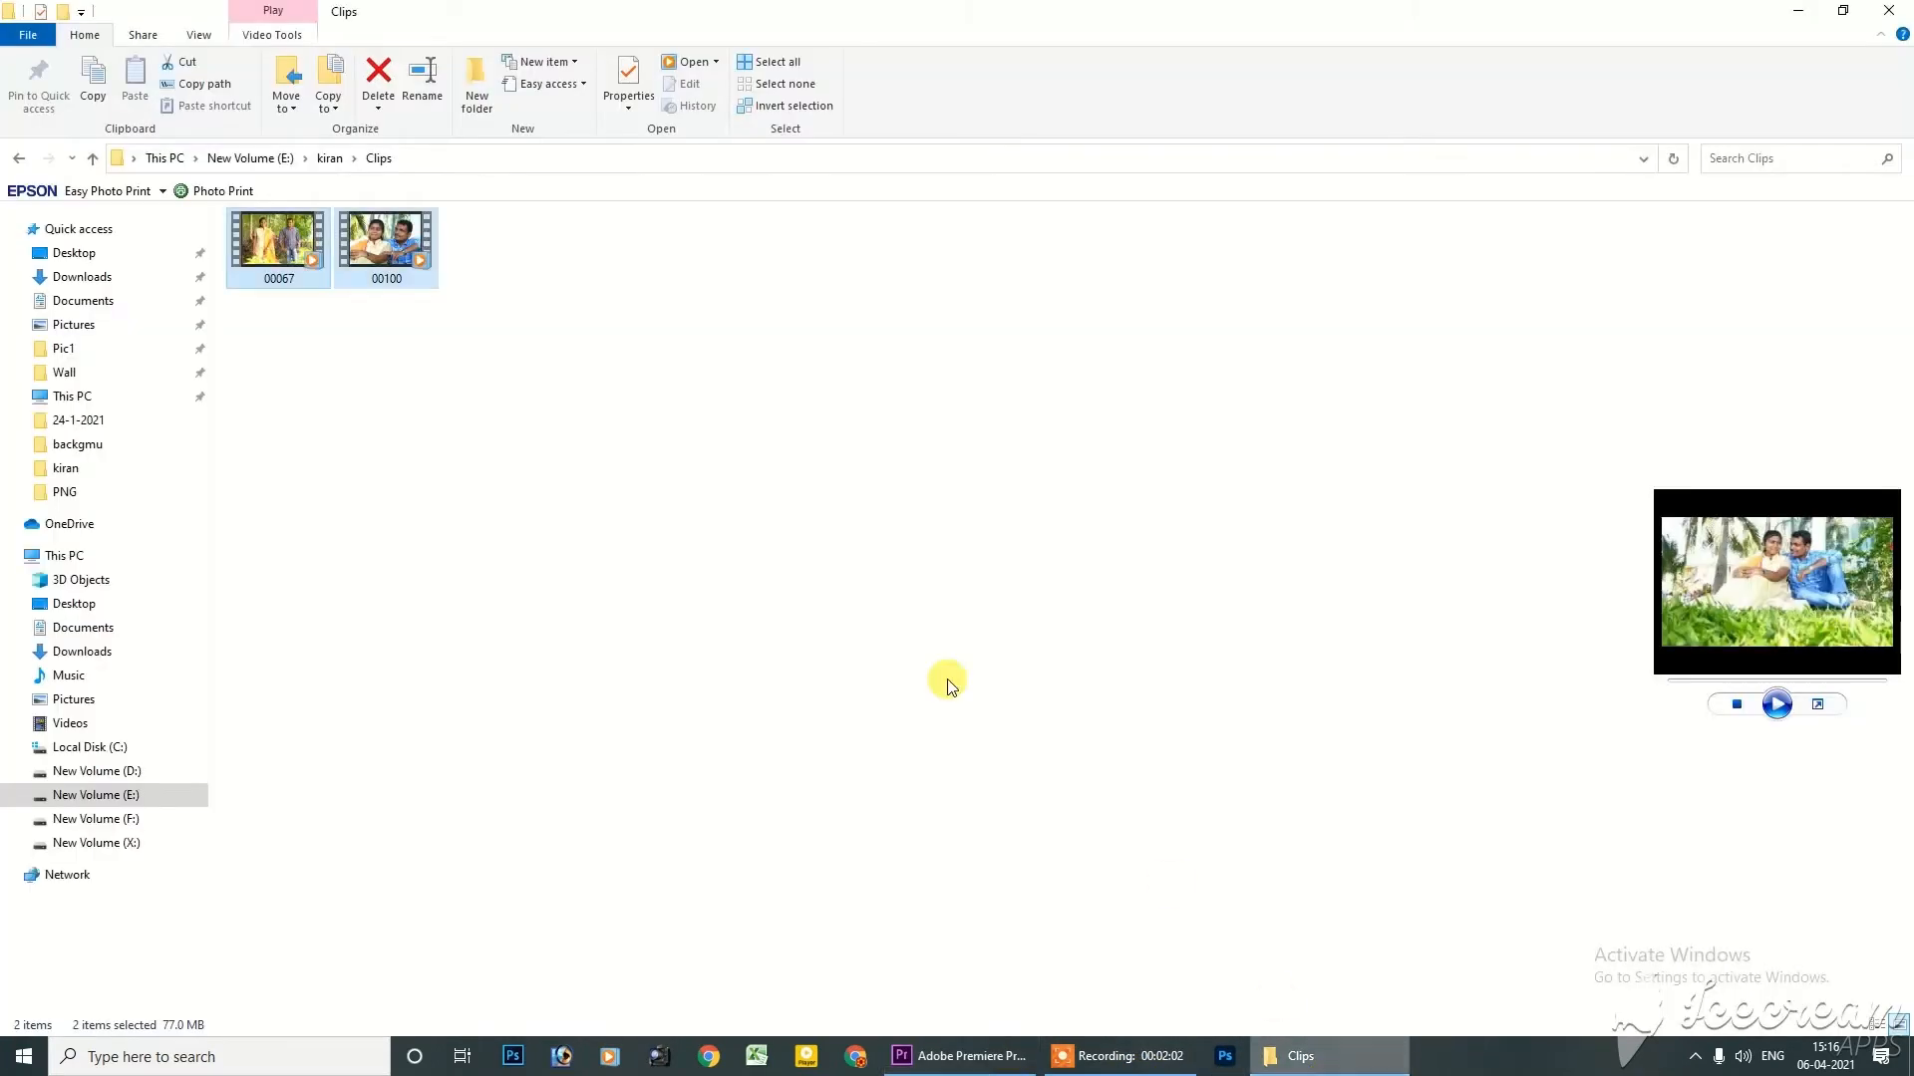
click(18, 157)
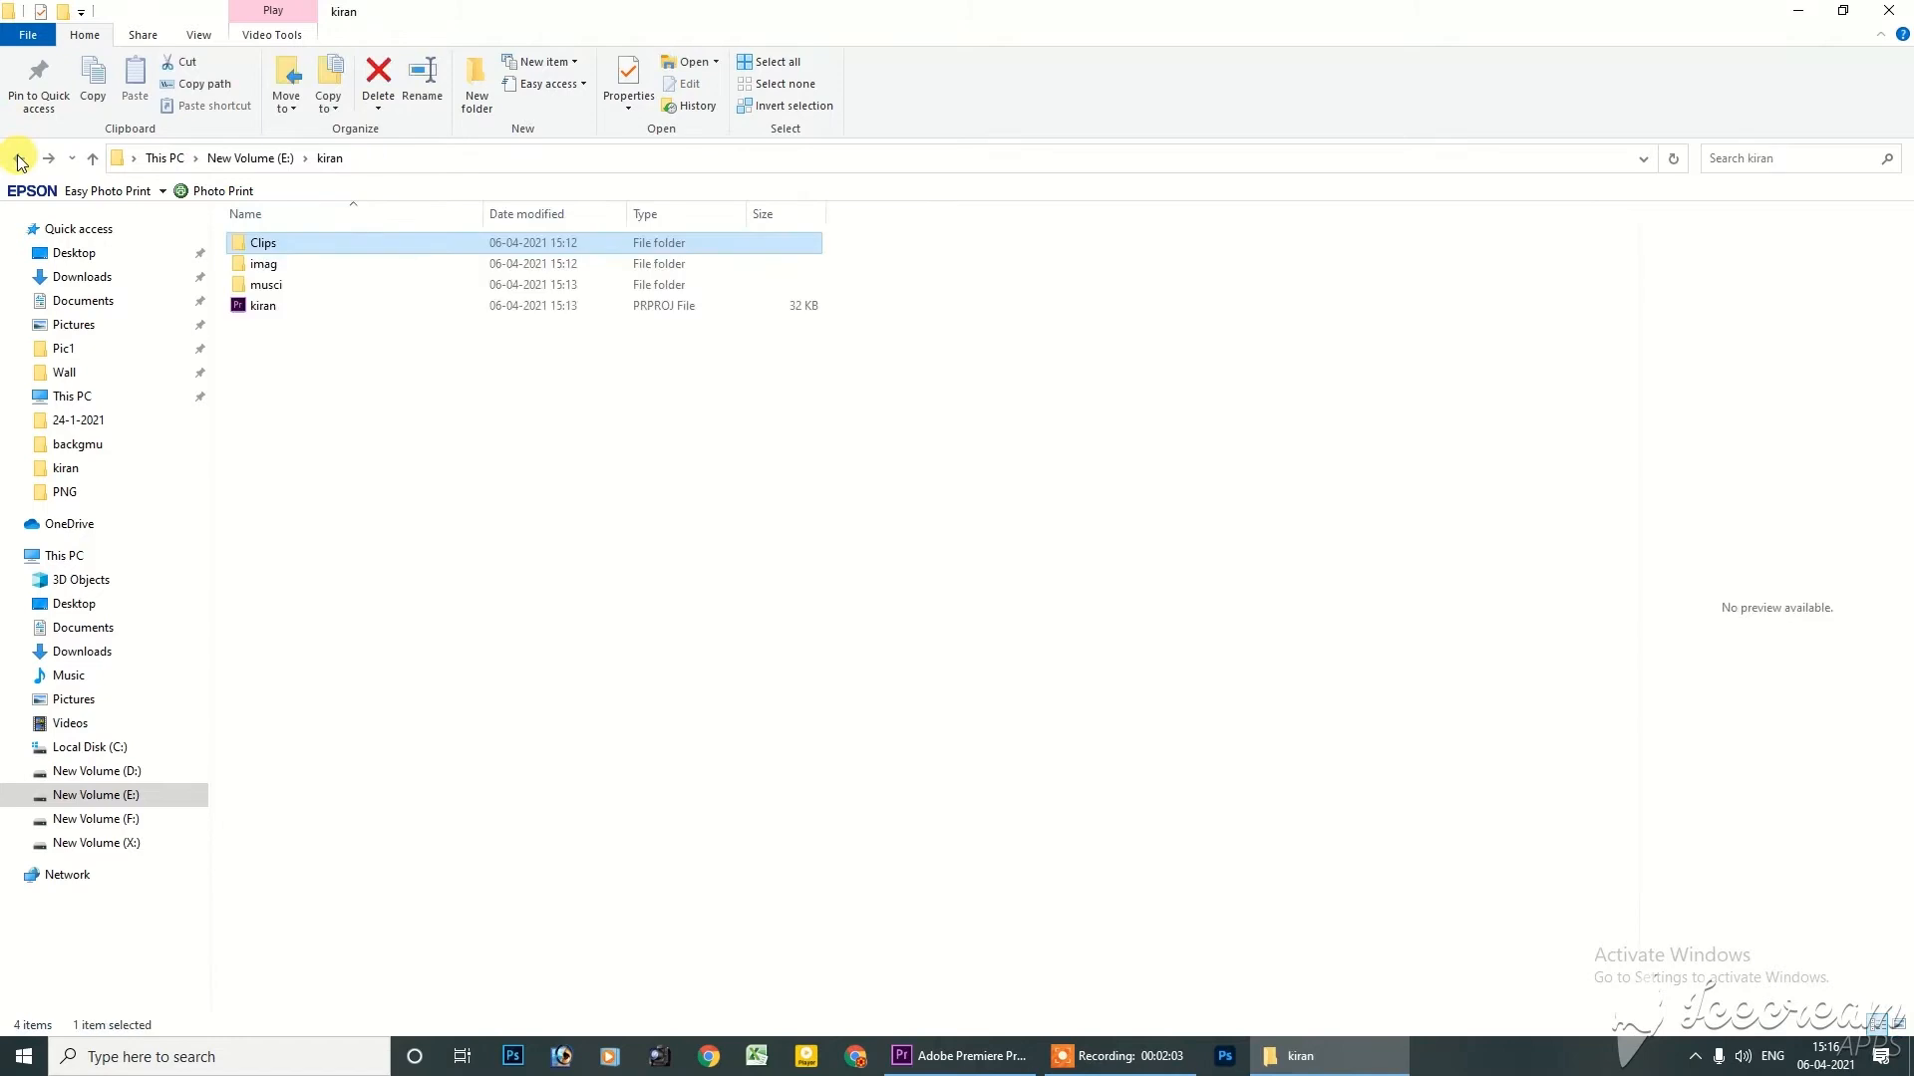
click(271, 287)
double_click(271, 289)
drag(239, 243, 529, 385)
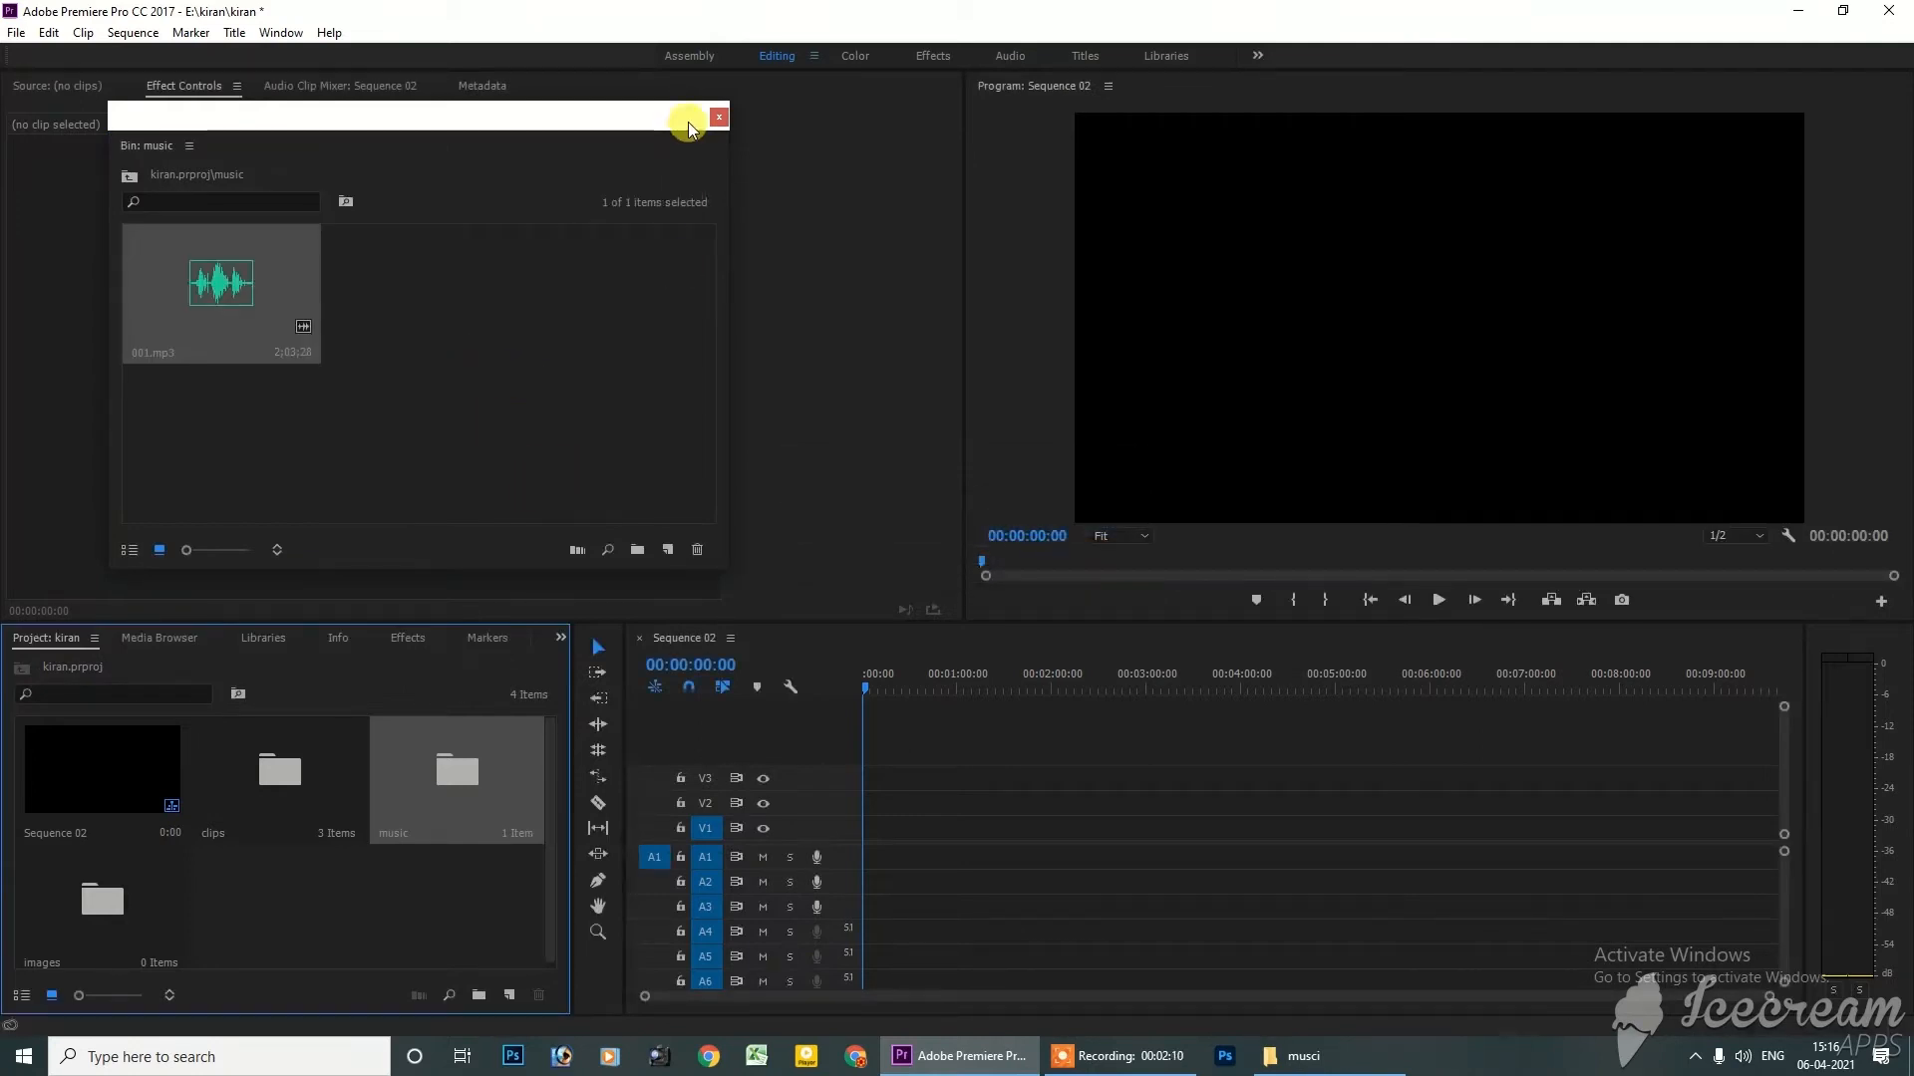
click(718, 121)
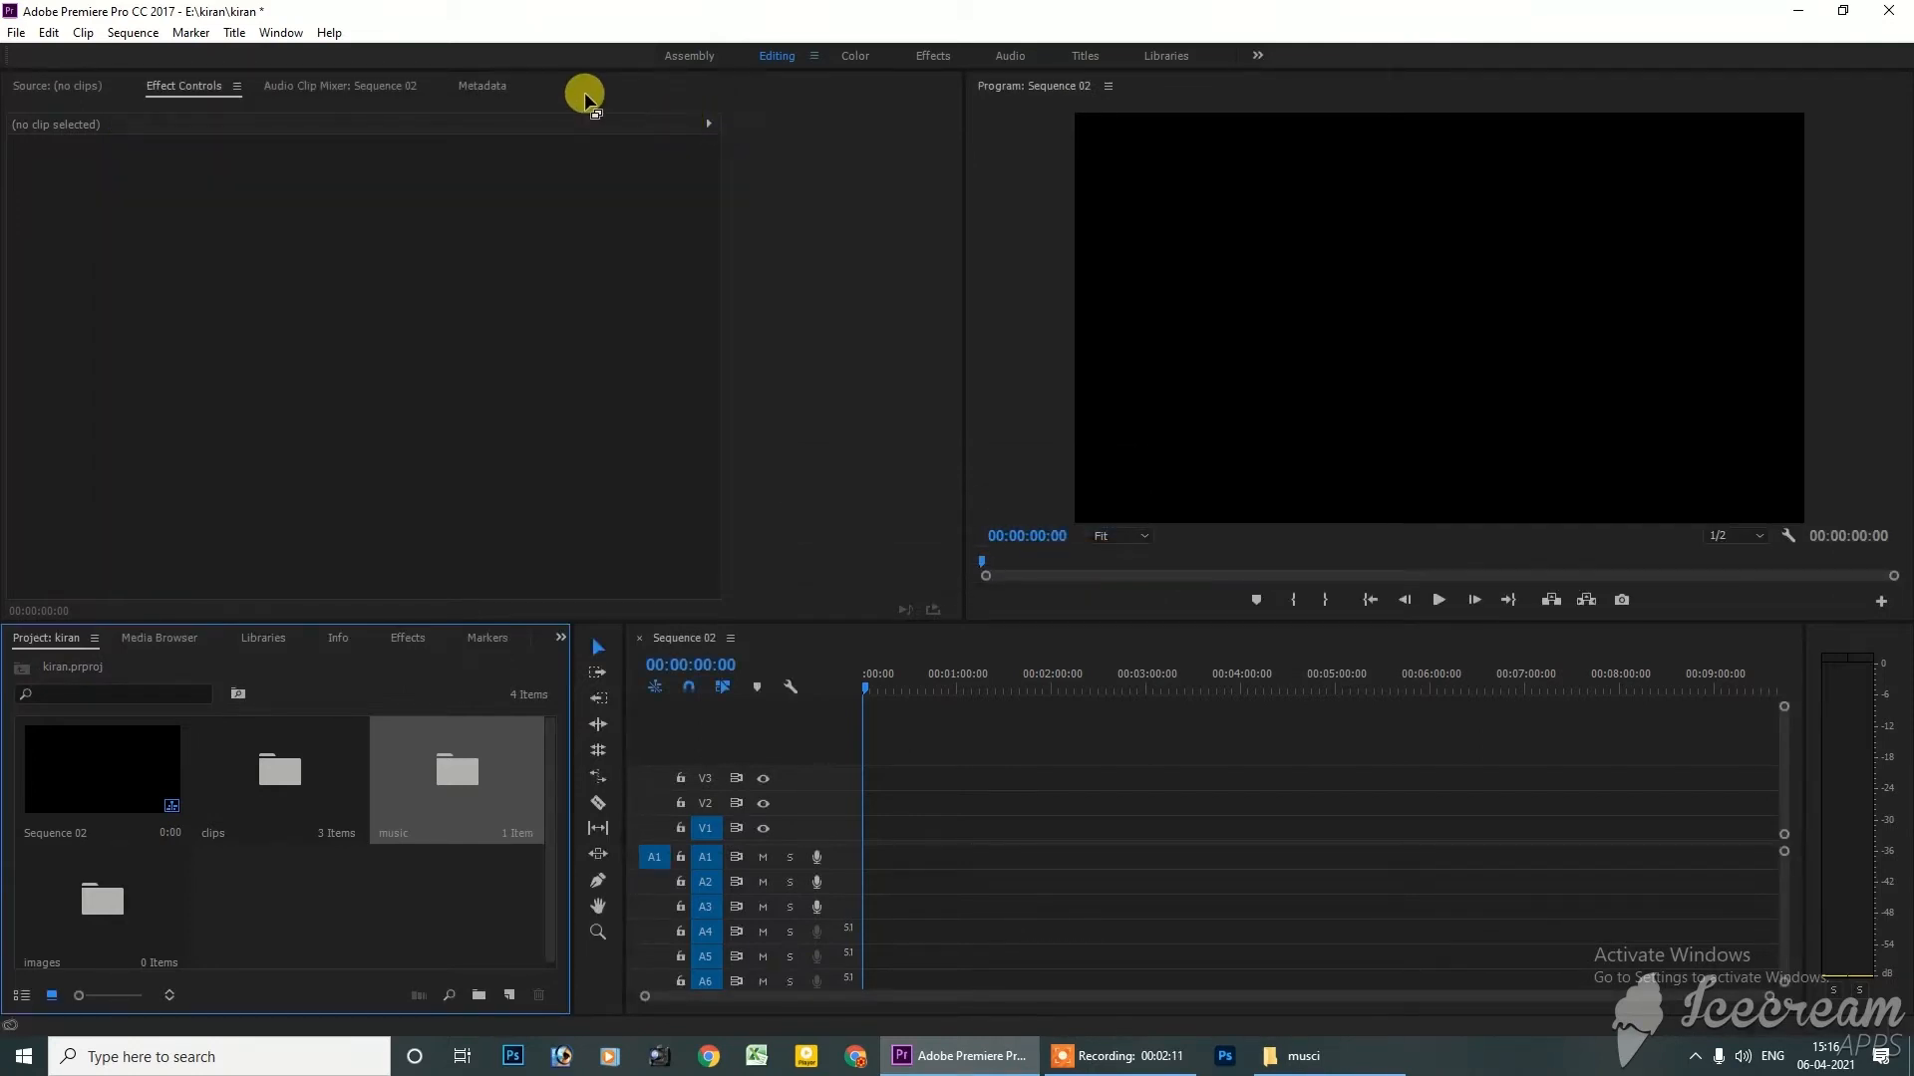
Open the images bin, import the photo DSC_2213 from the imag folder in File Explorer into it, and close the bin window
click(92, 913)
double_click(93, 913)
click(1336, 1056)
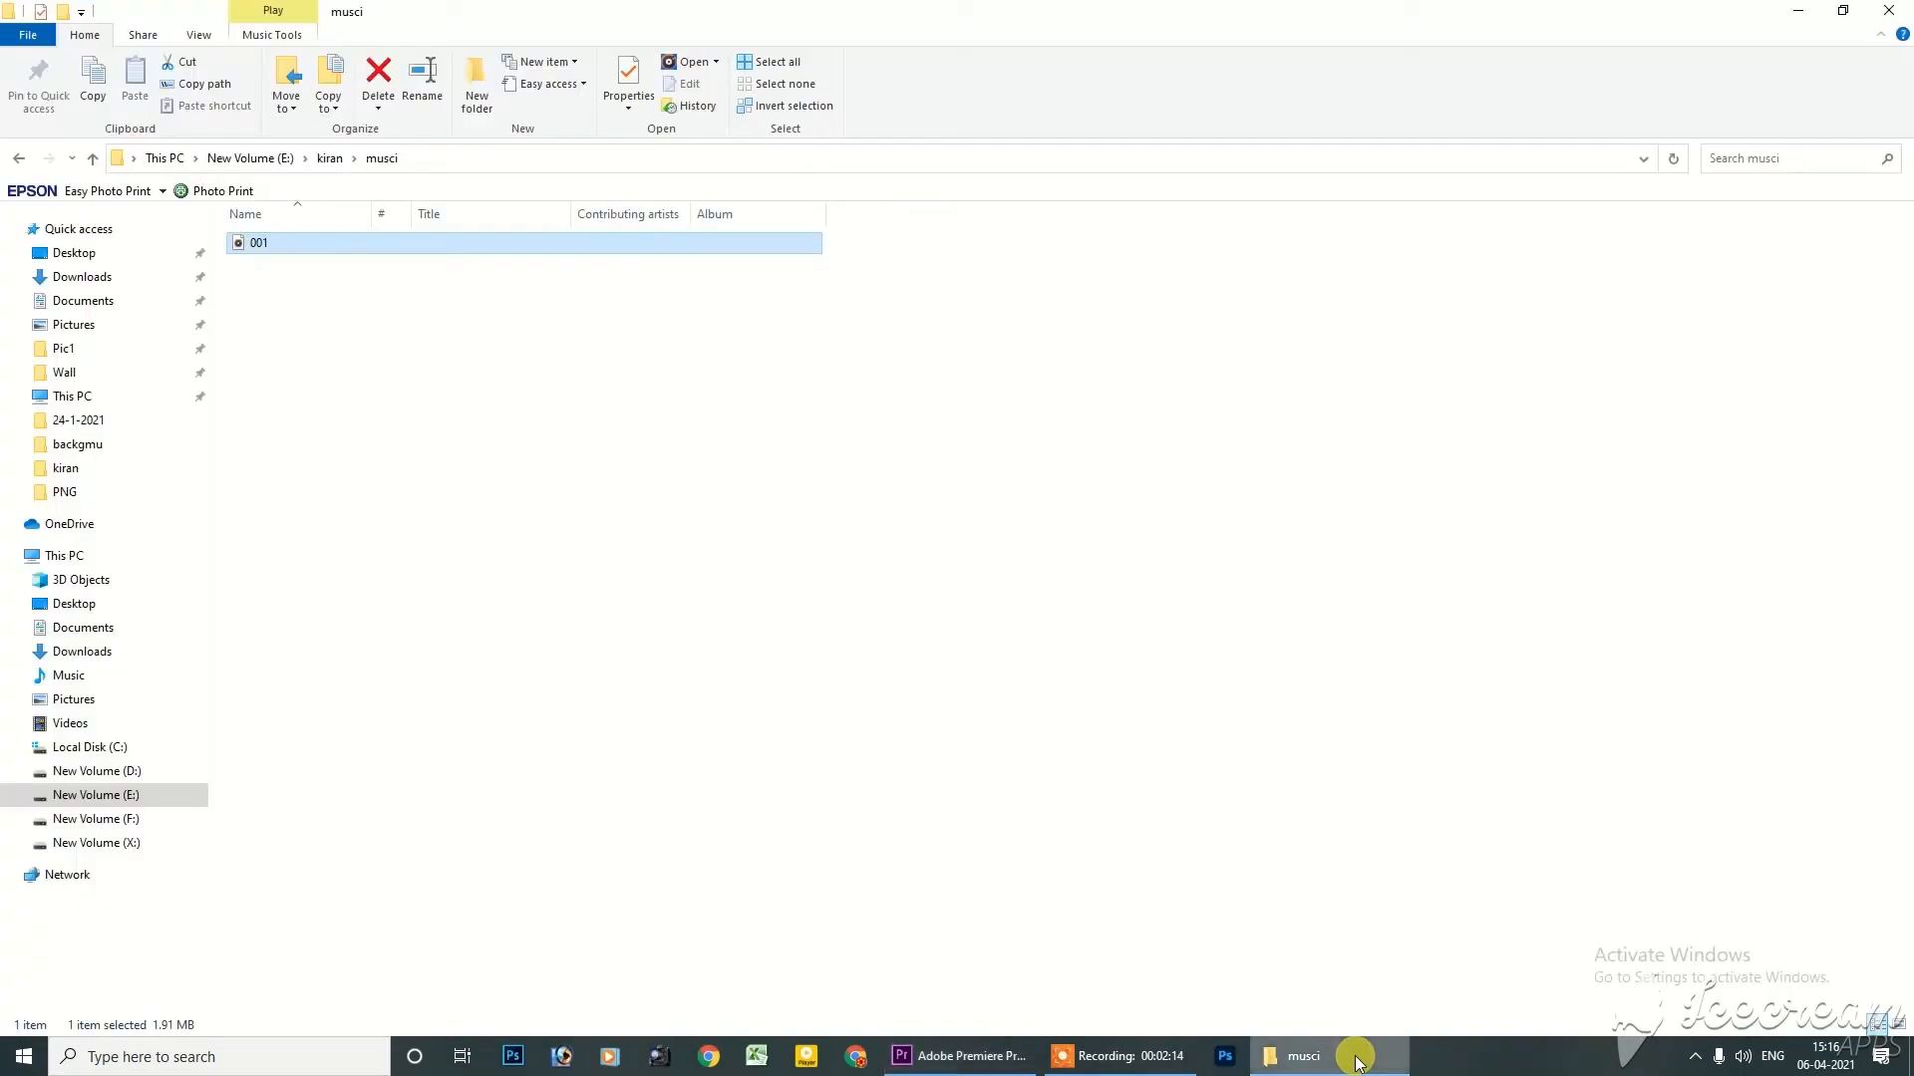
click(18, 157)
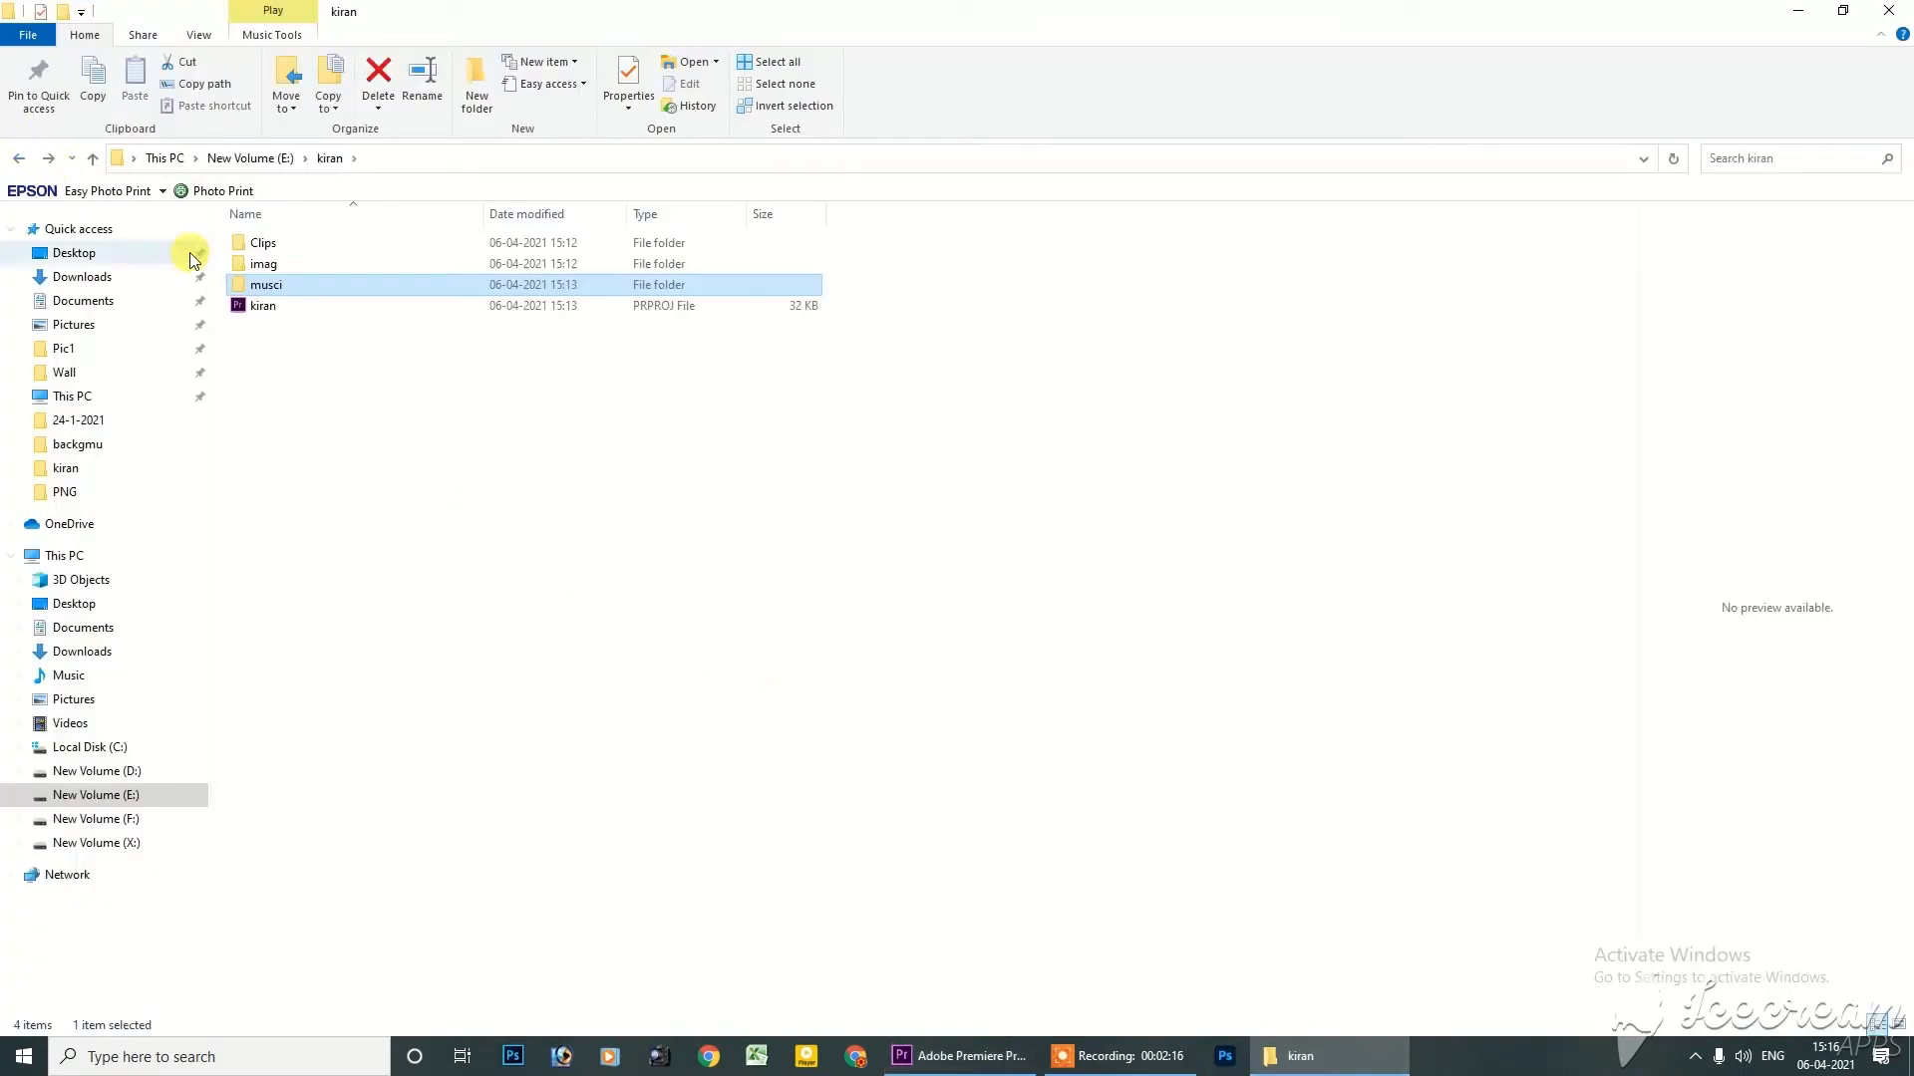
click(246, 267)
double_click(246, 267)
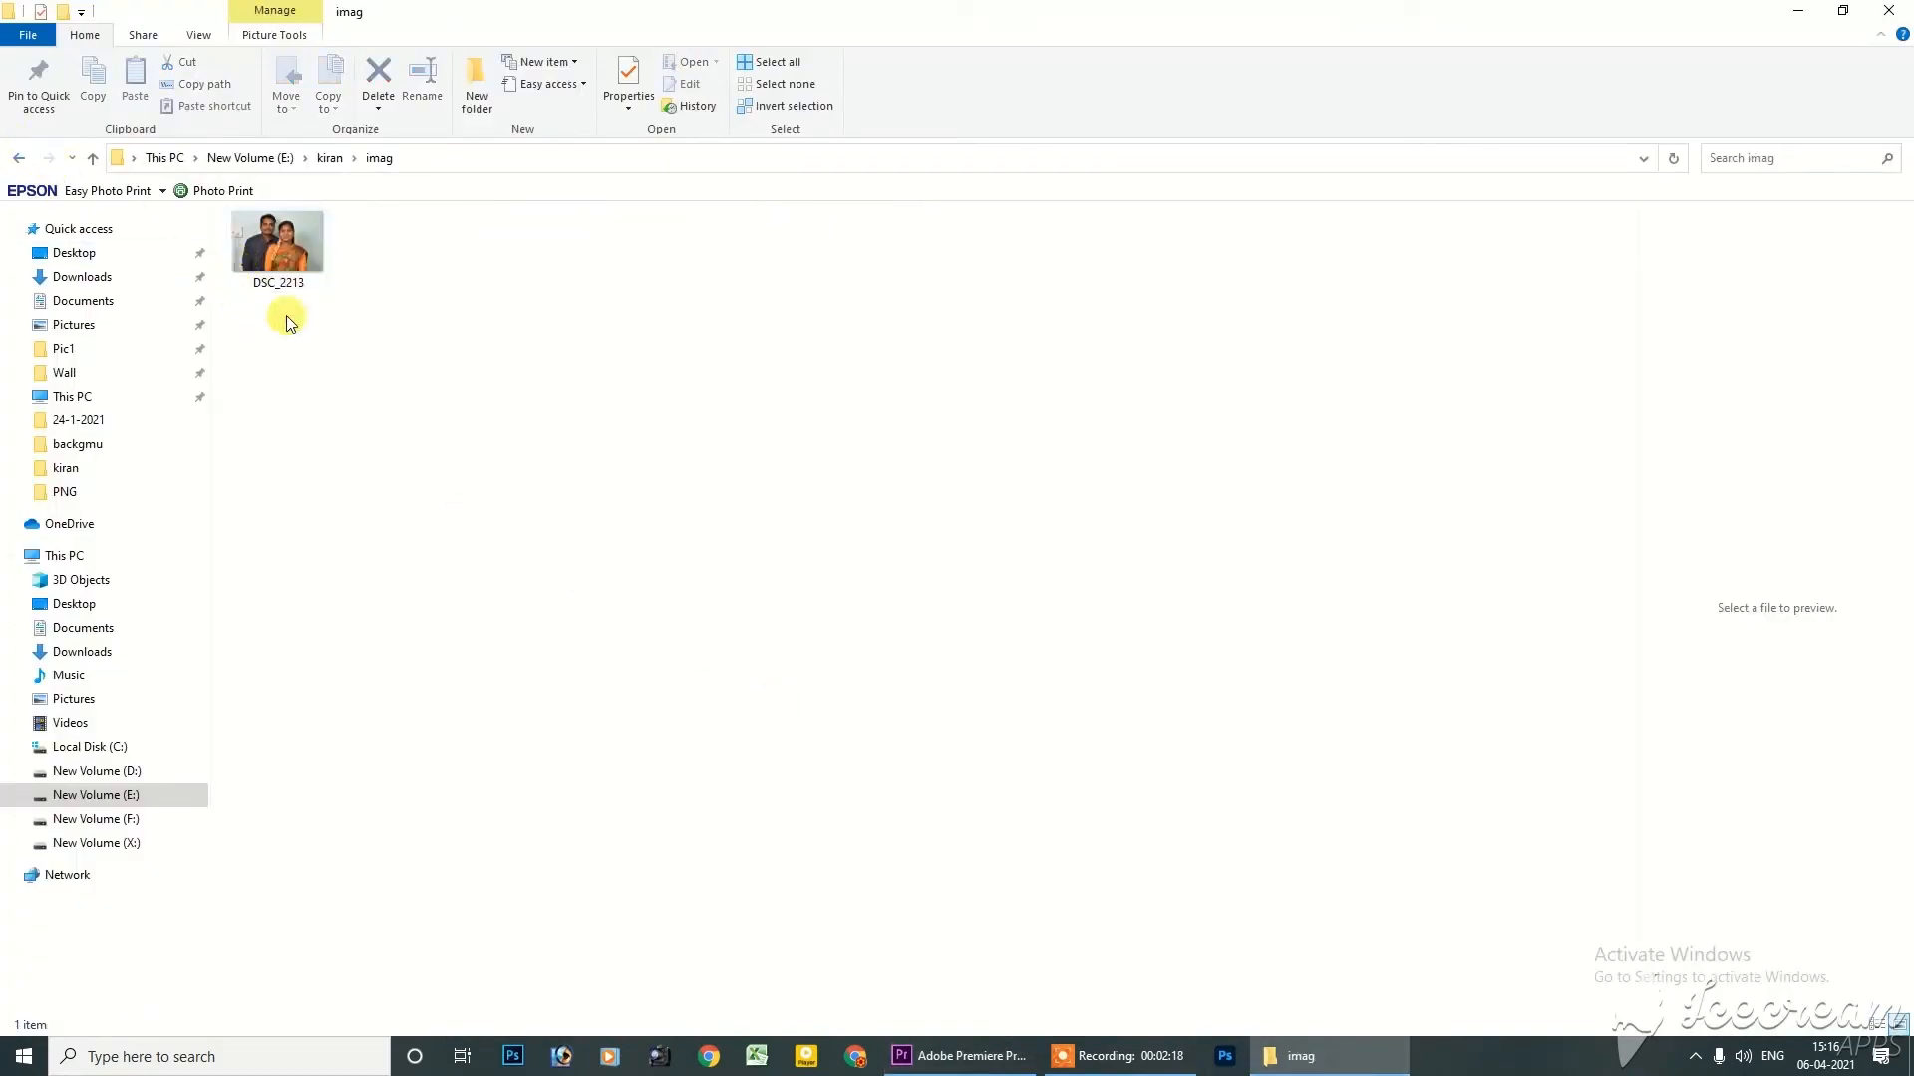
drag(278, 244, 490, 397)
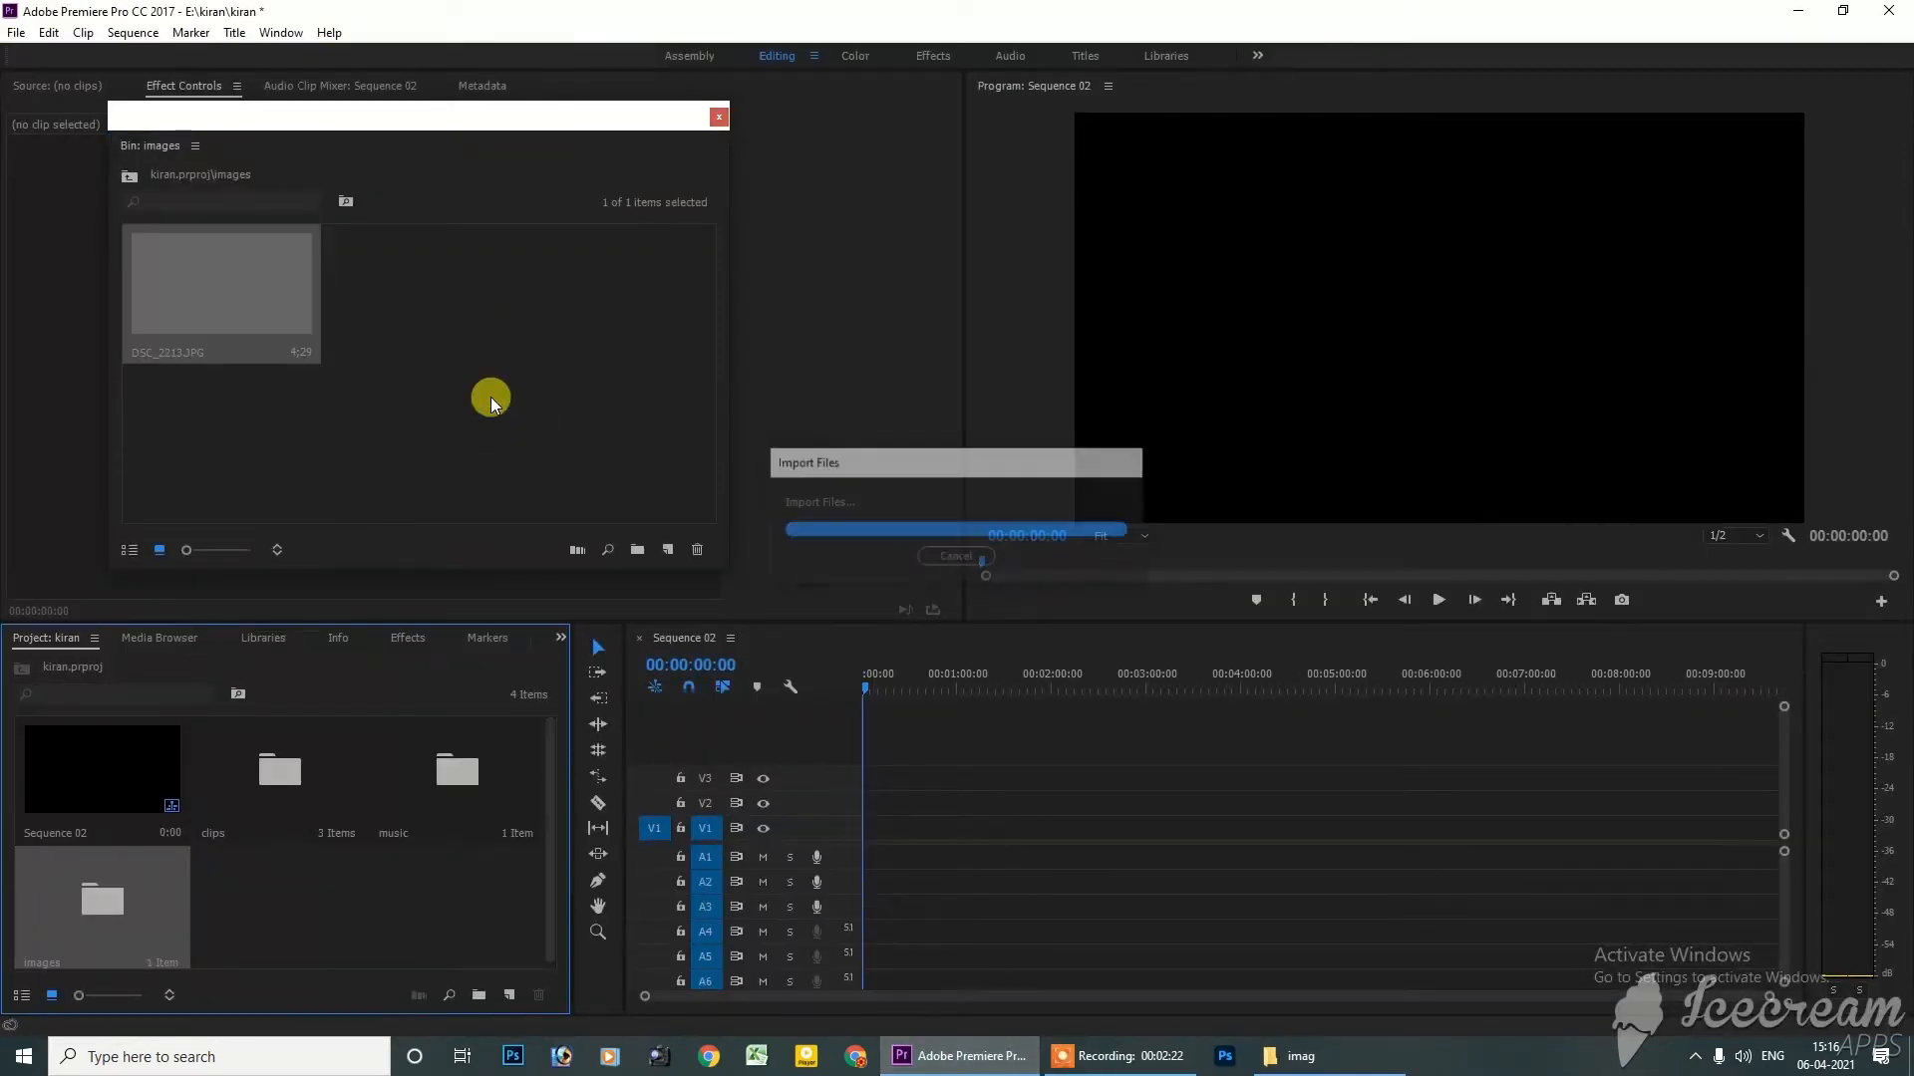
click(721, 116)
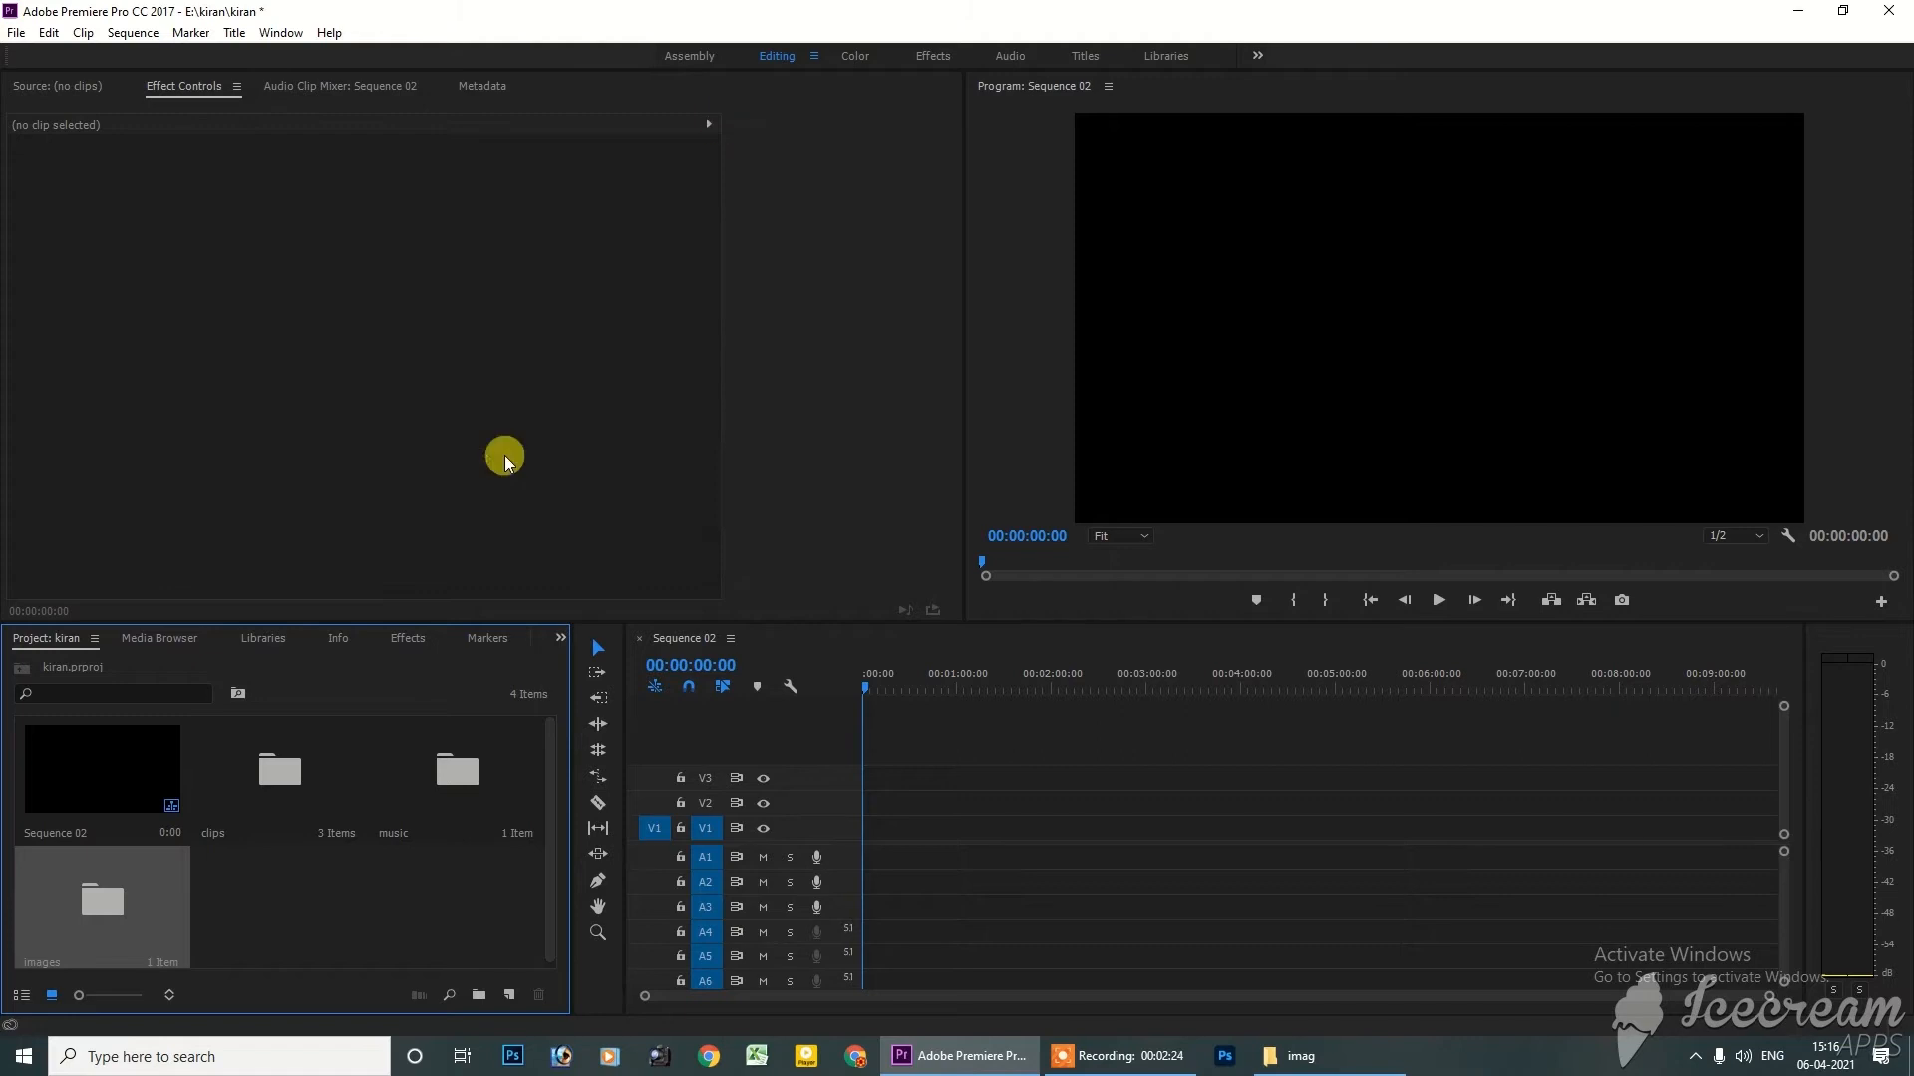
Open the clips, music and images bins in turn to check their imported contents
double_click(299, 793)
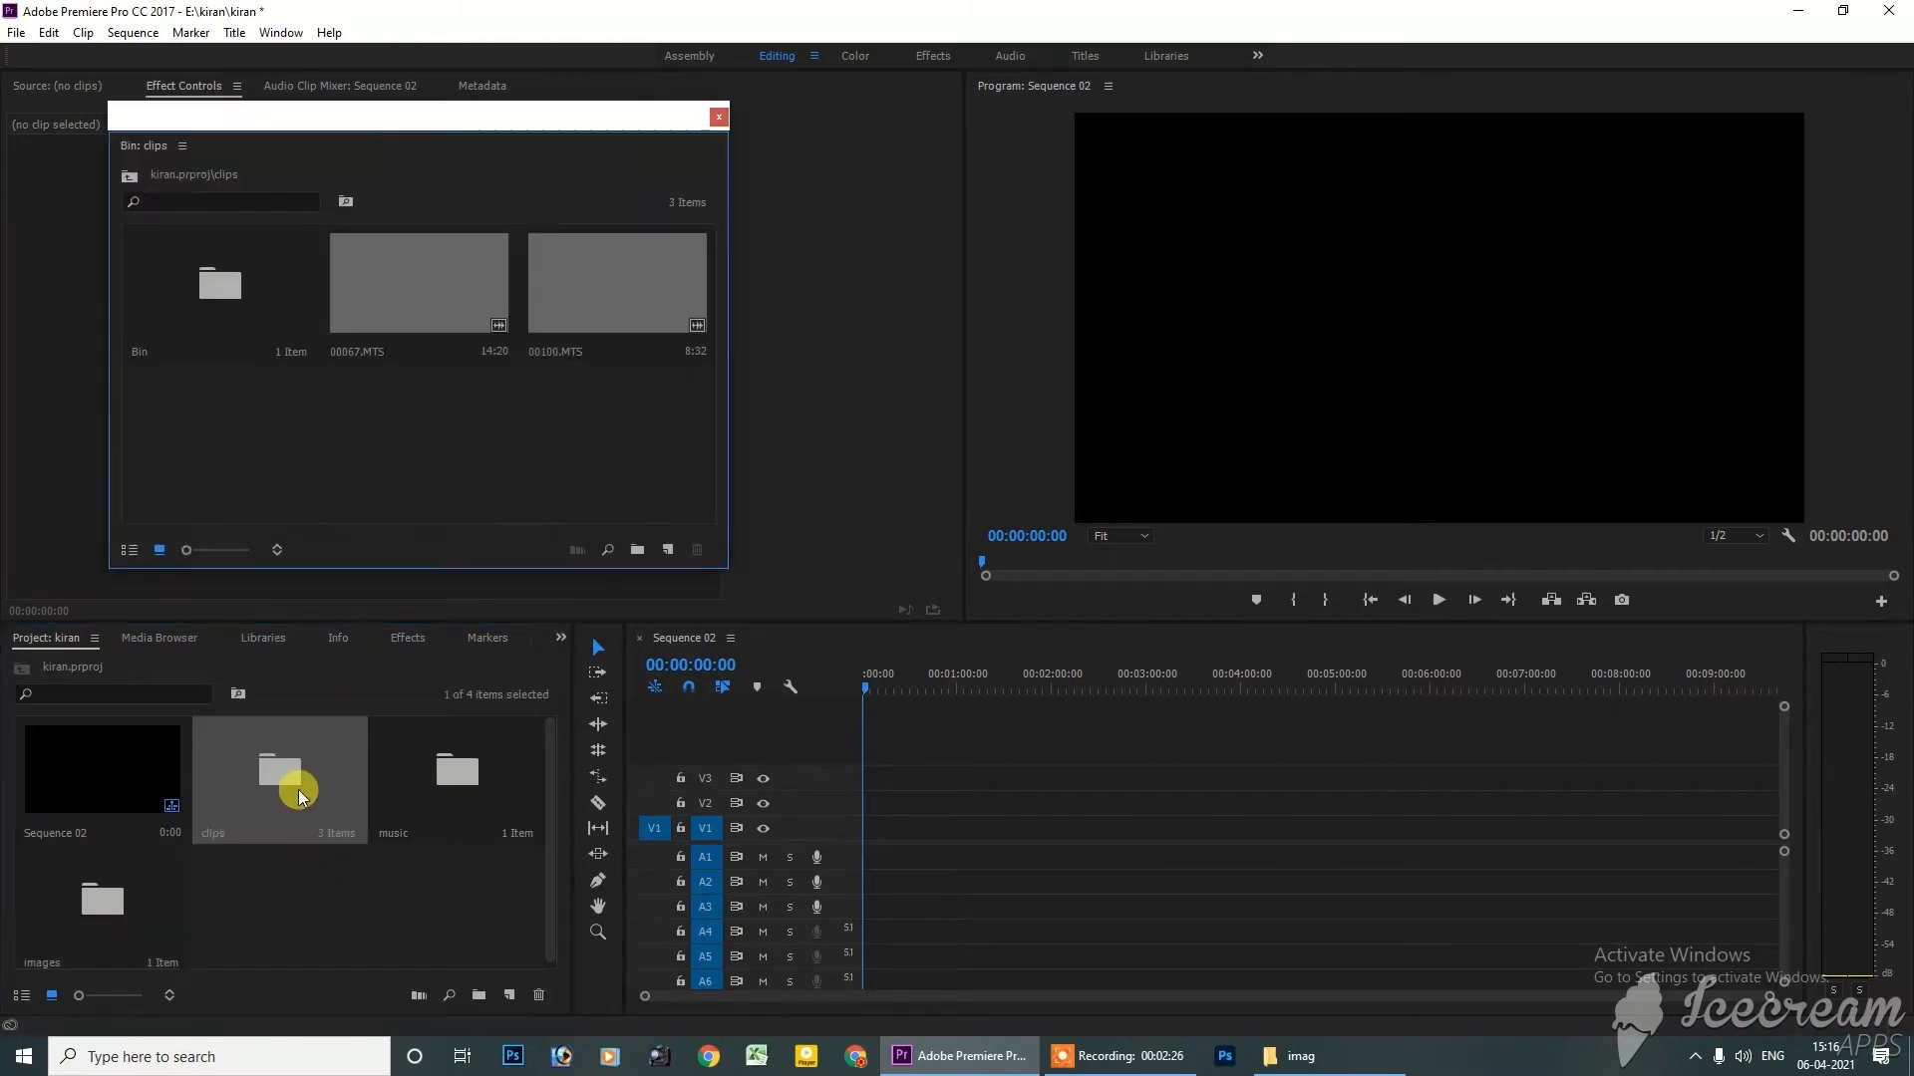
double_click(446, 770)
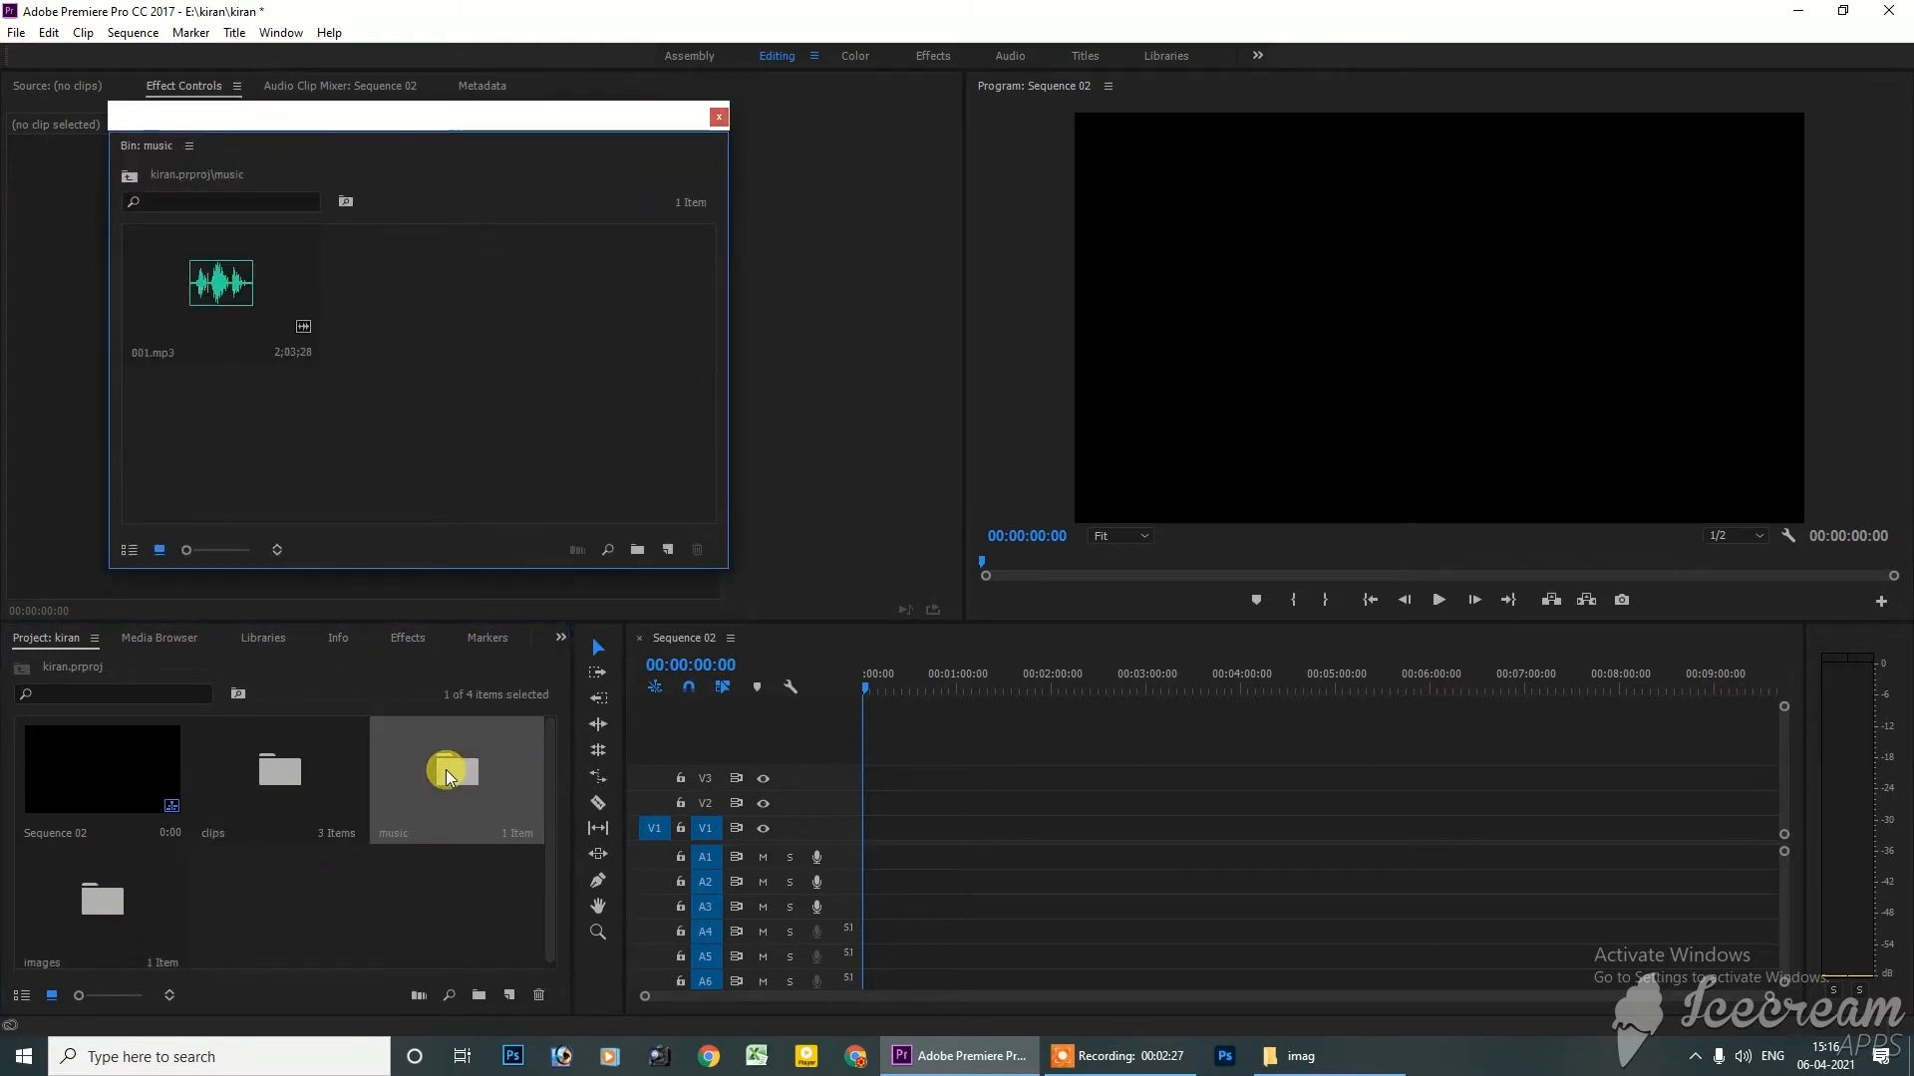
double_click(112, 901)
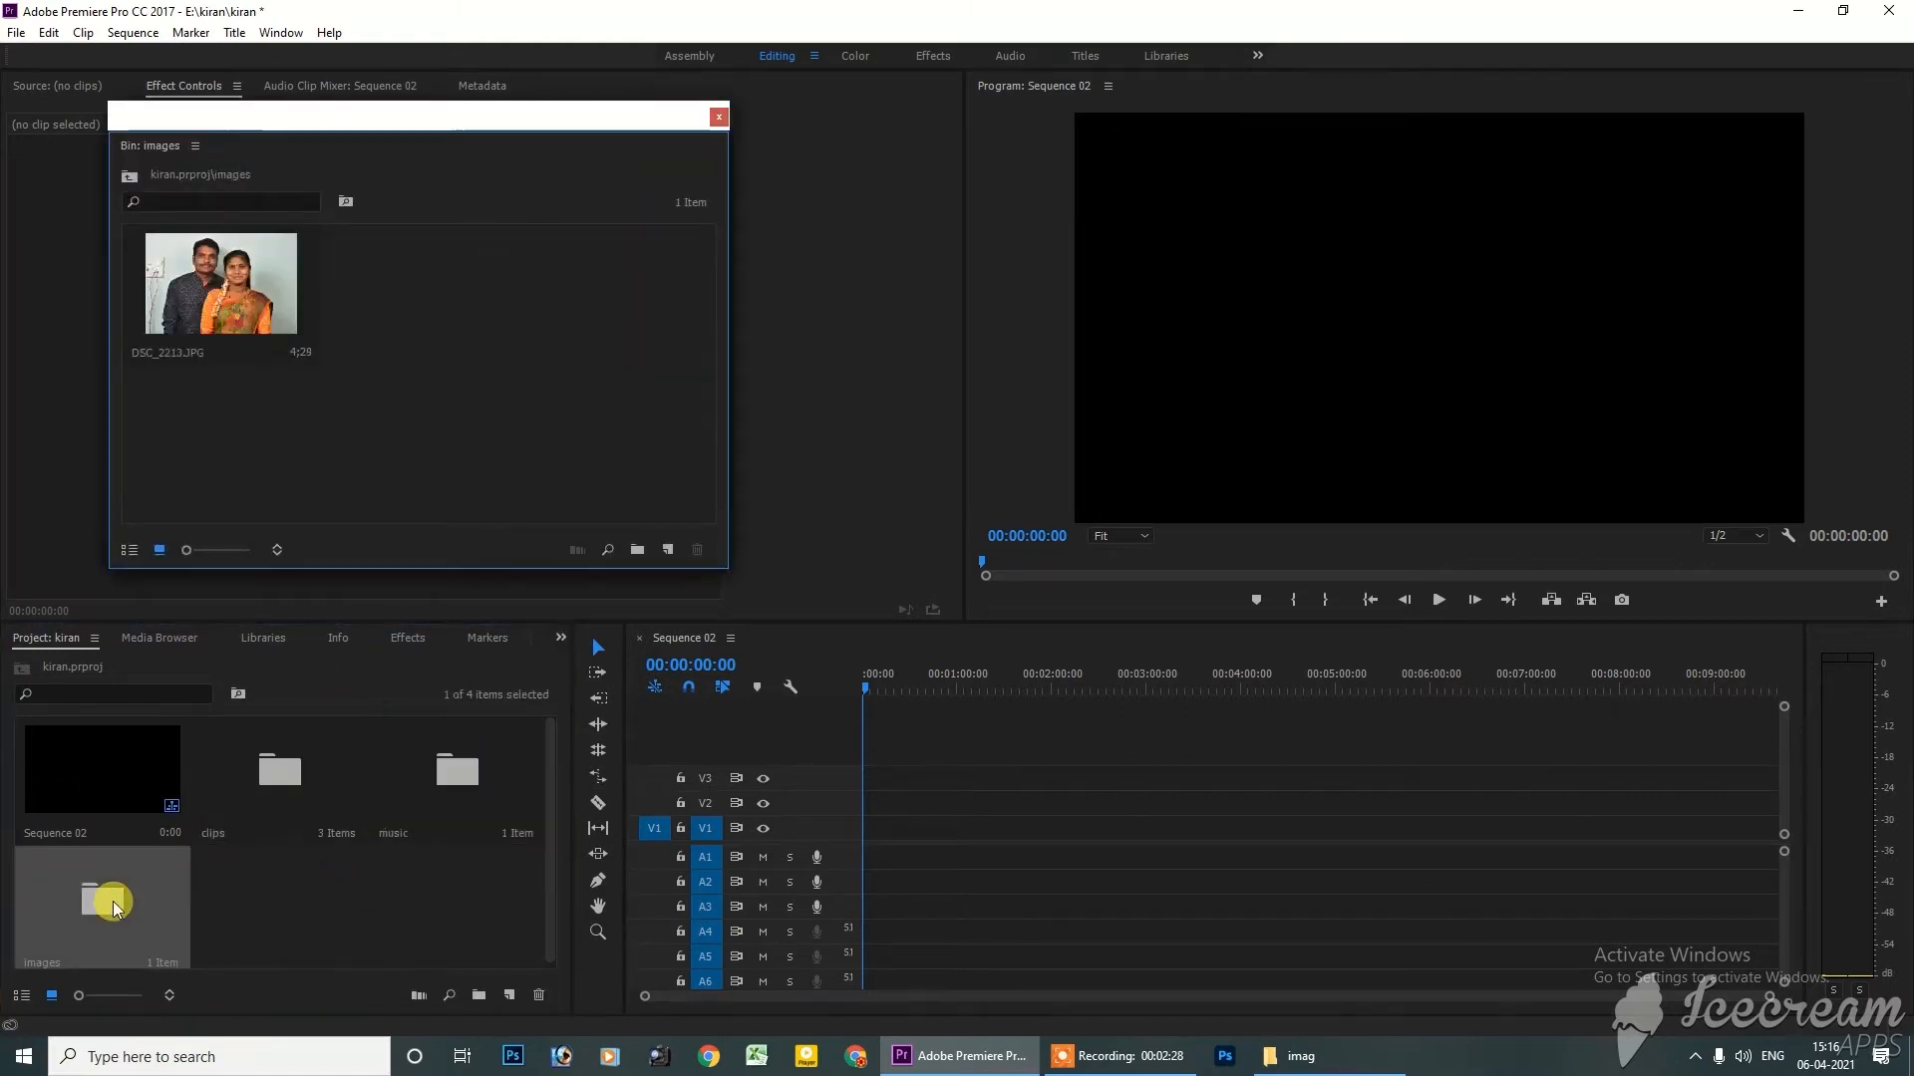
Close the images and music bin windows, and preview the clips 00067.MTS and 00100.MTS in the clips bin
click(716, 117)
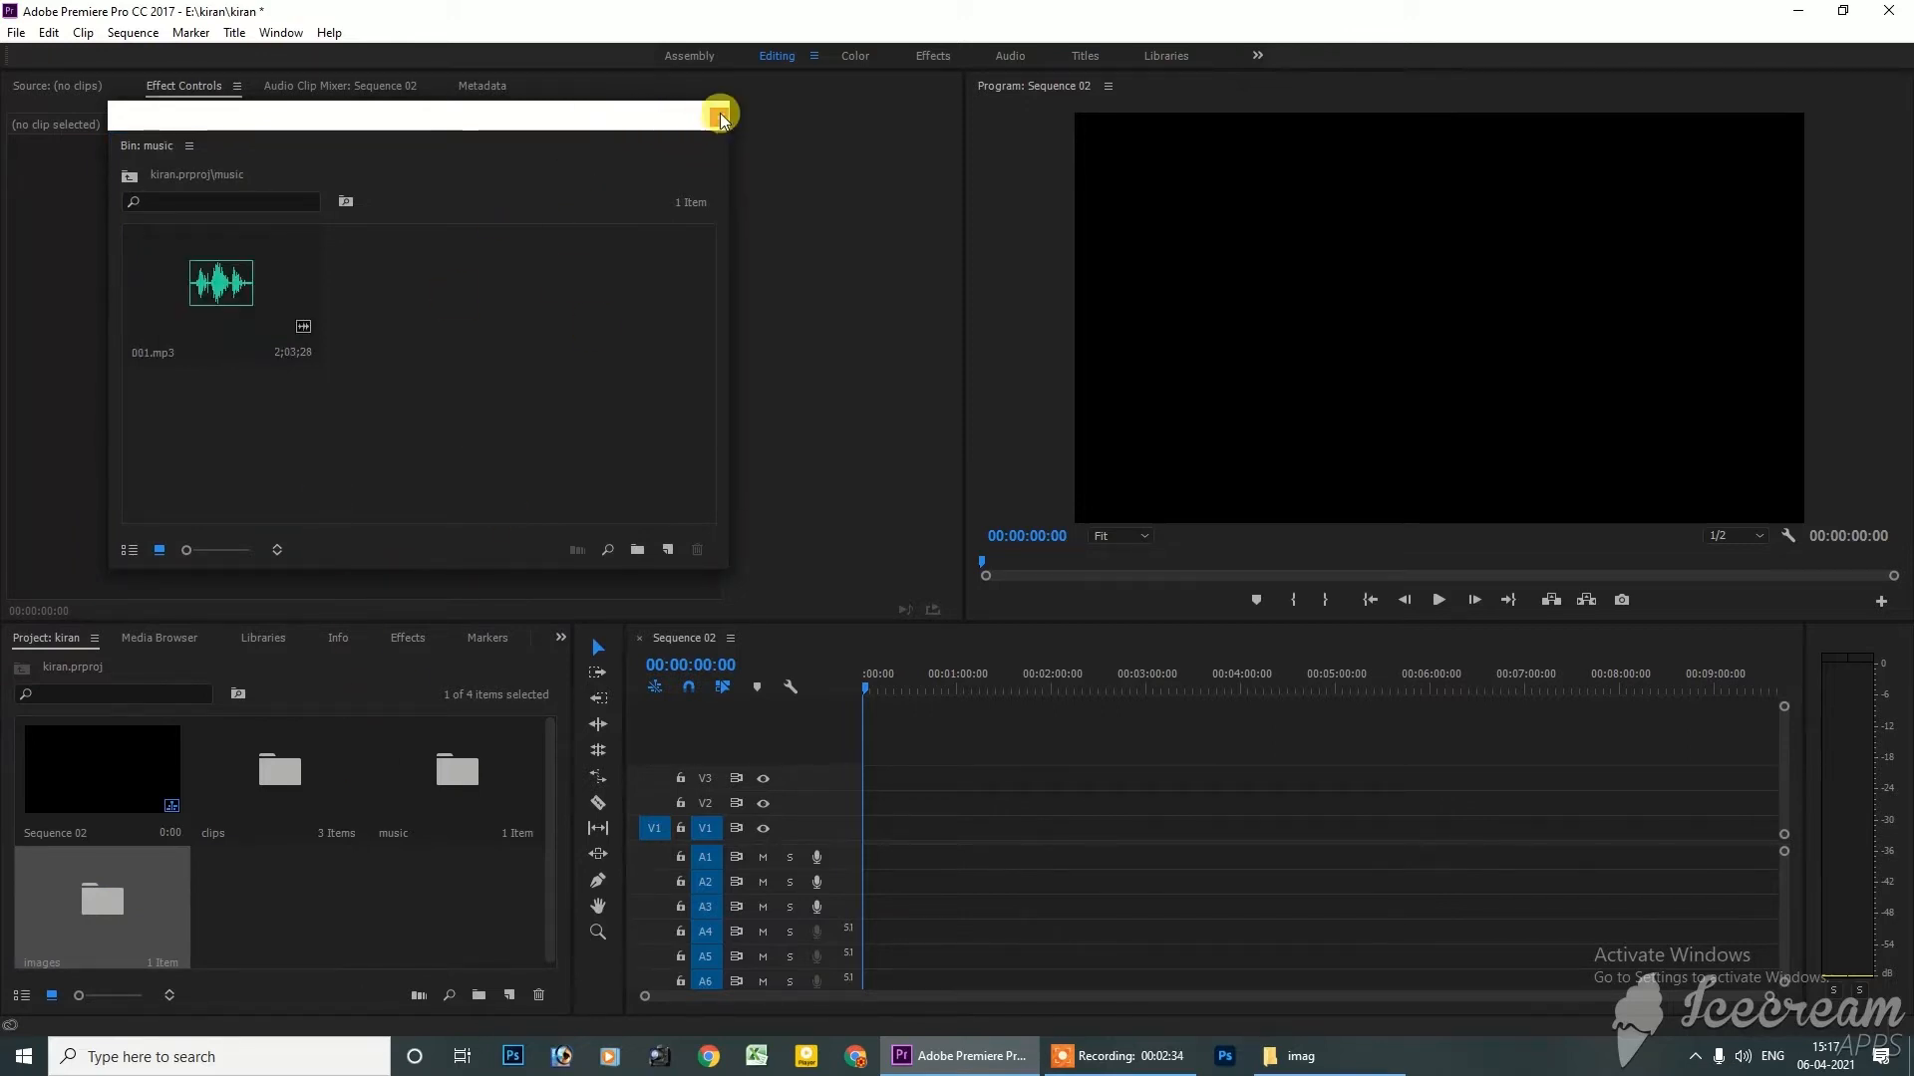
click(718, 117)
drag(596, 116, 554, 336)
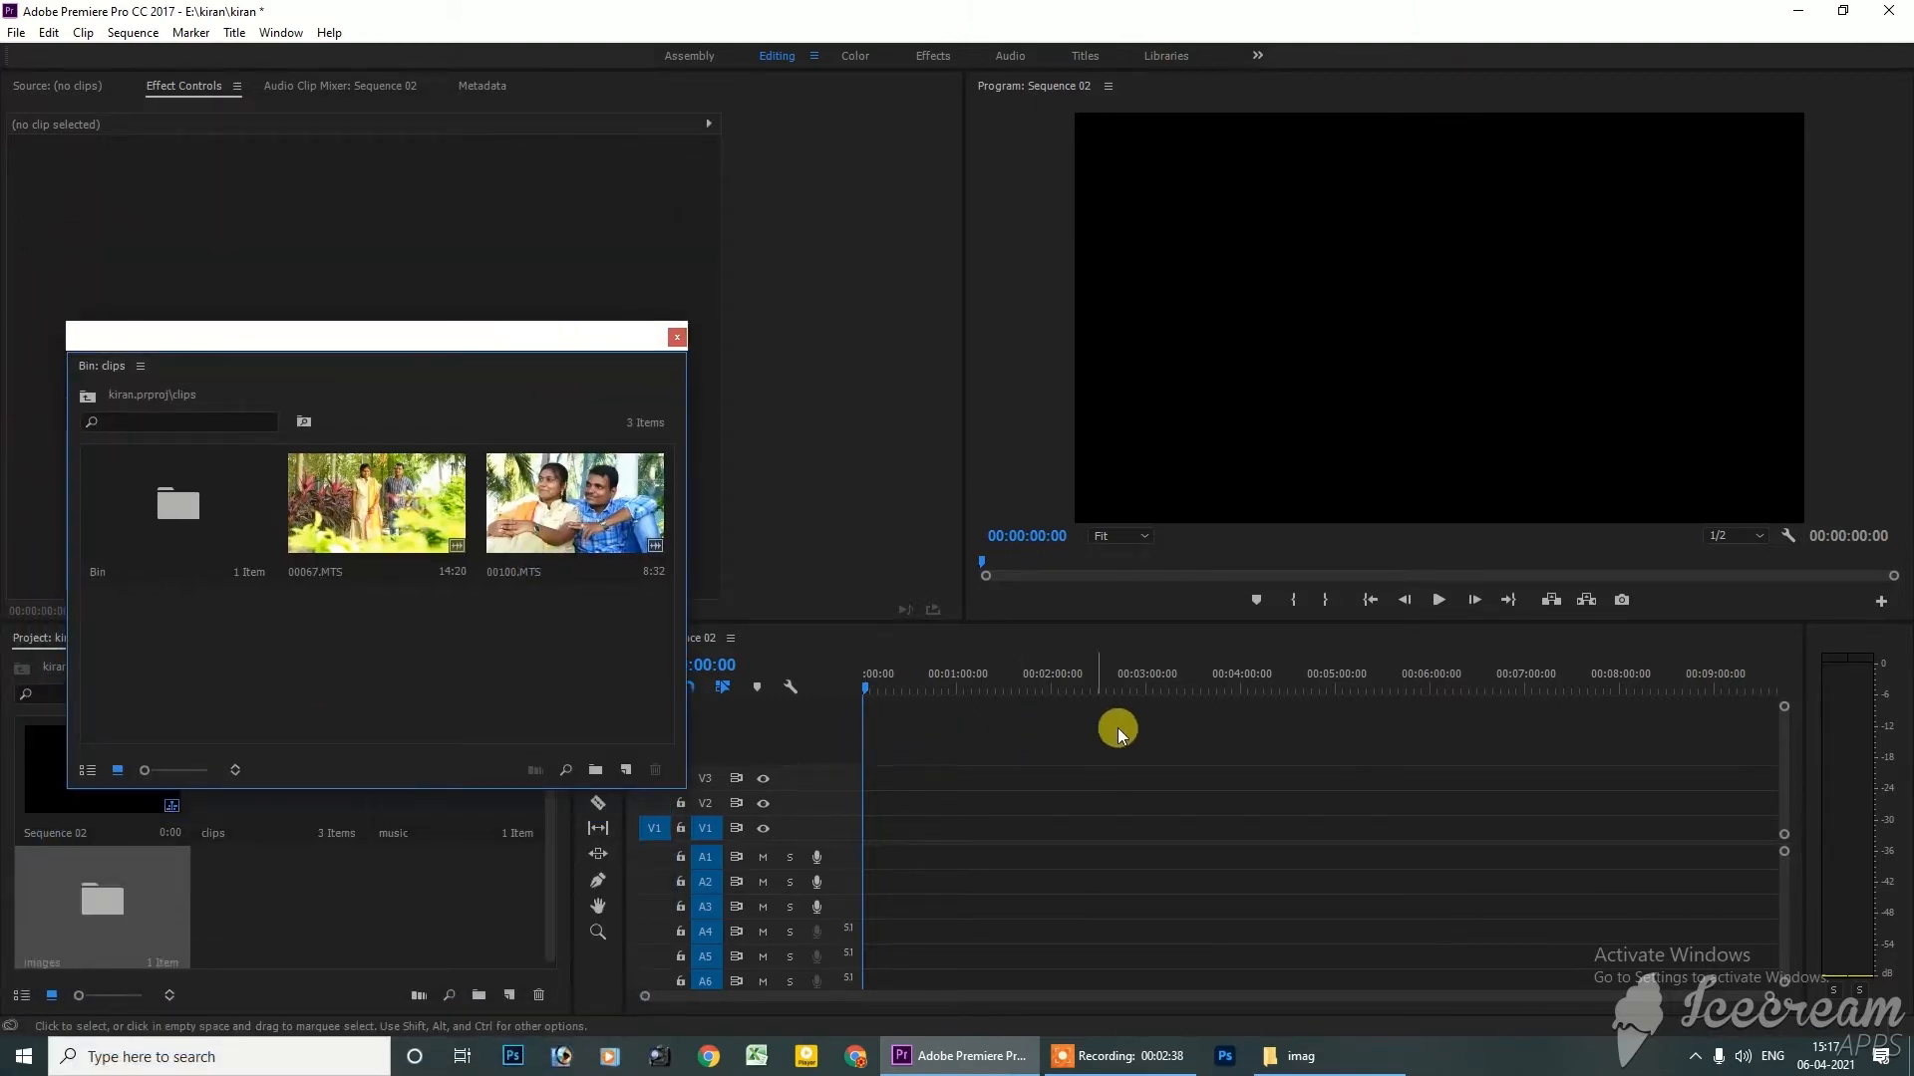
drag(396, 343, 889, 537)
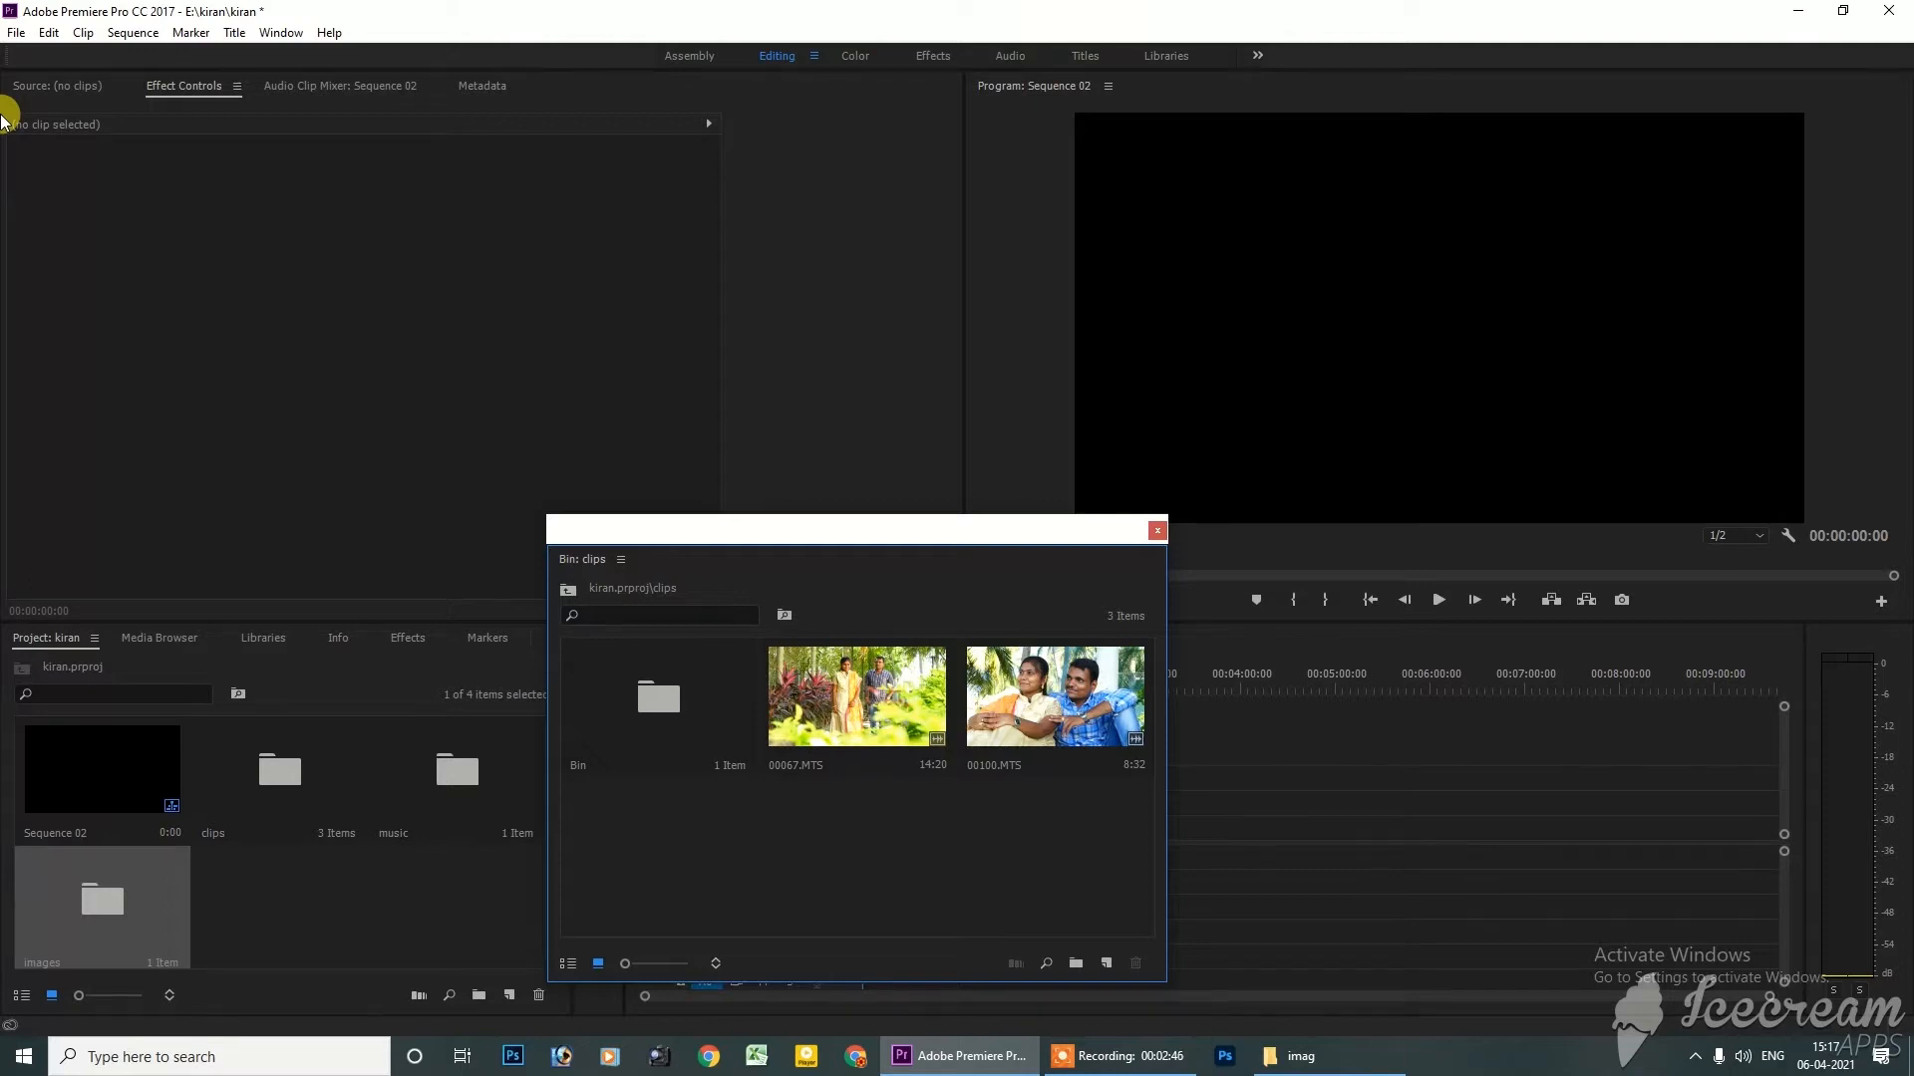
click(798, 656)
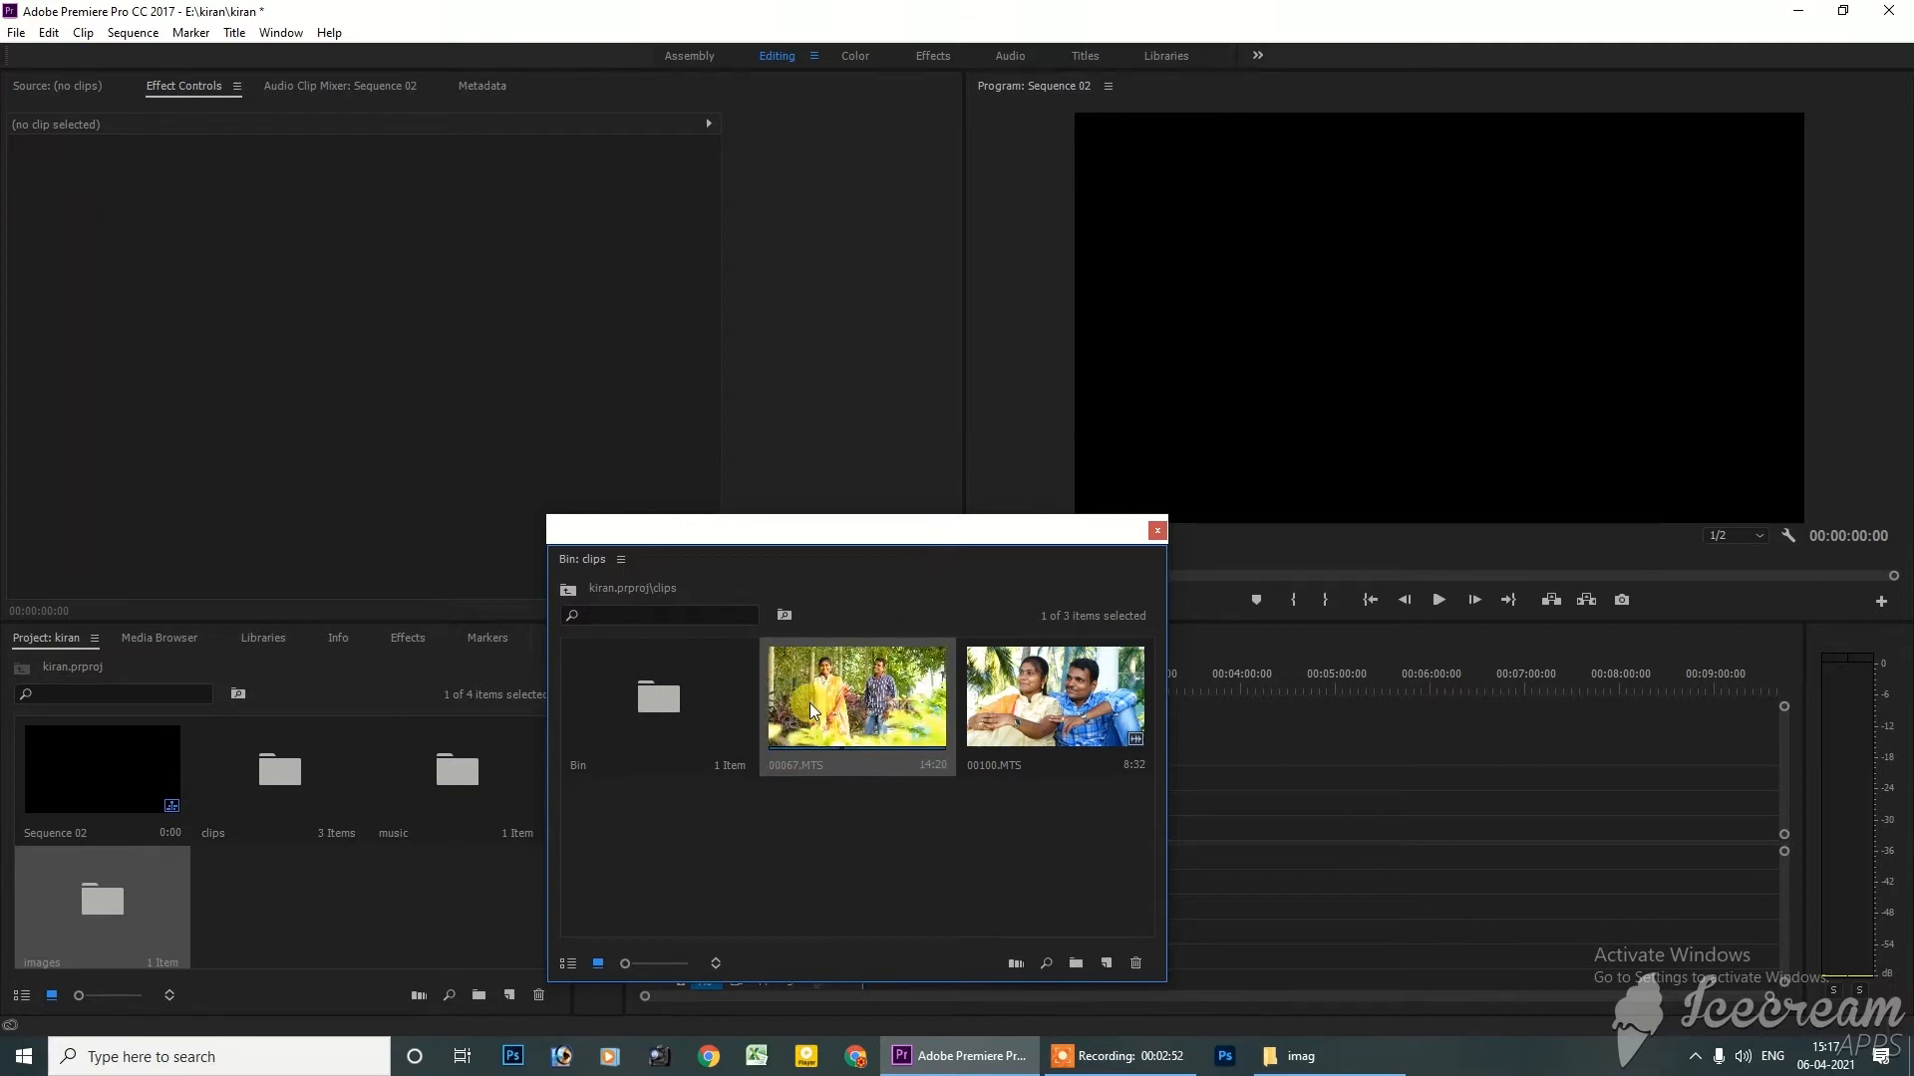
key(space)
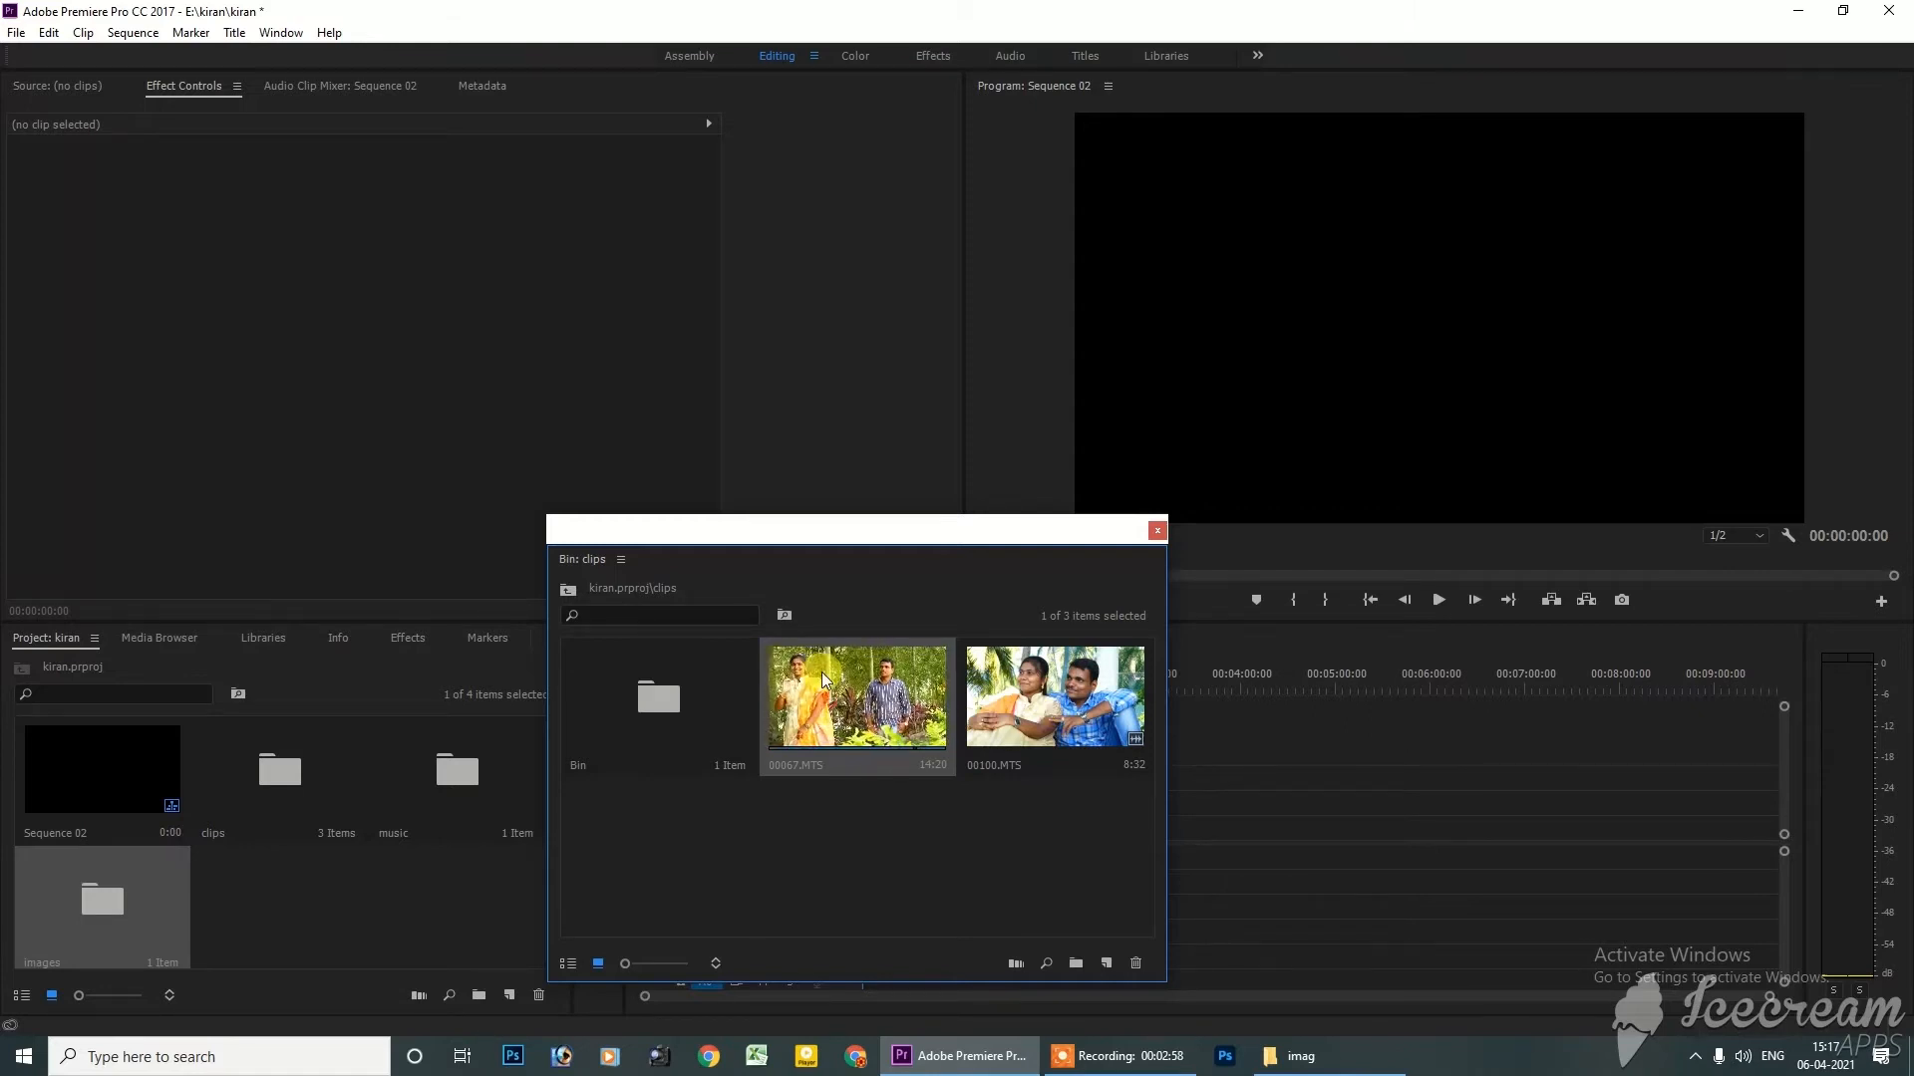
click(1055, 695)
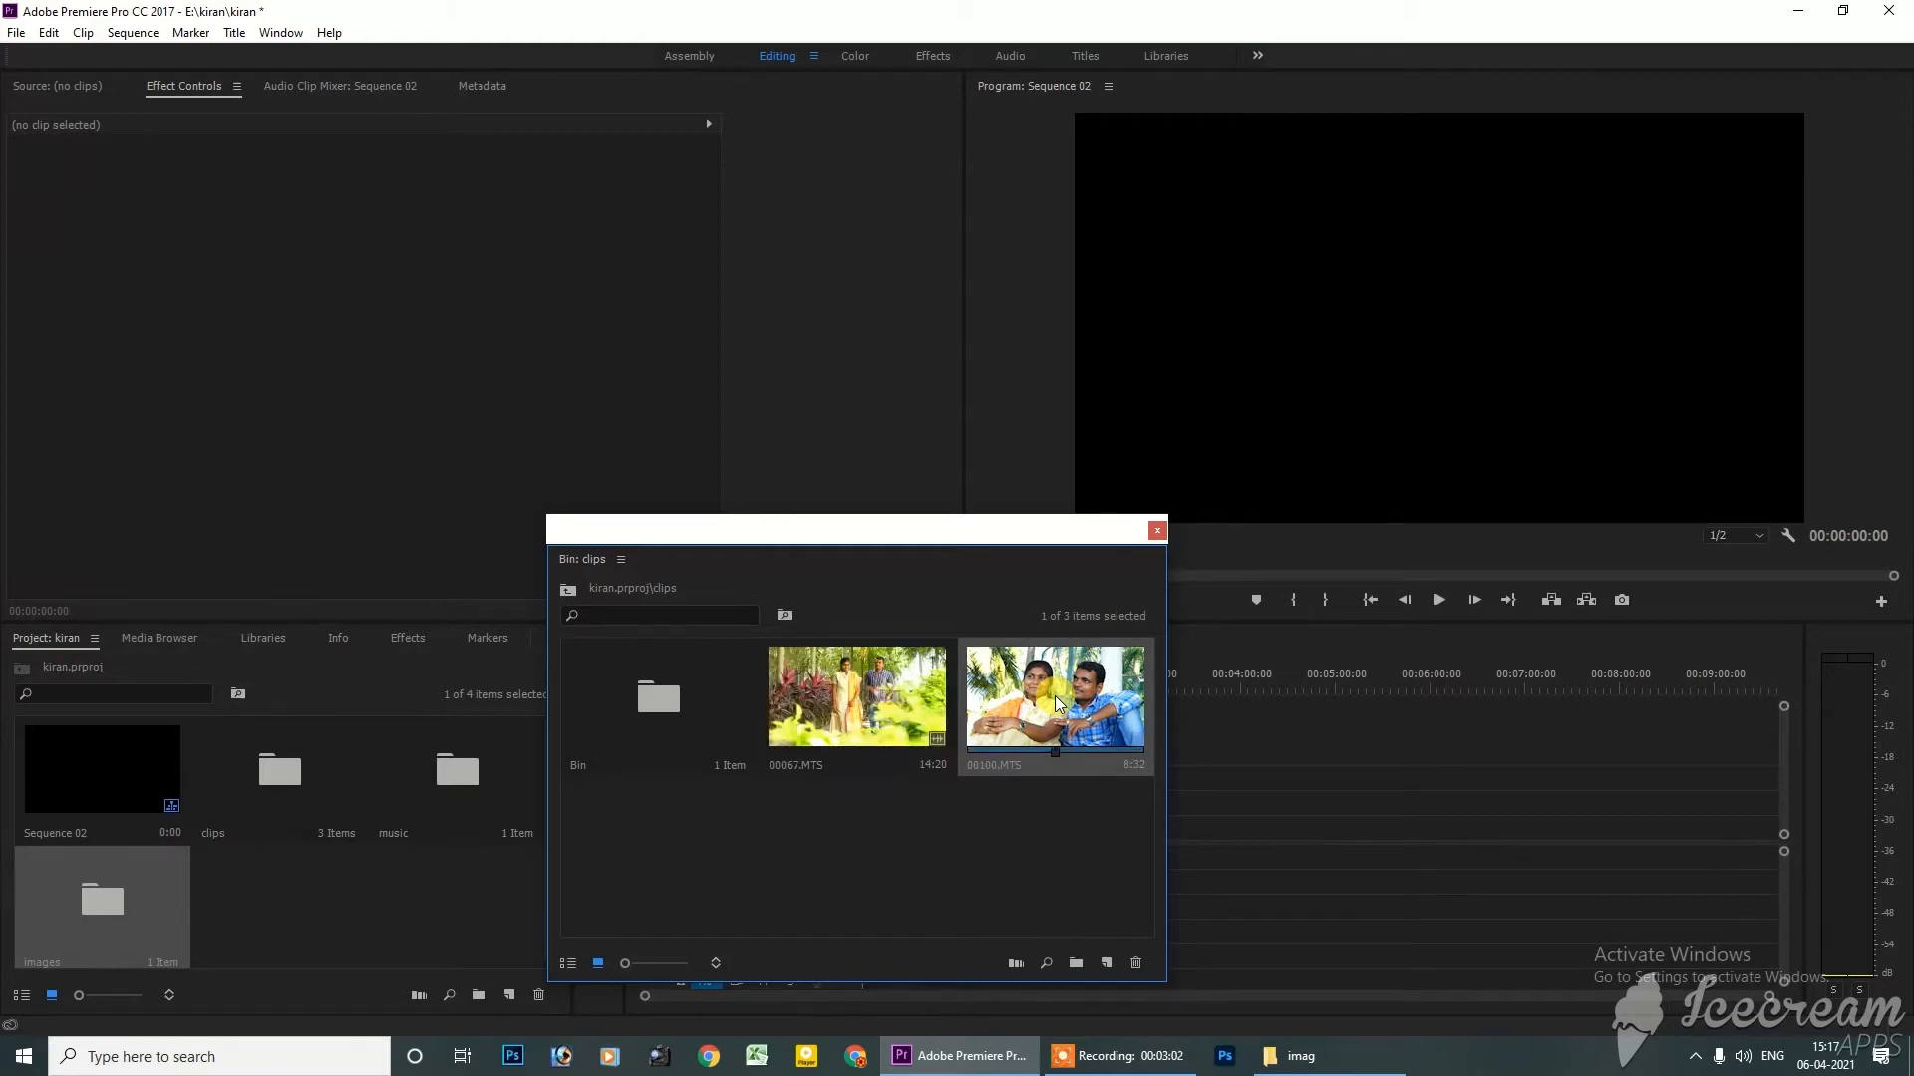
Load 00067.MTS from the clips bin into the Source monitor and close the bin window
double_click(869, 690)
click(889, 612)
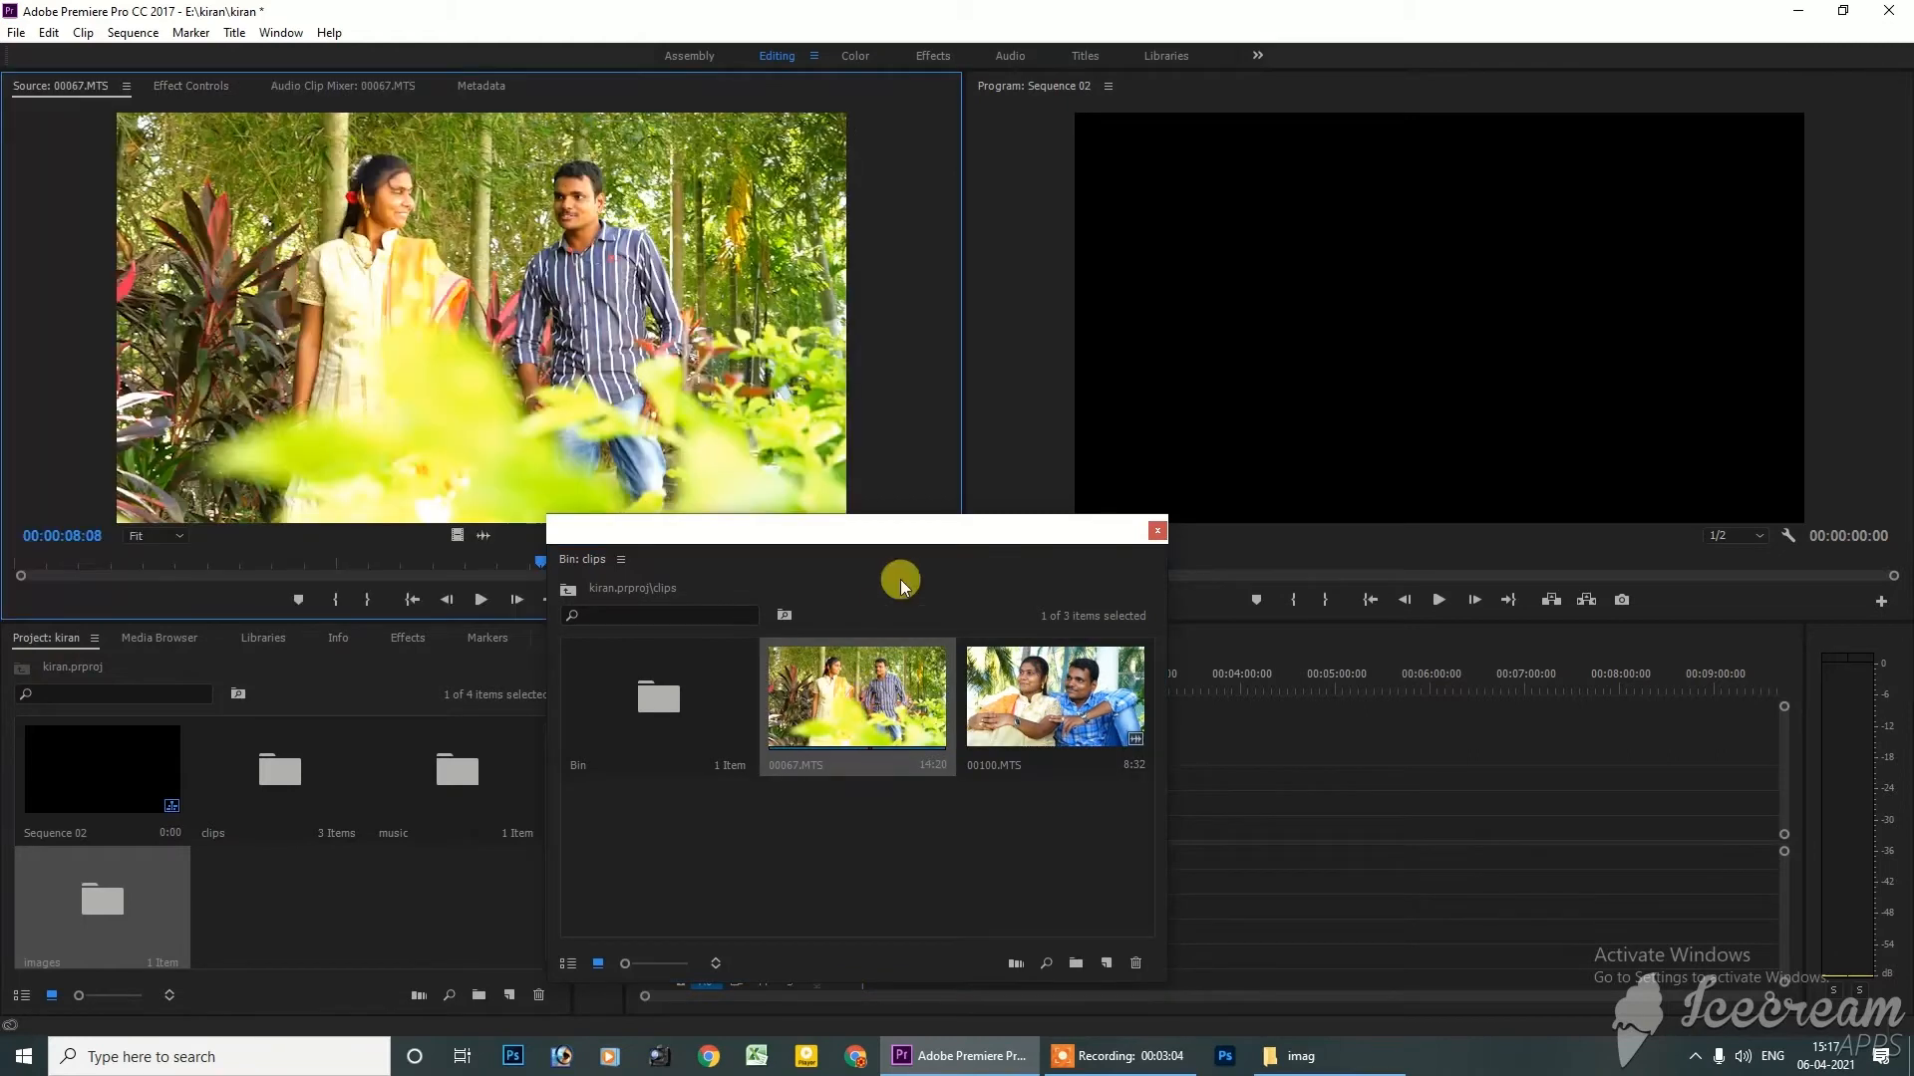
drag(915, 530, 507, 696)
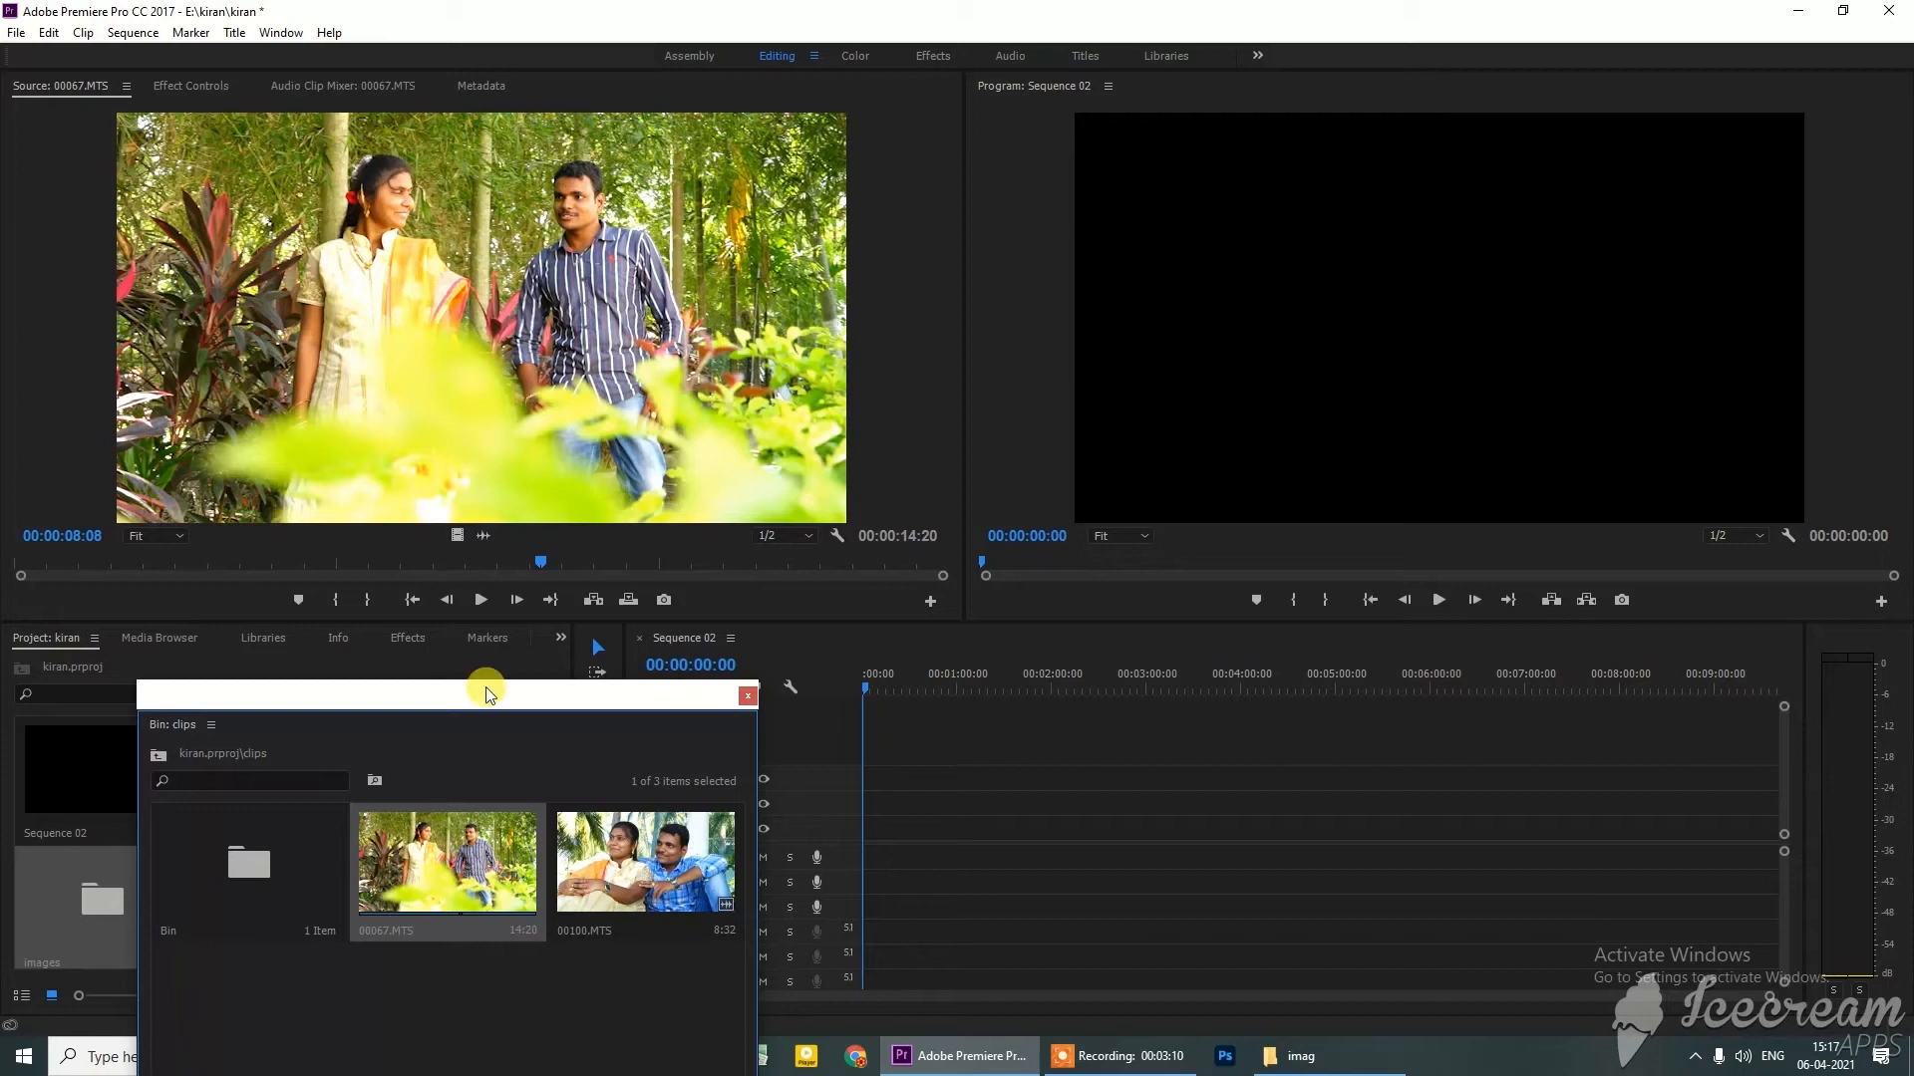
click(747, 696)
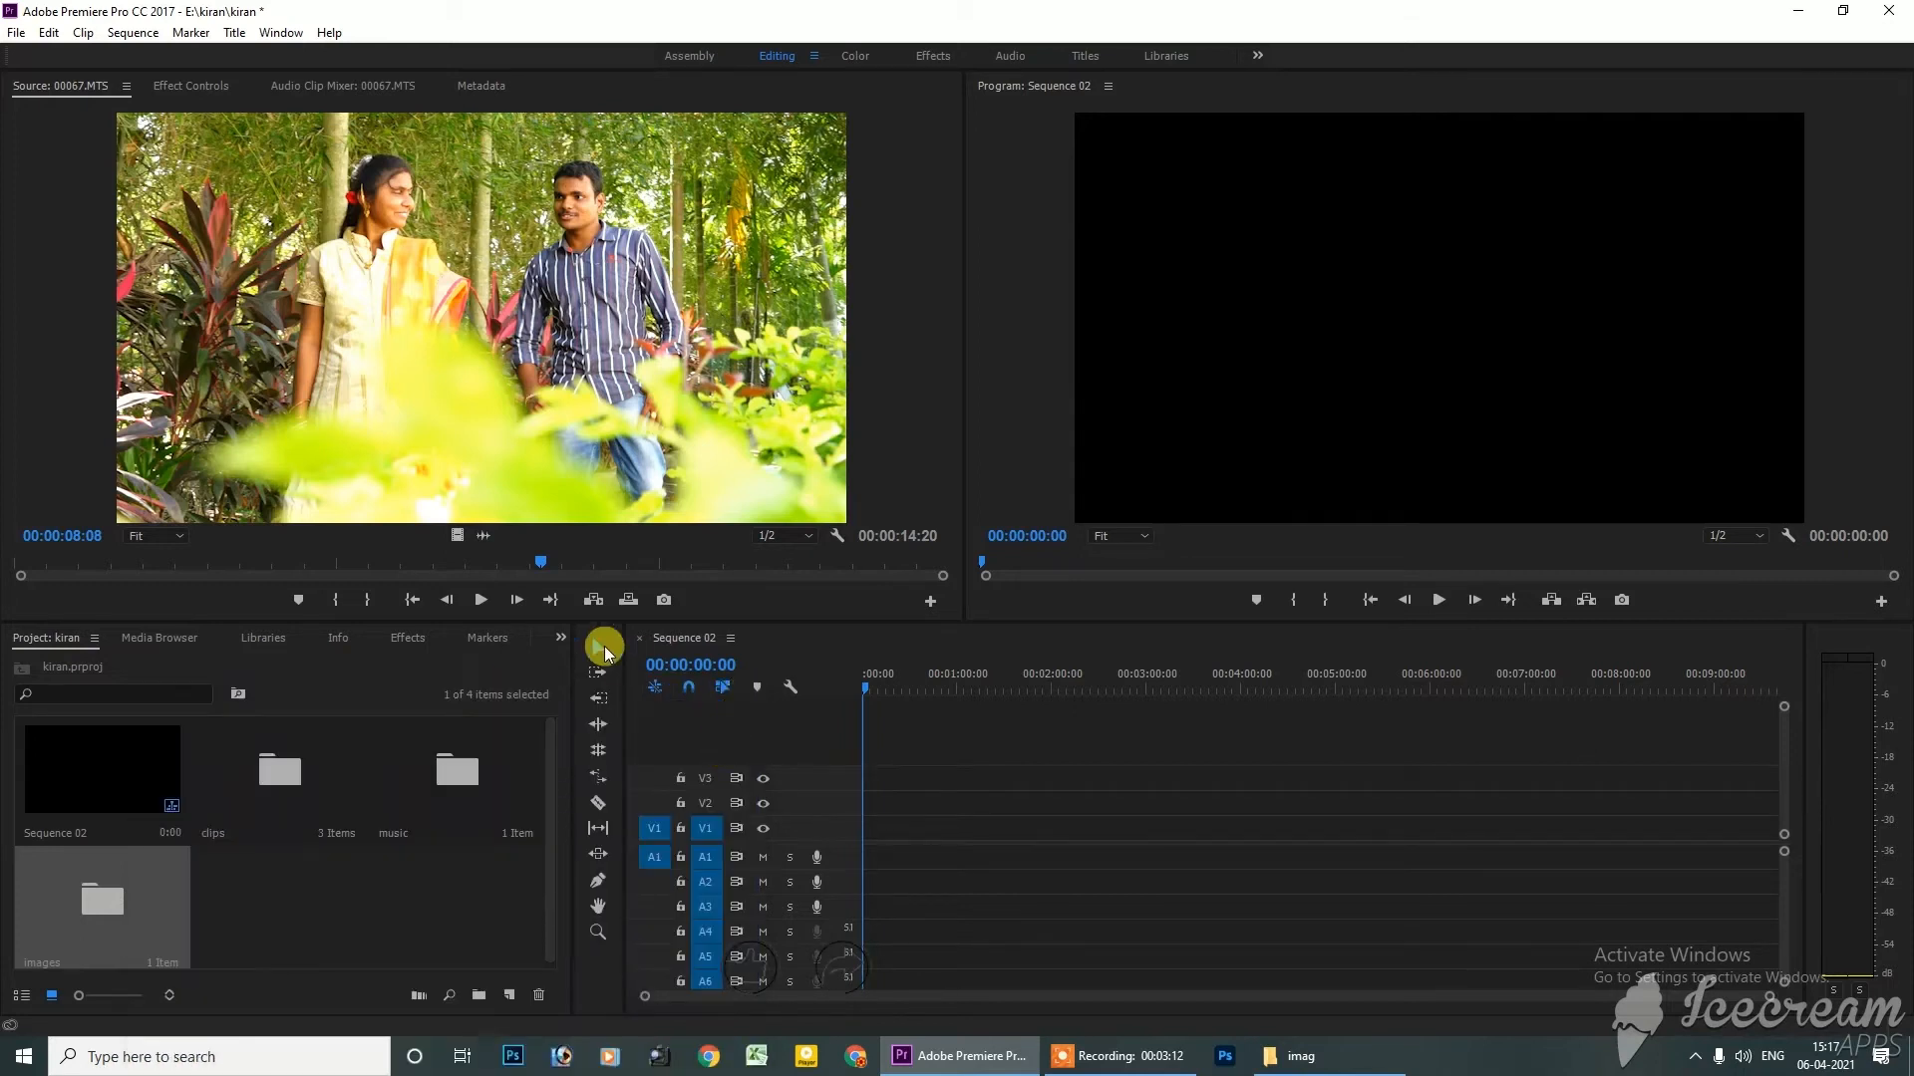
Mark an In point at 00:00:02:06 on 00067.MTS in the Source monitor and play the clip from there
drag(415, 564, 154, 604)
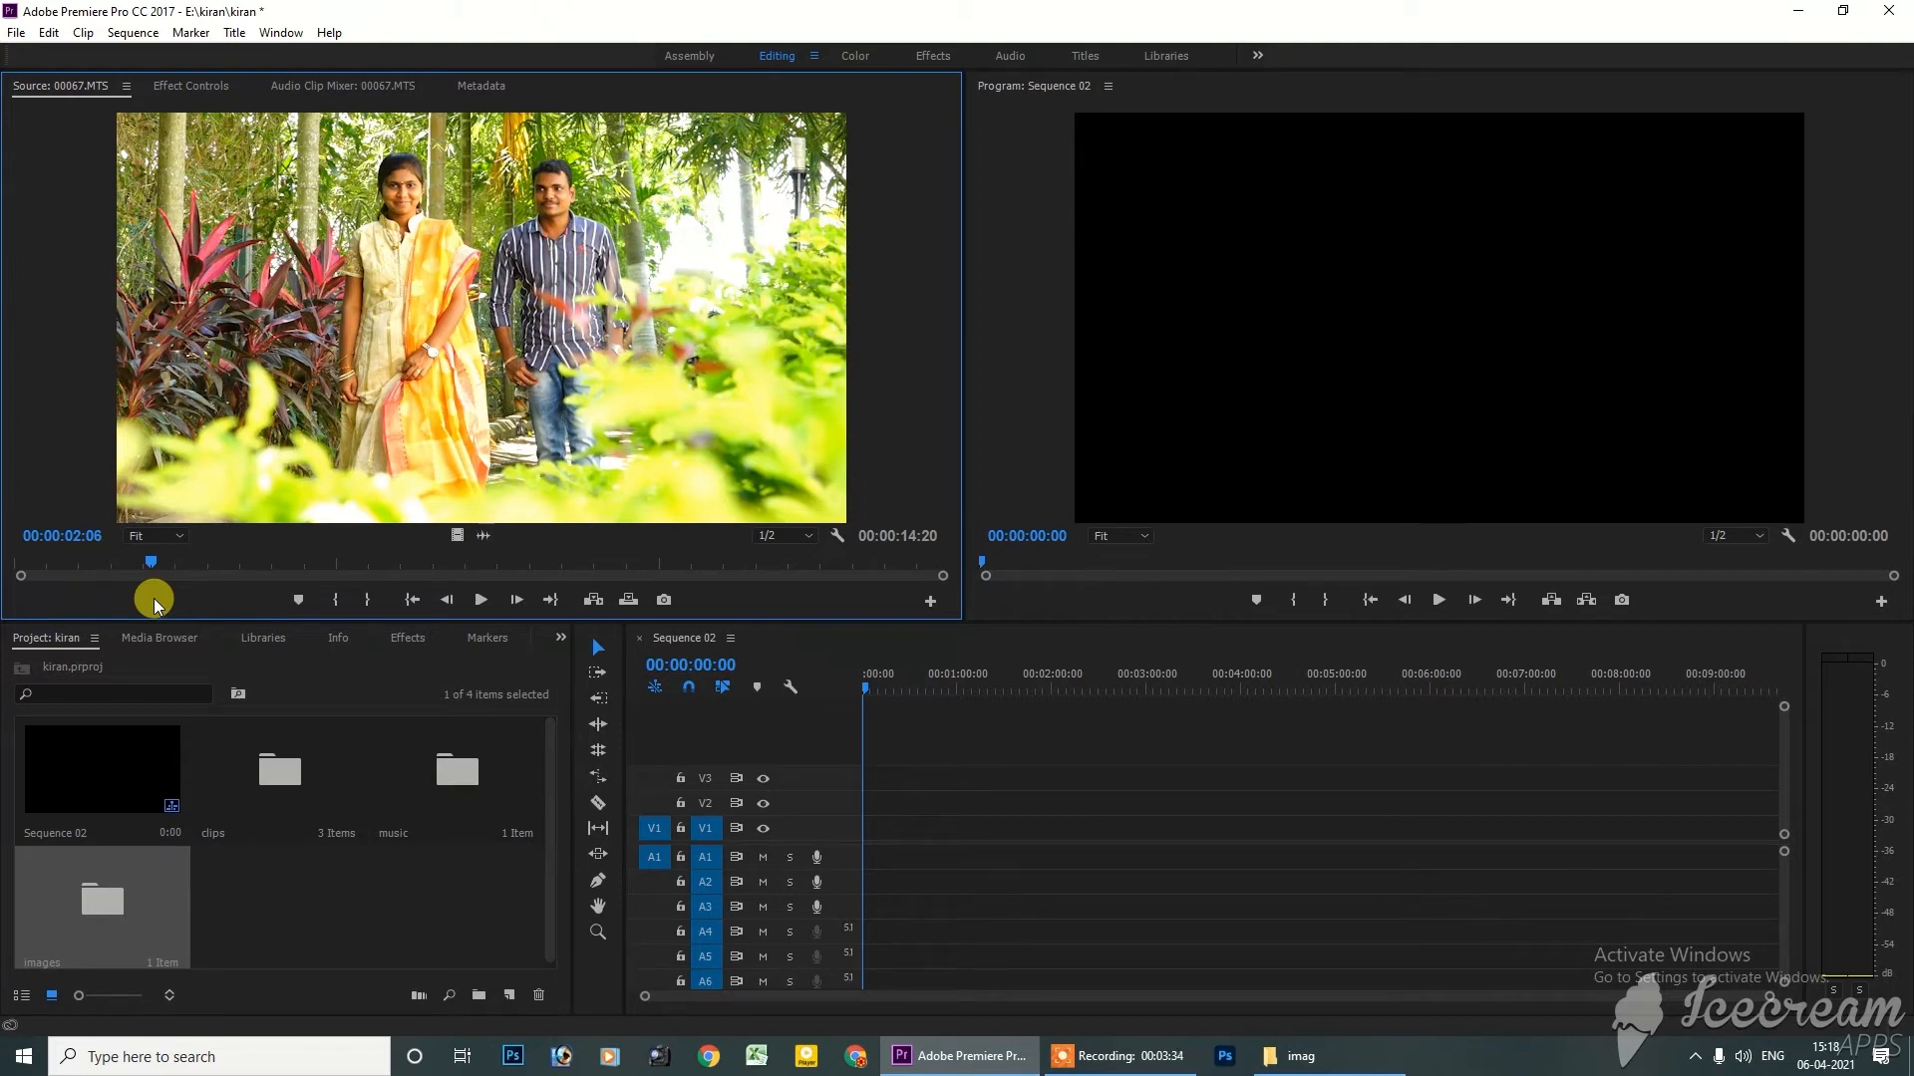
key(i)
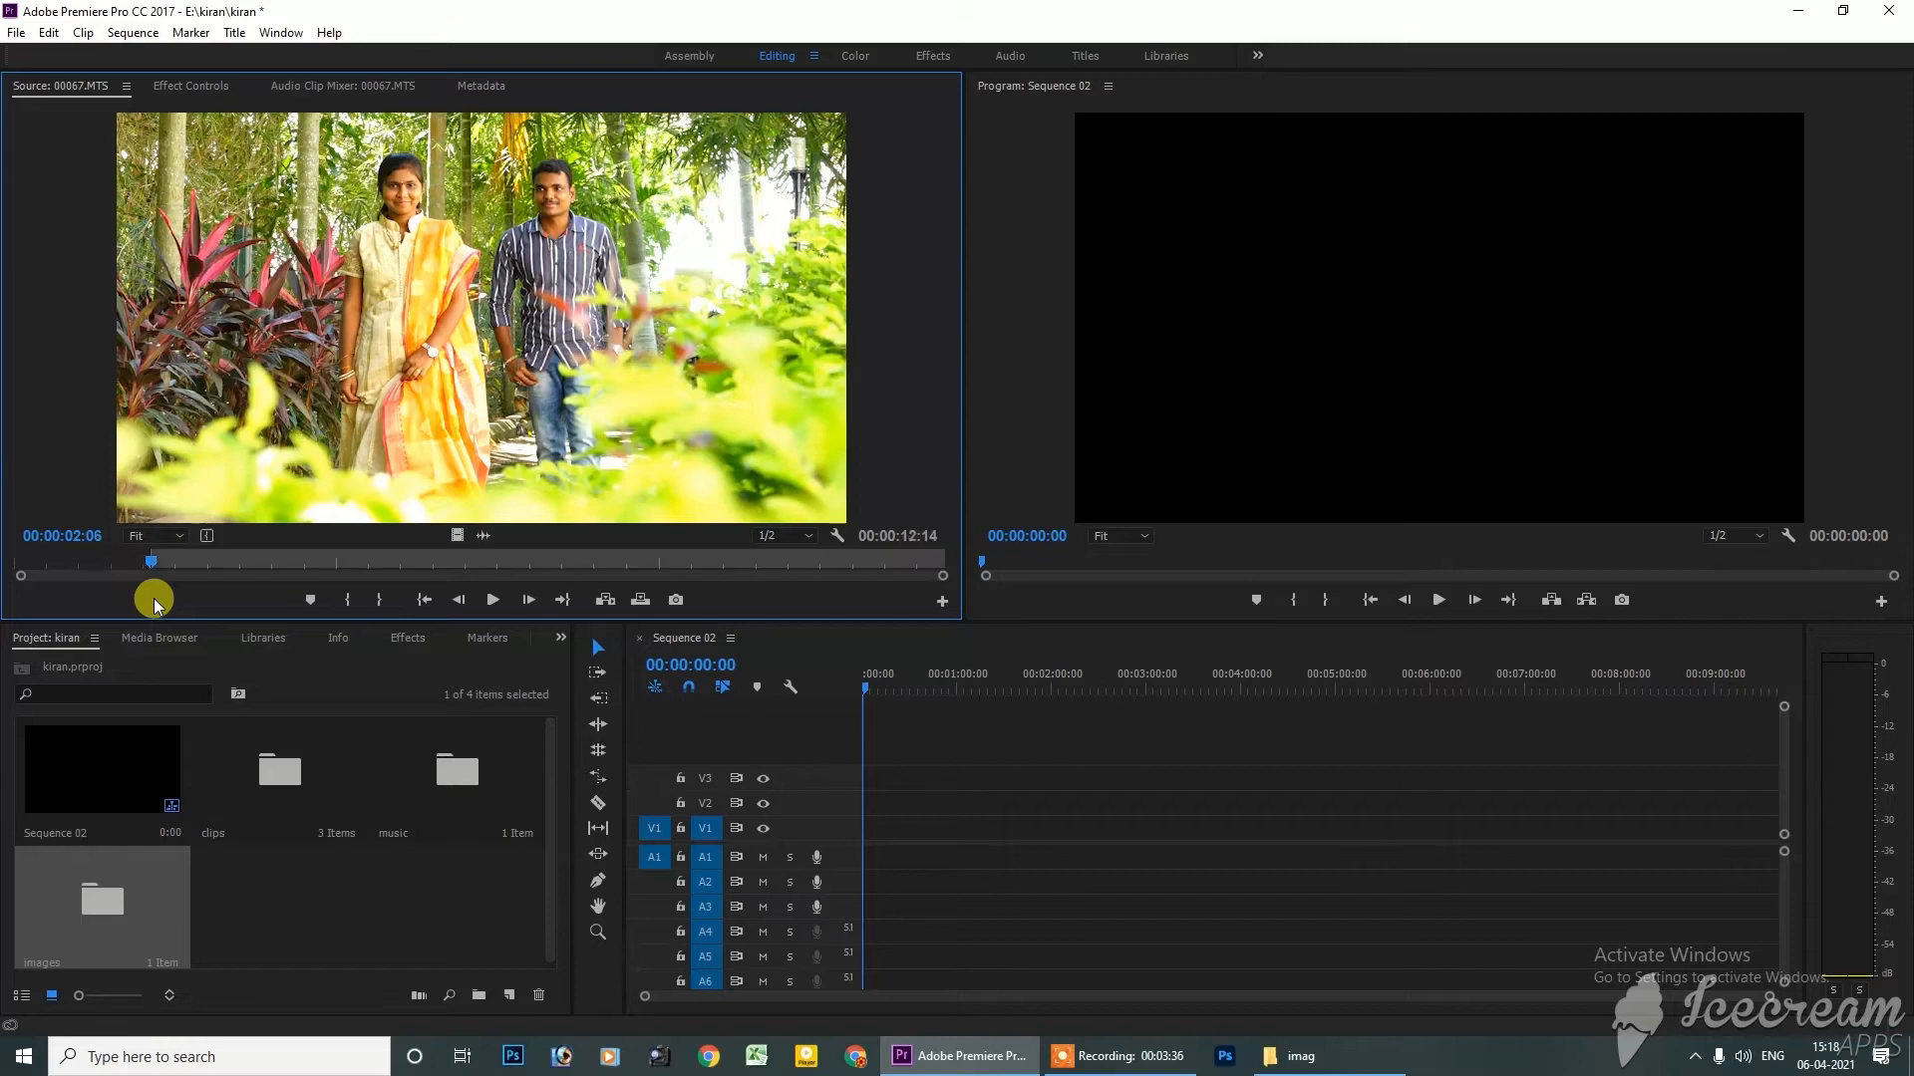
key(space)
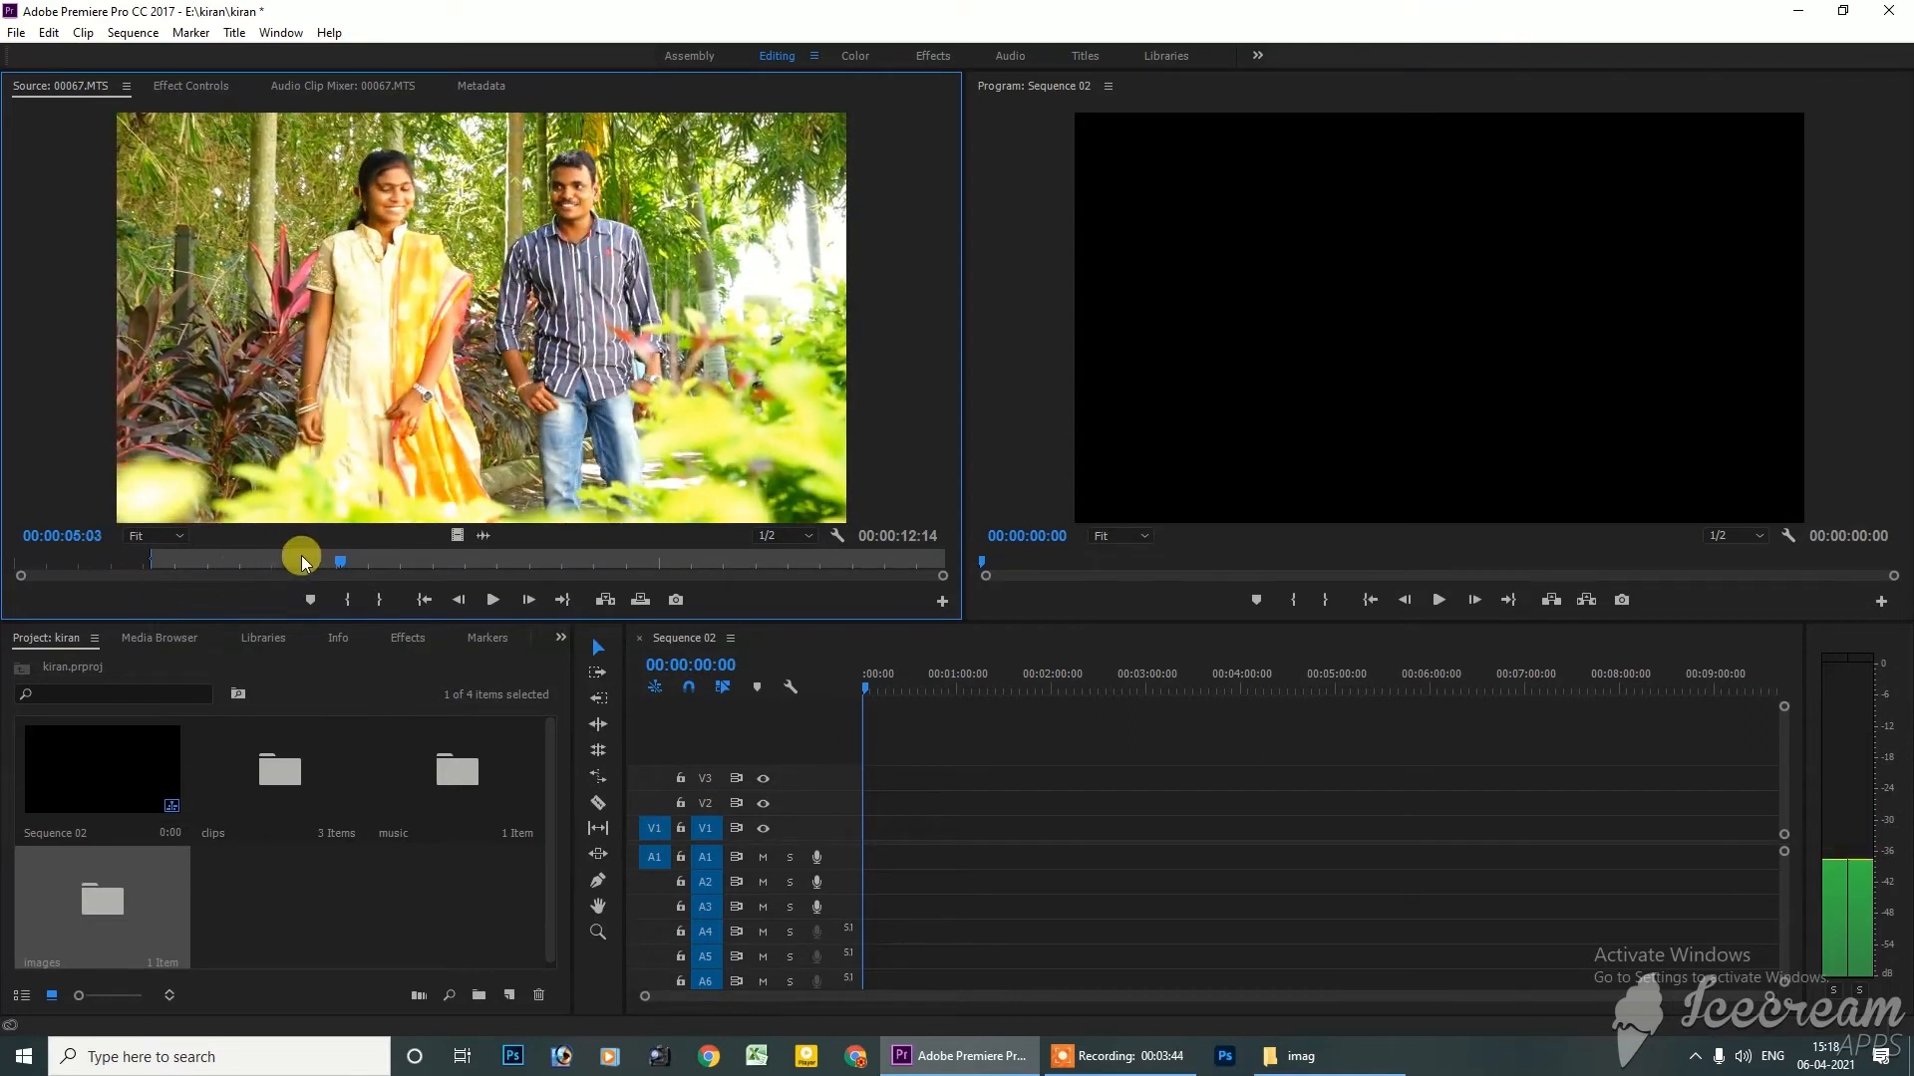
Mark the In point of 00067.MTS at 00:00:05:18 and its Out point at 00:00:07:09 in the Source monitor
mouse_move(339, 565)
mouse_down()
mouse_move(470, 574)
mouse_move(351, 572)
mouse_up()
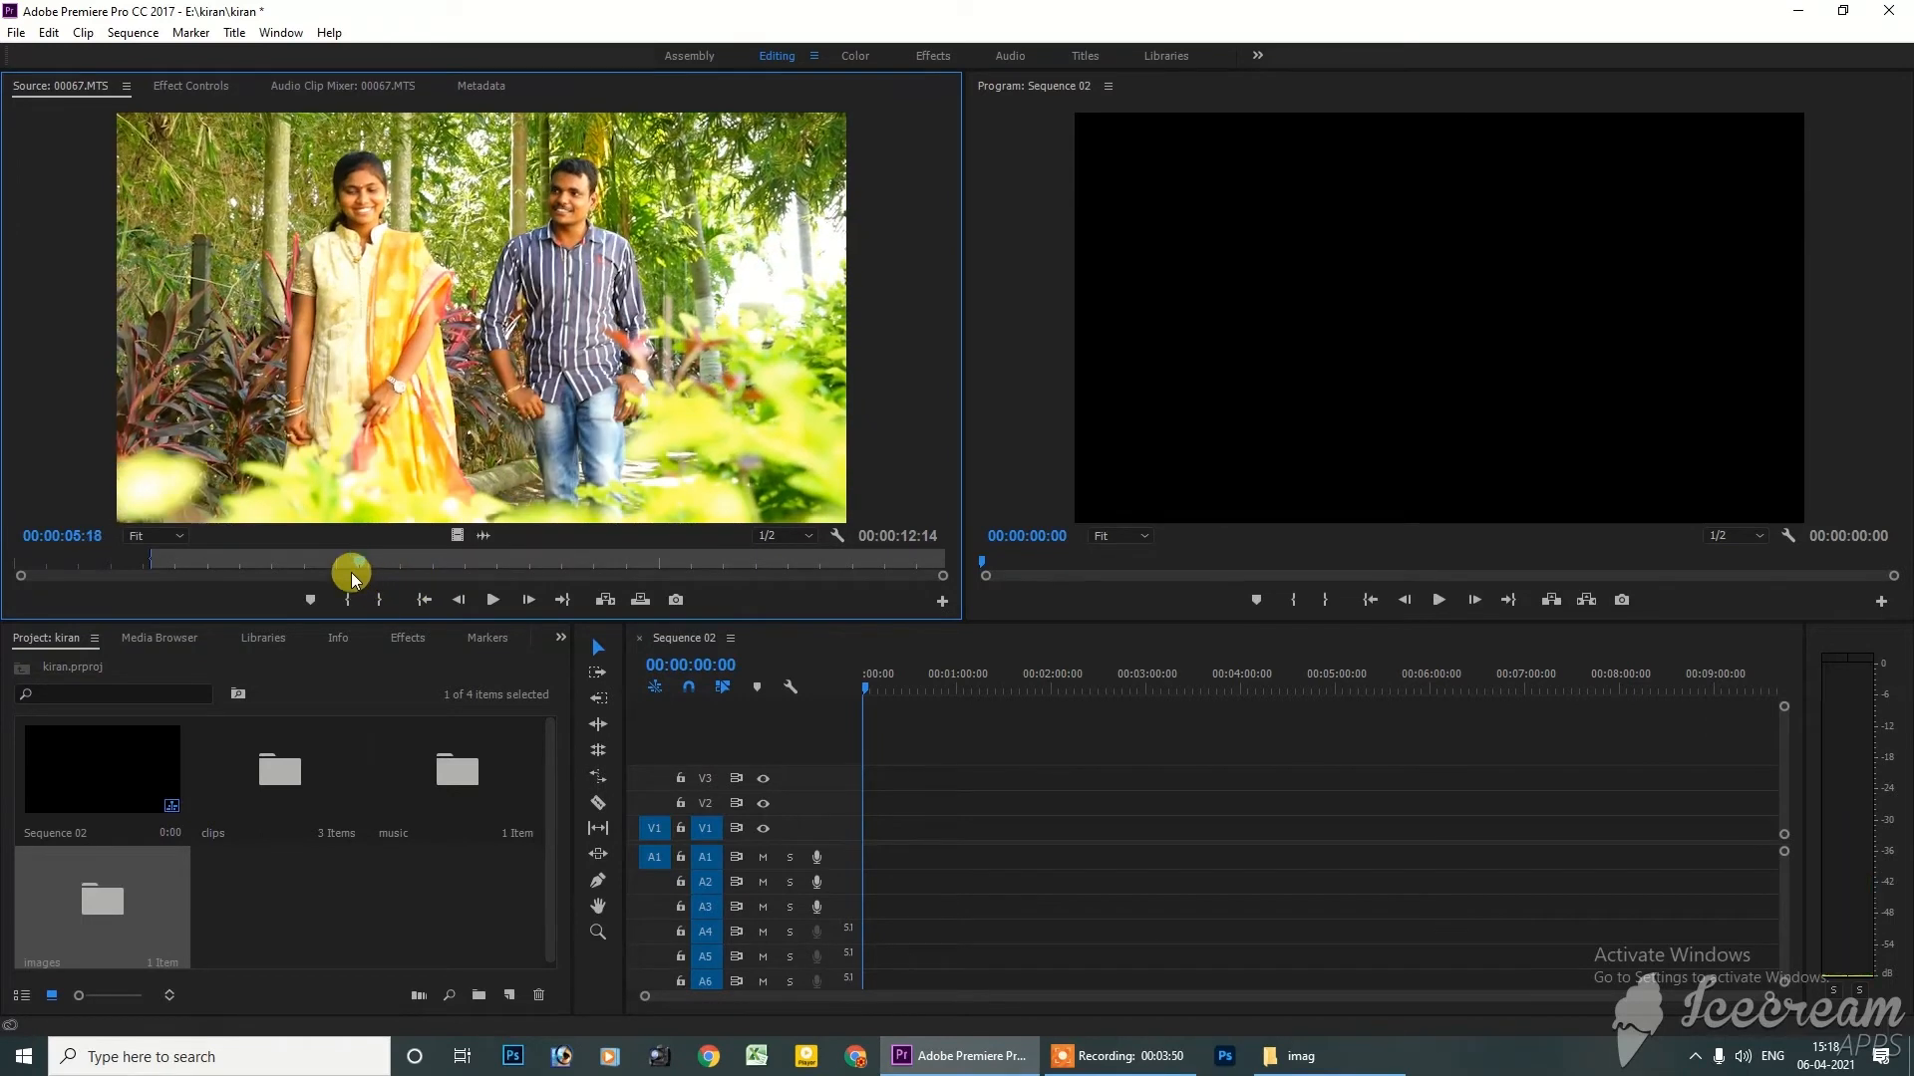
key(i)
key(space)
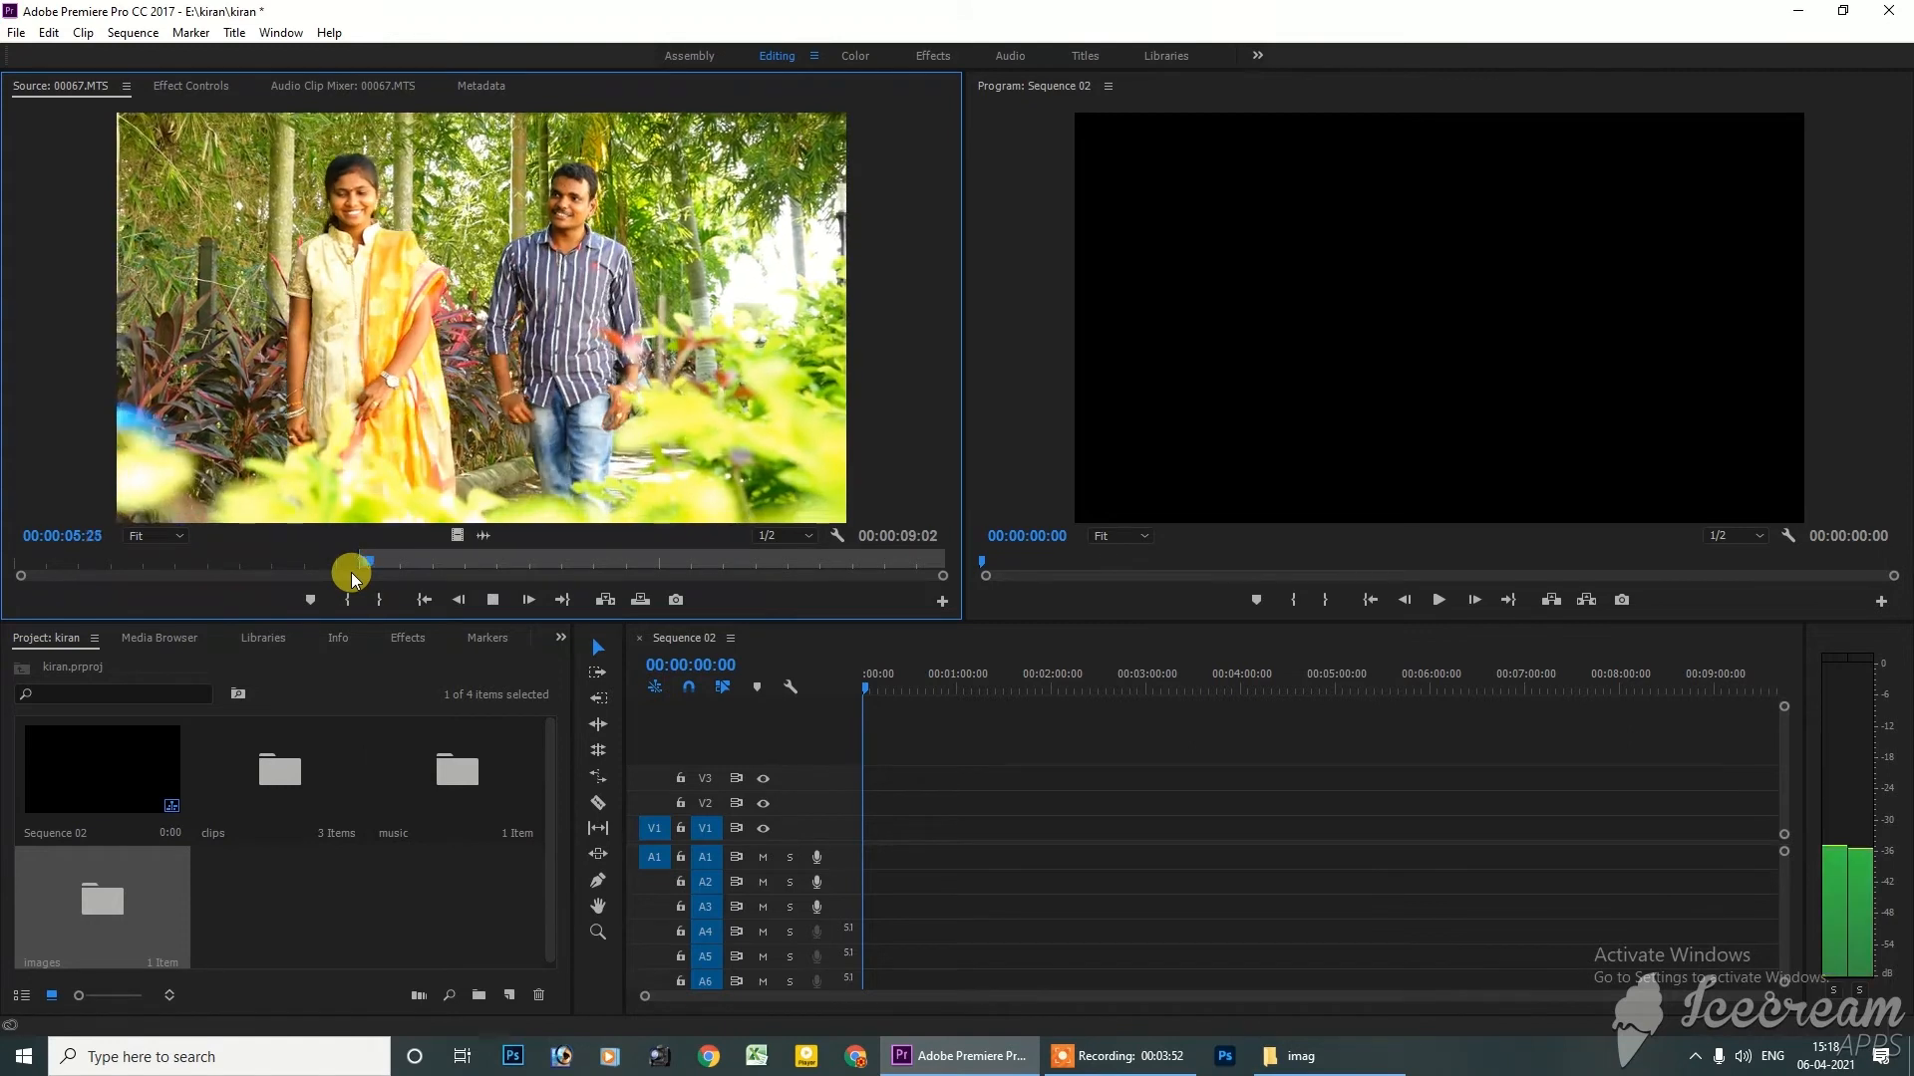
key(space)
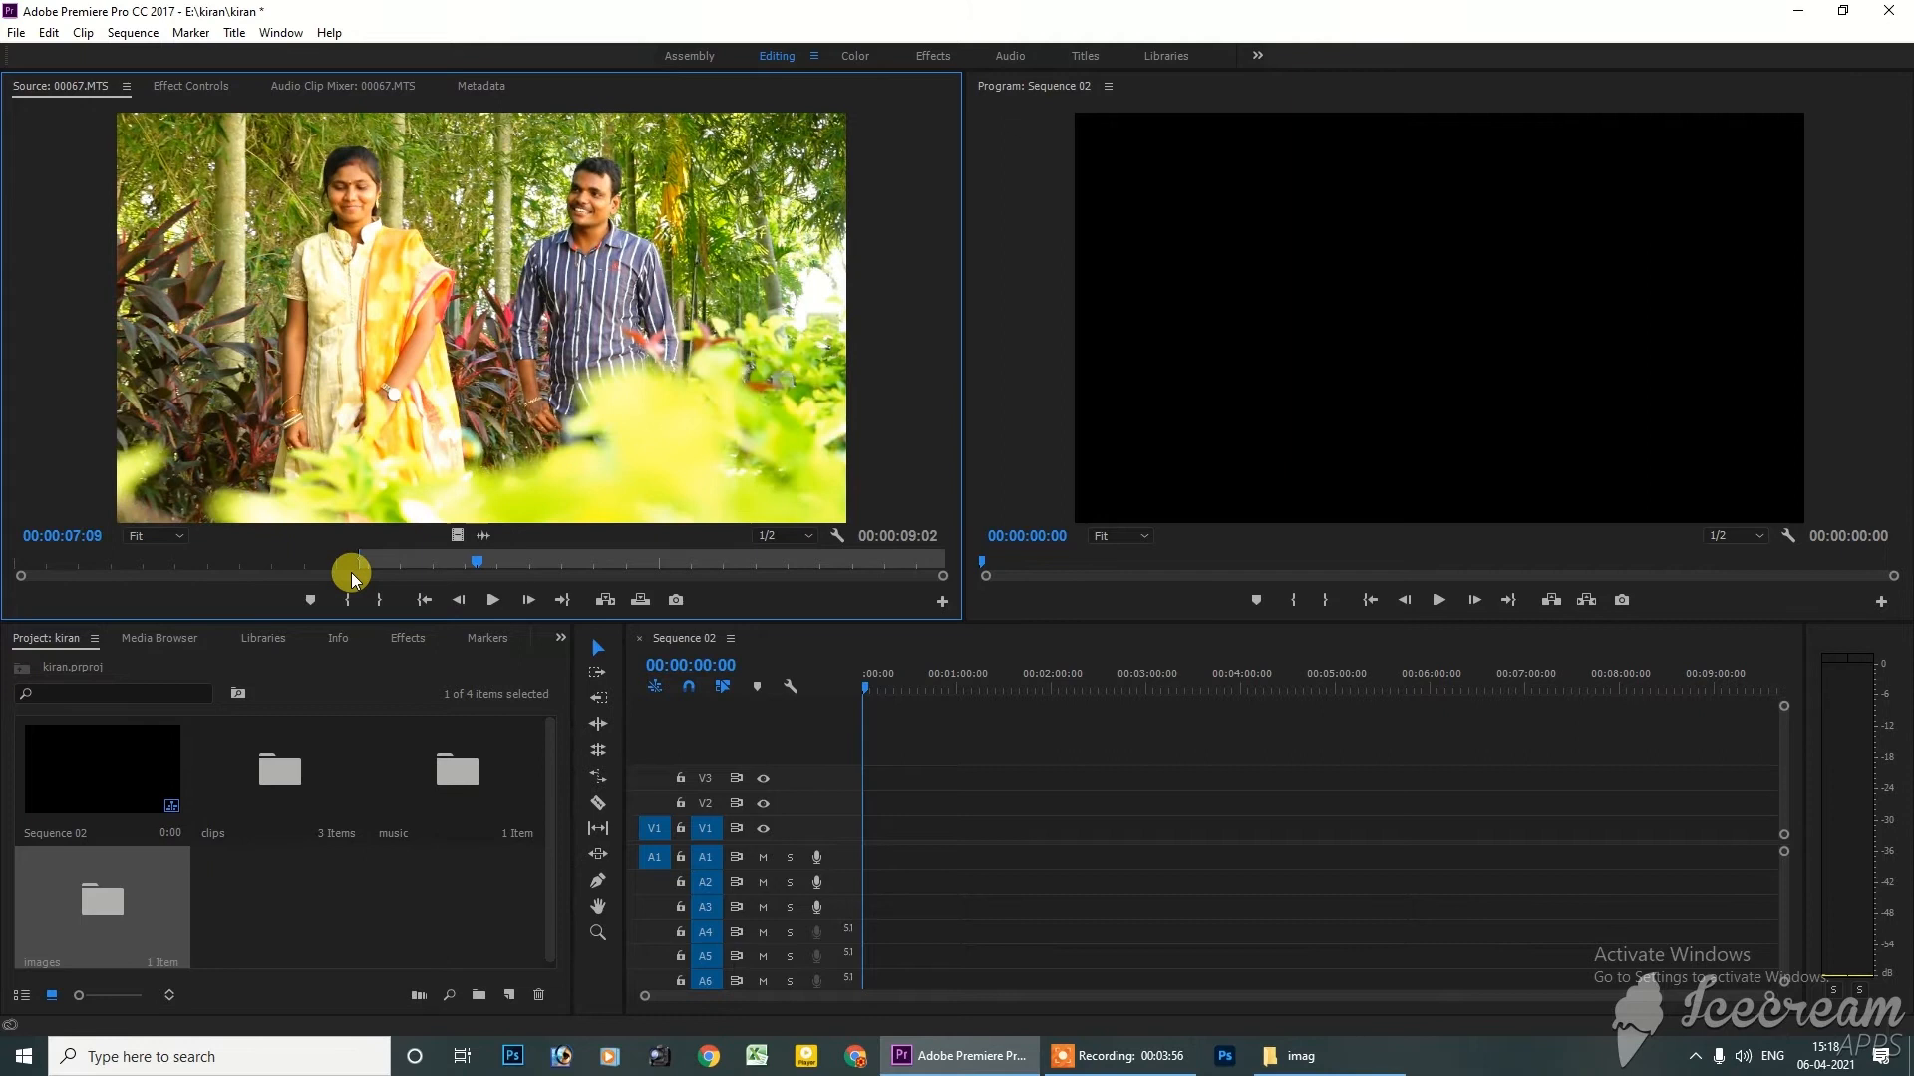
key(o)
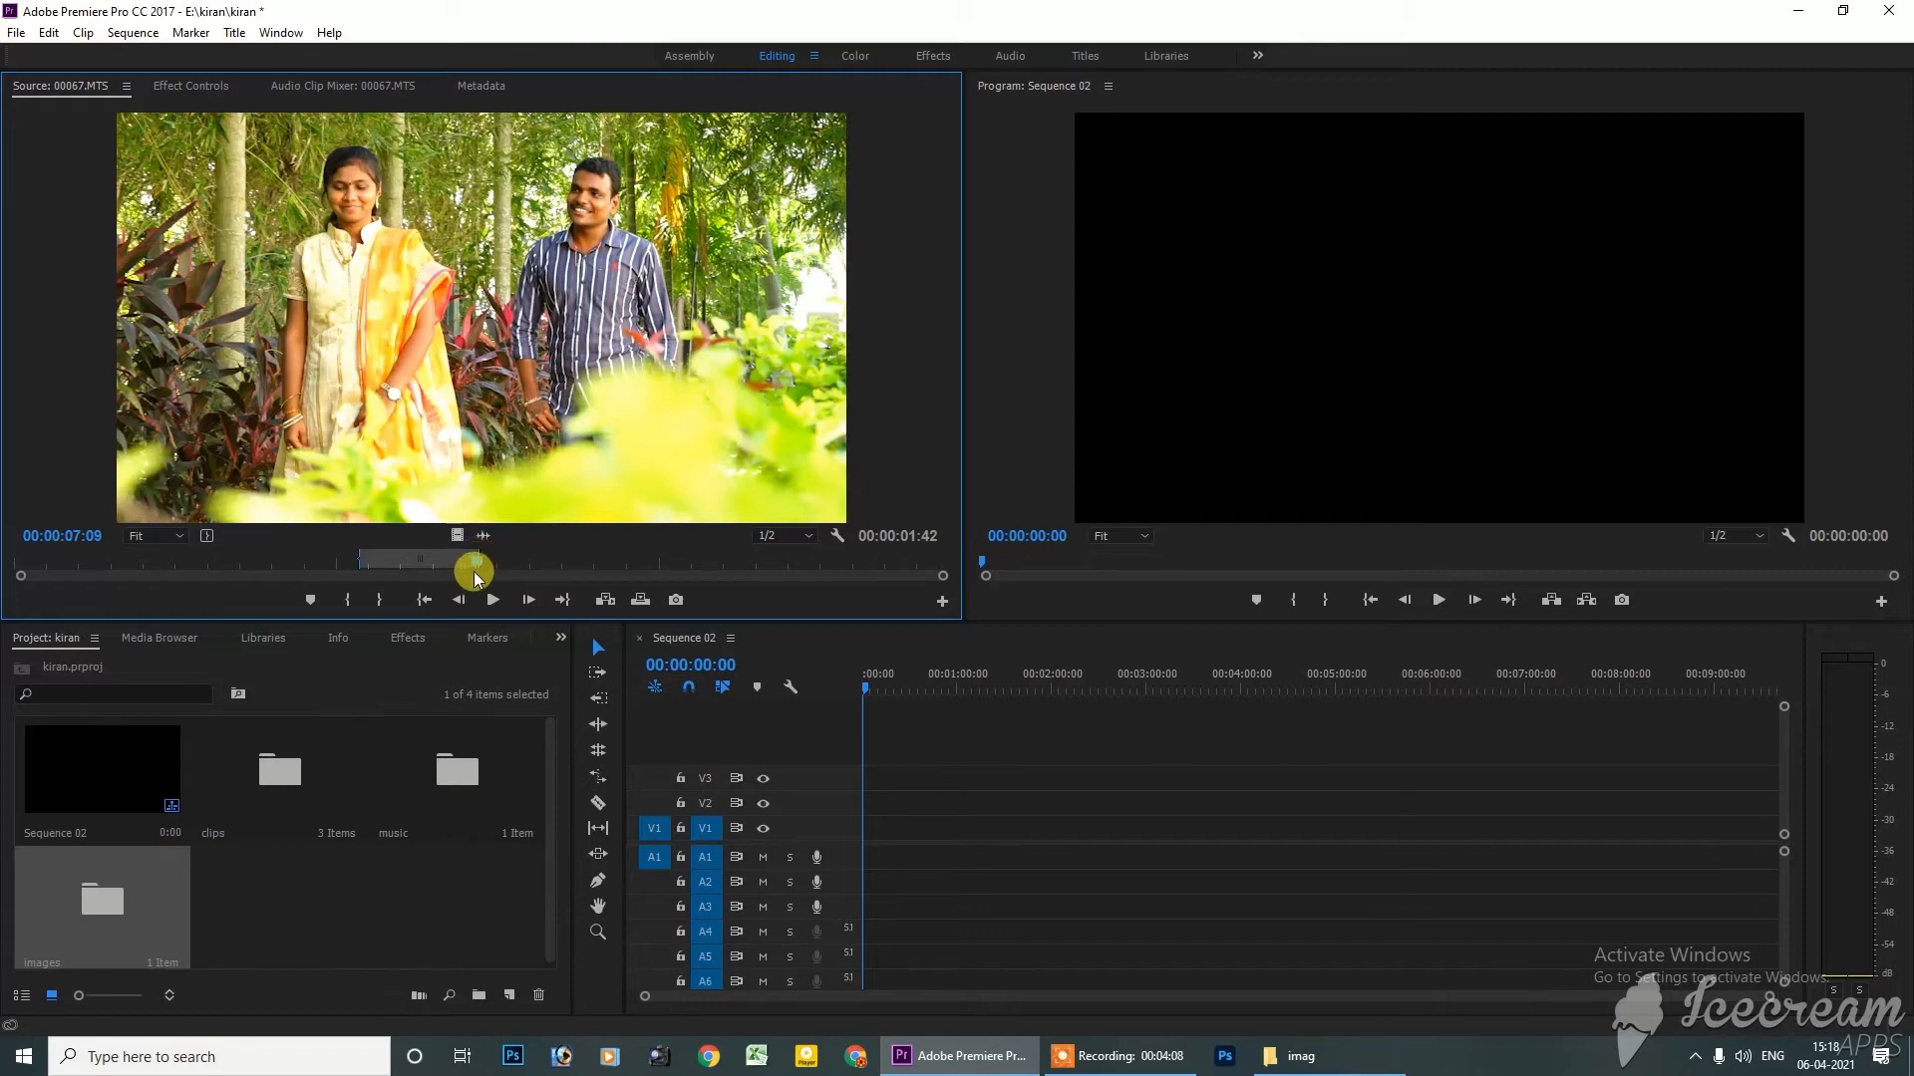
Place the marked section of 00067.MTS at the start of V1 and A1, changing the sequence settings to match, and play it
drag(478, 576, 534, 558)
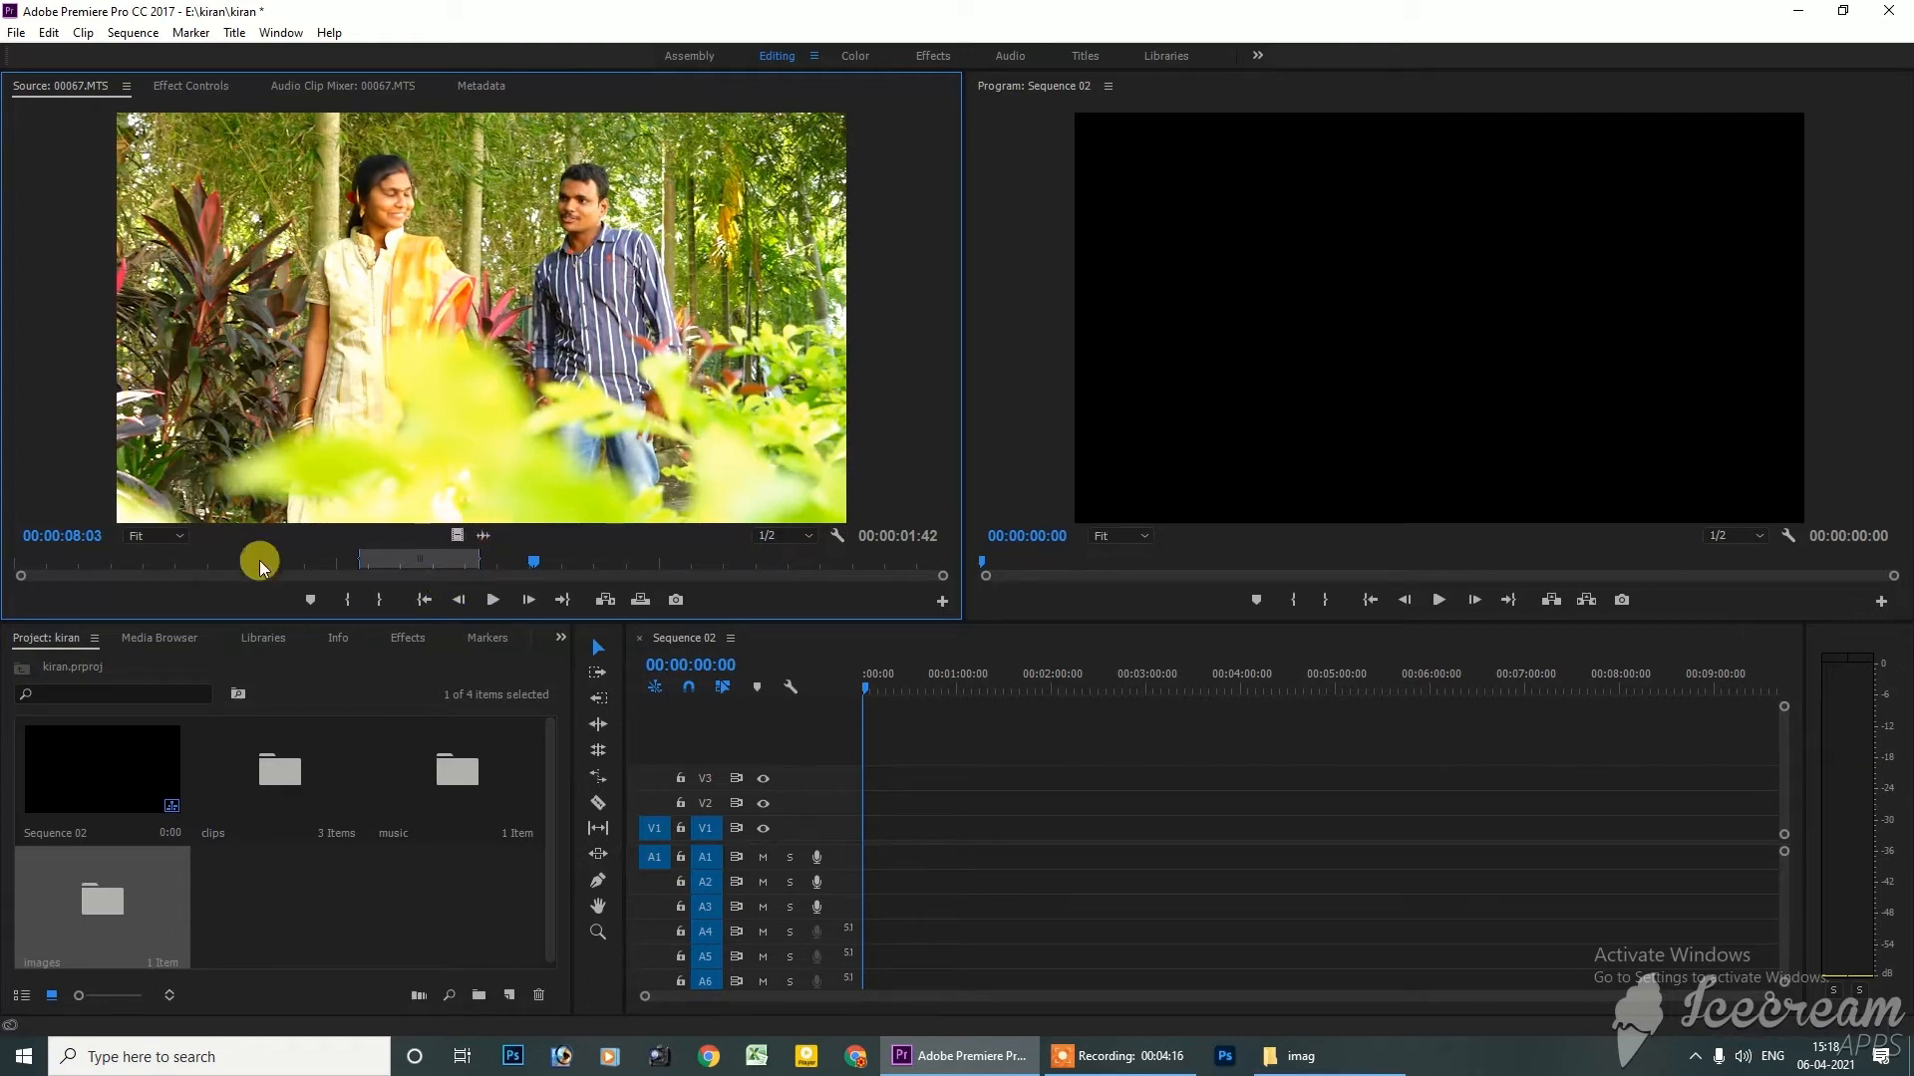
drag(457, 536, 396, 375)
drag(460, 252, 840, 835)
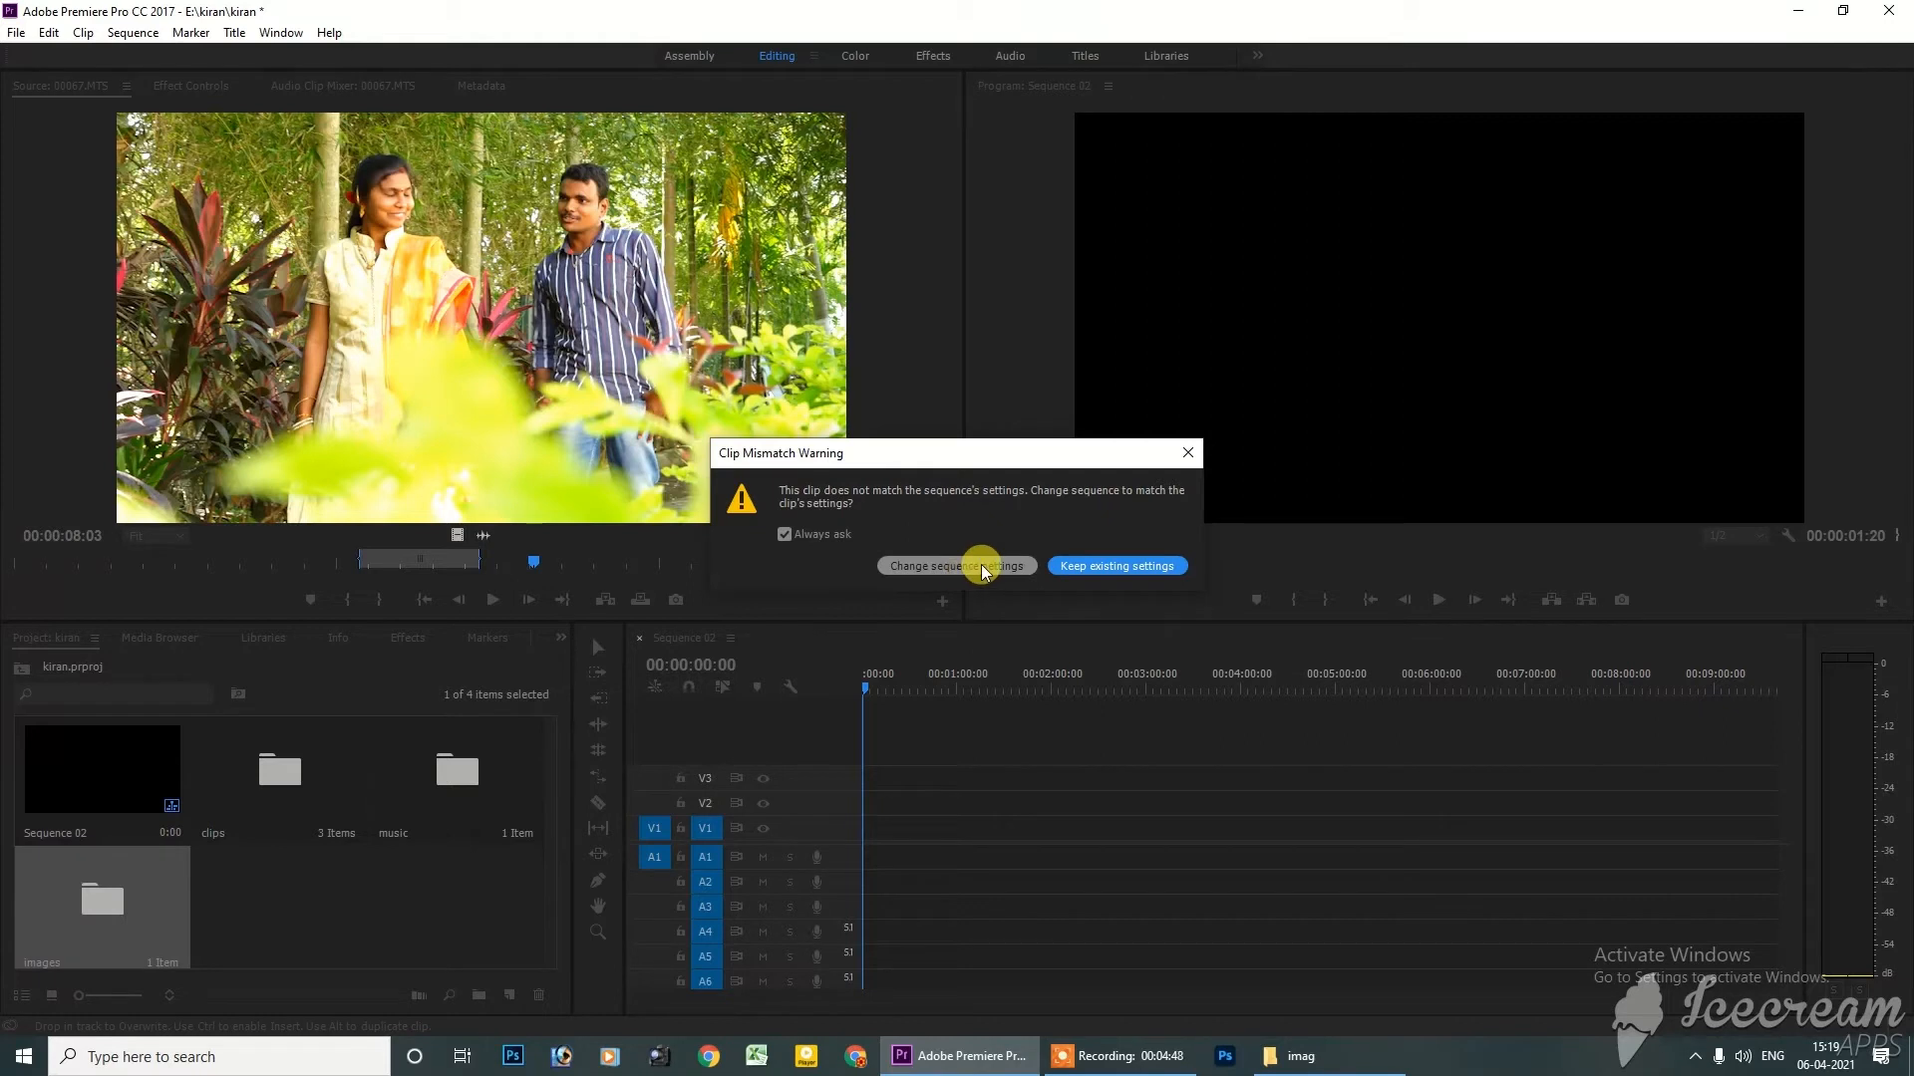
click(920, 565)
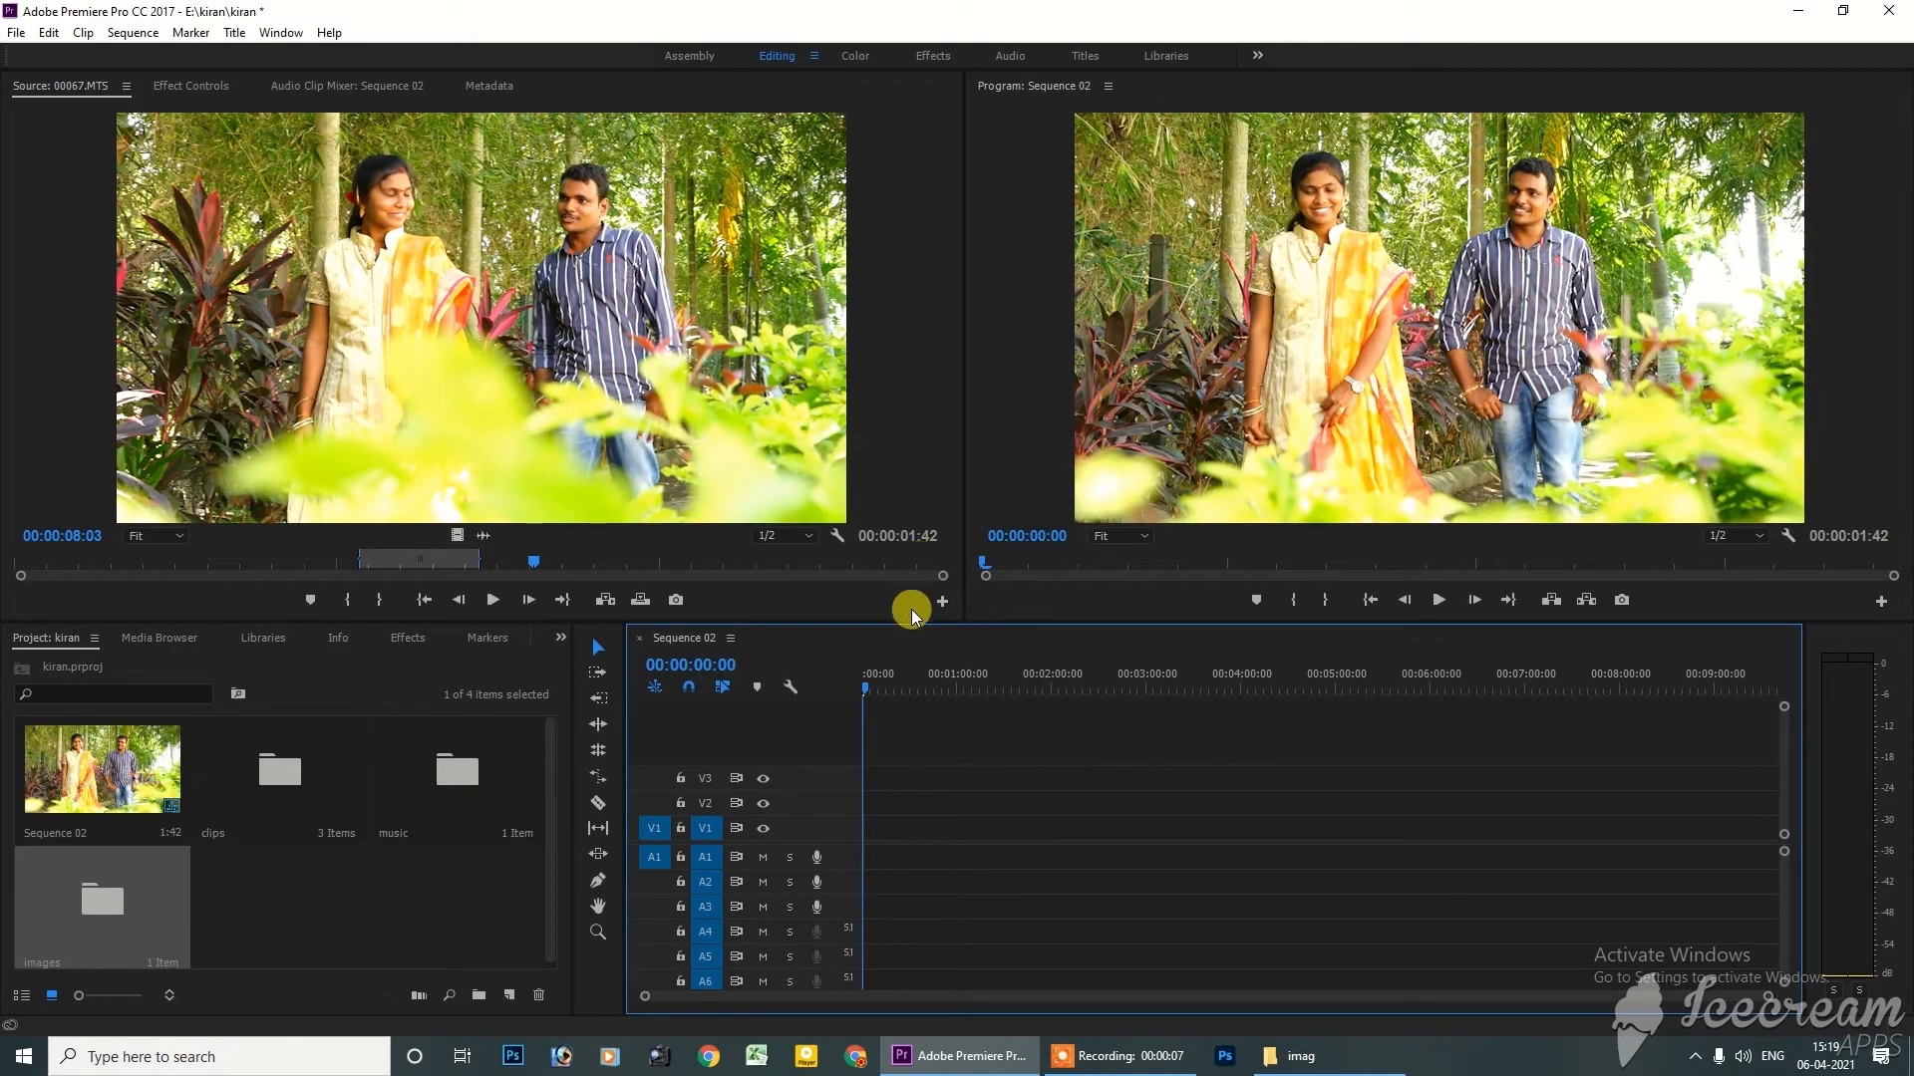
drag(1764, 999, 1231, 1030)
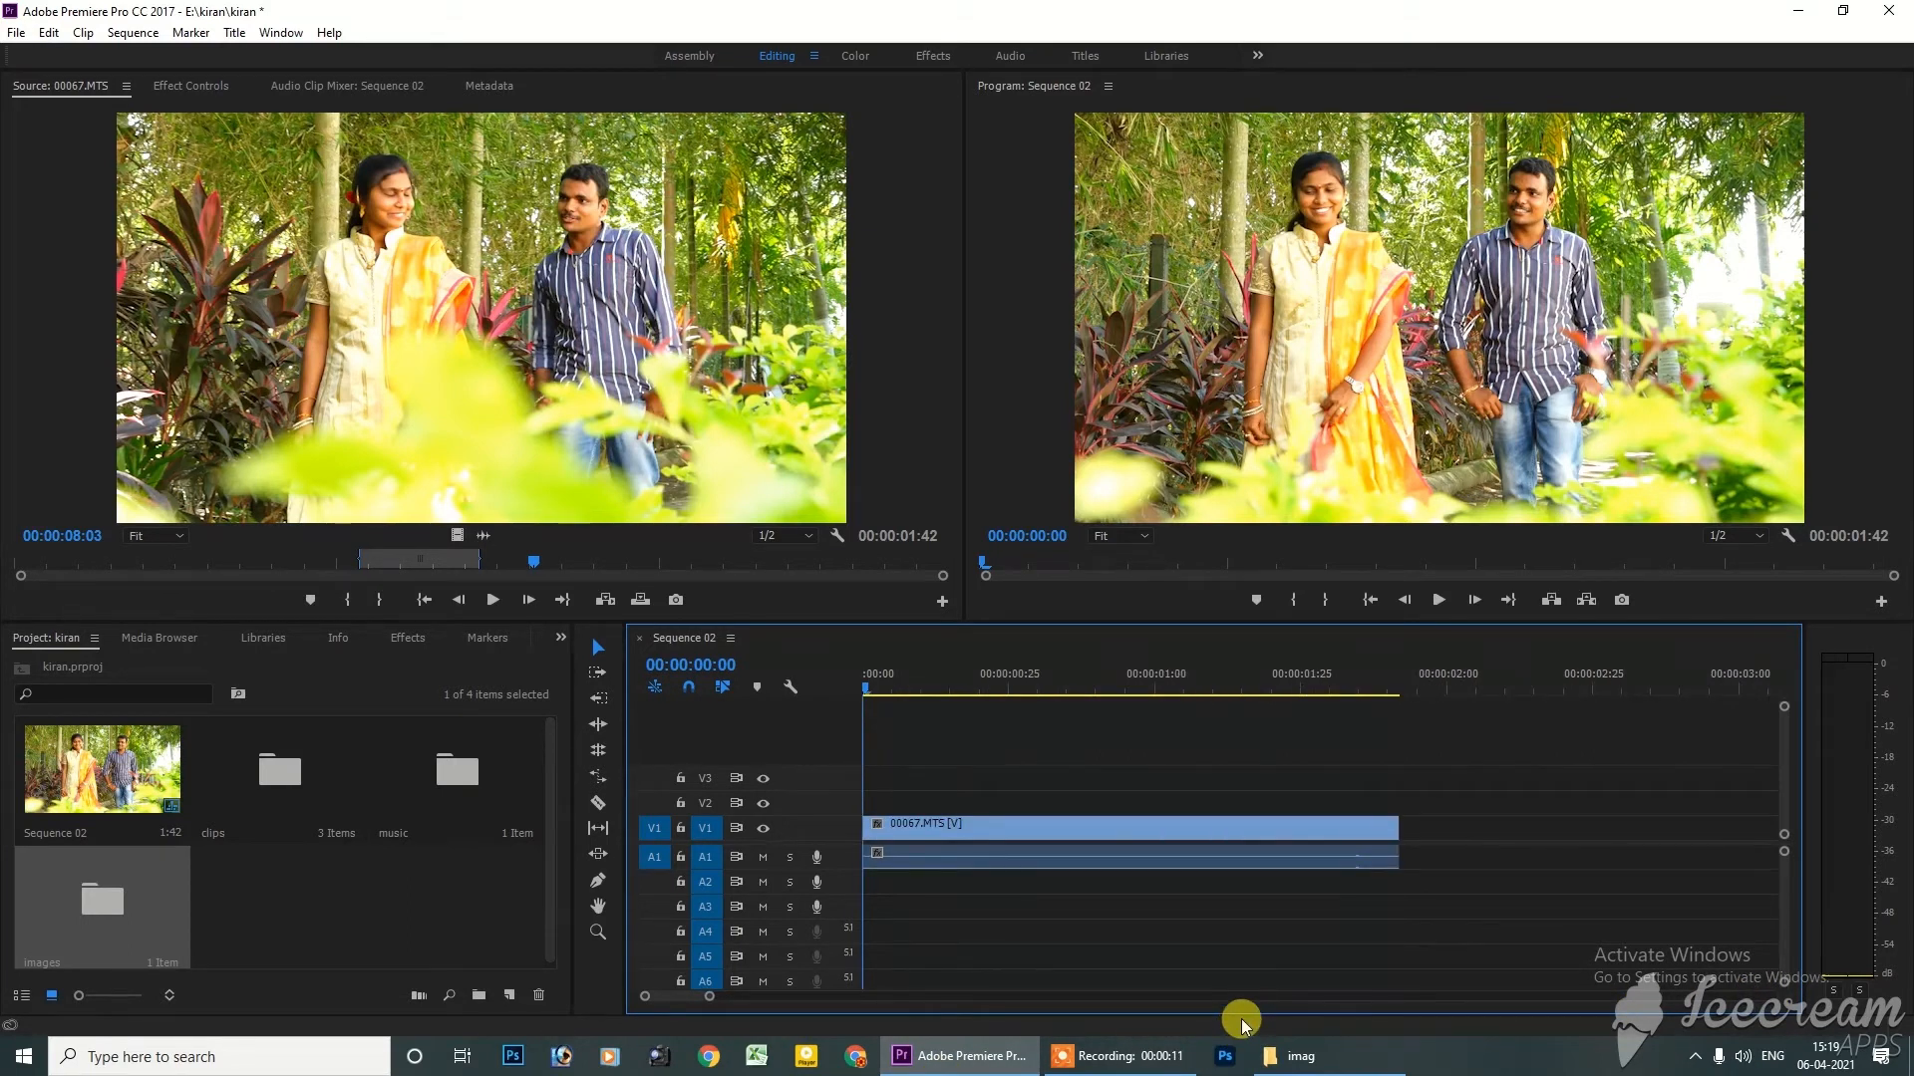
key(space)
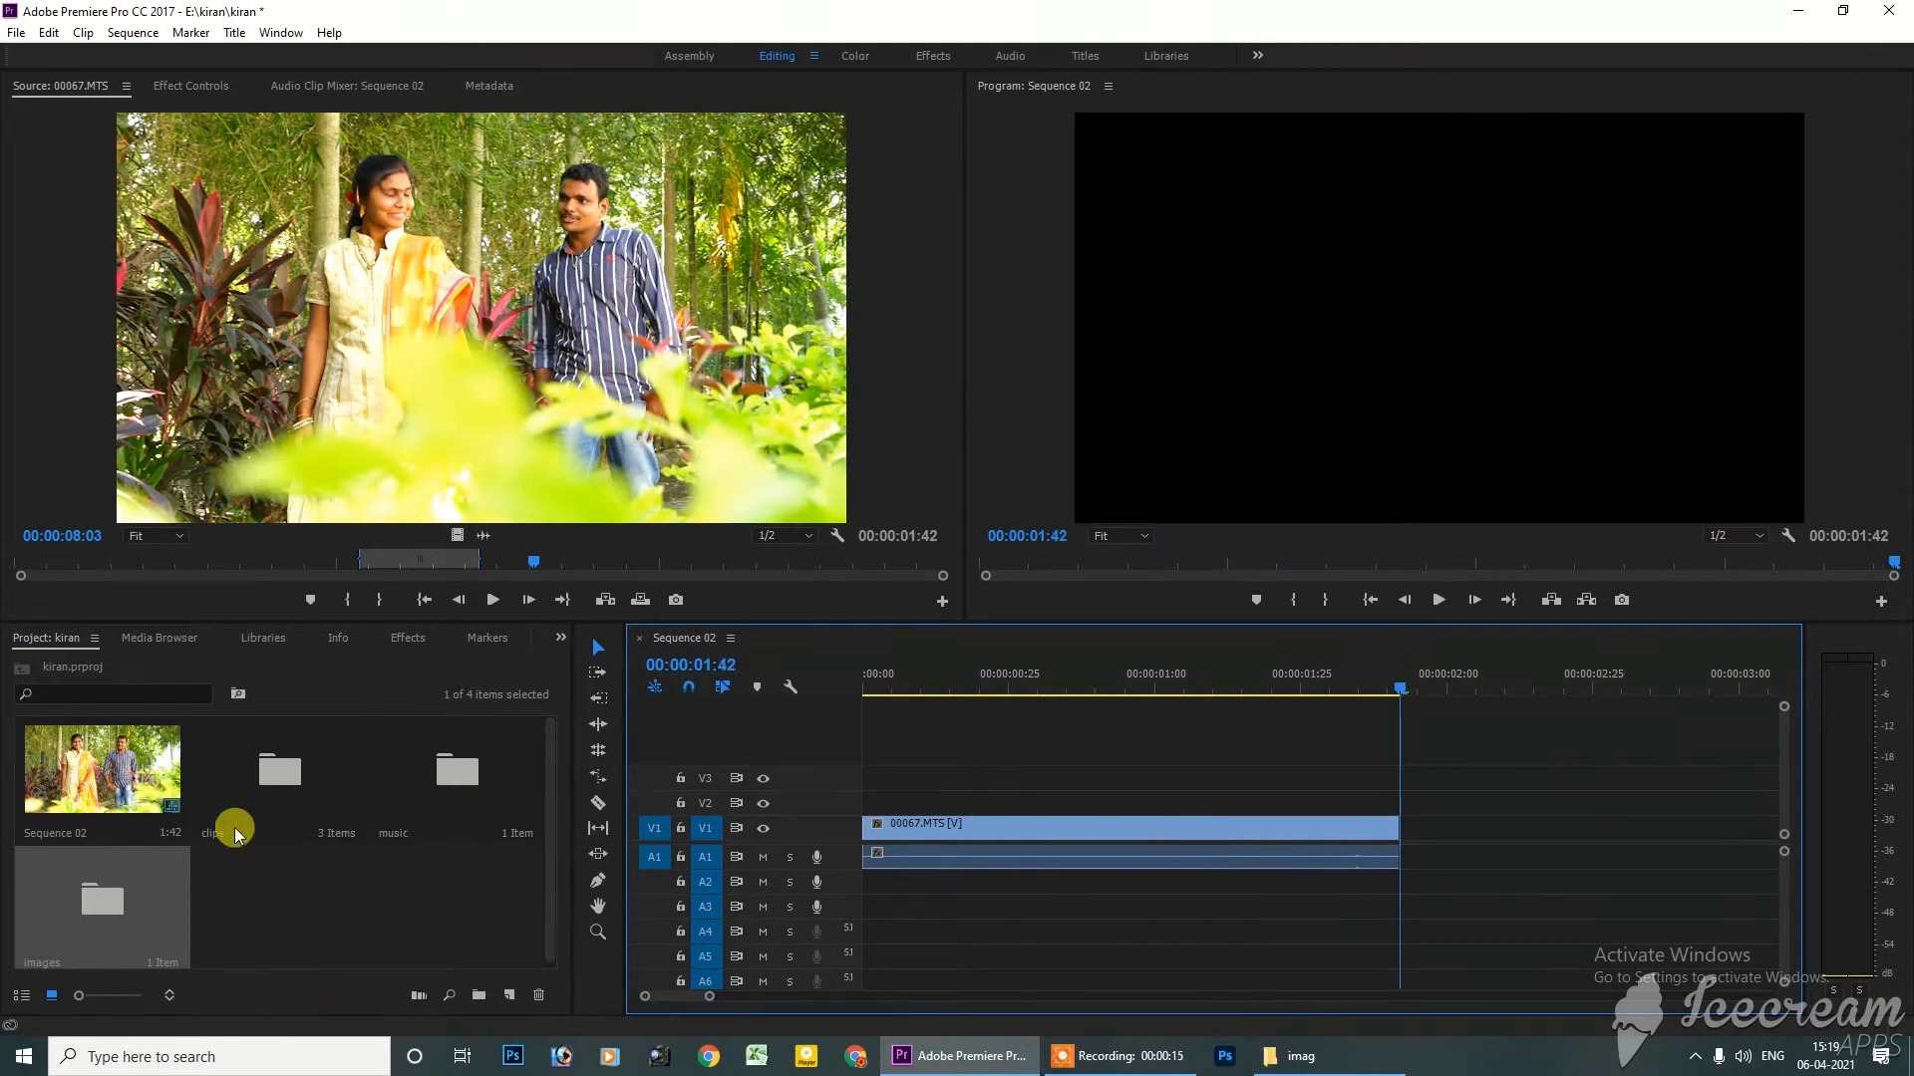
Open the clips bin, load 00100.MTS into the Source monitor, and move the bin window clear of the source preview
double_click(275, 774)
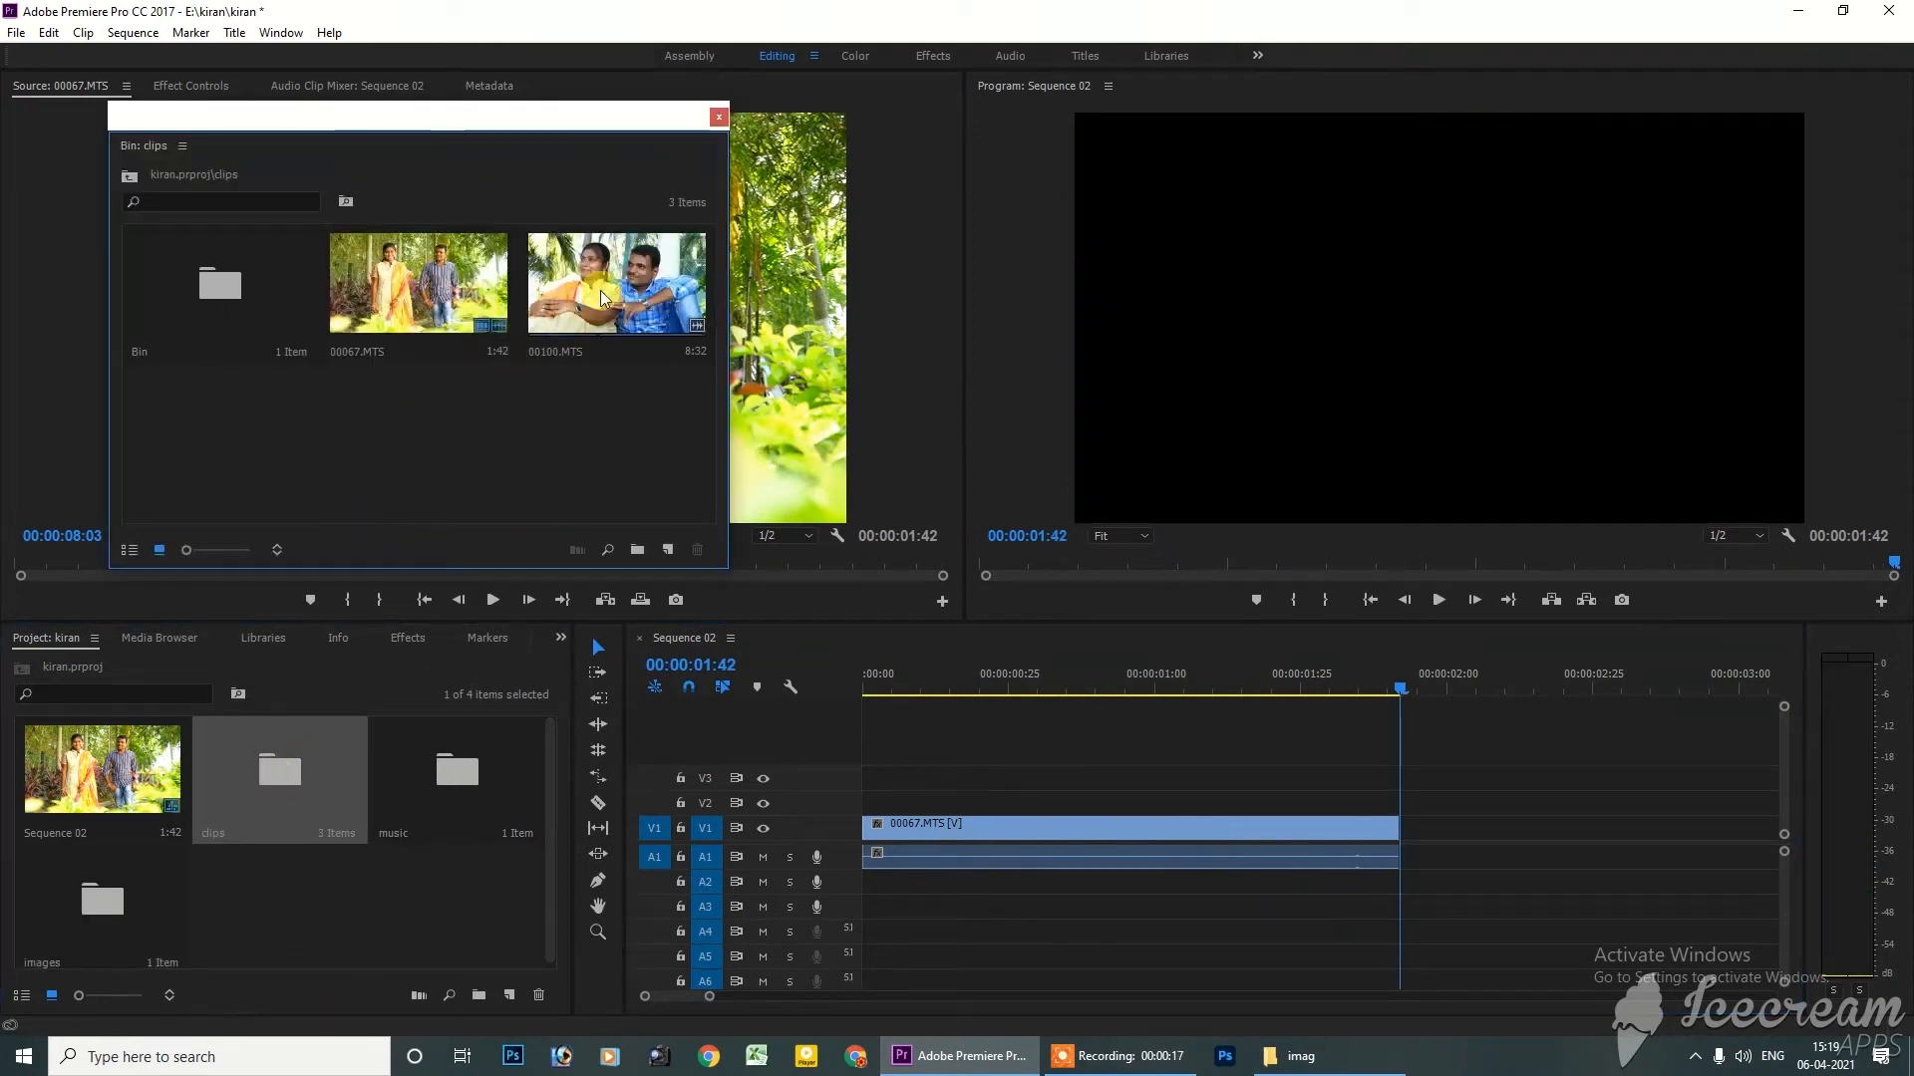
click(301, 892)
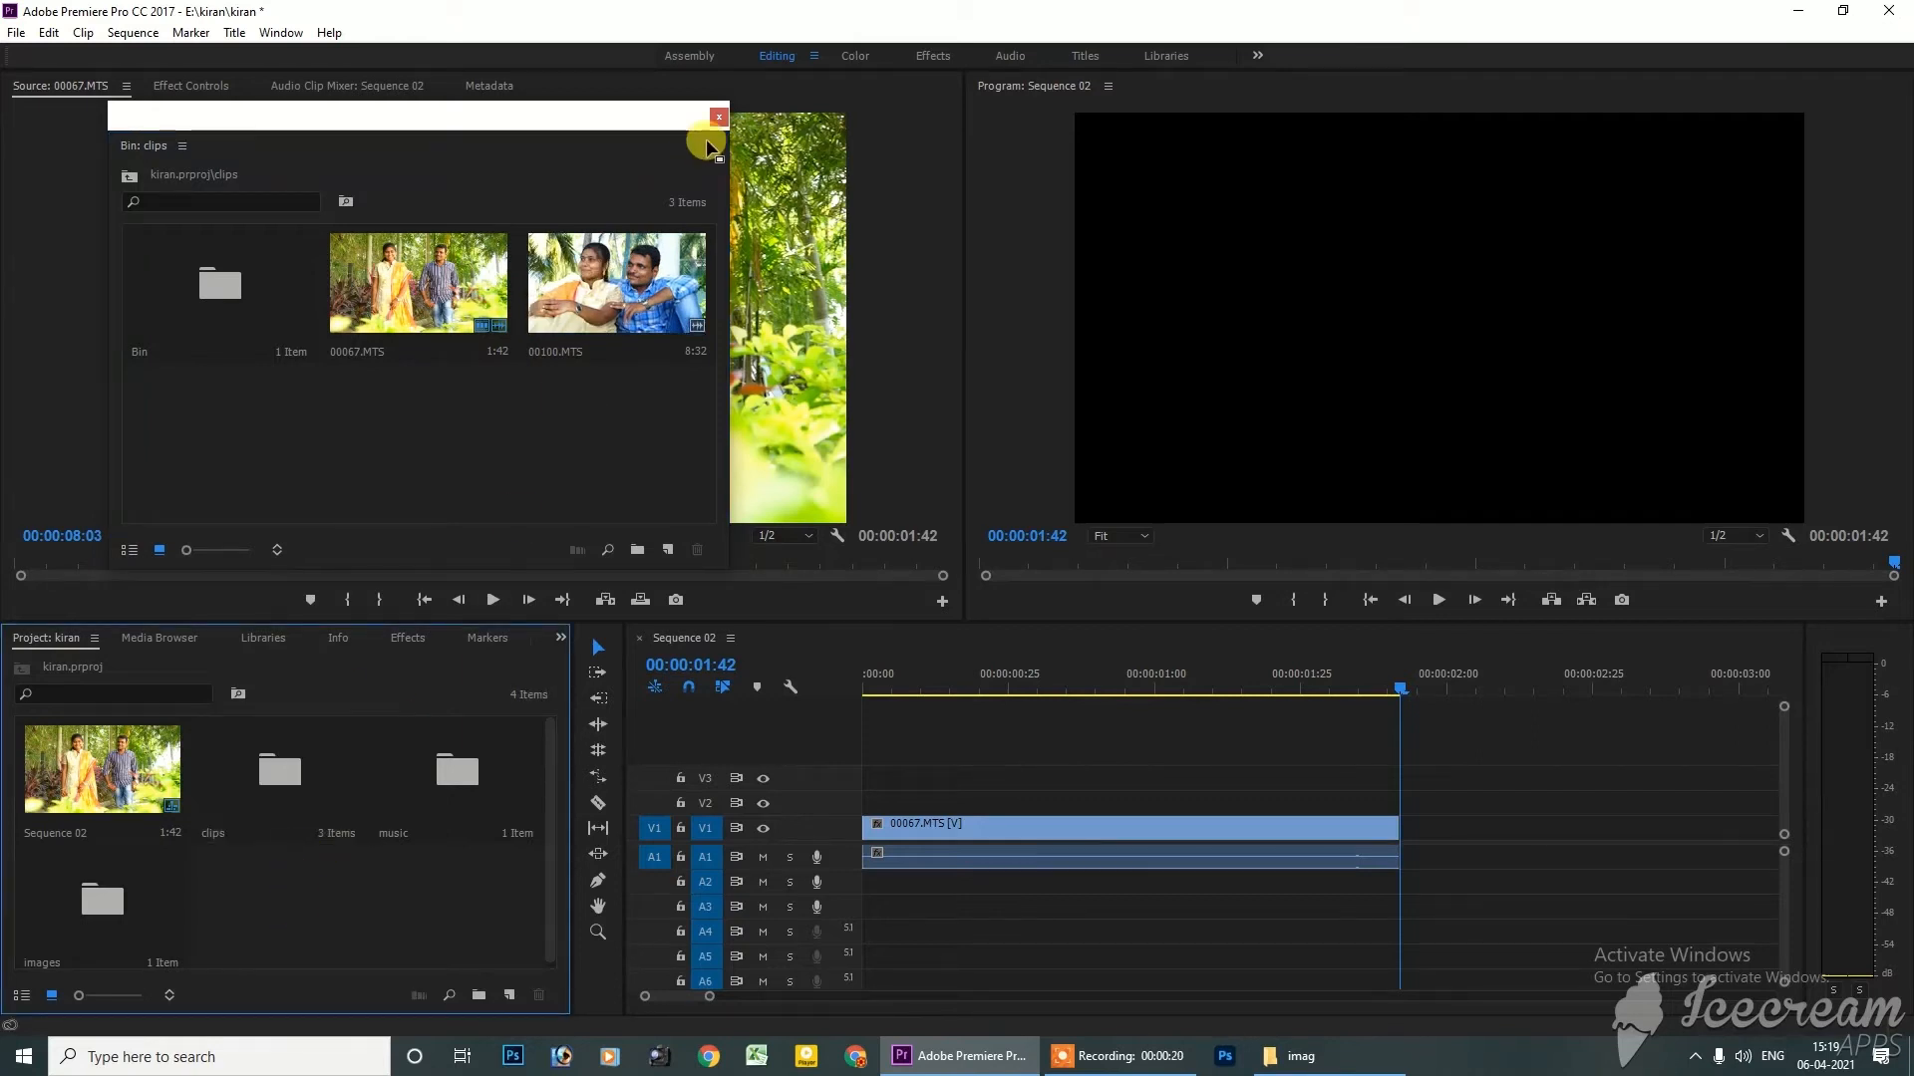
click(717, 116)
double_click(257, 792)
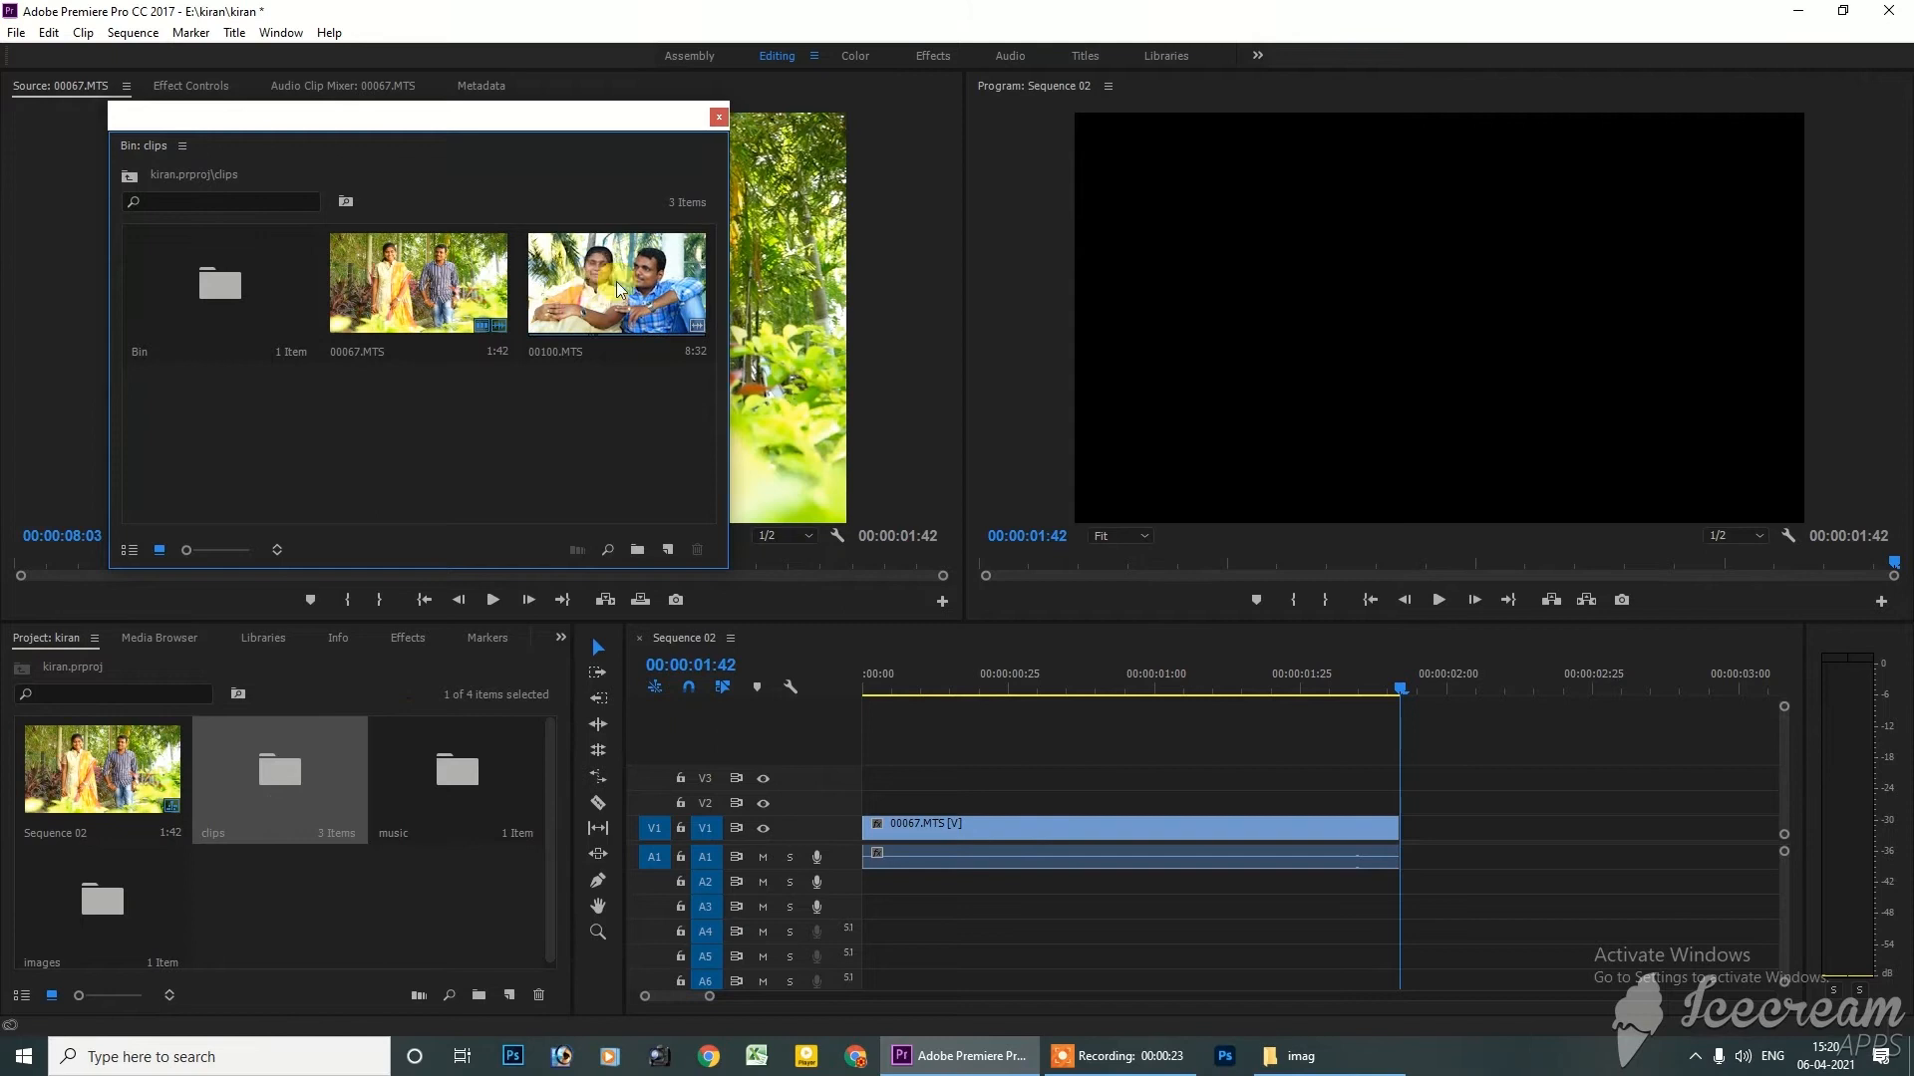
double_click(606, 272)
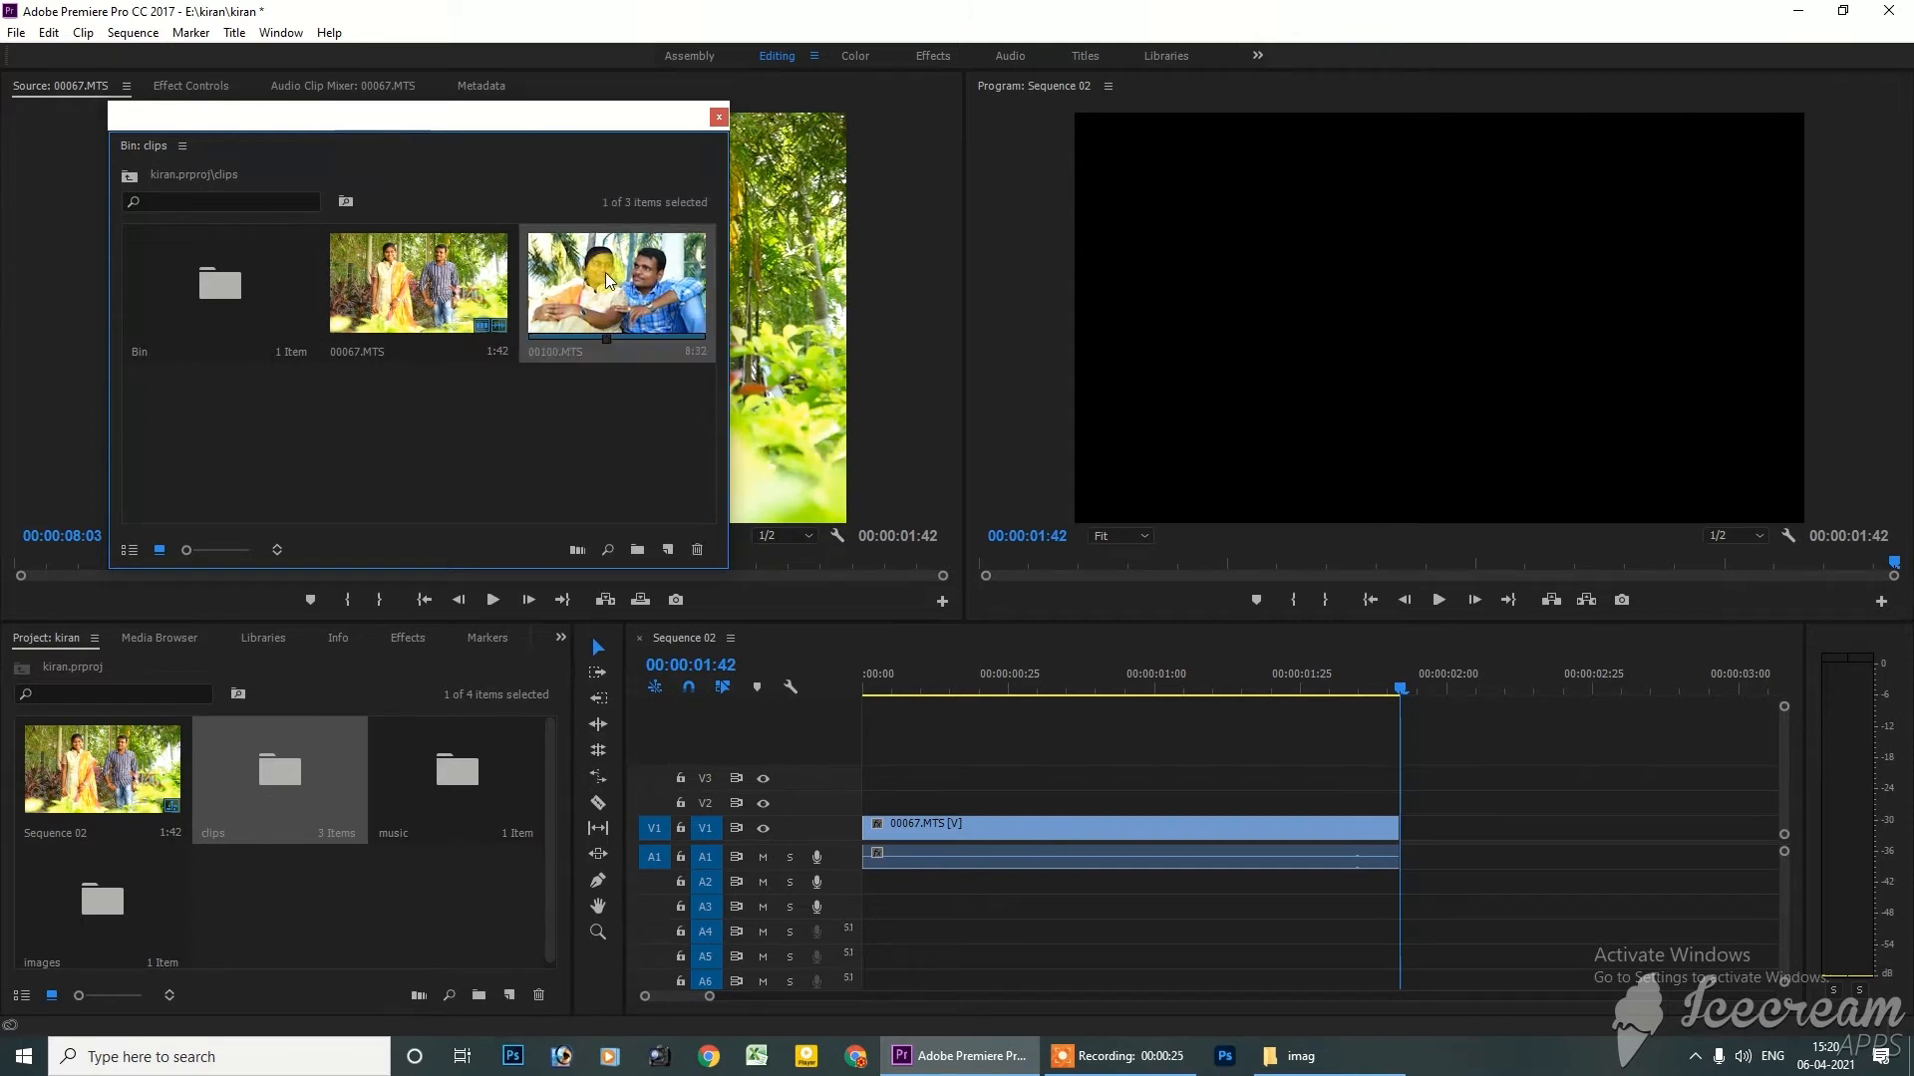
drag(572, 117, 1536, 426)
Mark In and Out points on 00100.MTS in the Source monitor, with the Out point at 00:00:05:41
drag(299, 568, 641, 563)
key(i)
key(o)
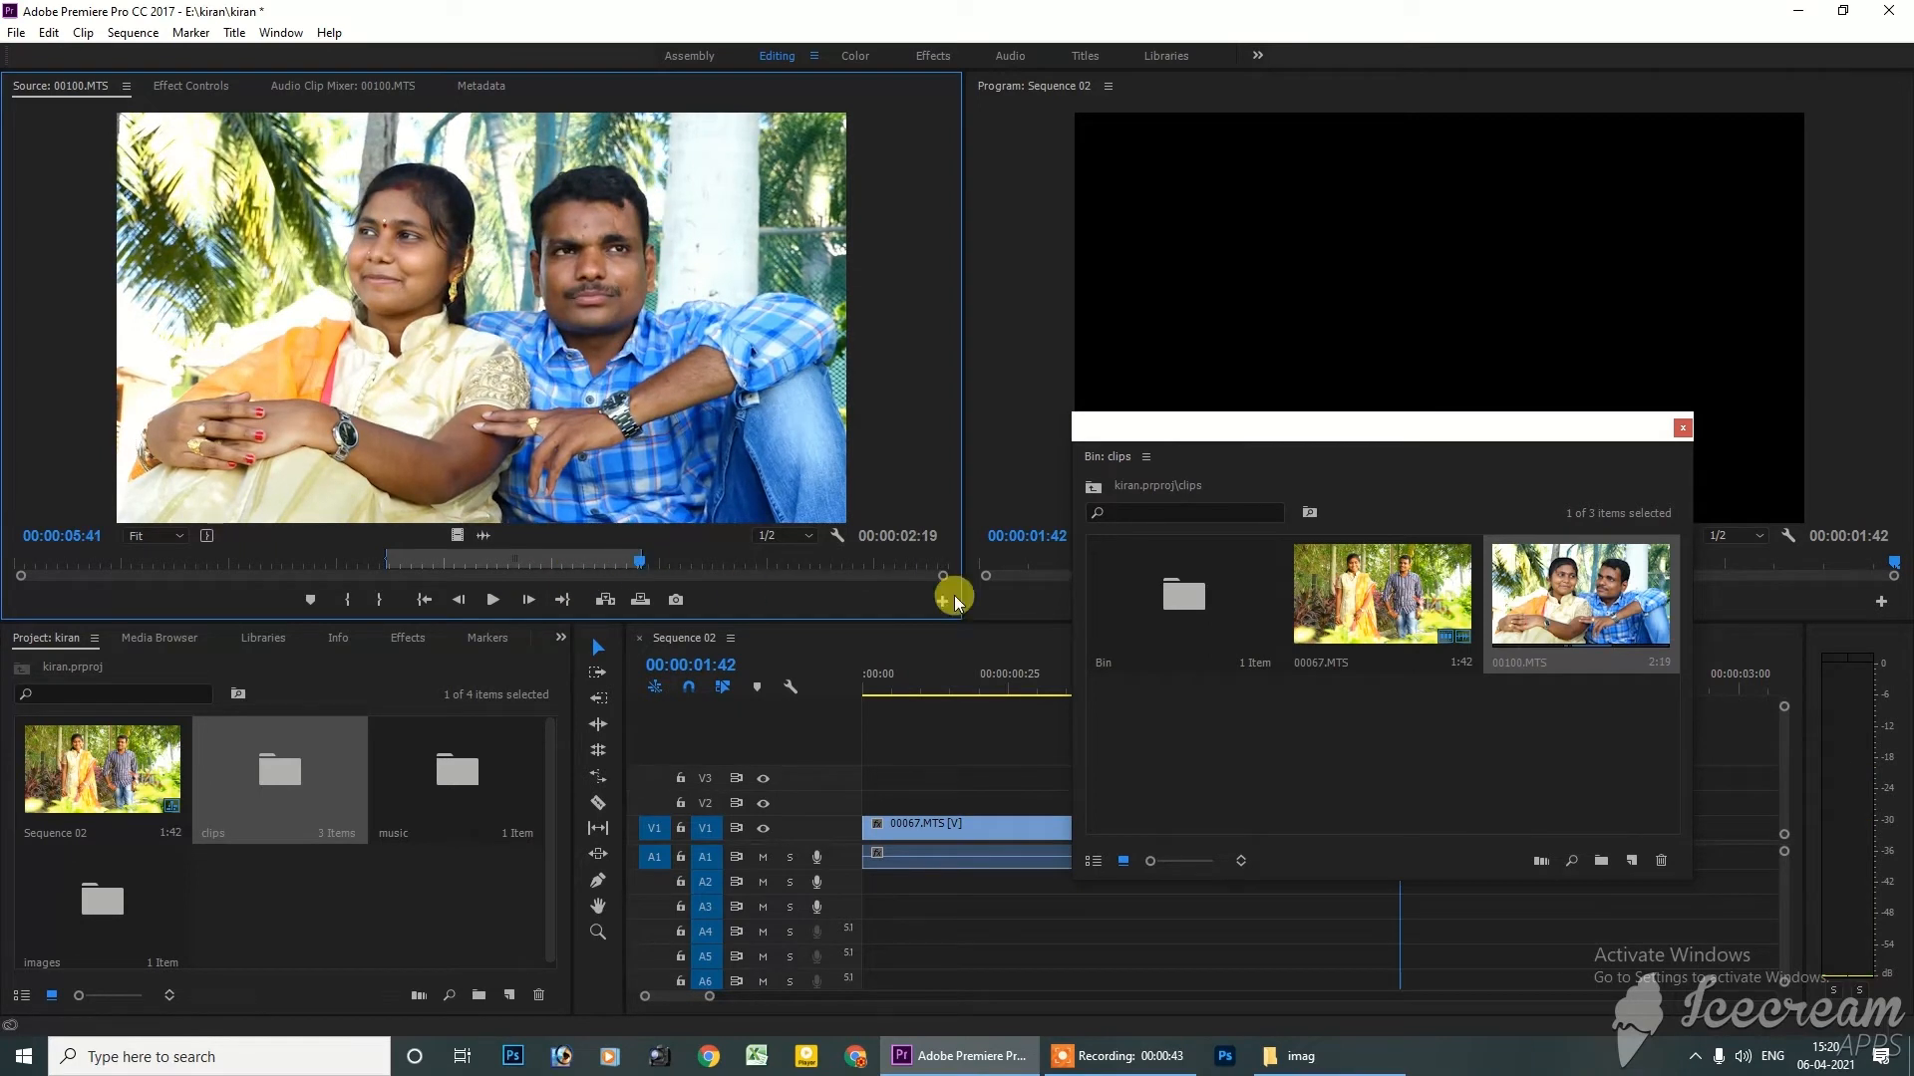
Add the marked section of 00100.MTS to V1 after 00067.MTS, delete the gap between them, and close the bin window
drag(1507, 432, 344, 707)
drag(451, 445, 1523, 845)
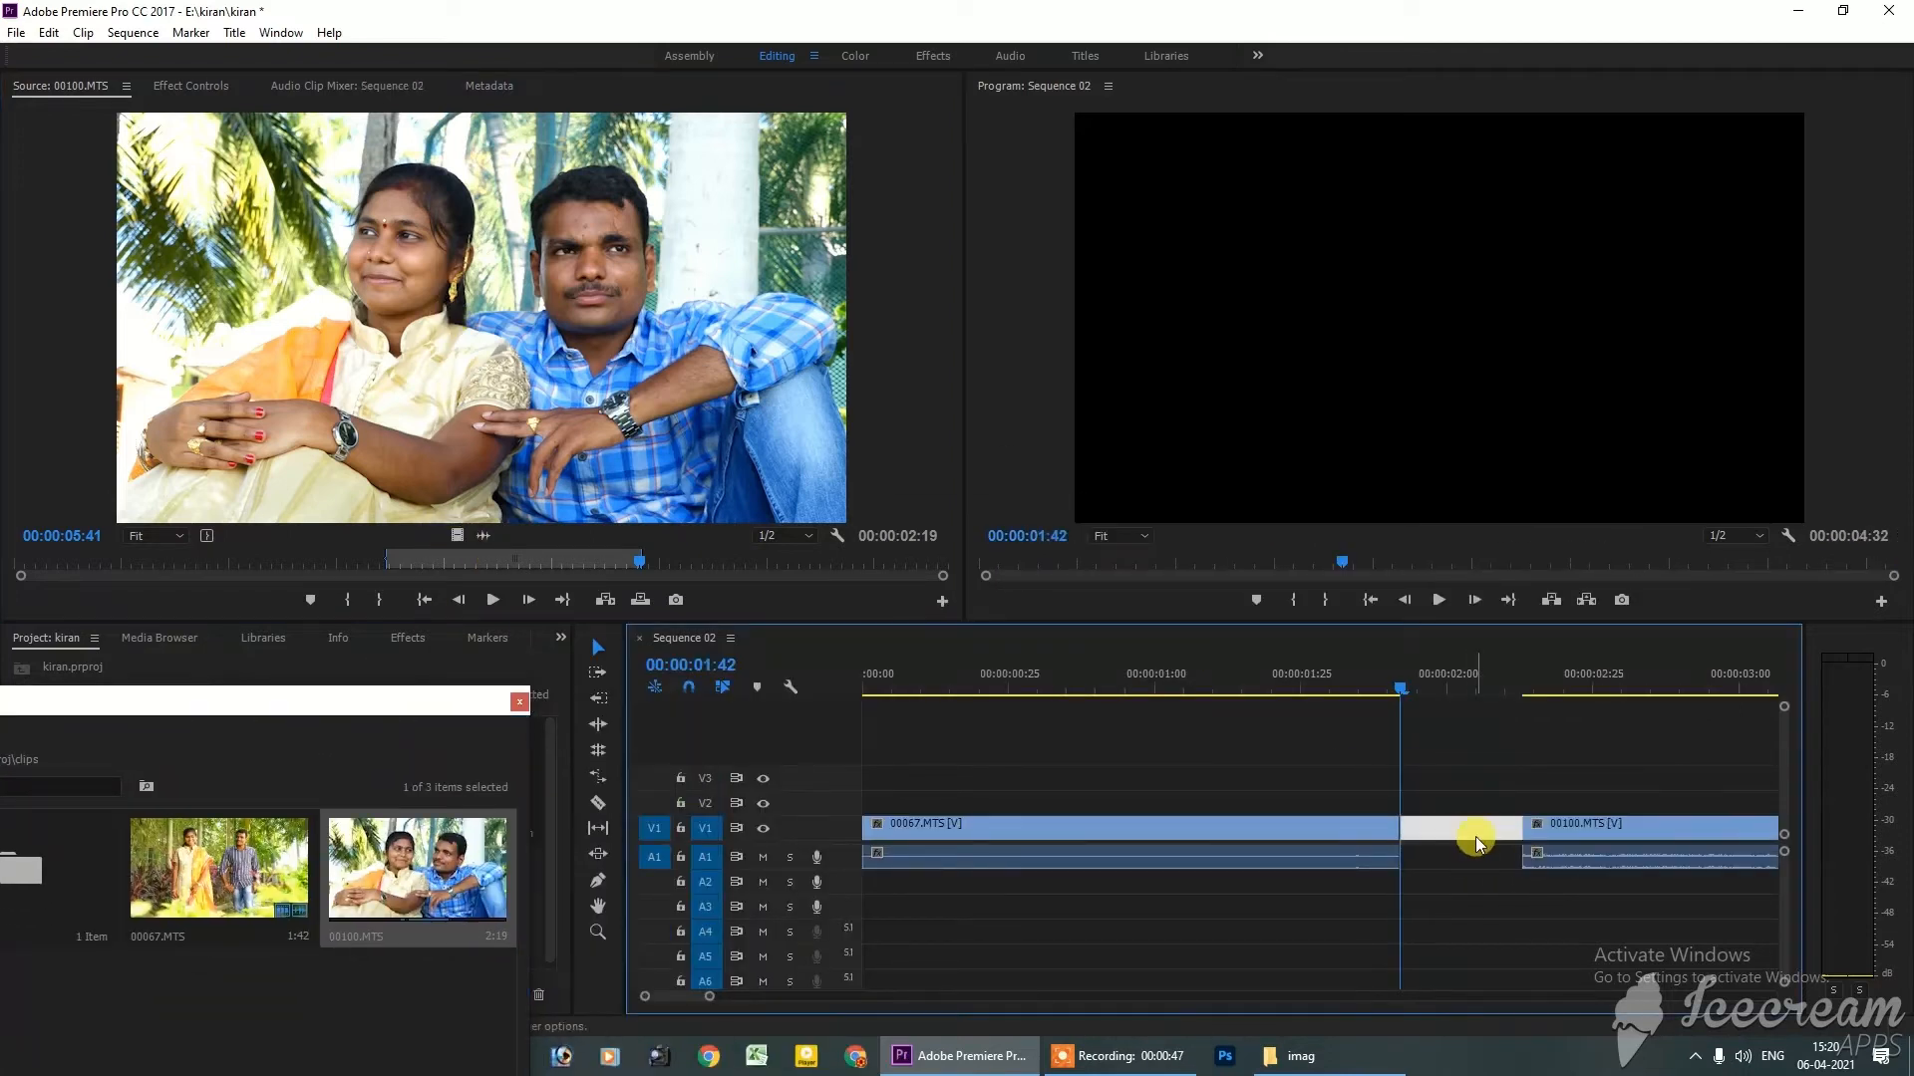
key(Delete)
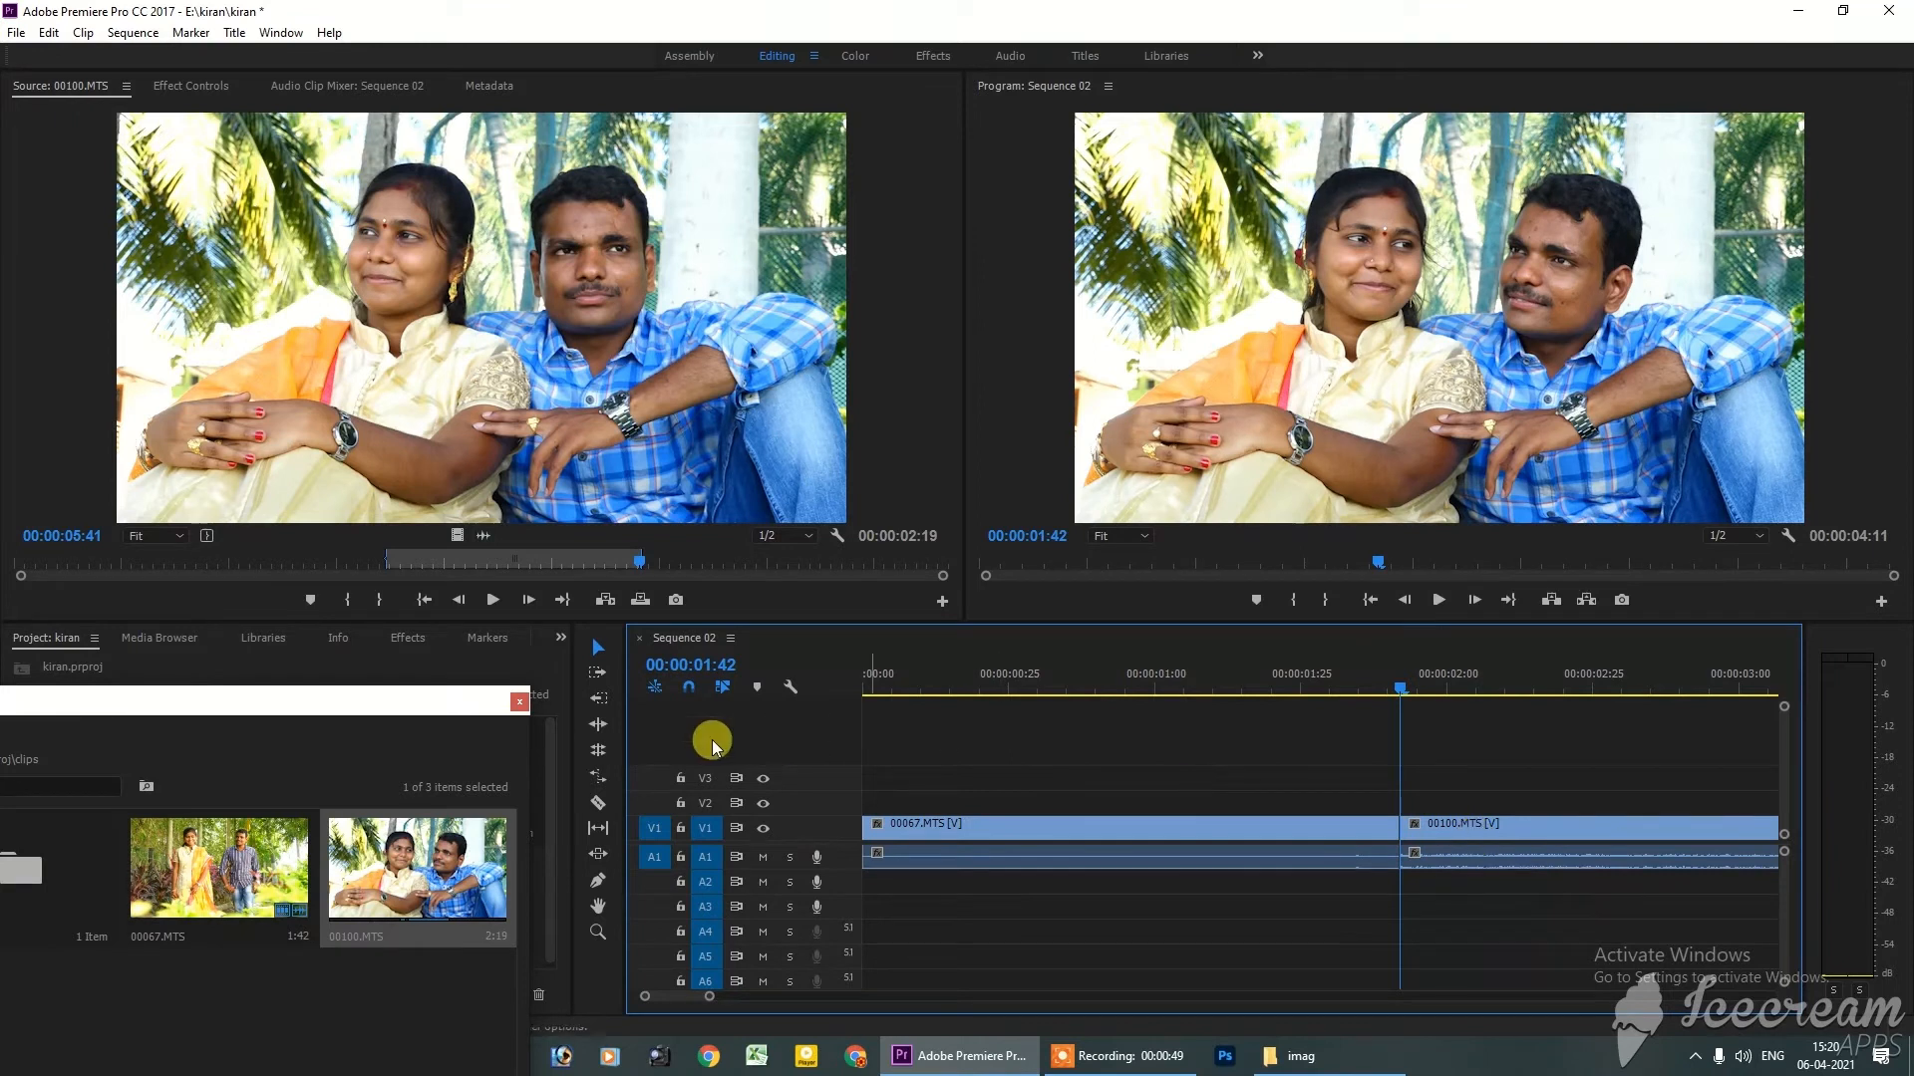
click(519, 702)
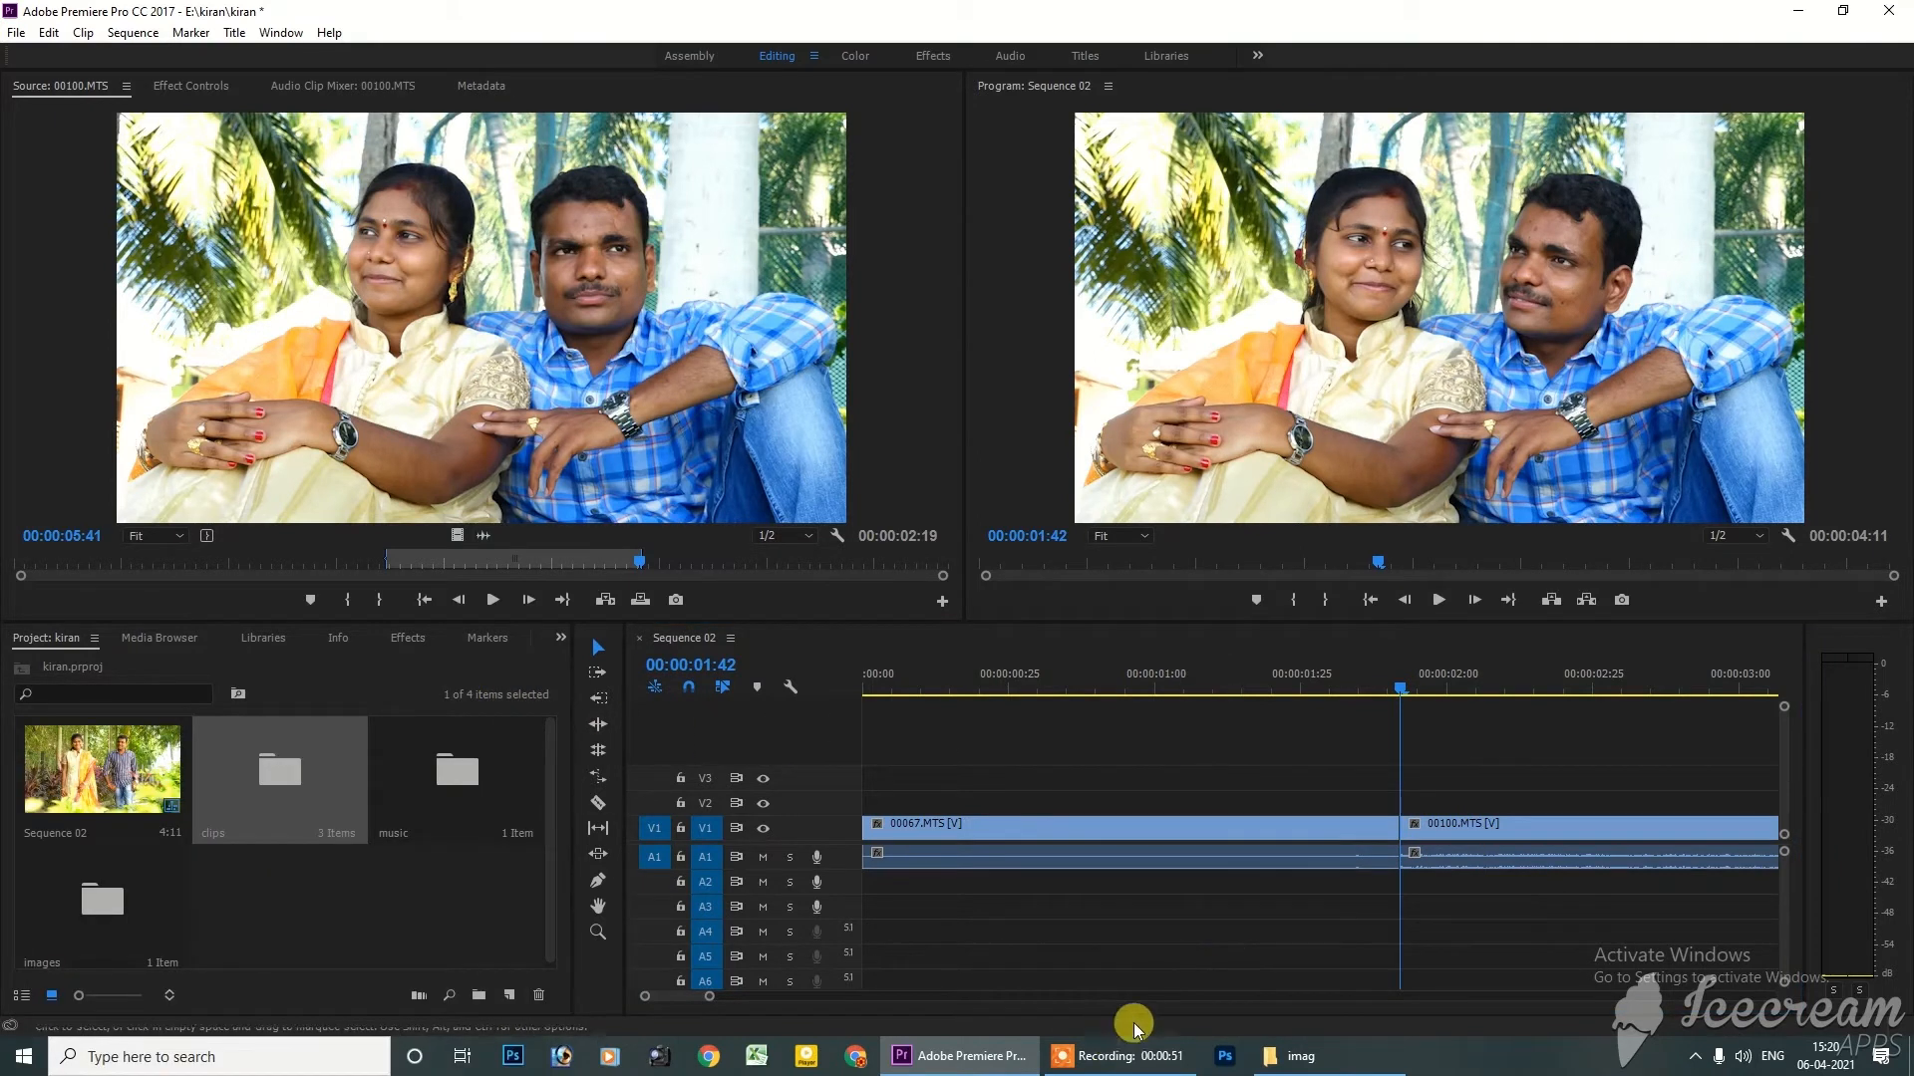
Return the playhead to the start of Sequence 02 and play both clips through to the end
click(710, 1005)
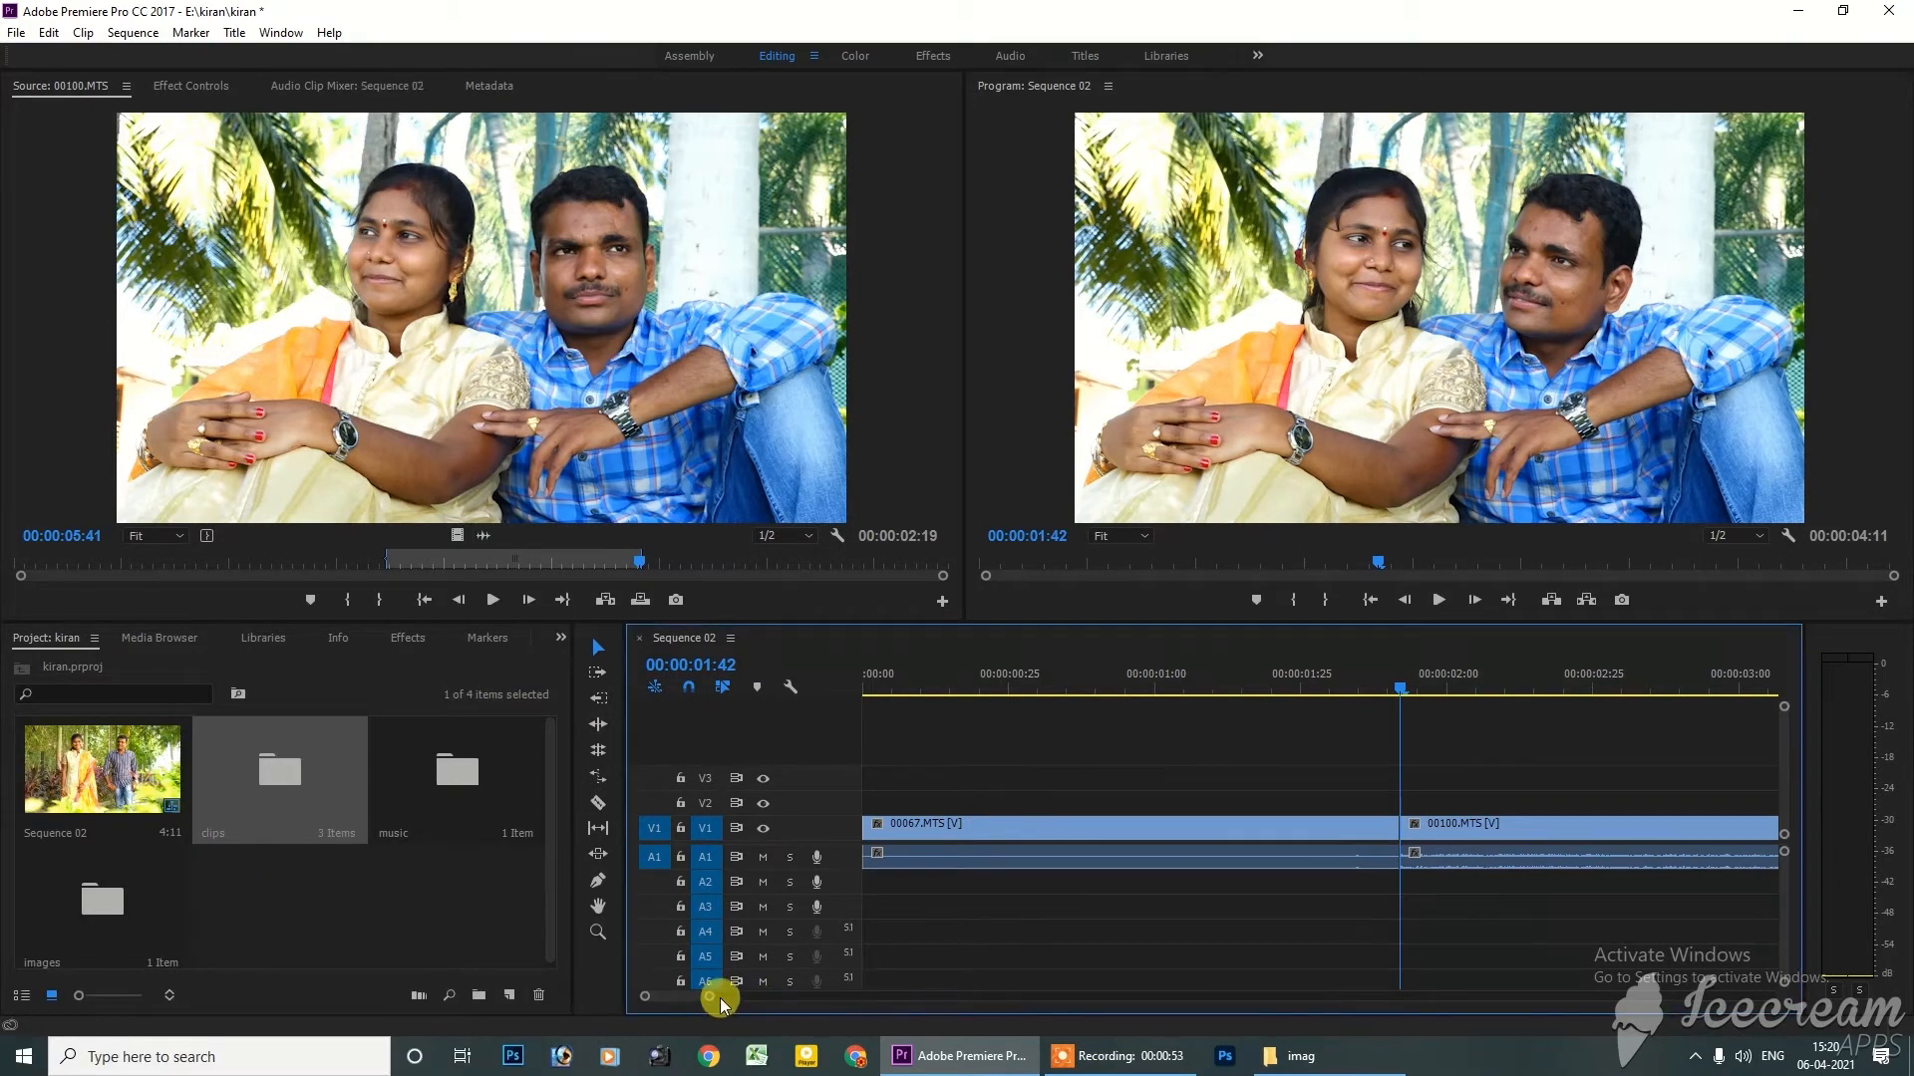
drag(708, 997, 911, 997)
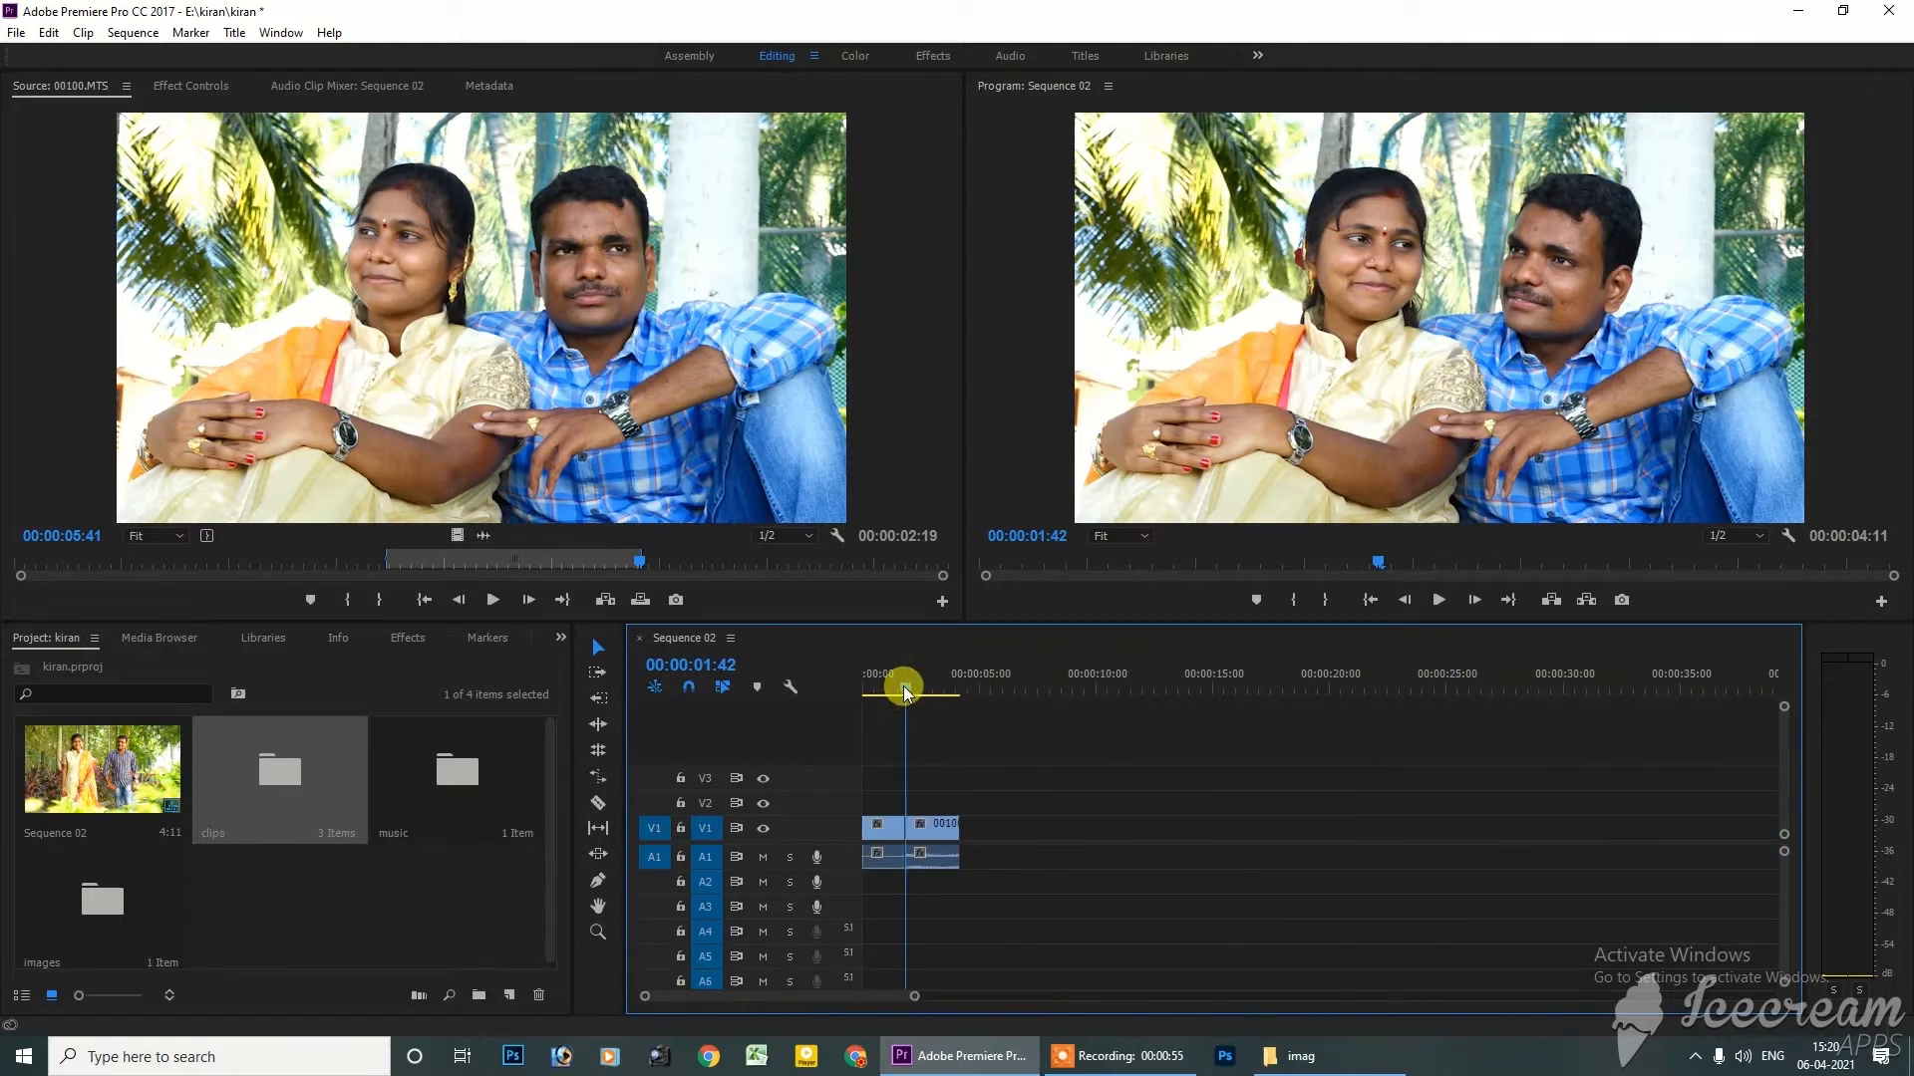
drag(906, 693, 760, 691)
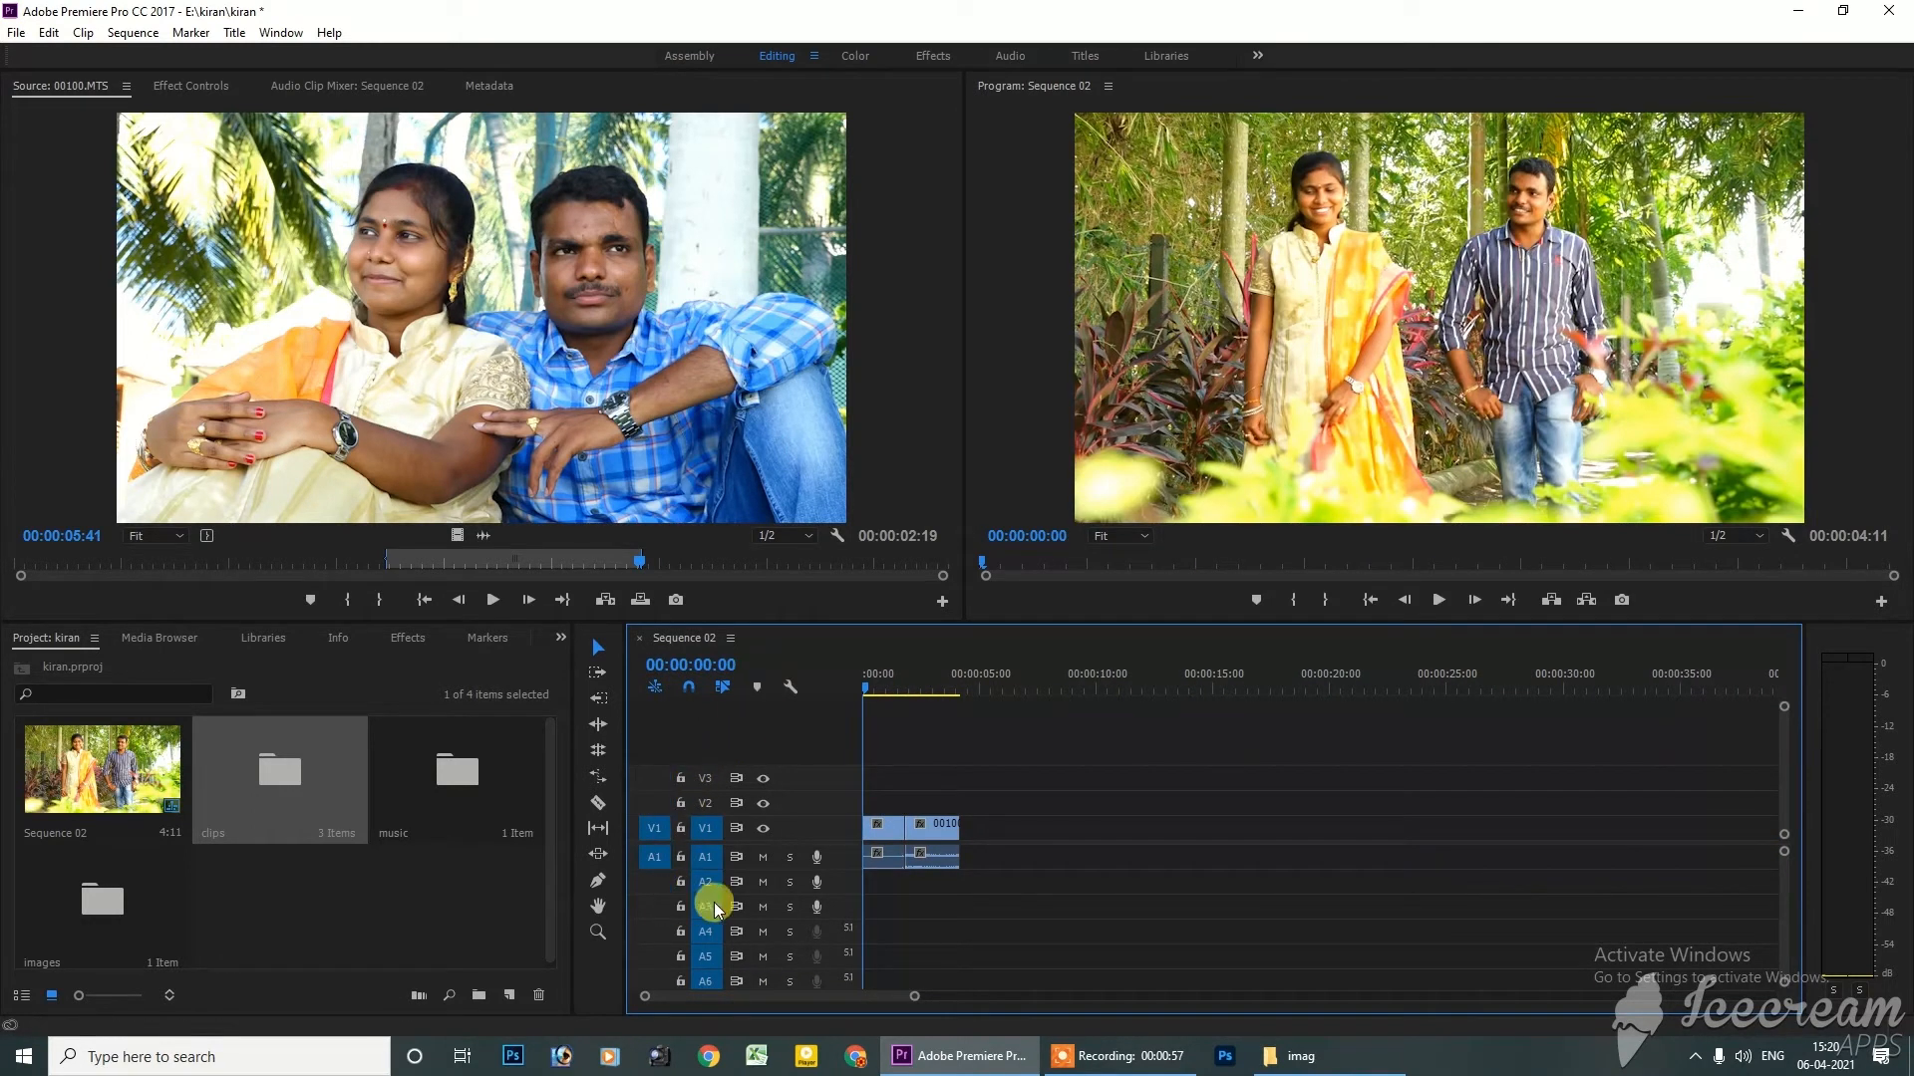
key(space)
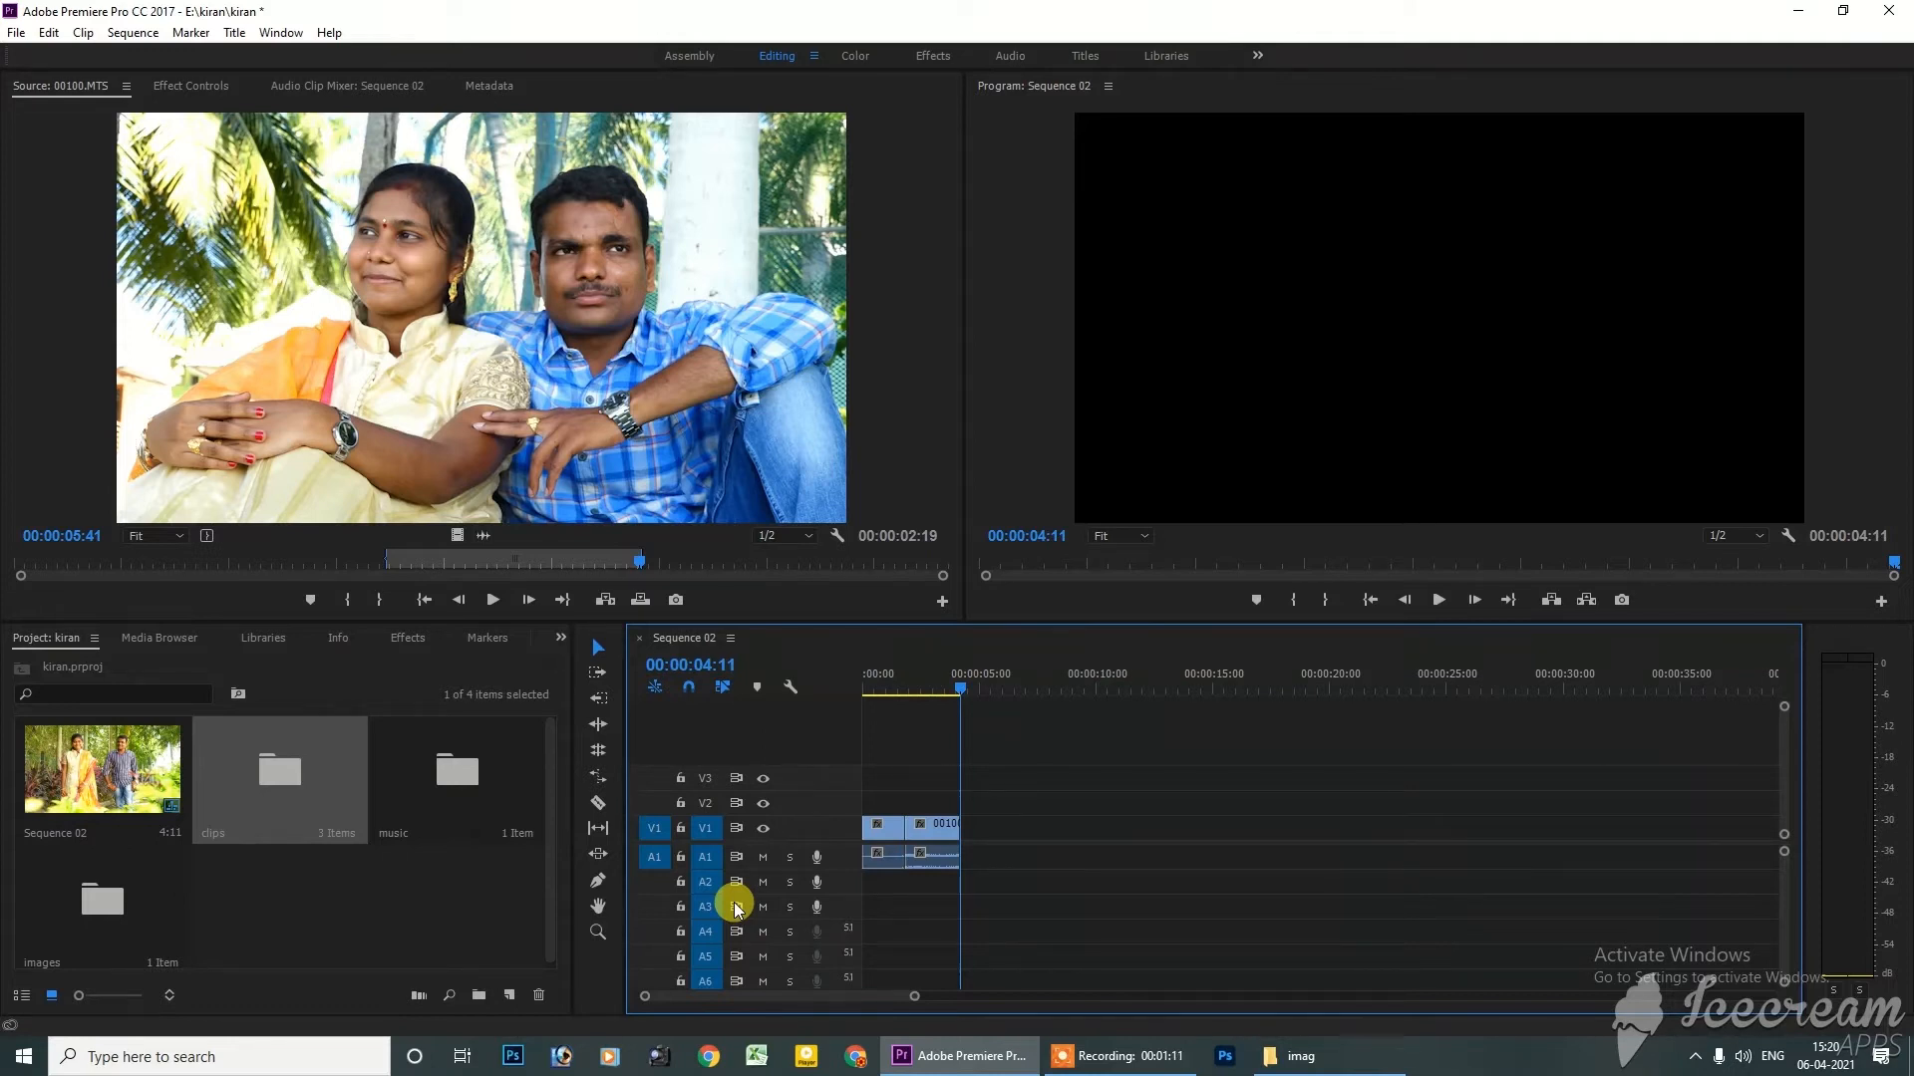
Review the kinds of new items that can be added to the project, without creating one
click(347, 929)
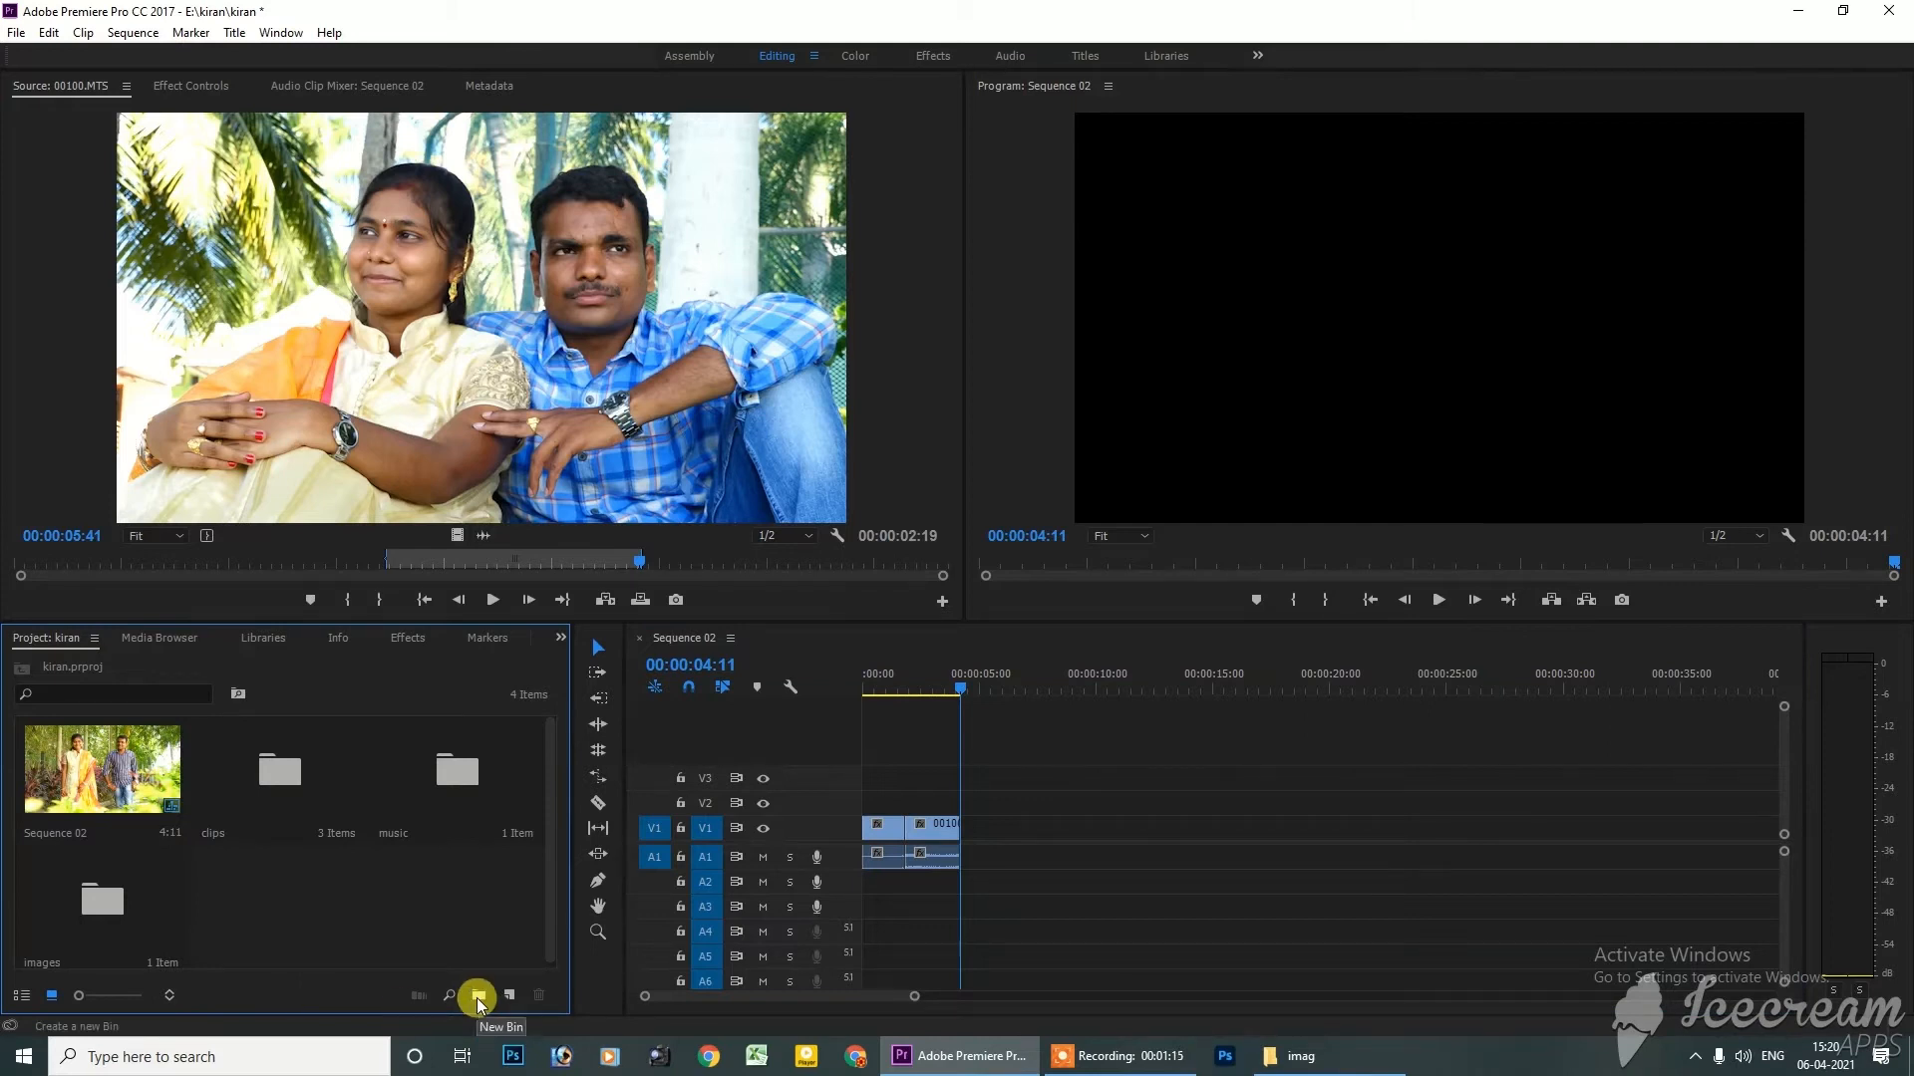
click(508, 997)
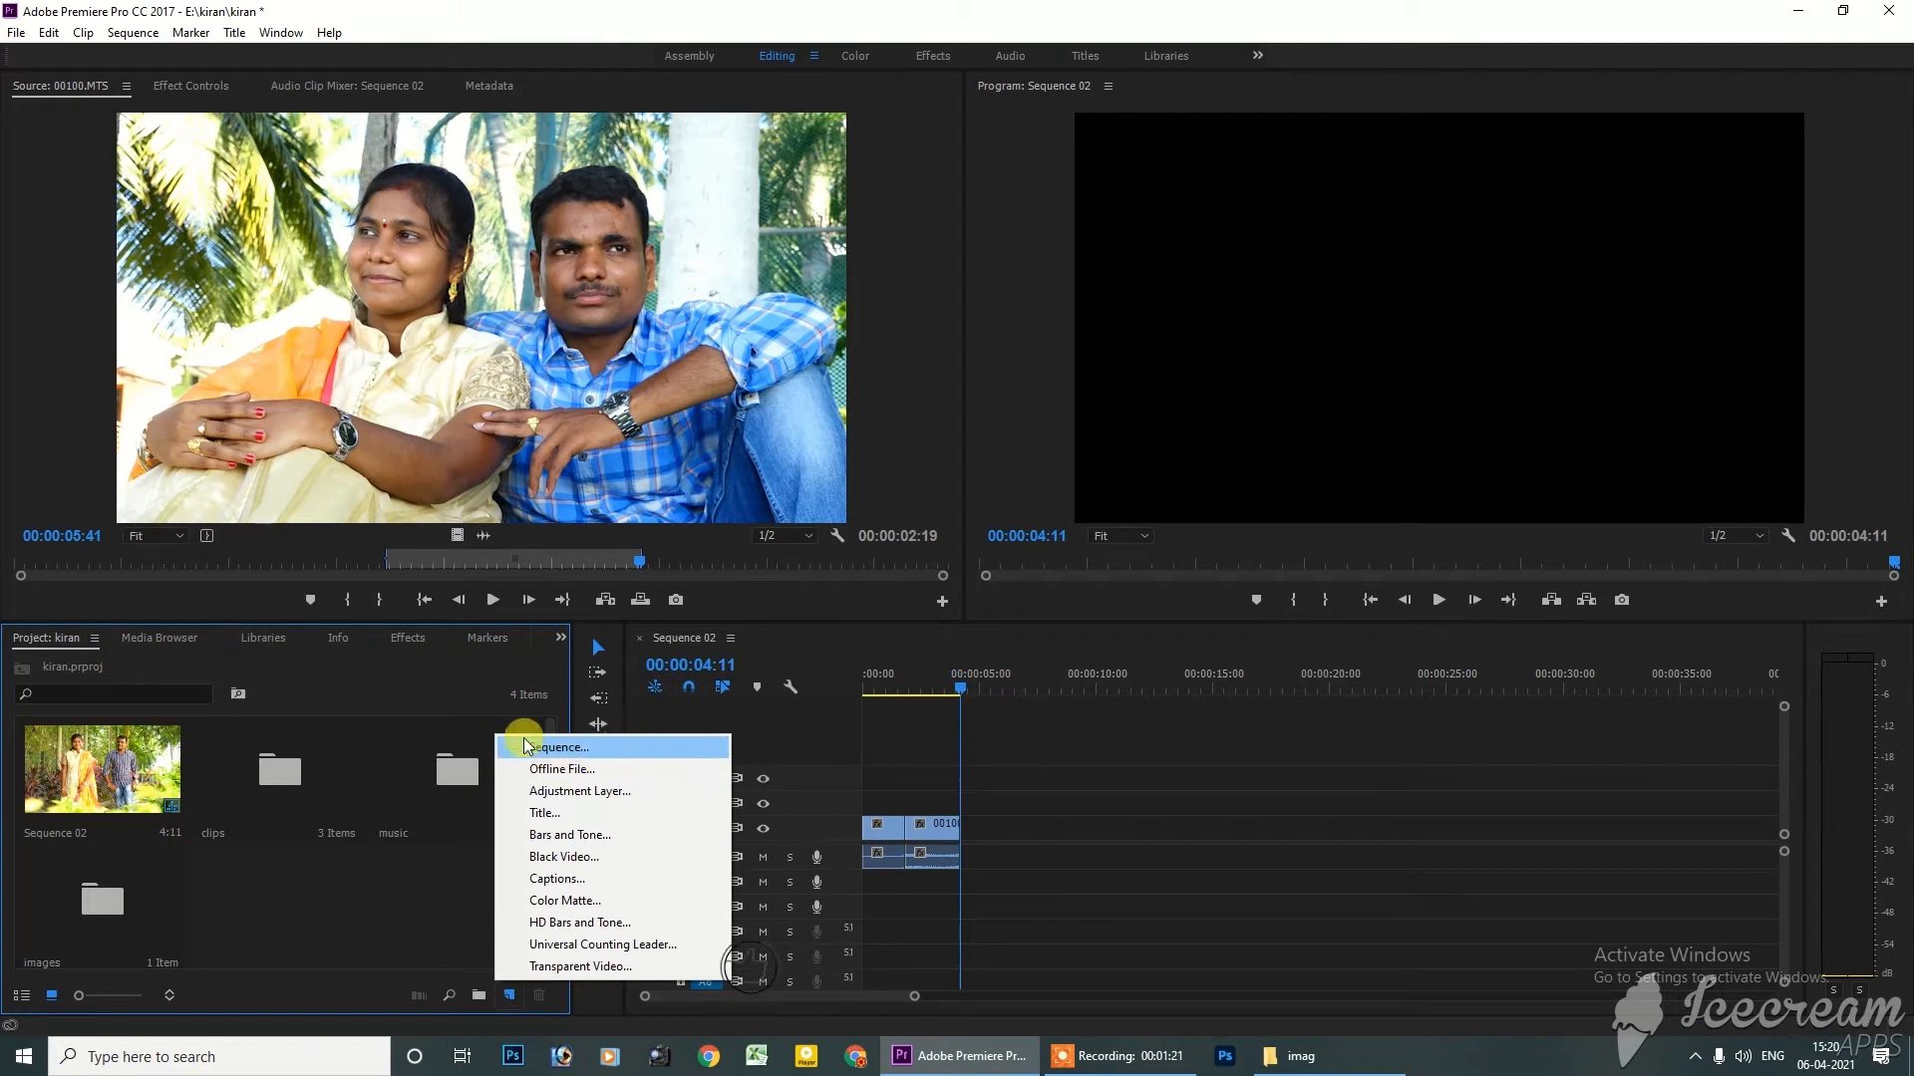
key(Escape)
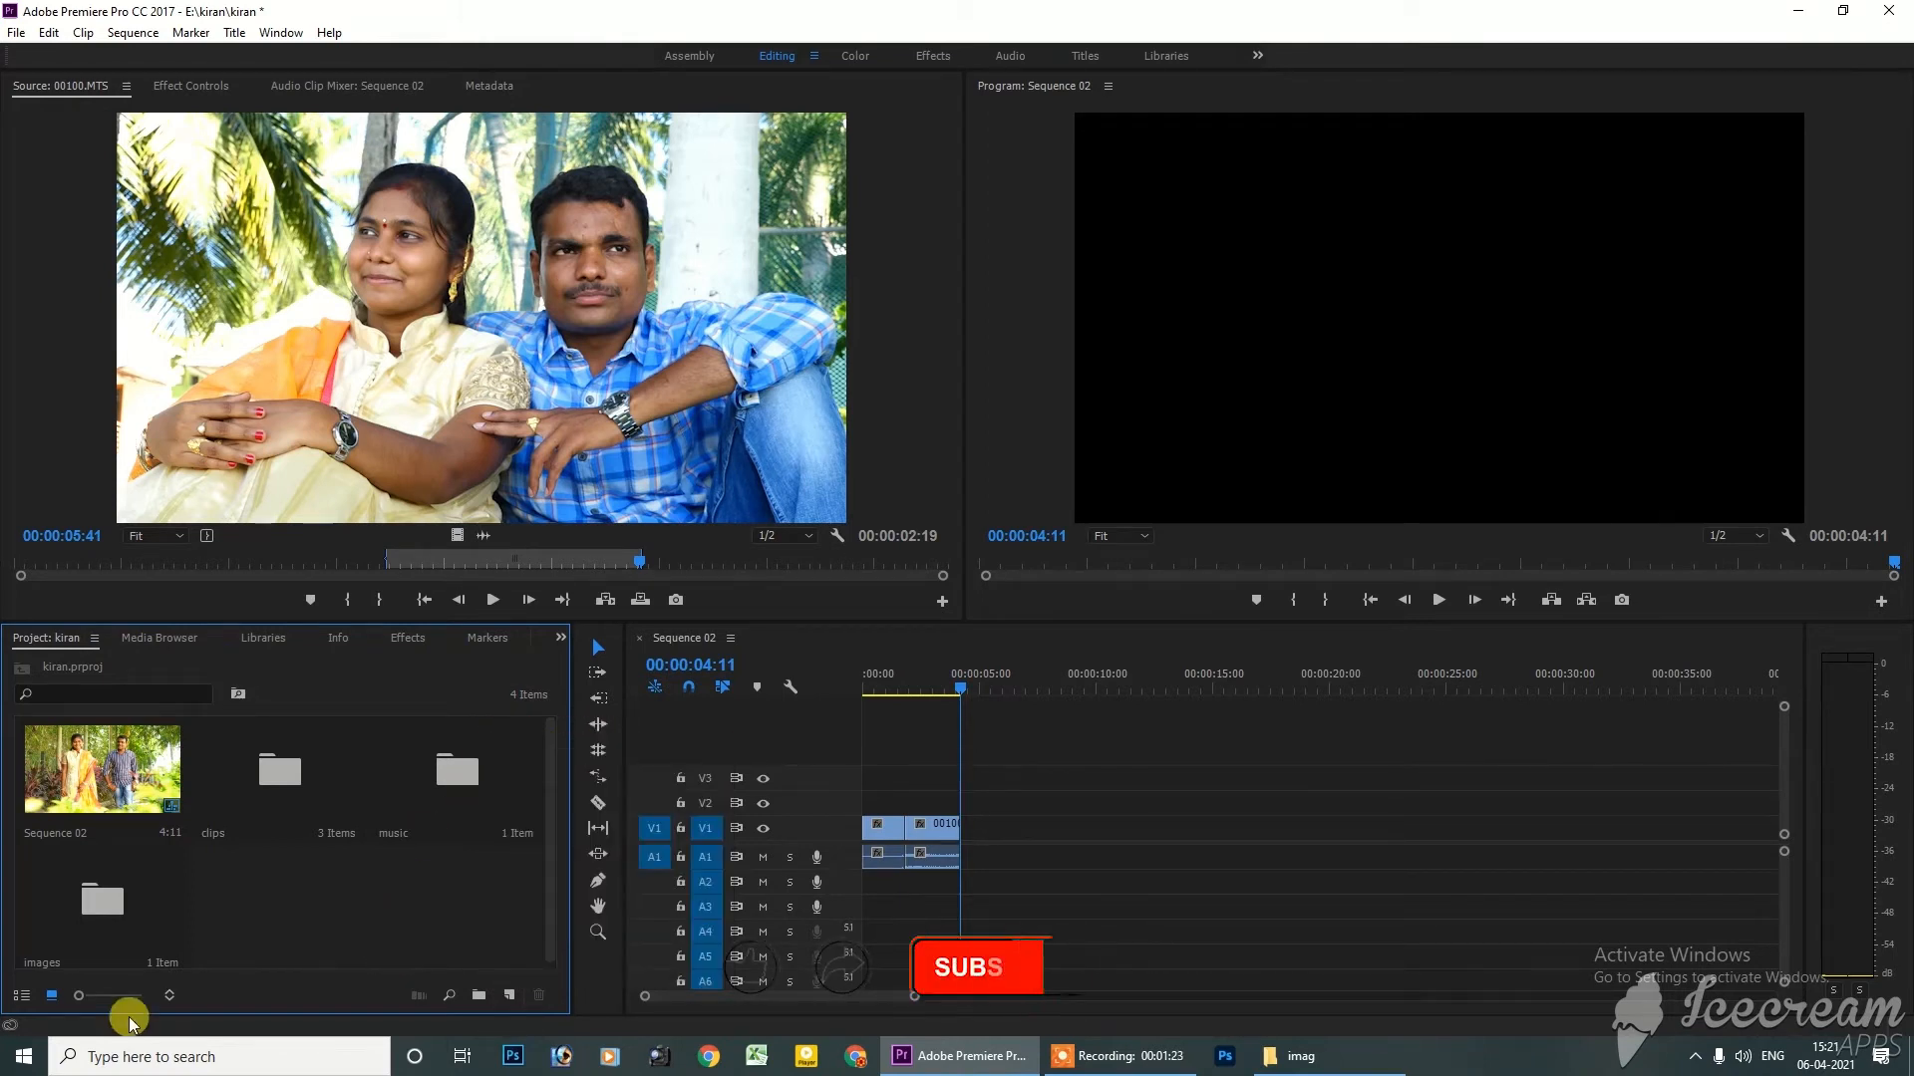
mouse_move(84, 997)
mouse_down()
mouse_move(129, 997)
mouse_move(58, 1017)
mouse_up()
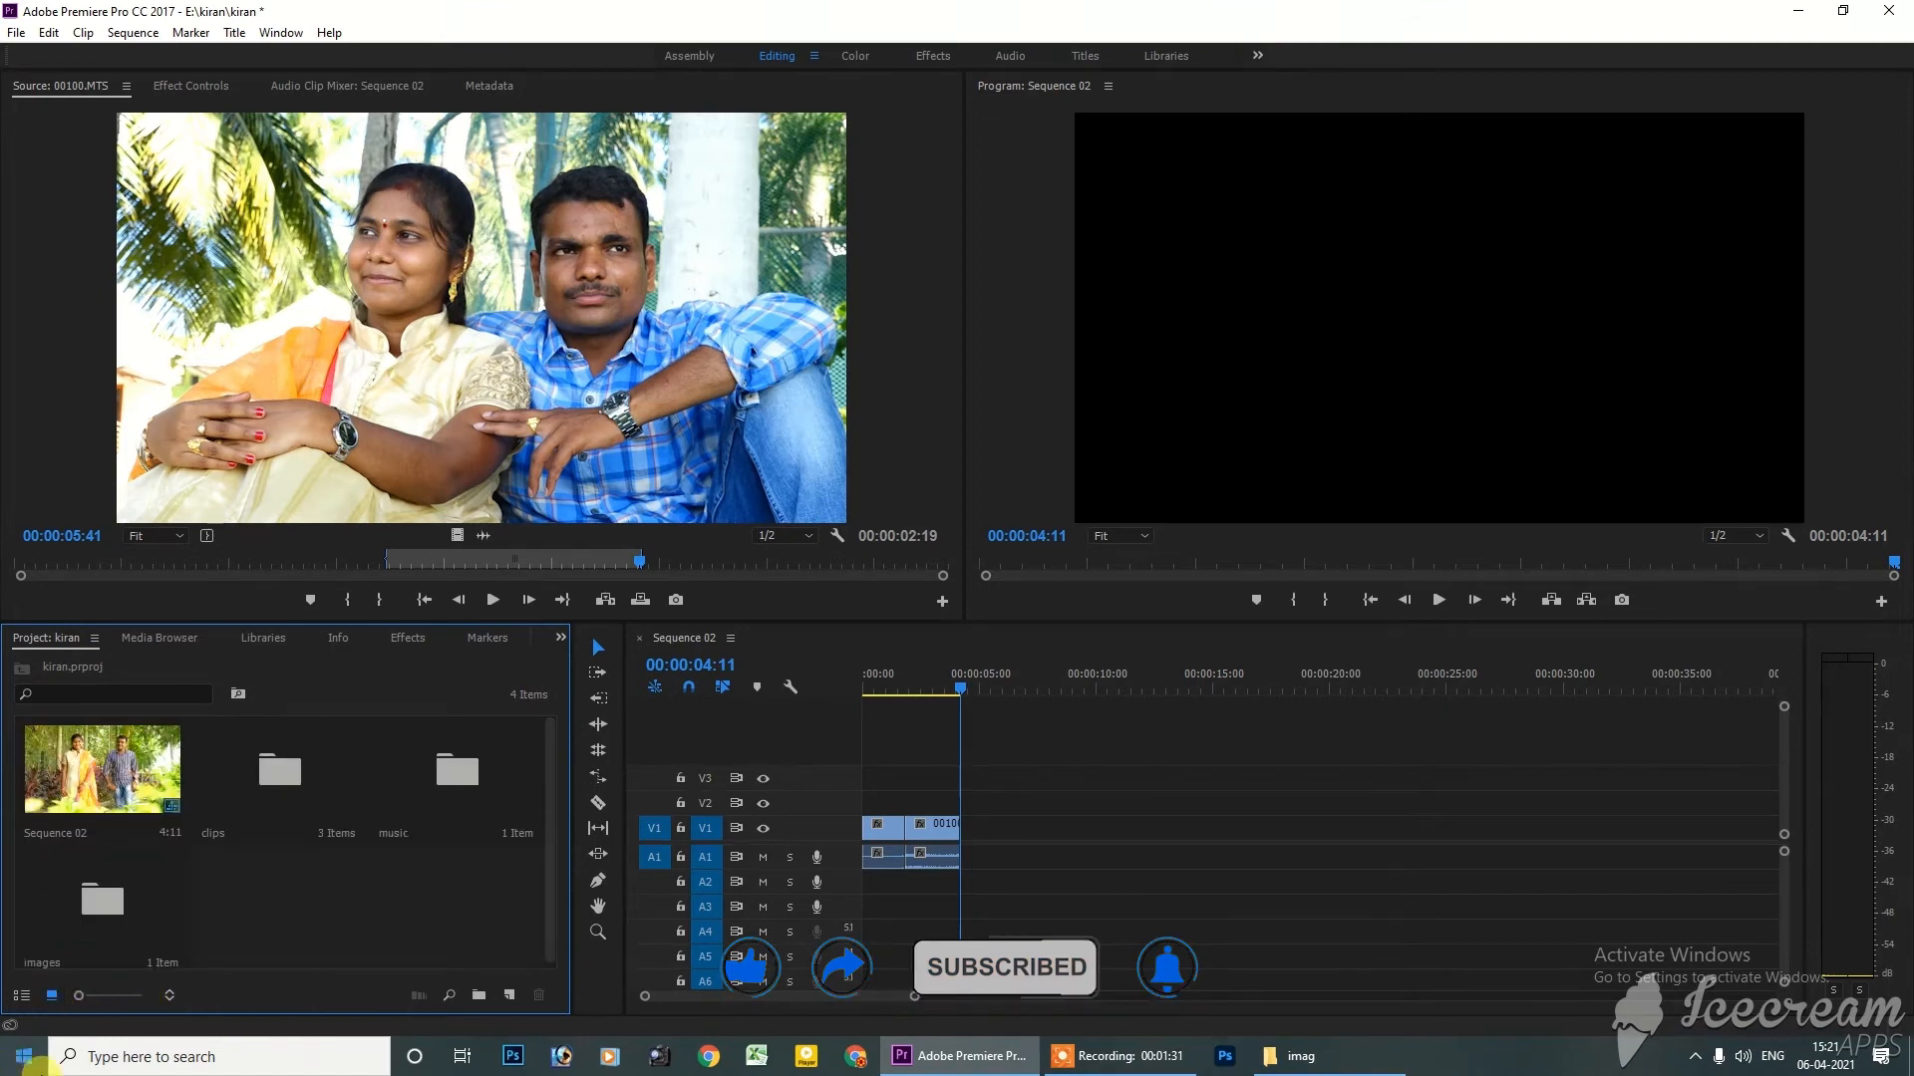
Compare the project's bins and sequence in List View and Icon View, finishing in Icon View
click(21, 997)
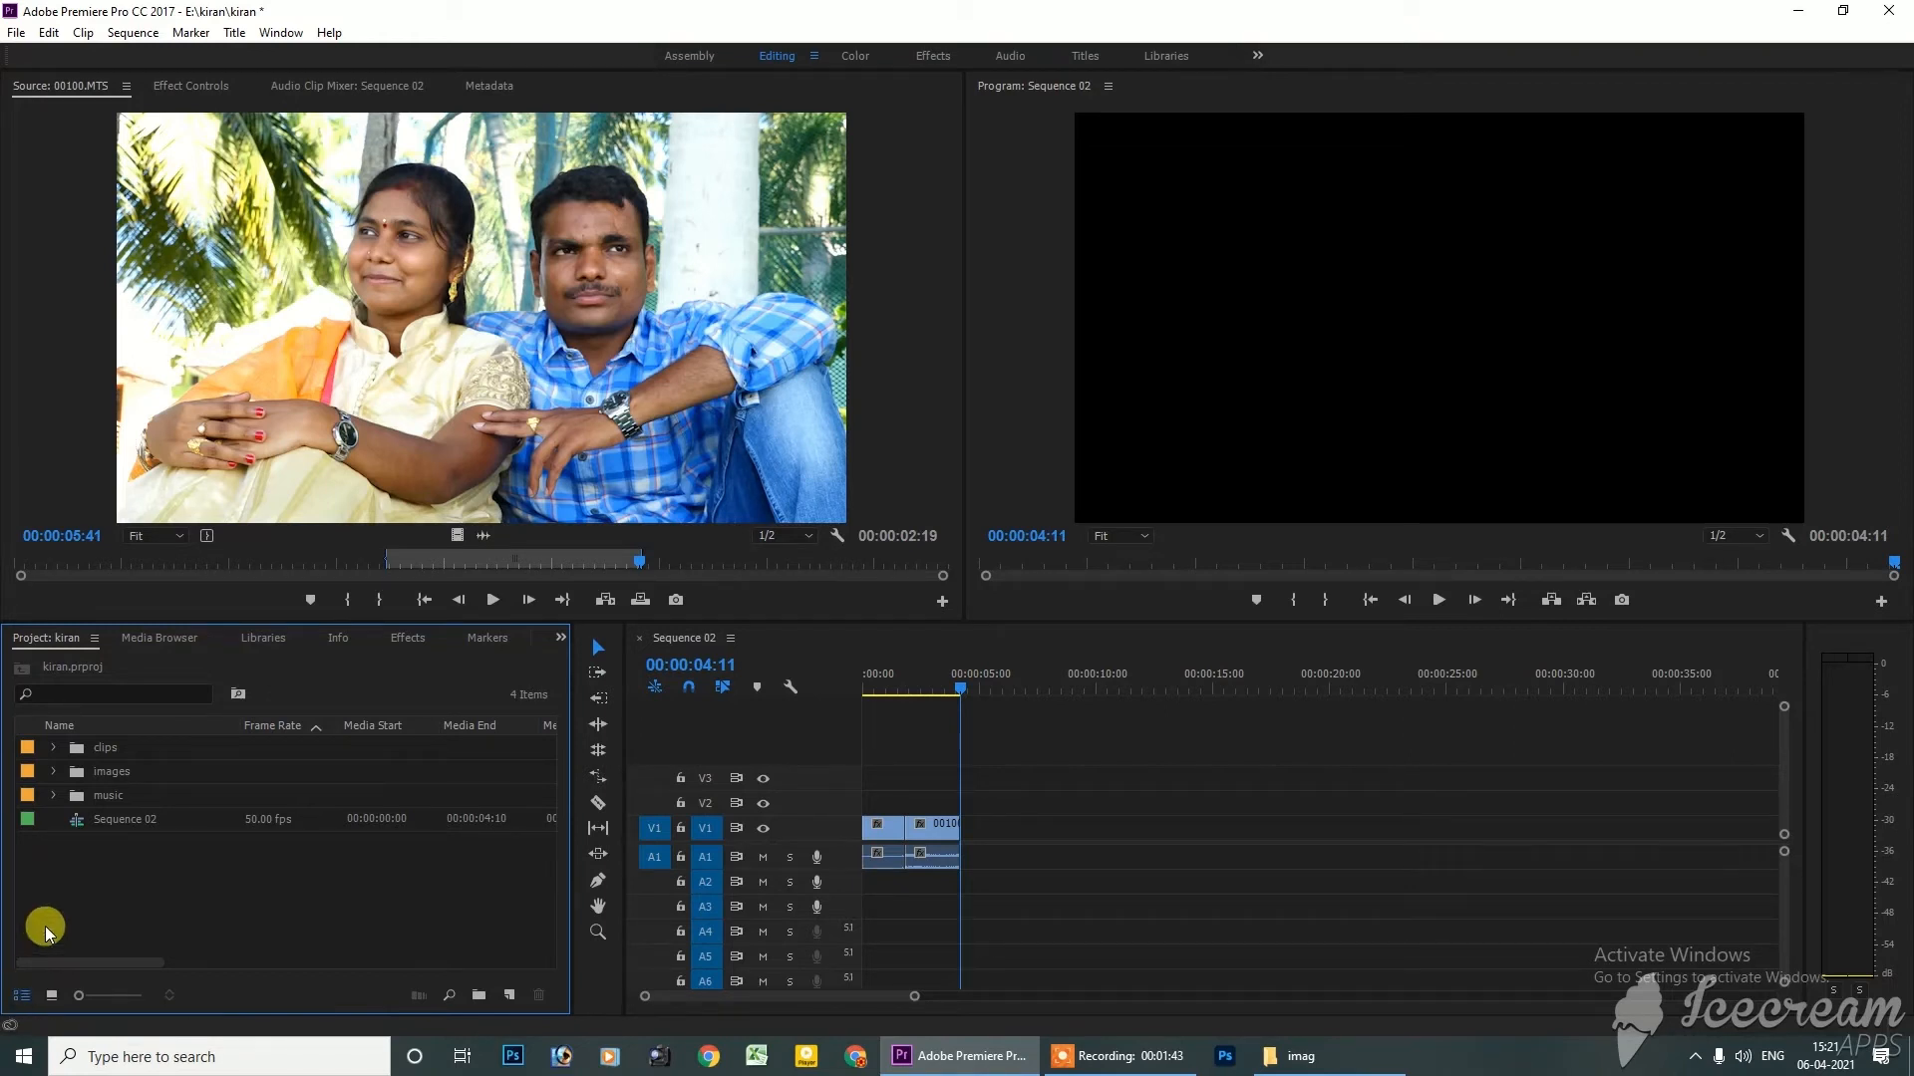
click(49, 998)
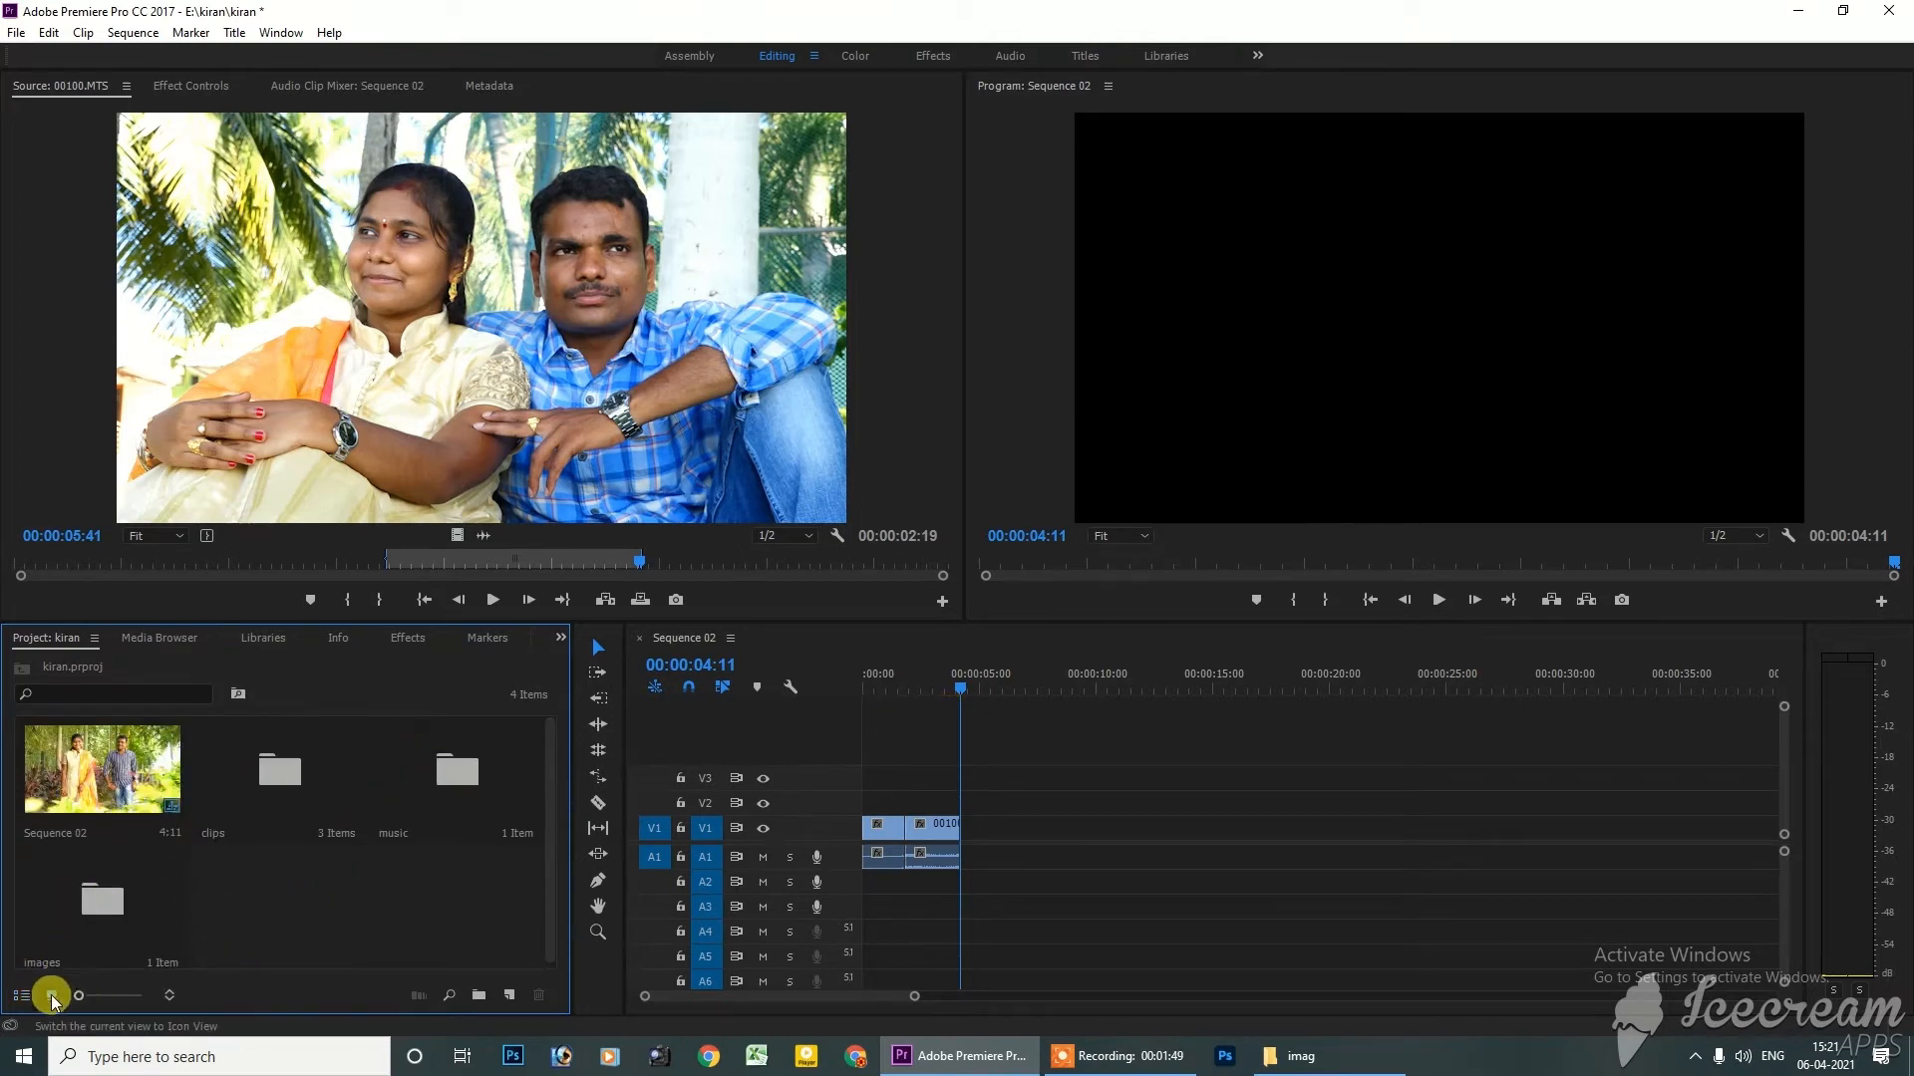
click(19, 1000)
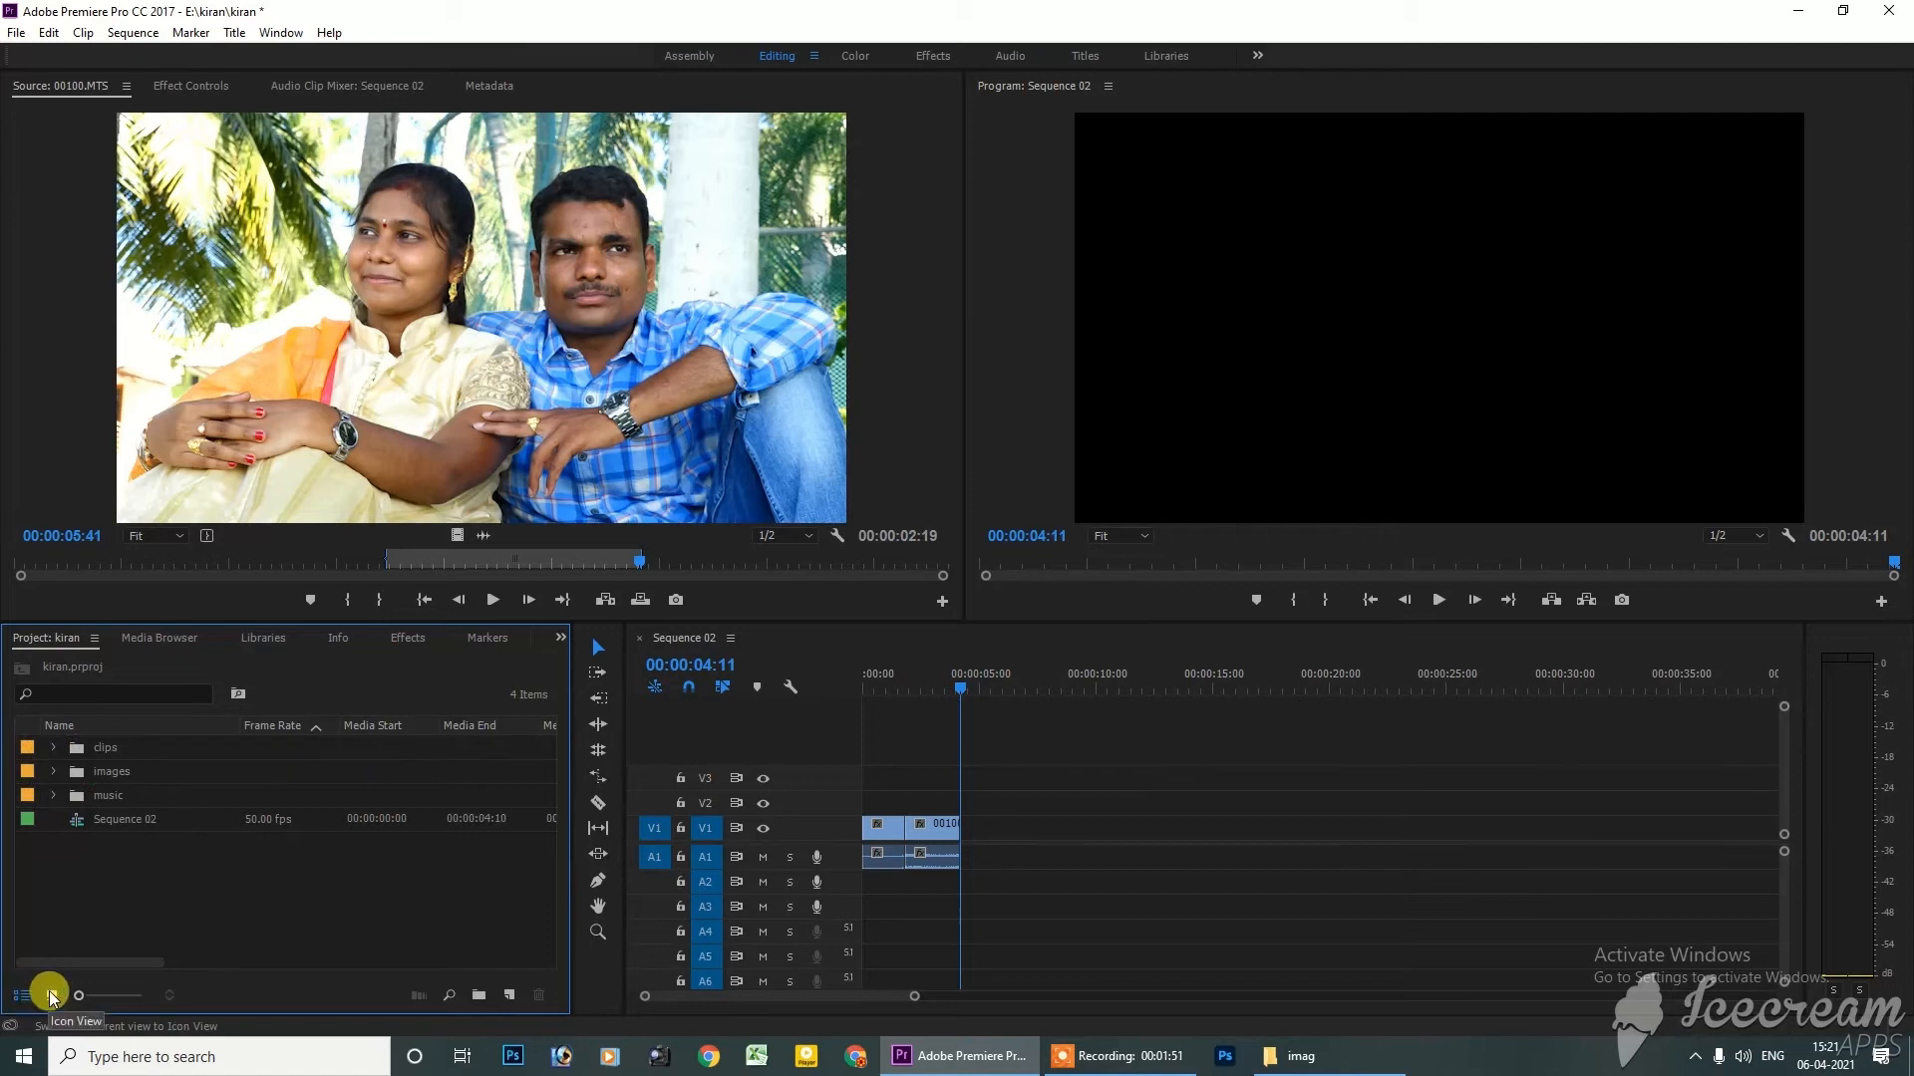
click(50, 994)
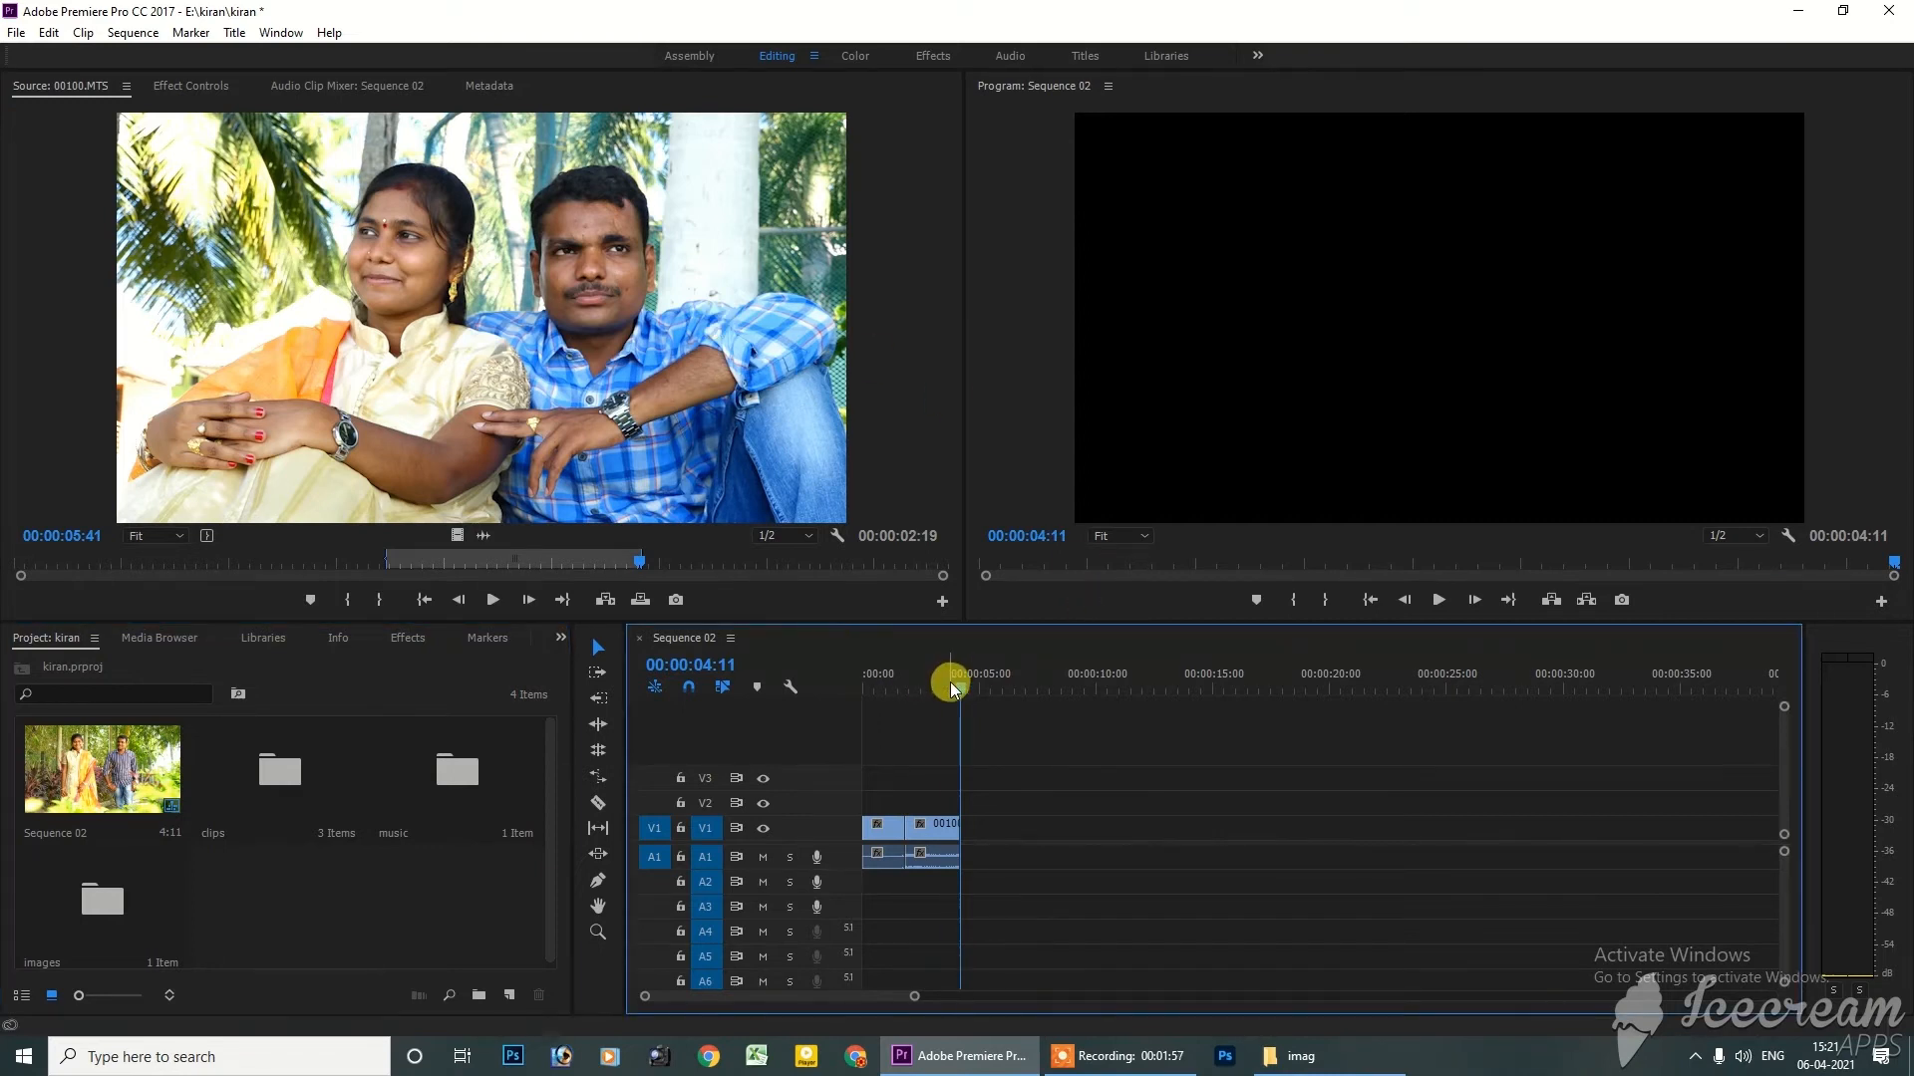
Scrub Sequence 02 from its start to the second clip at 00:00:01:44, and return the playhead to 00:00:00:00
click(875, 687)
drag(875, 686, 847, 690)
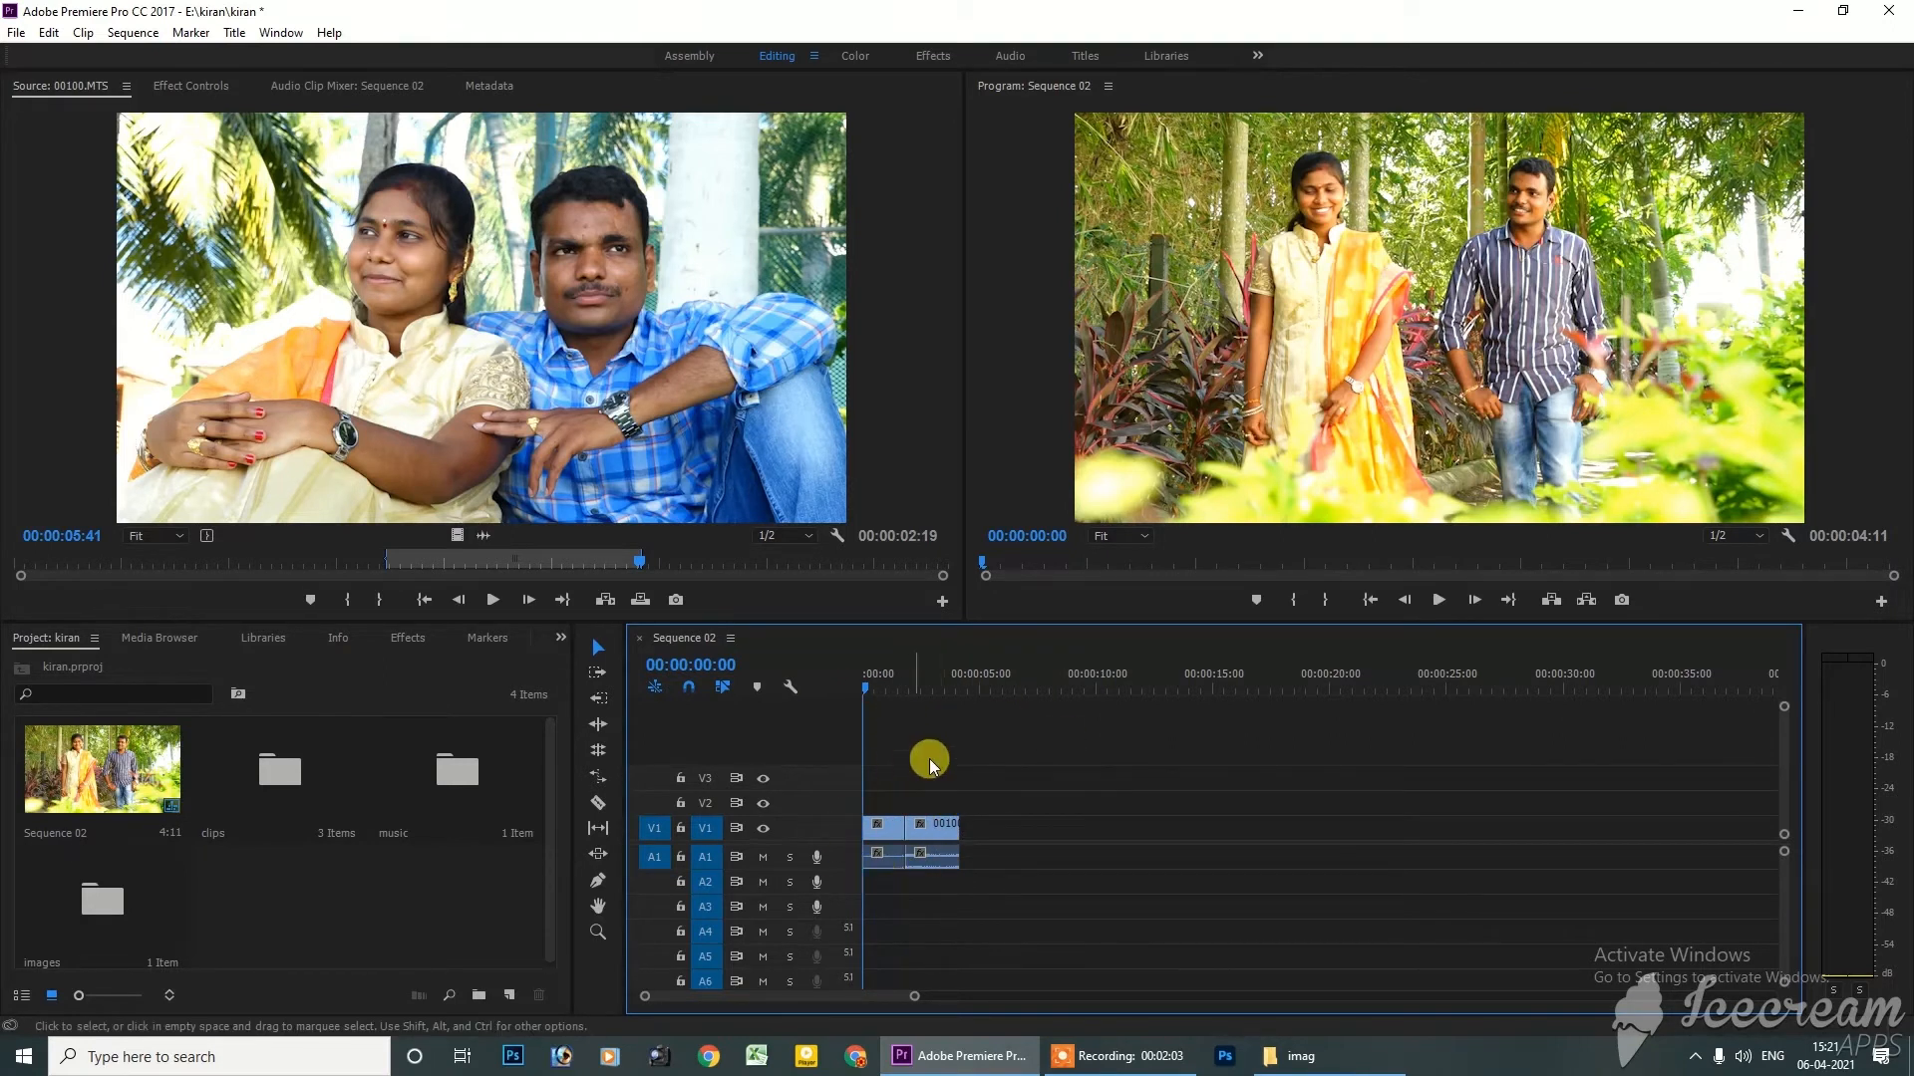
drag(868, 686, 911, 700)
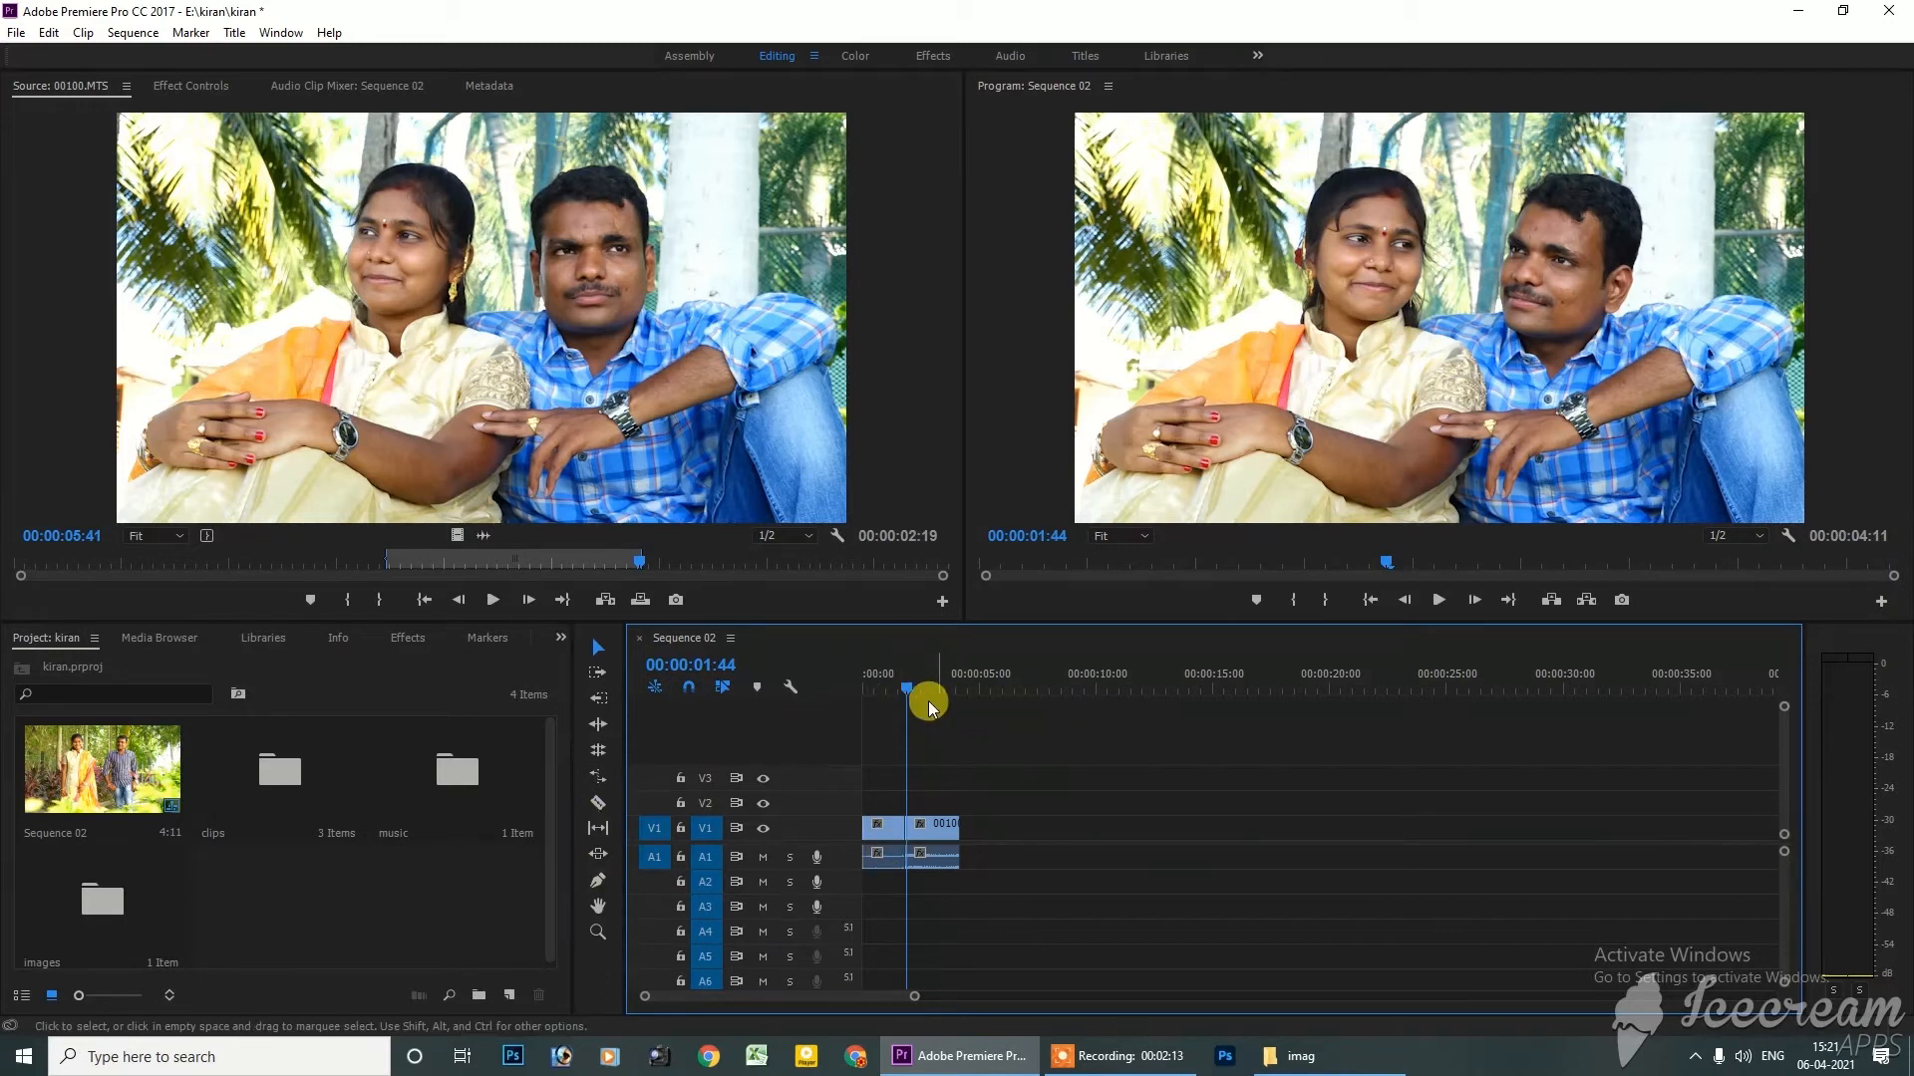
click(877, 695)
drag(876, 695, 824, 696)
click(1226, 337)
click(371, 684)
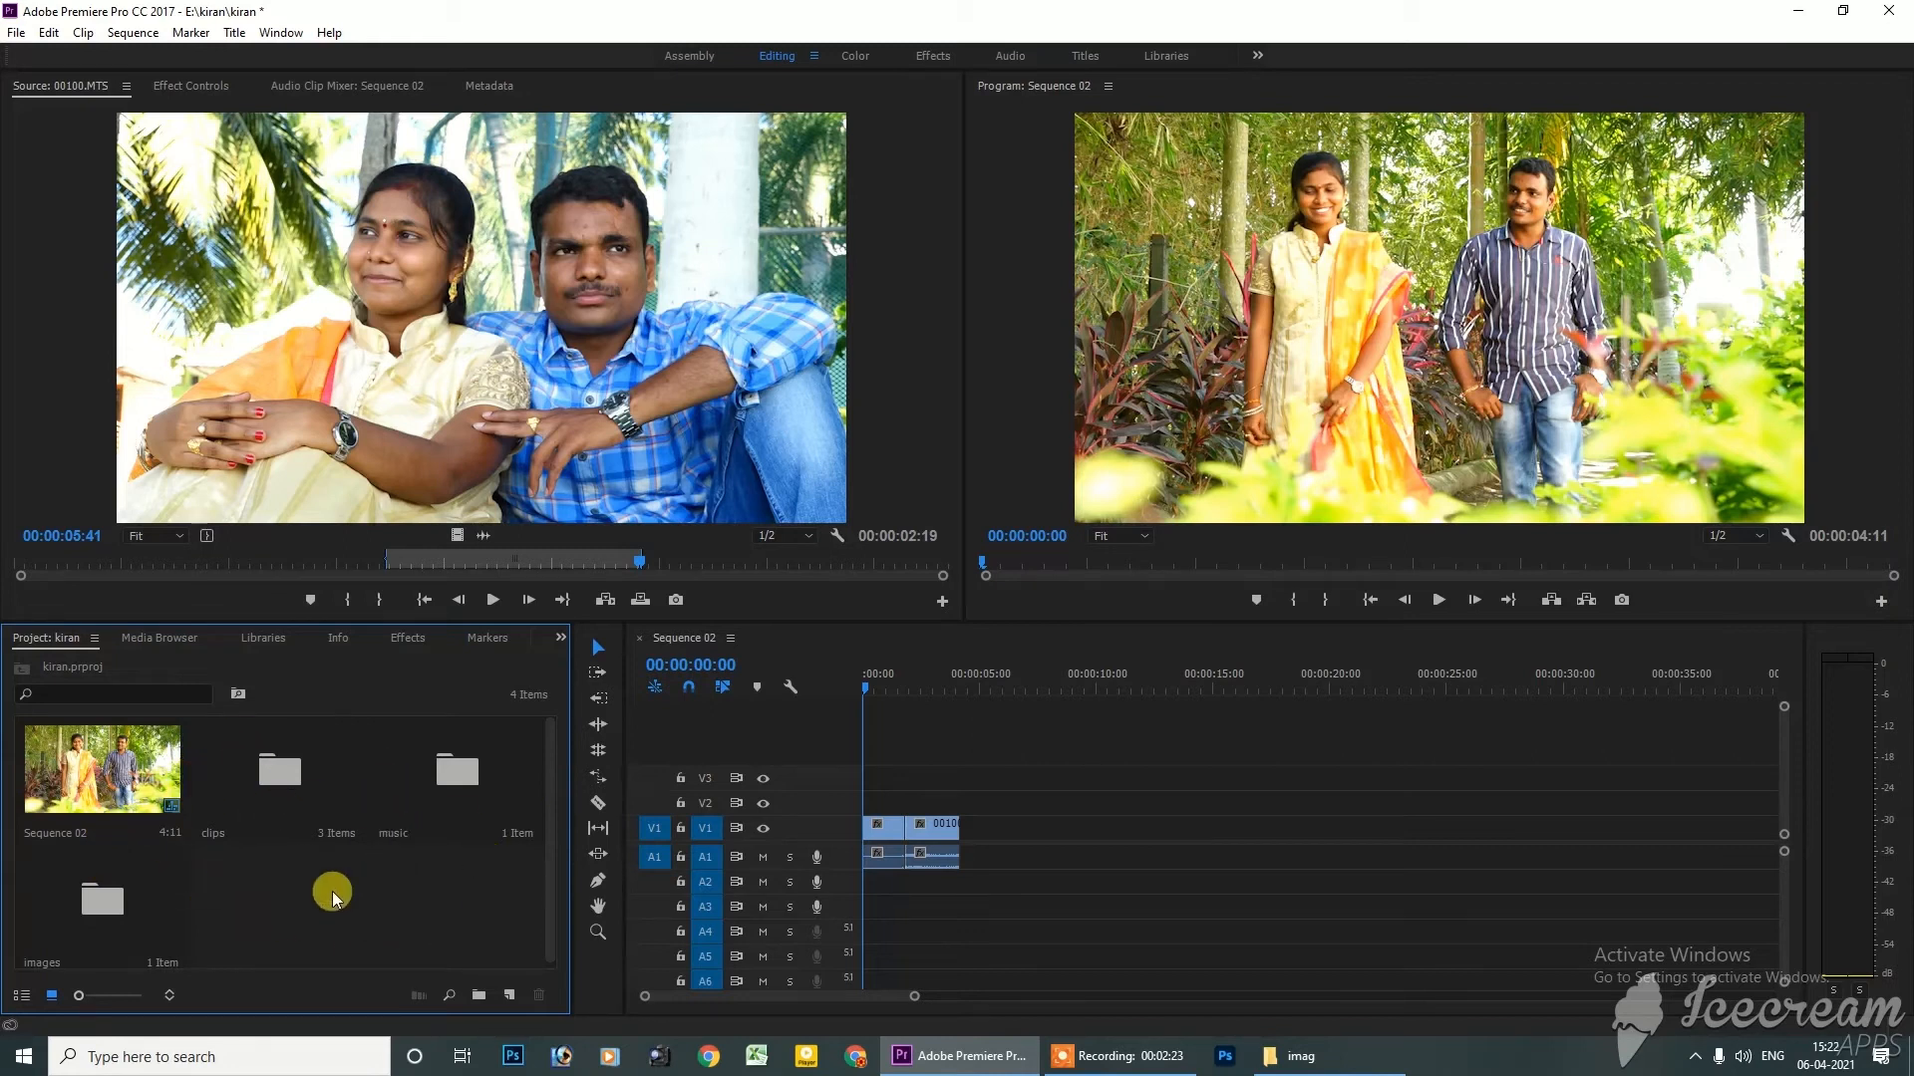
click(489, 320)
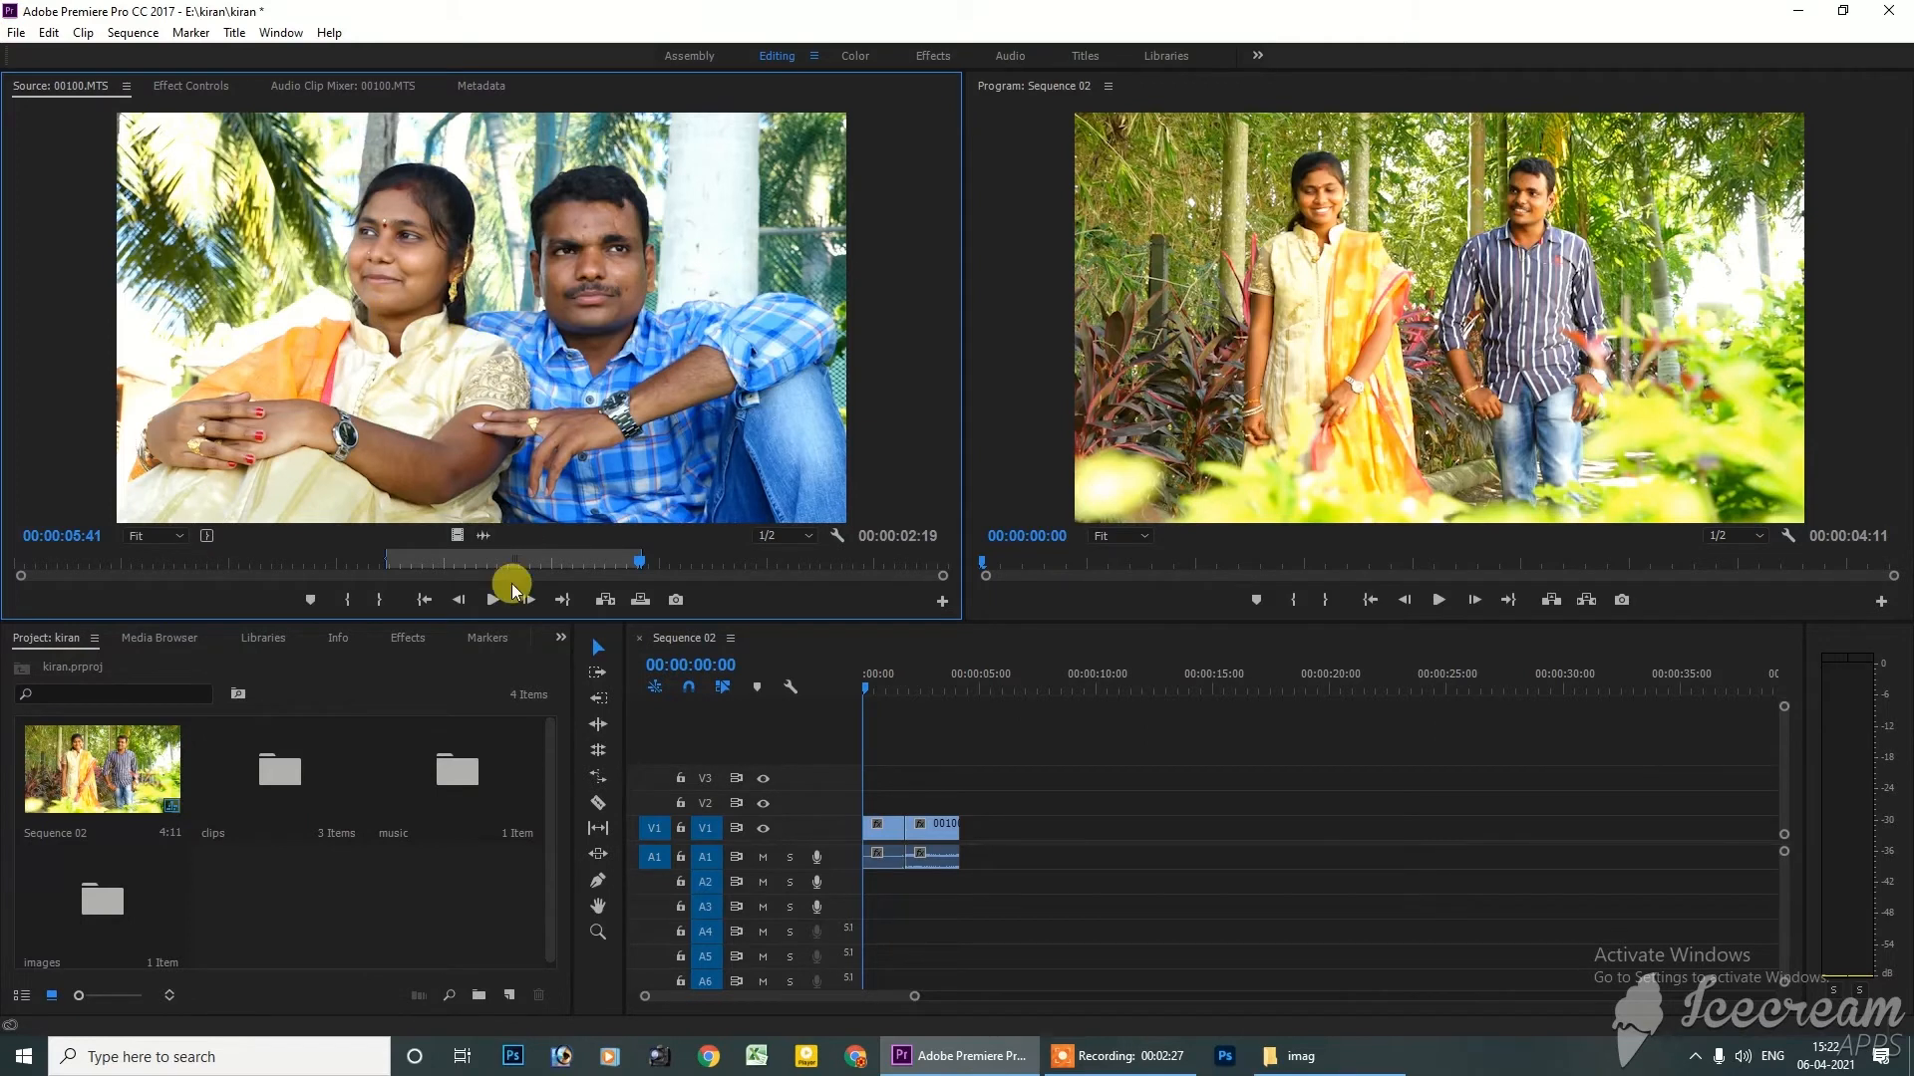
click(322, 895)
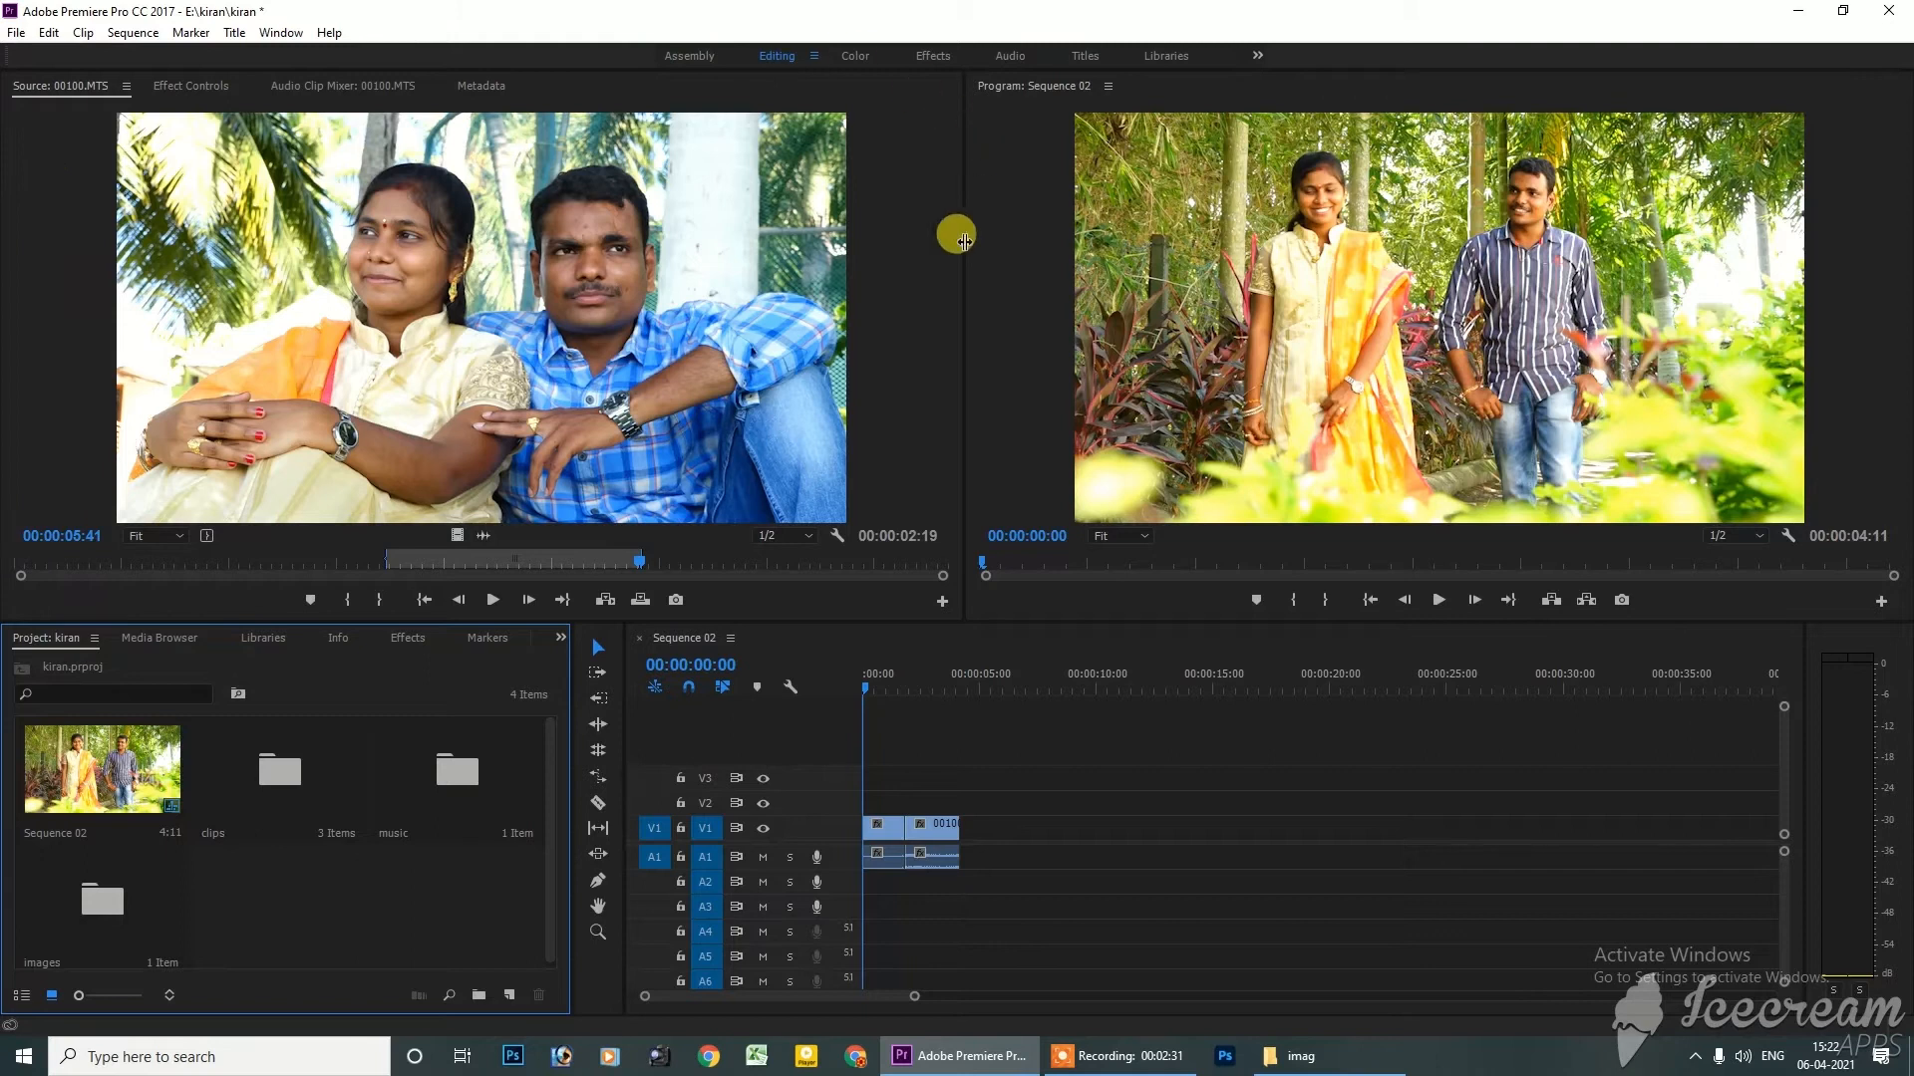
click(392, 489)
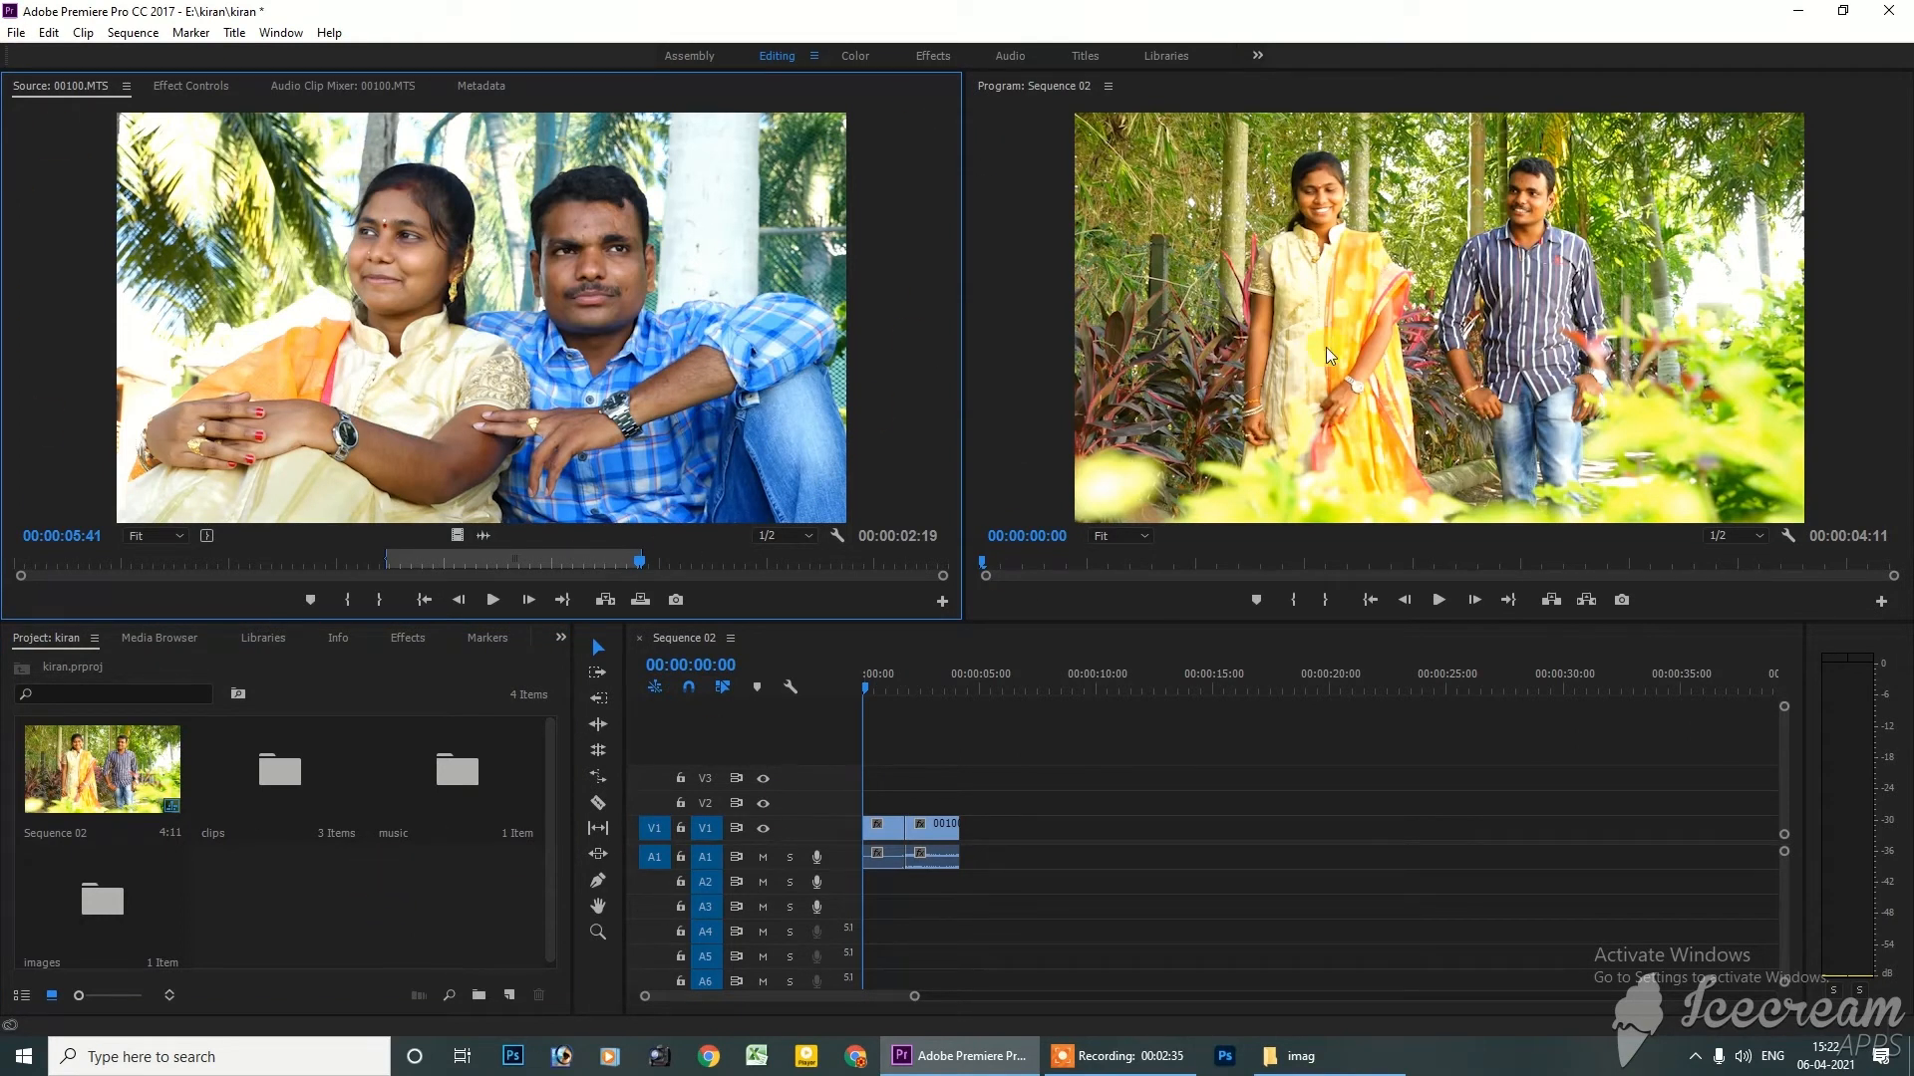
click(987, 765)
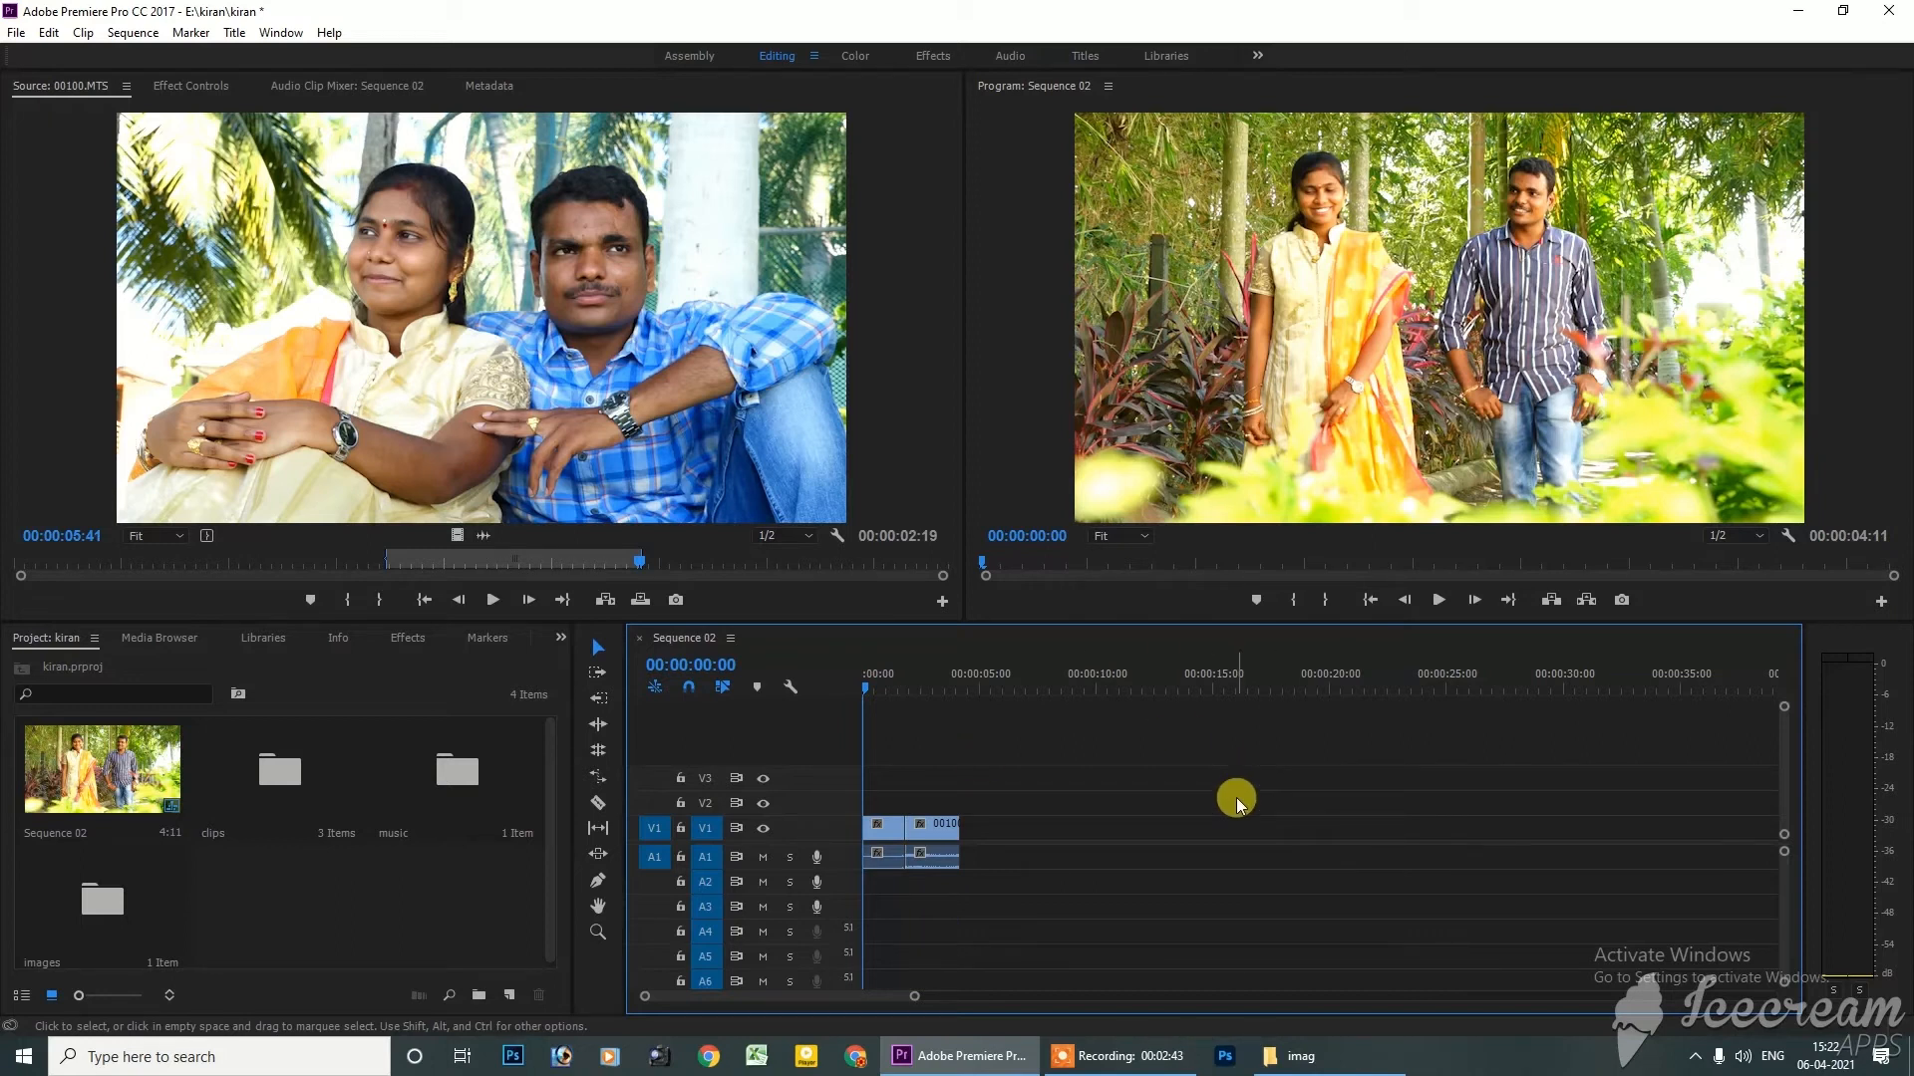
click(1250, 339)
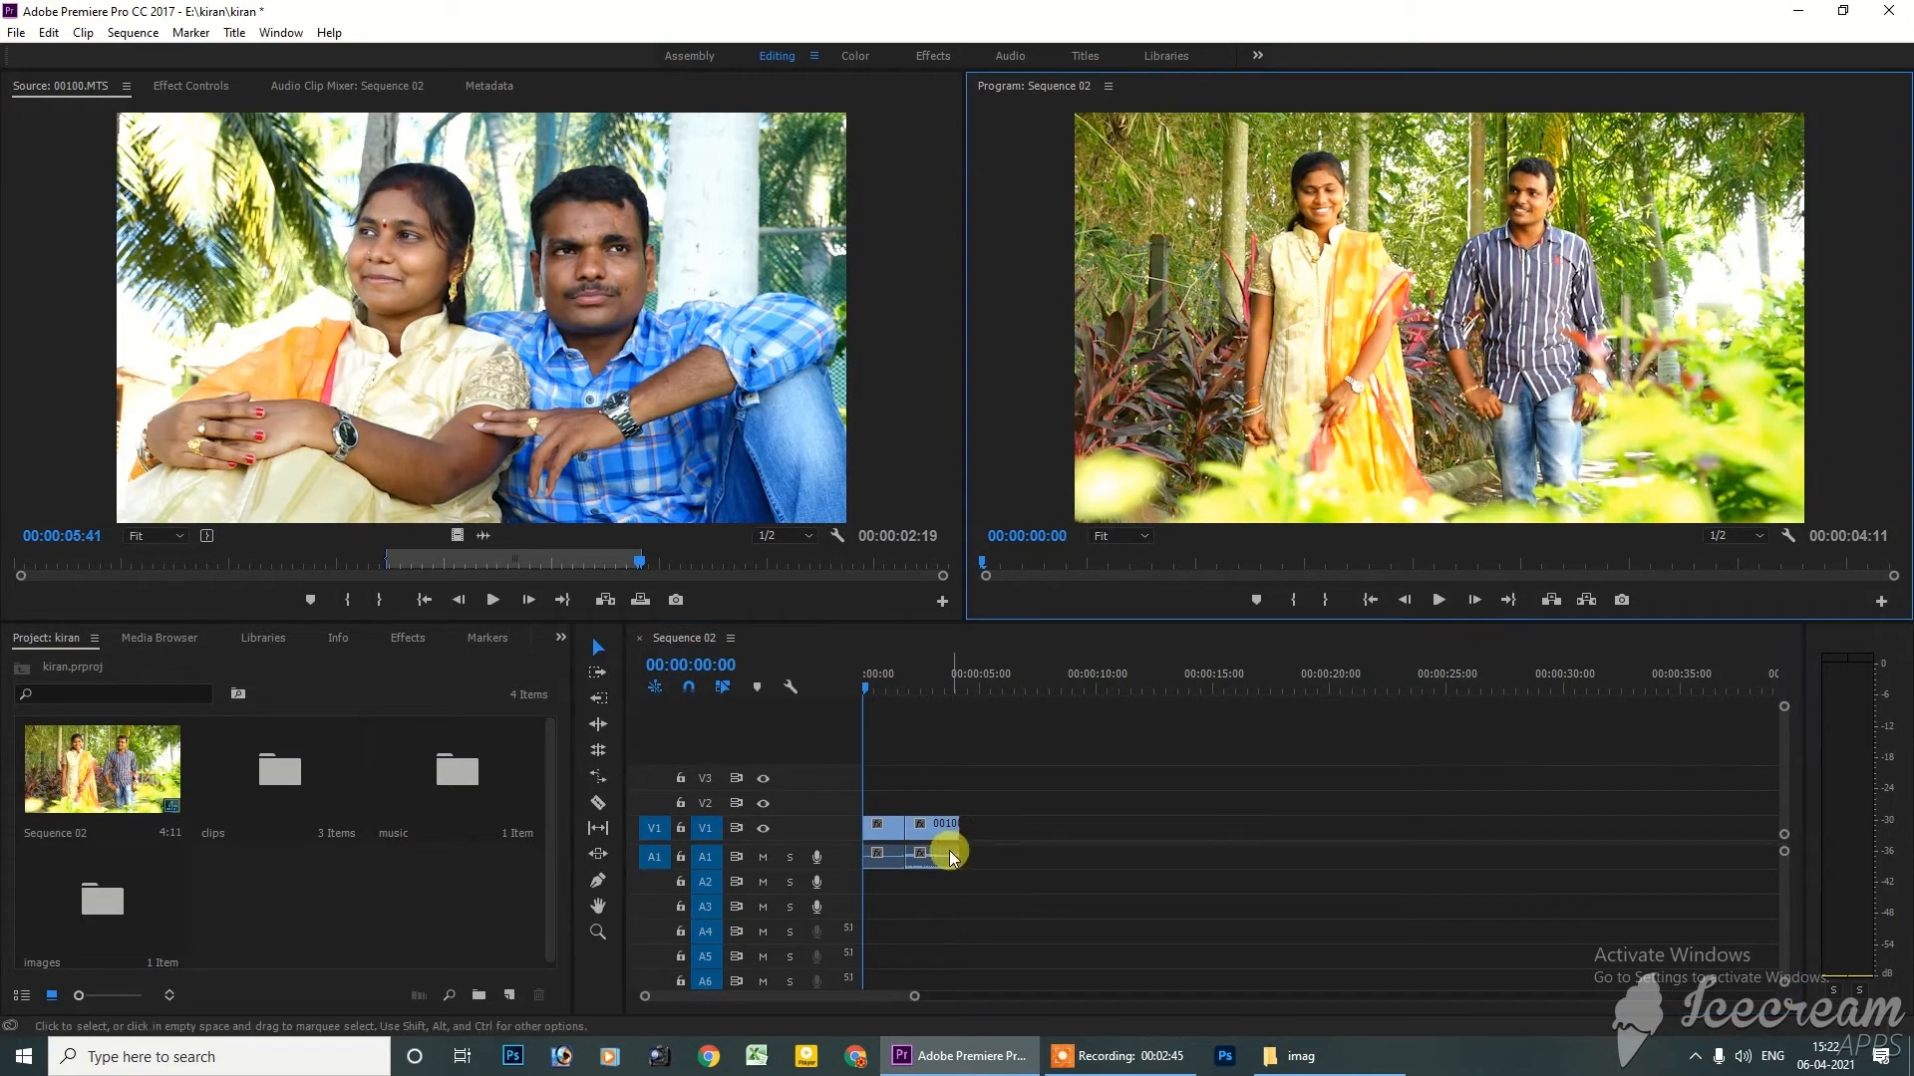
click(1062, 810)
click(1256, 339)
click(1063, 809)
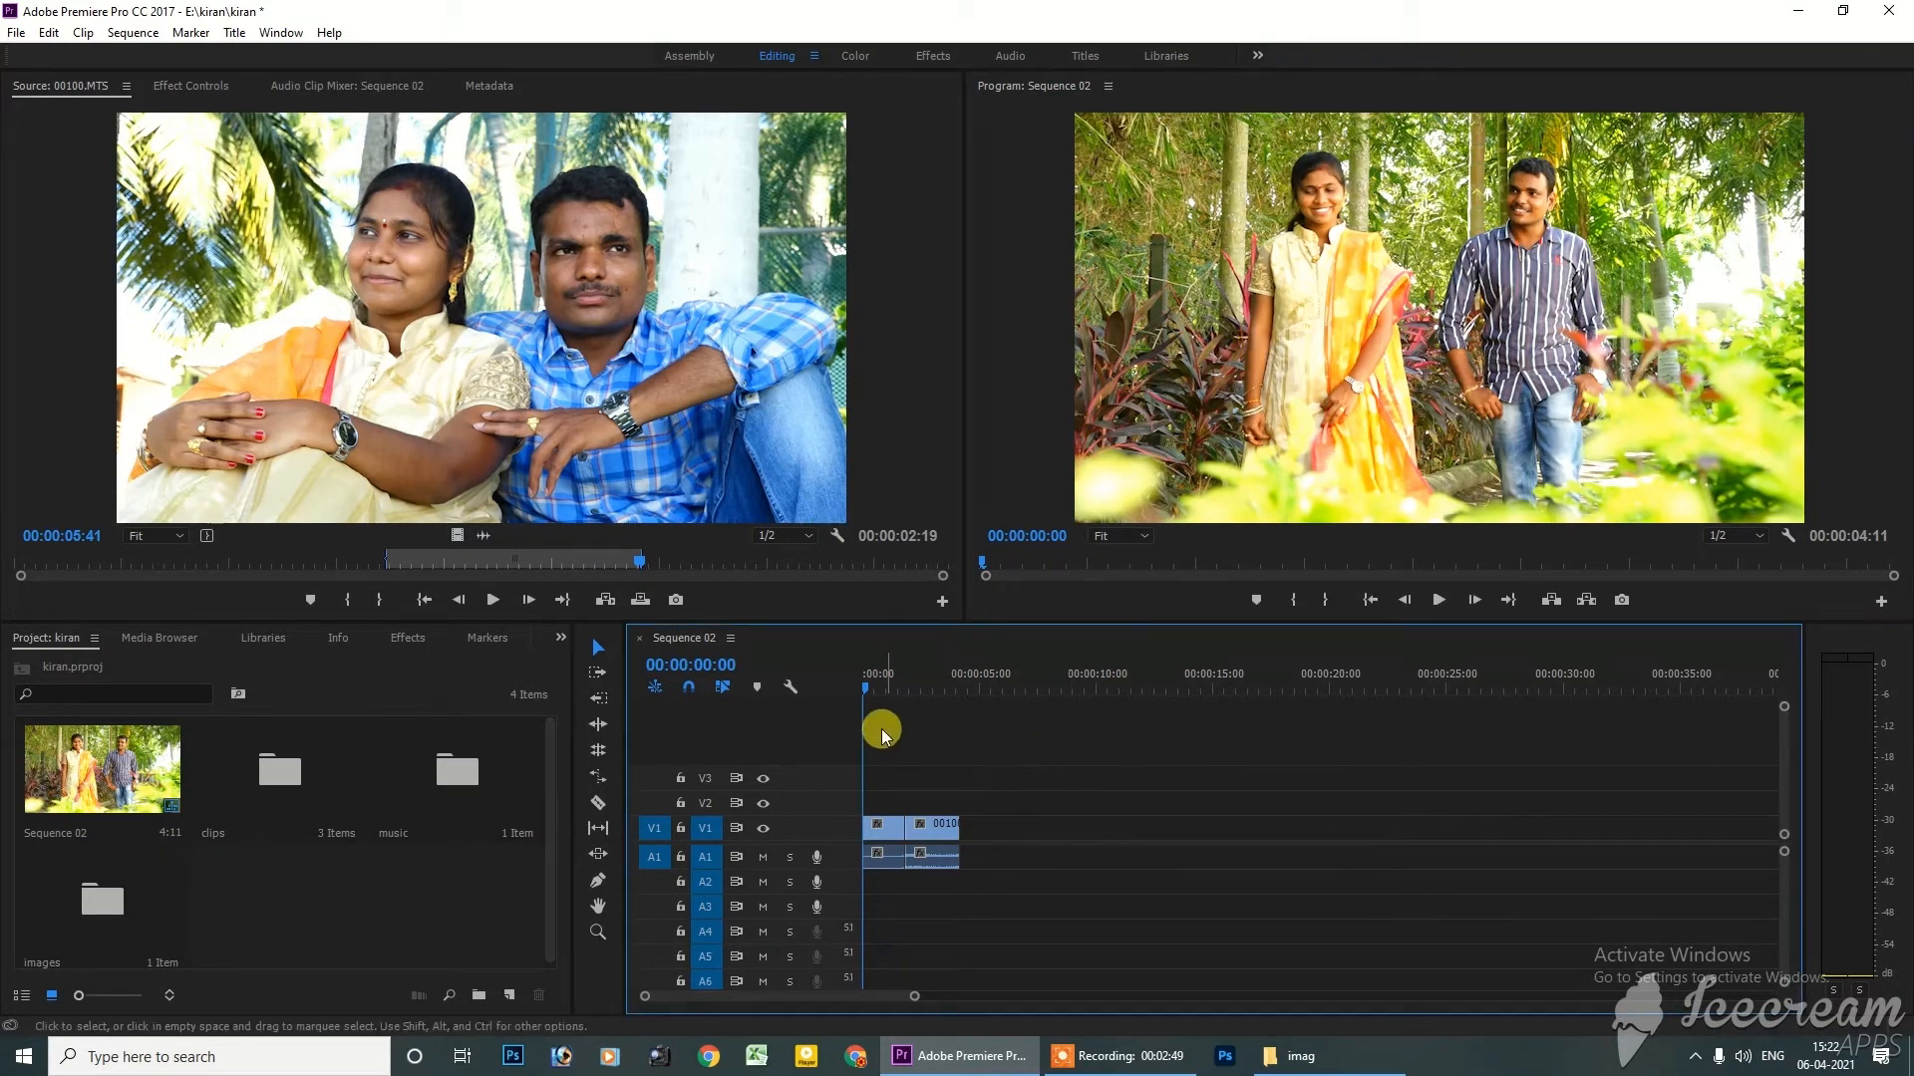
drag(861, 677, 786, 694)
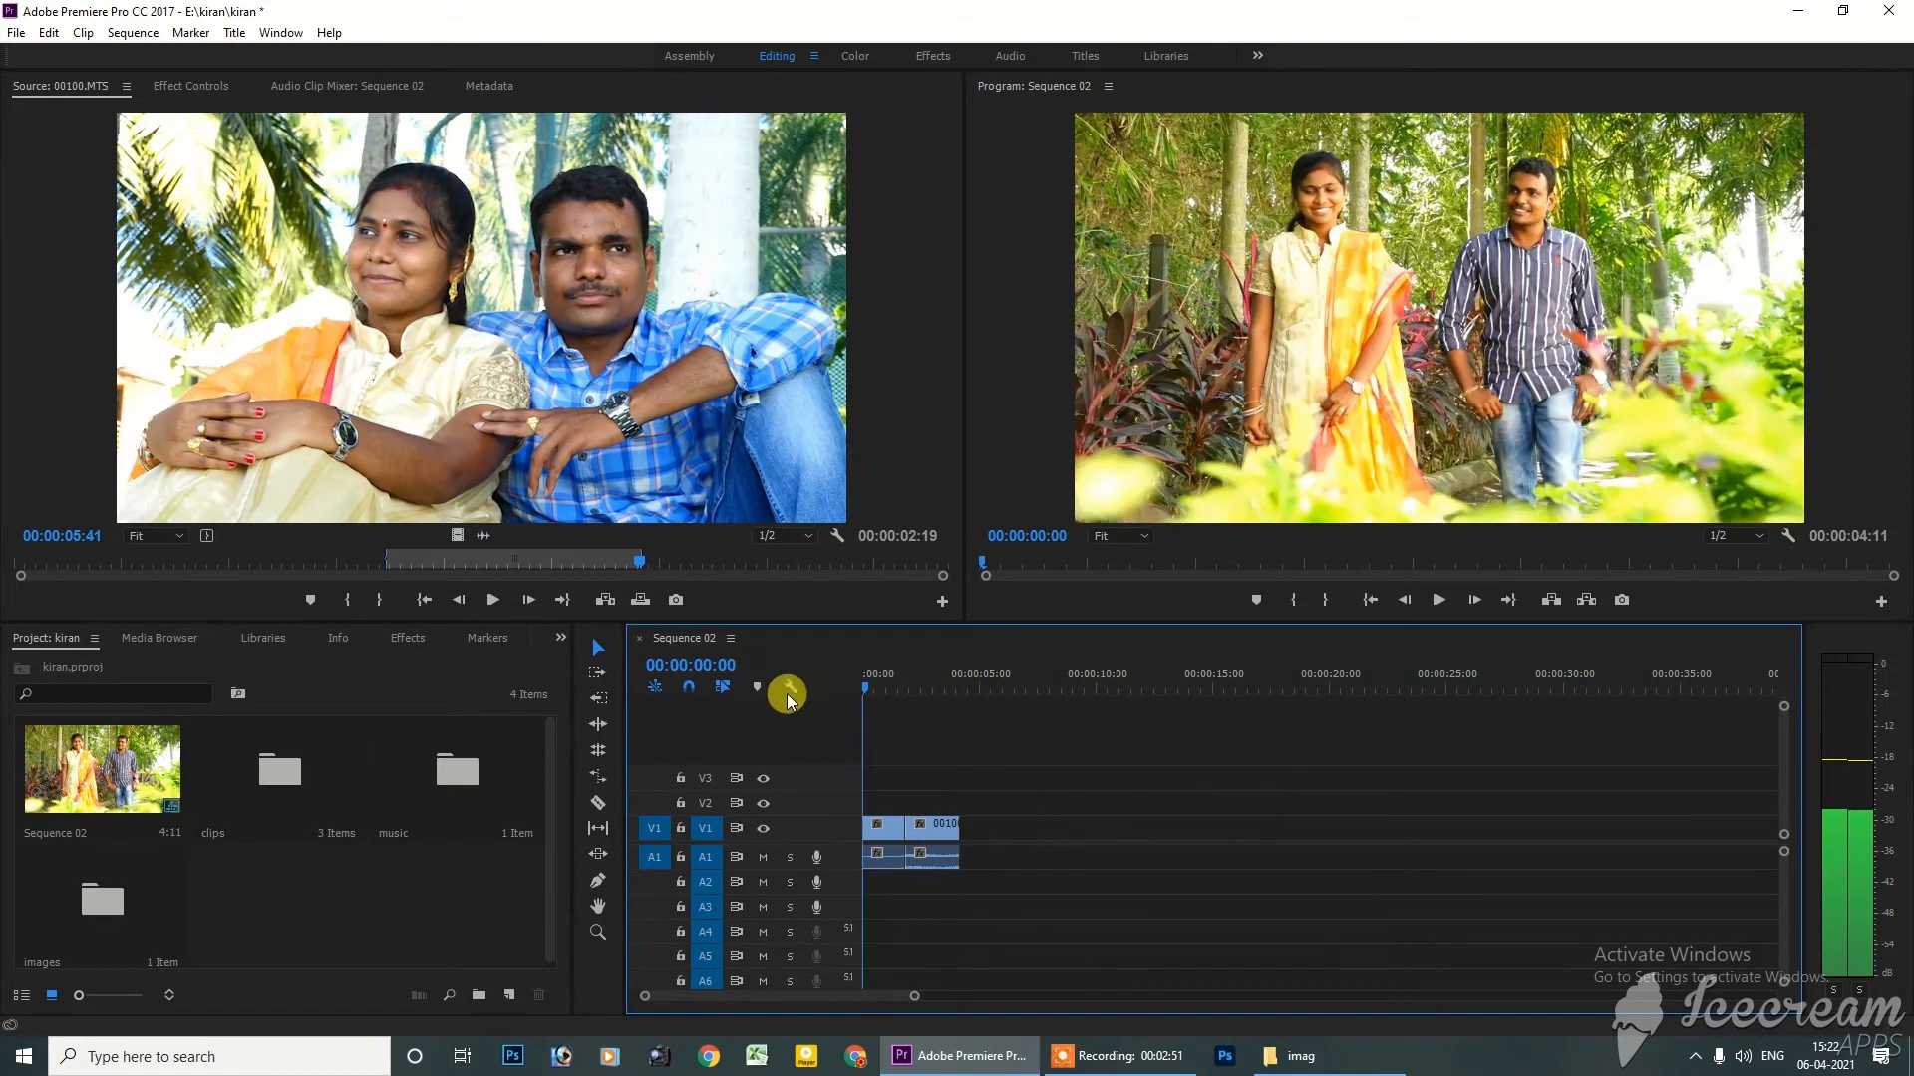
click(1253, 289)
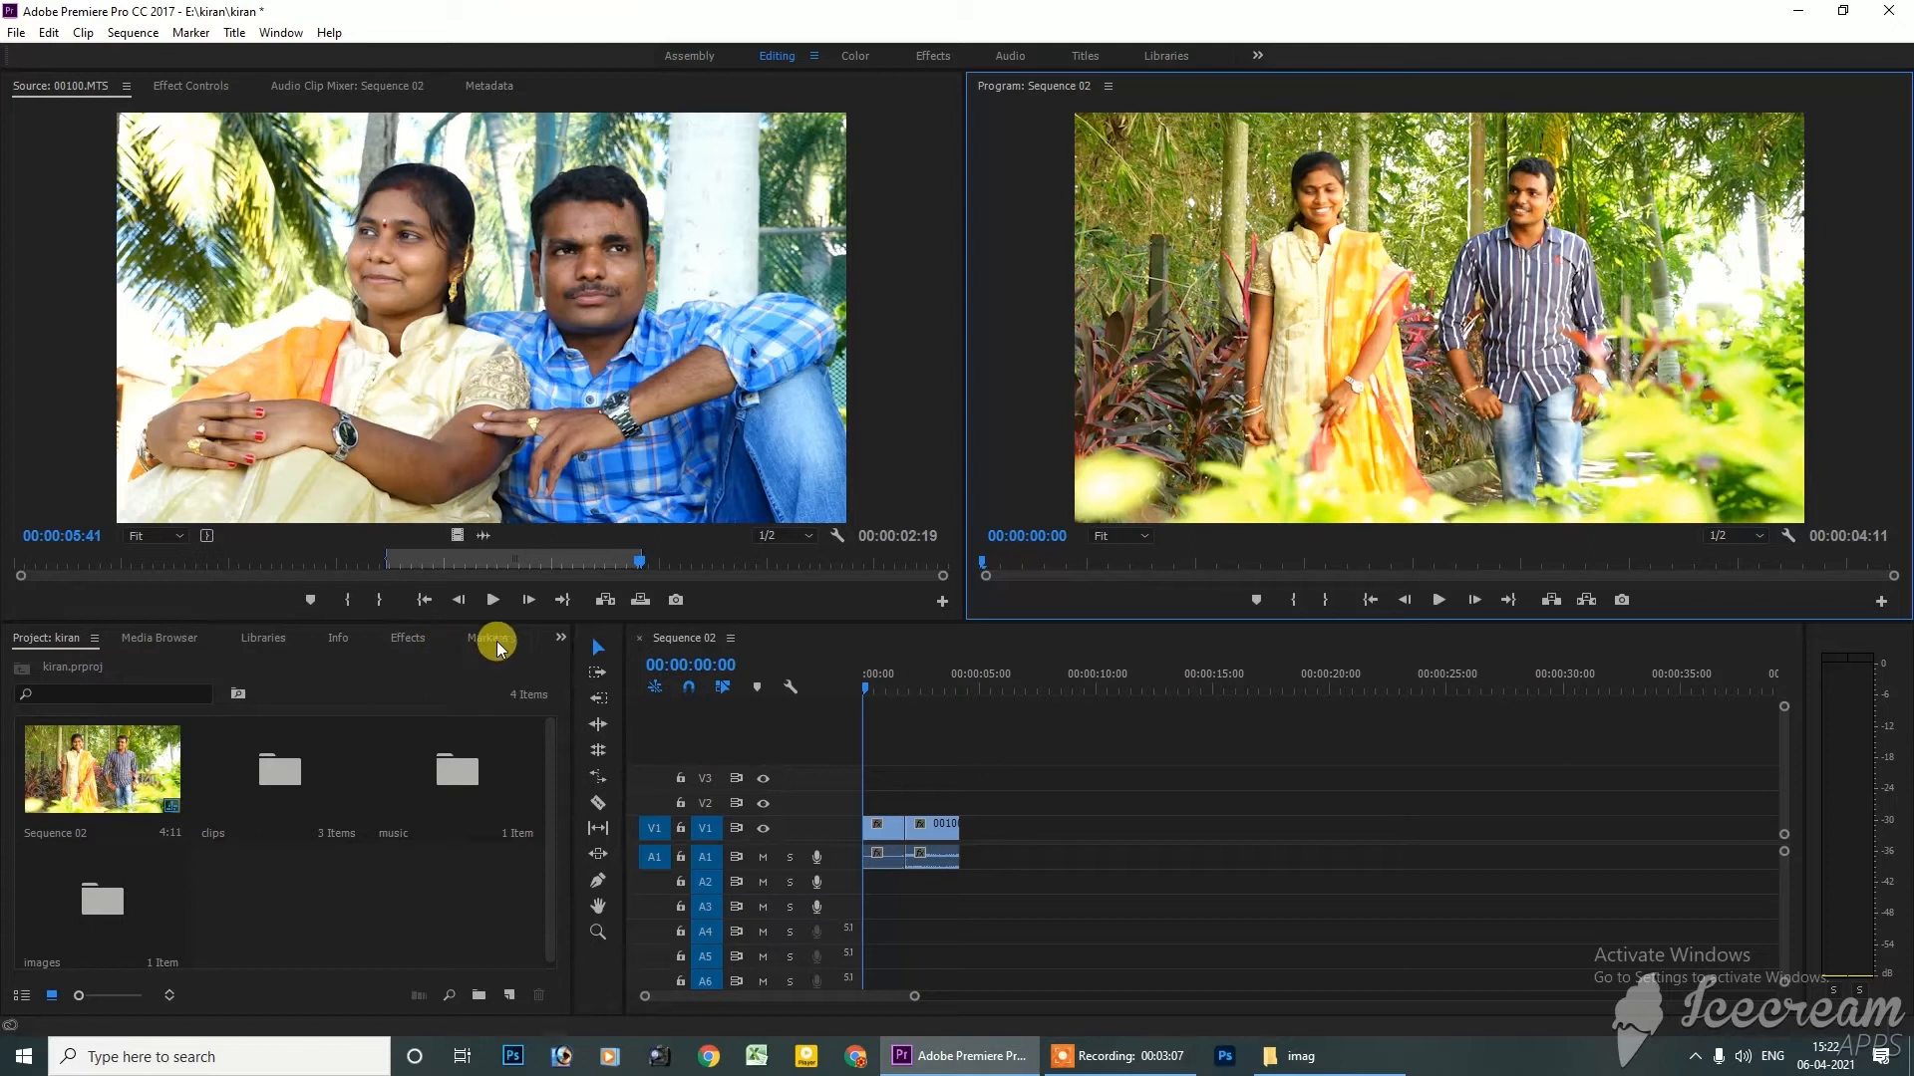
Look through the Effects, Markers, Info, Libraries and Media Browser contents, and return to the project items
click(229, 643)
click(248, 641)
click(404, 643)
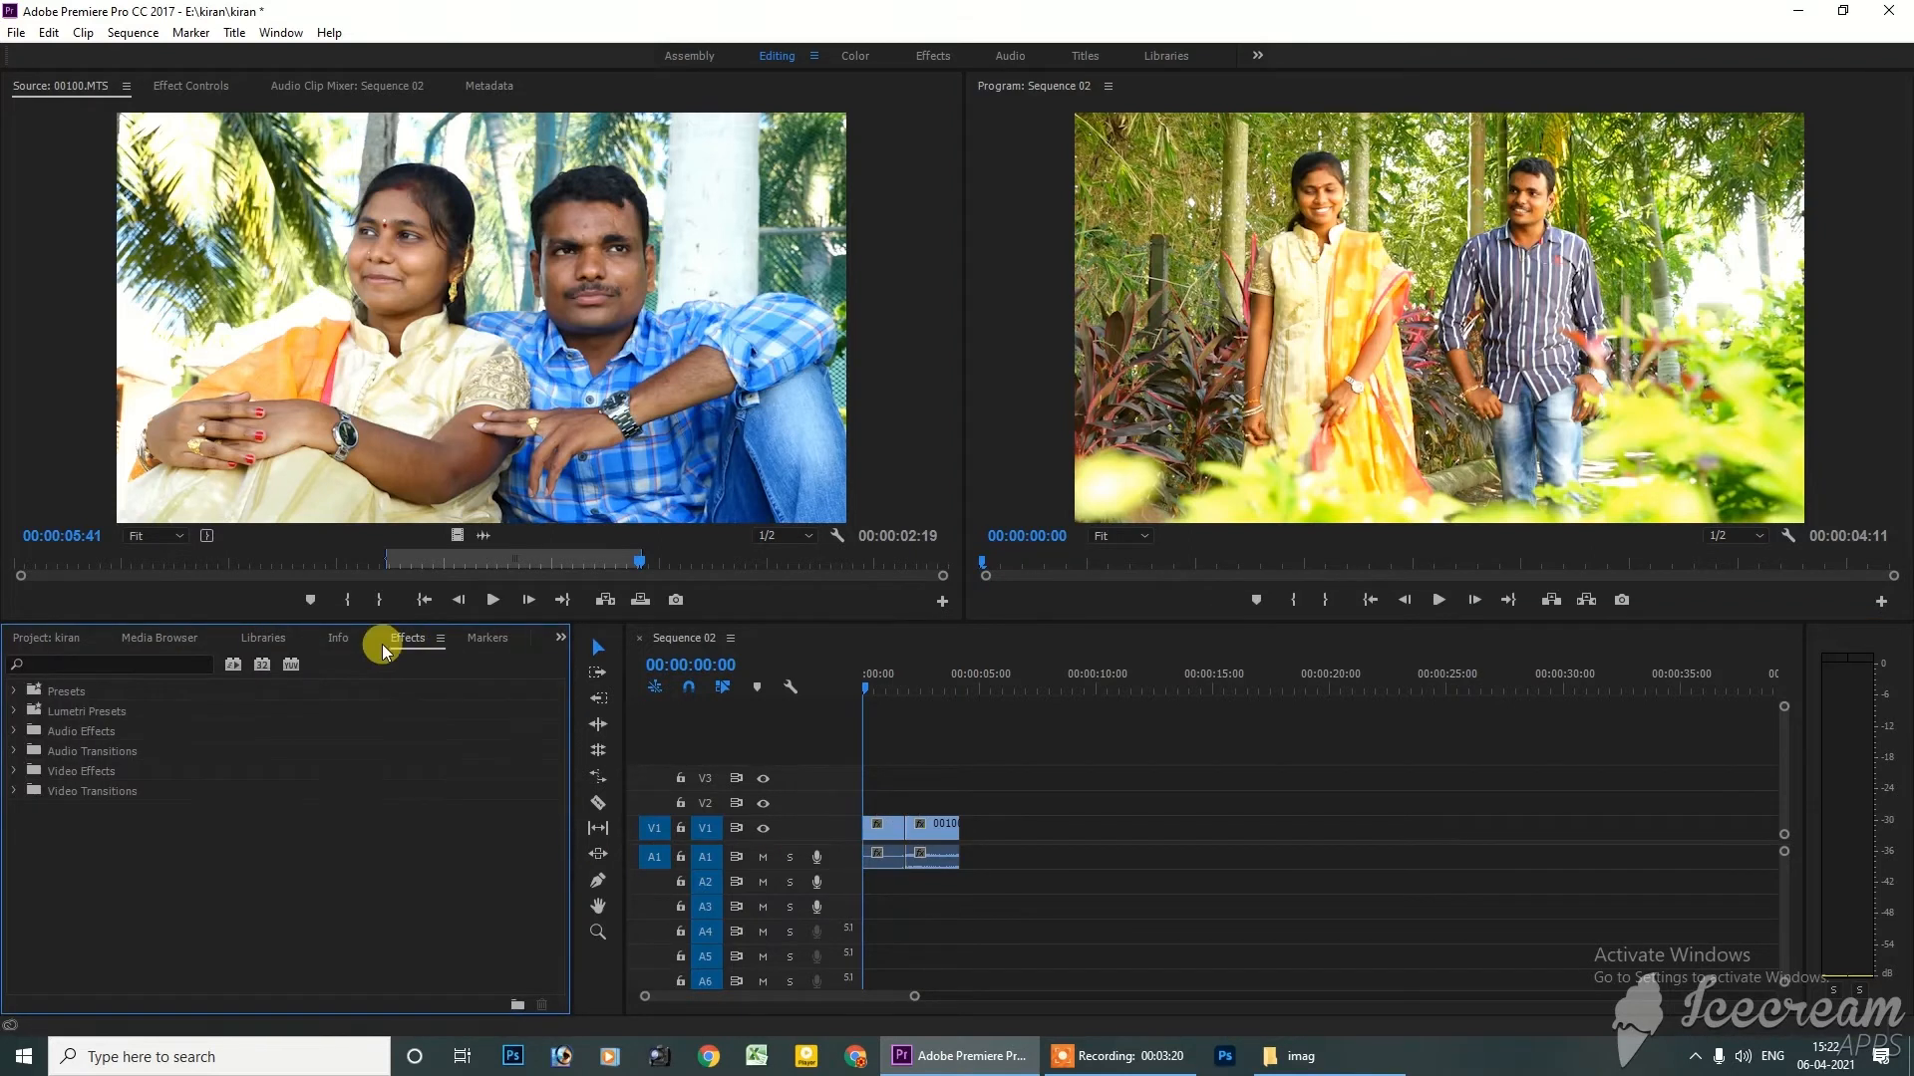
click(501, 645)
click(365, 638)
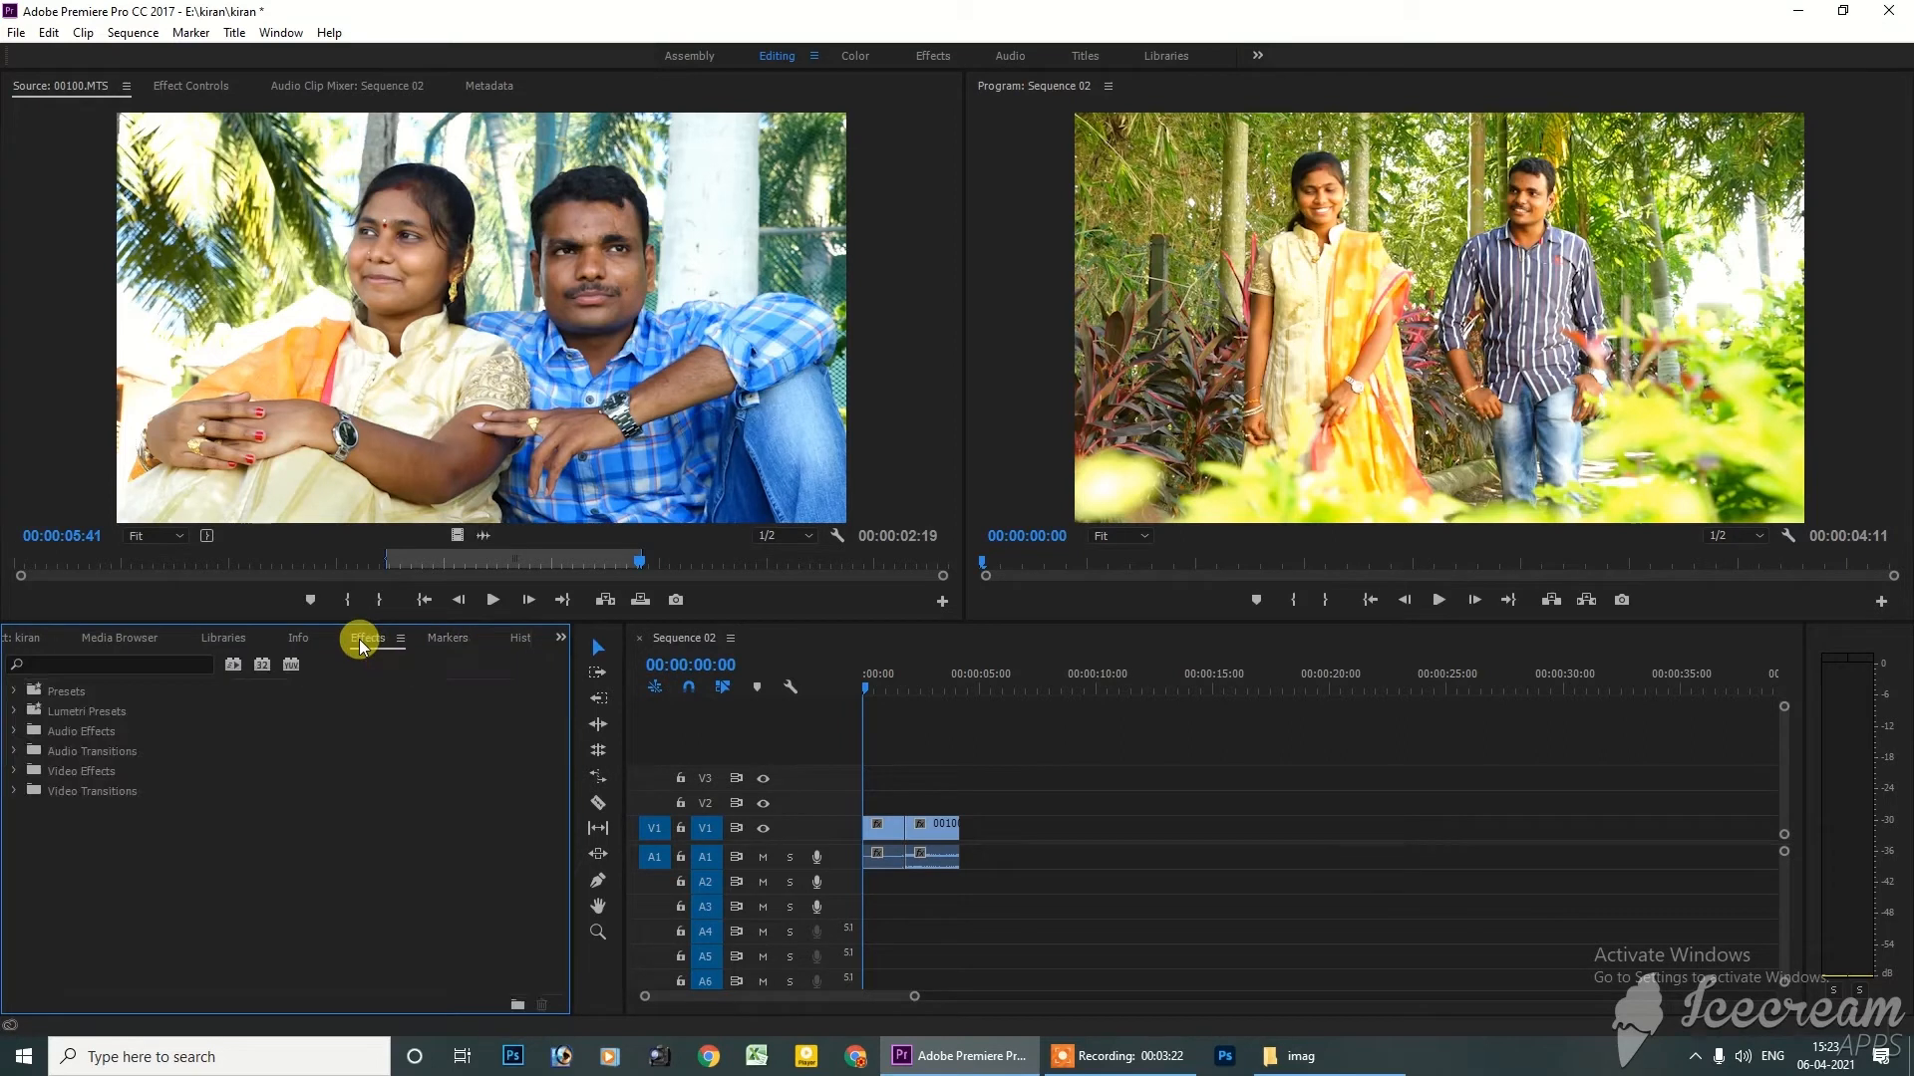
click(444, 638)
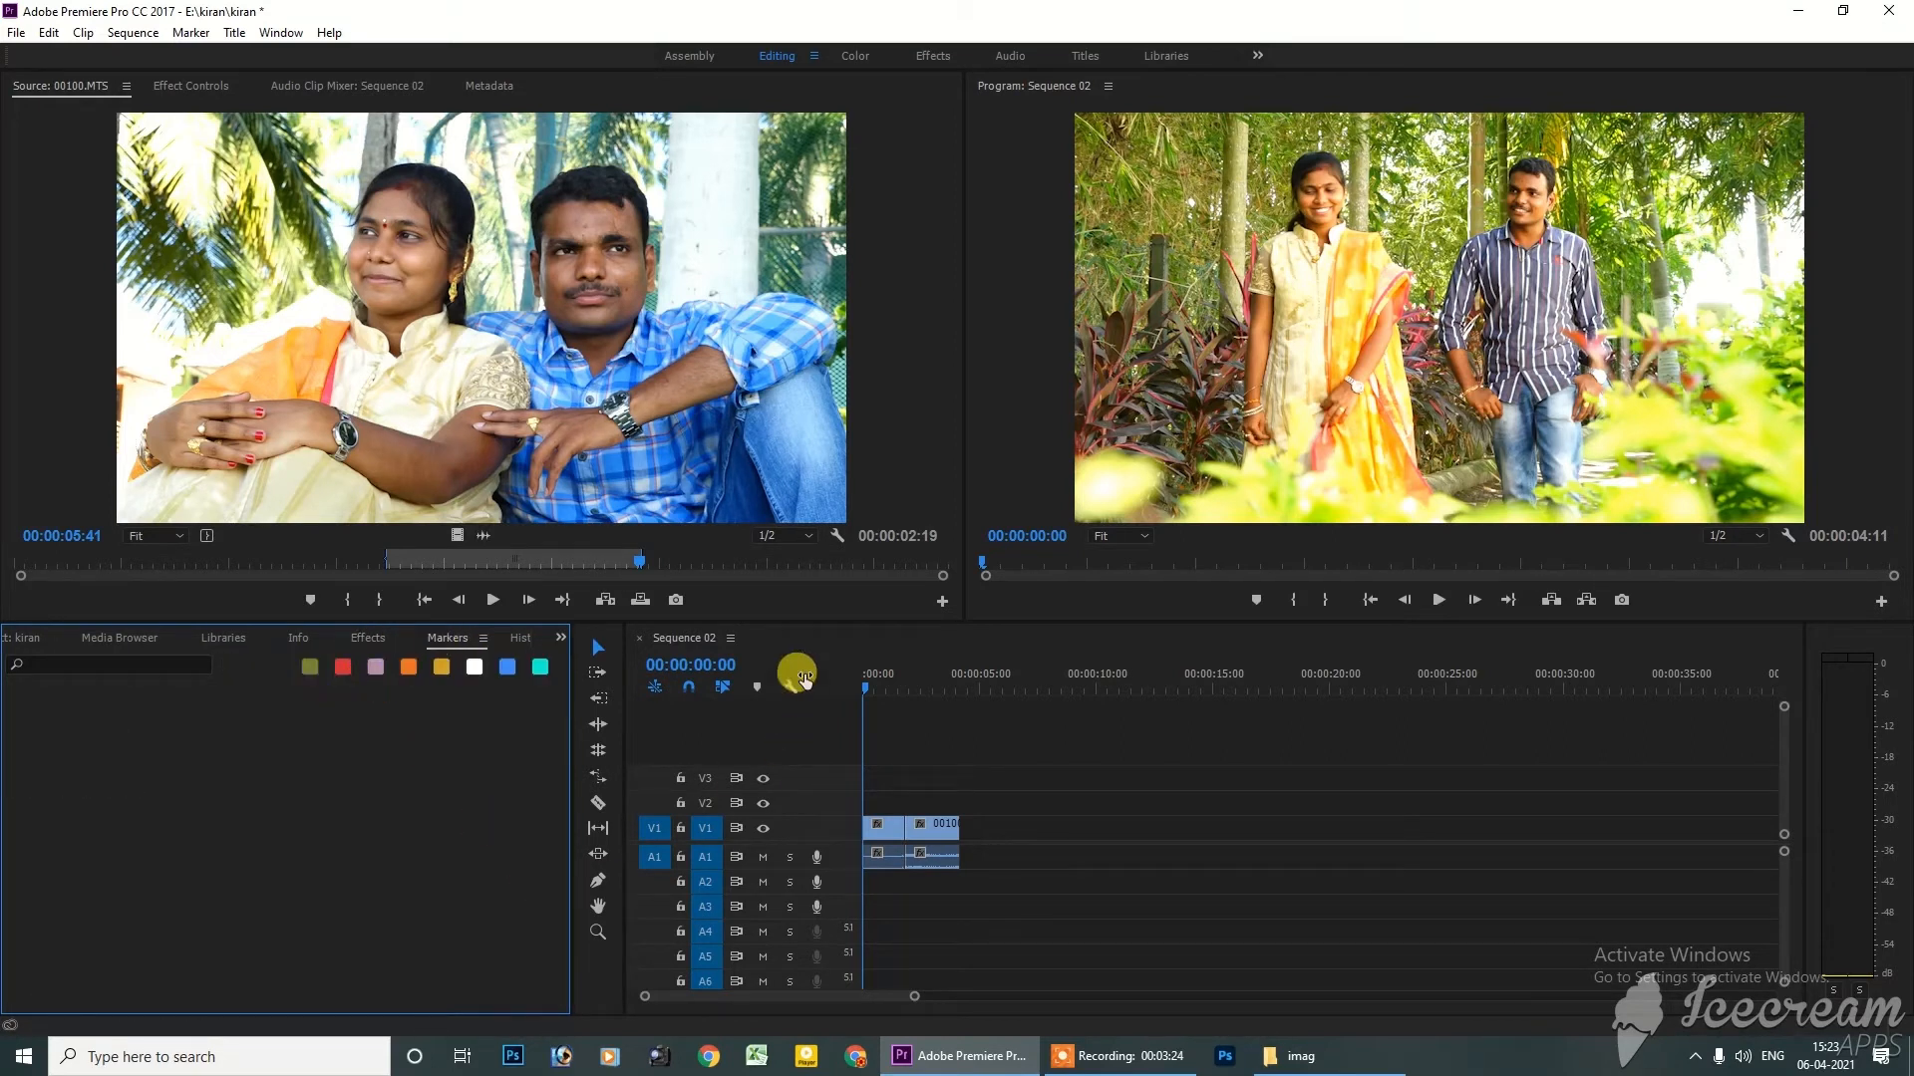
click(371, 639)
click(267, 638)
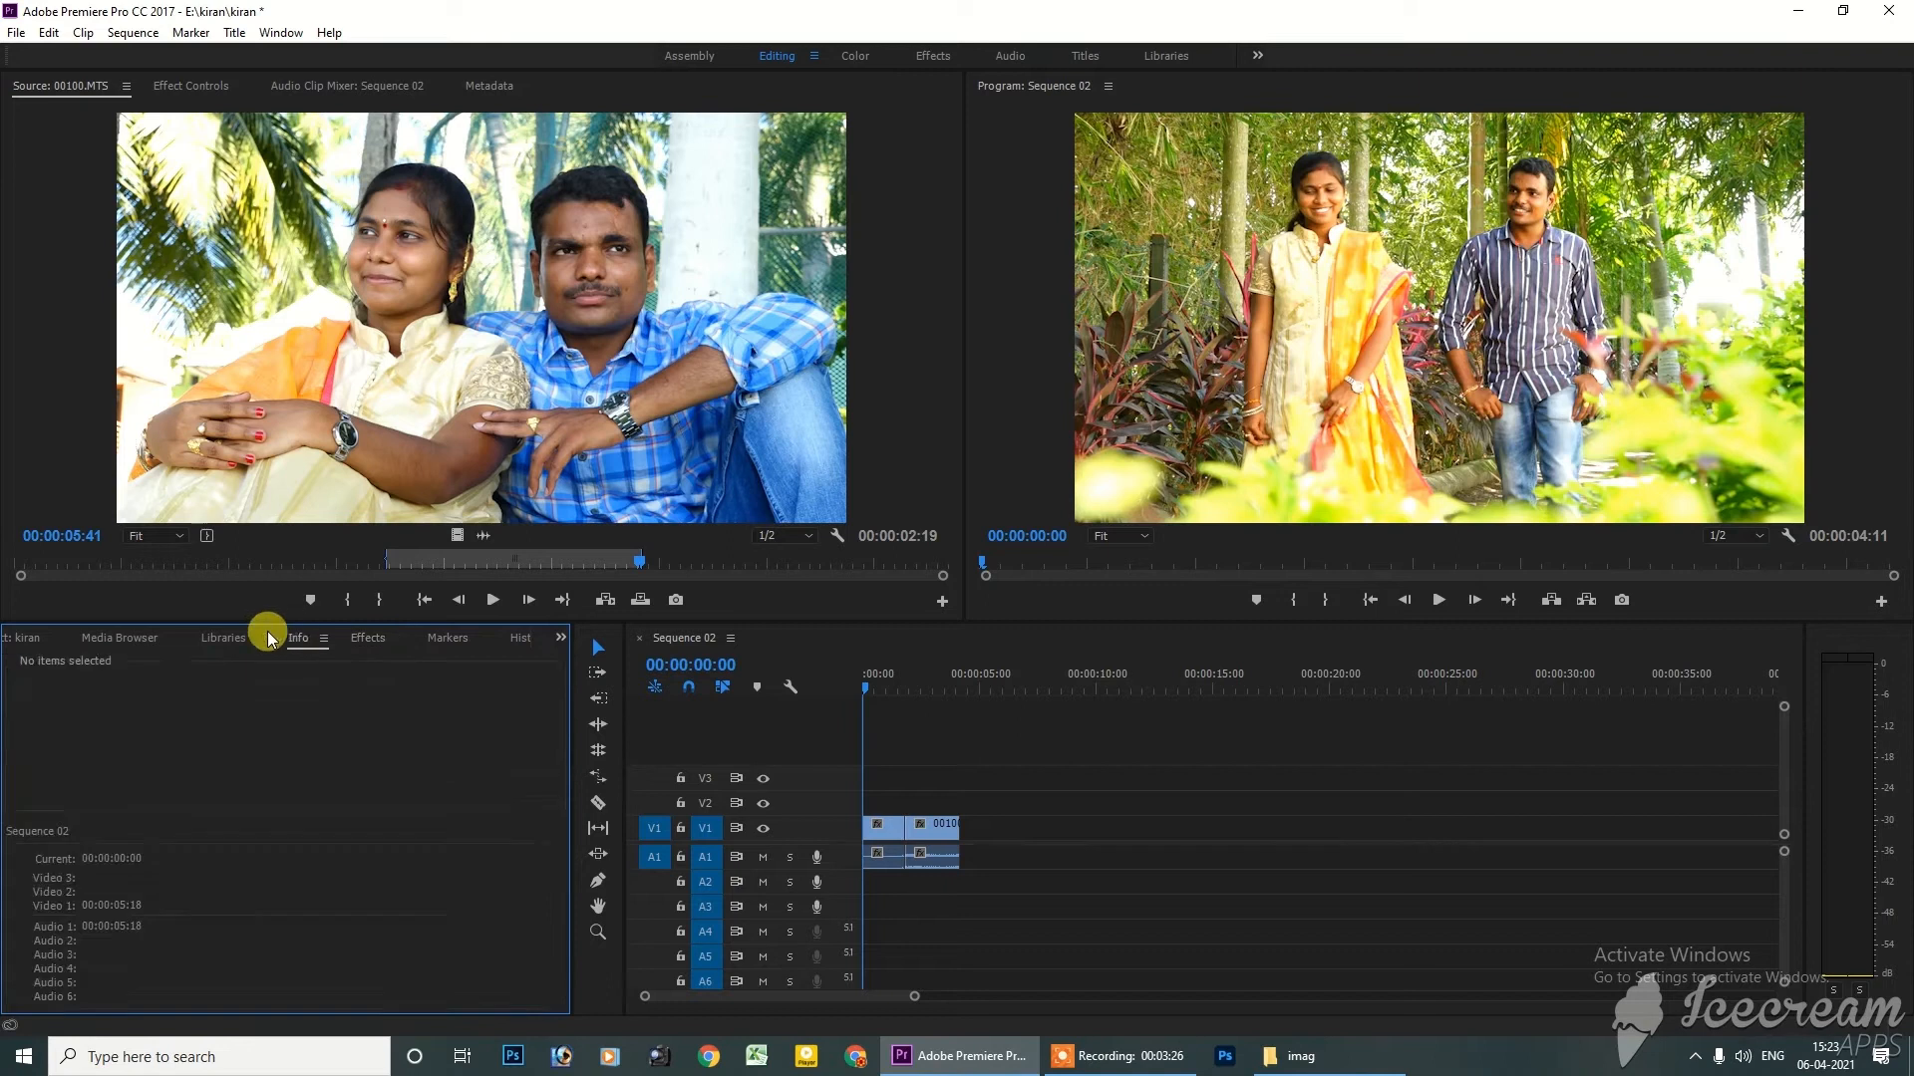
click(208, 641)
click(120, 638)
click(21, 638)
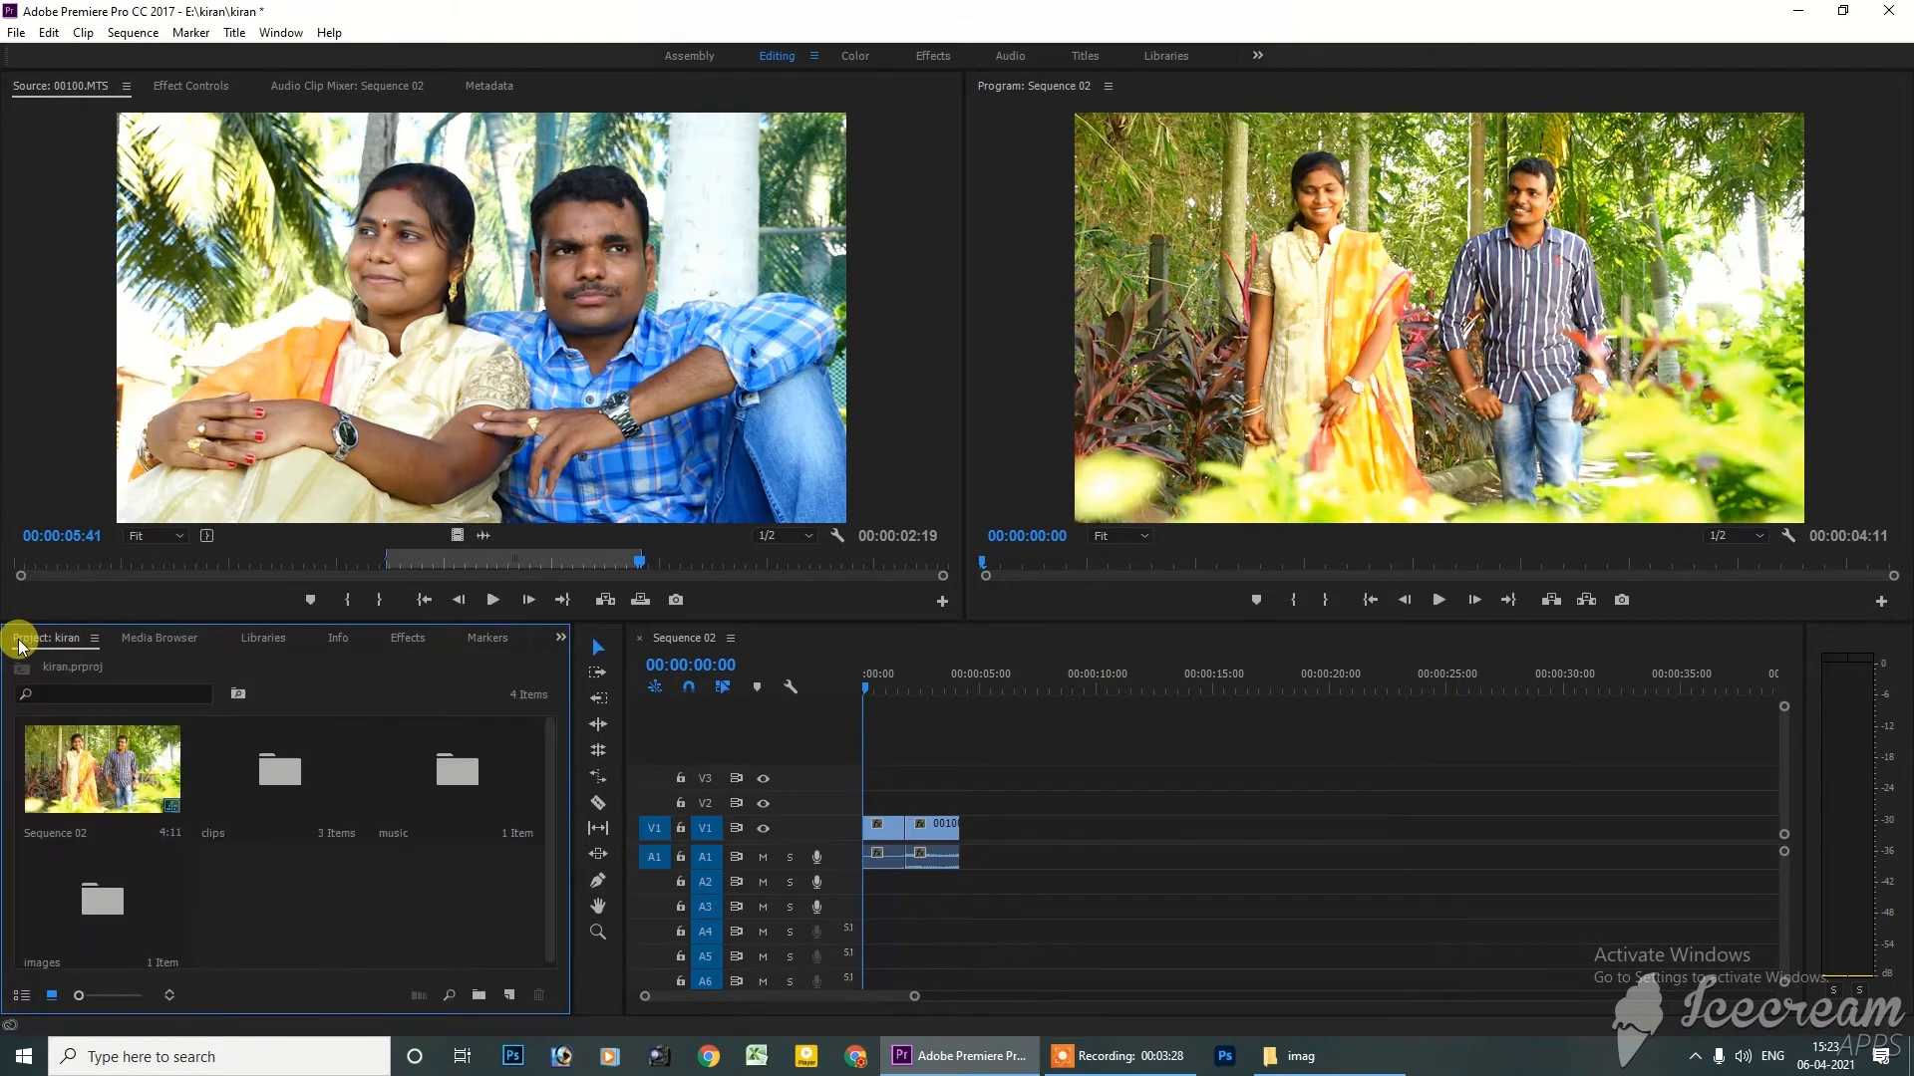
click(391, 637)
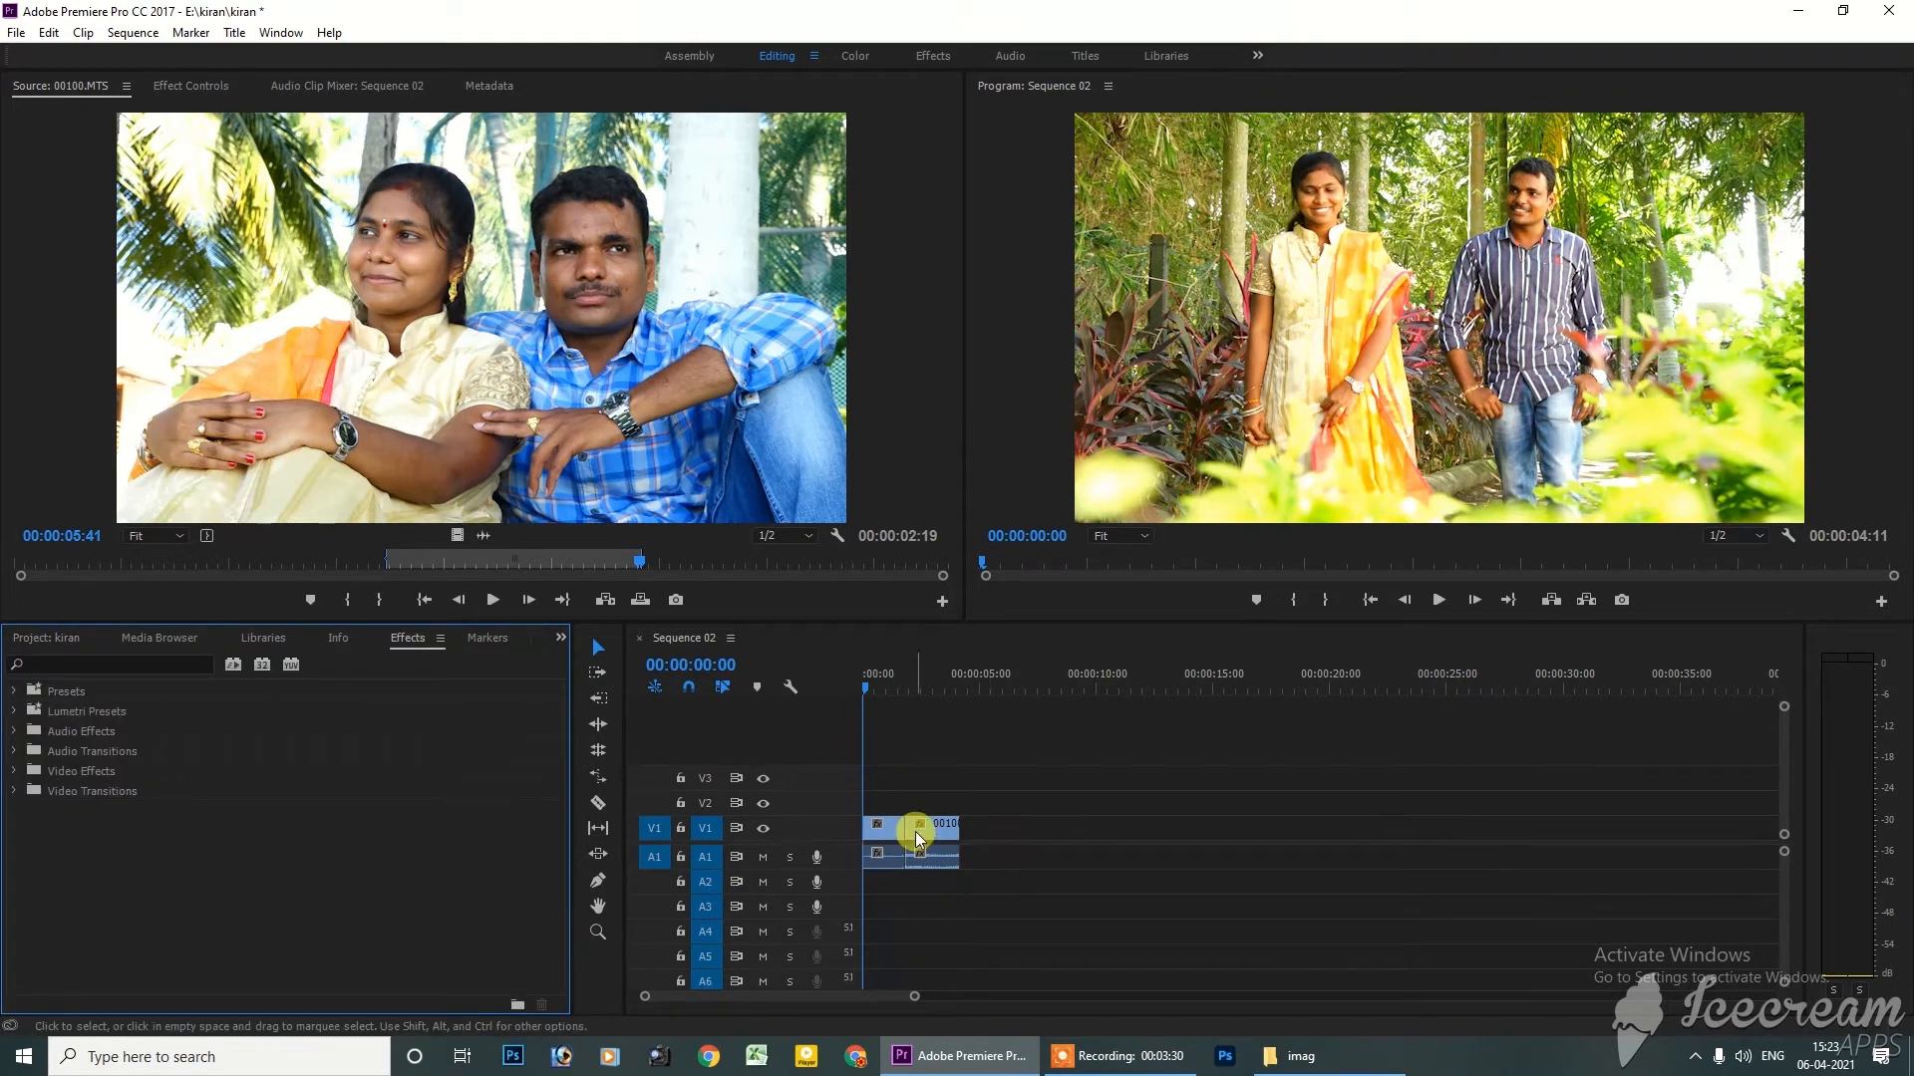
click(39, 638)
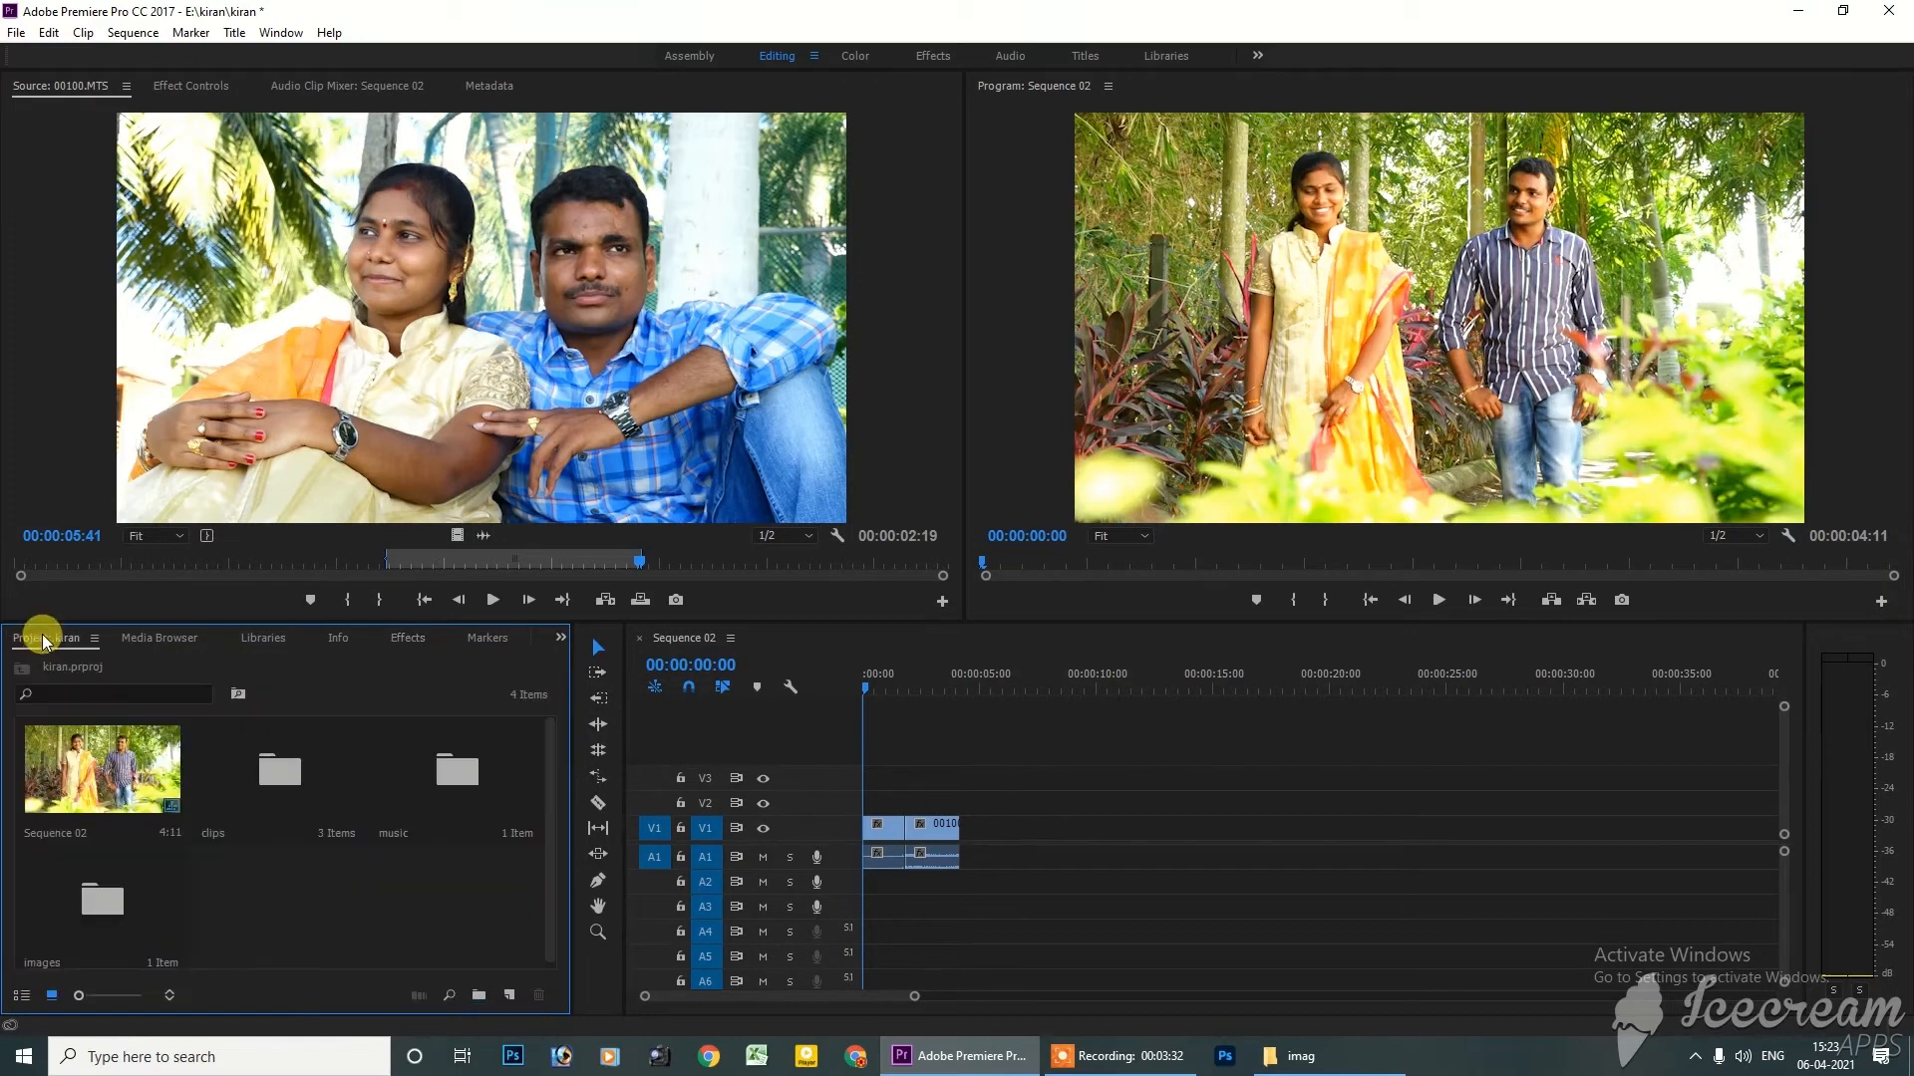
Browse the folders on drive D: in the Media Browser, and review the Libraries, Info and Effects contents before returning to the project items
click(147, 643)
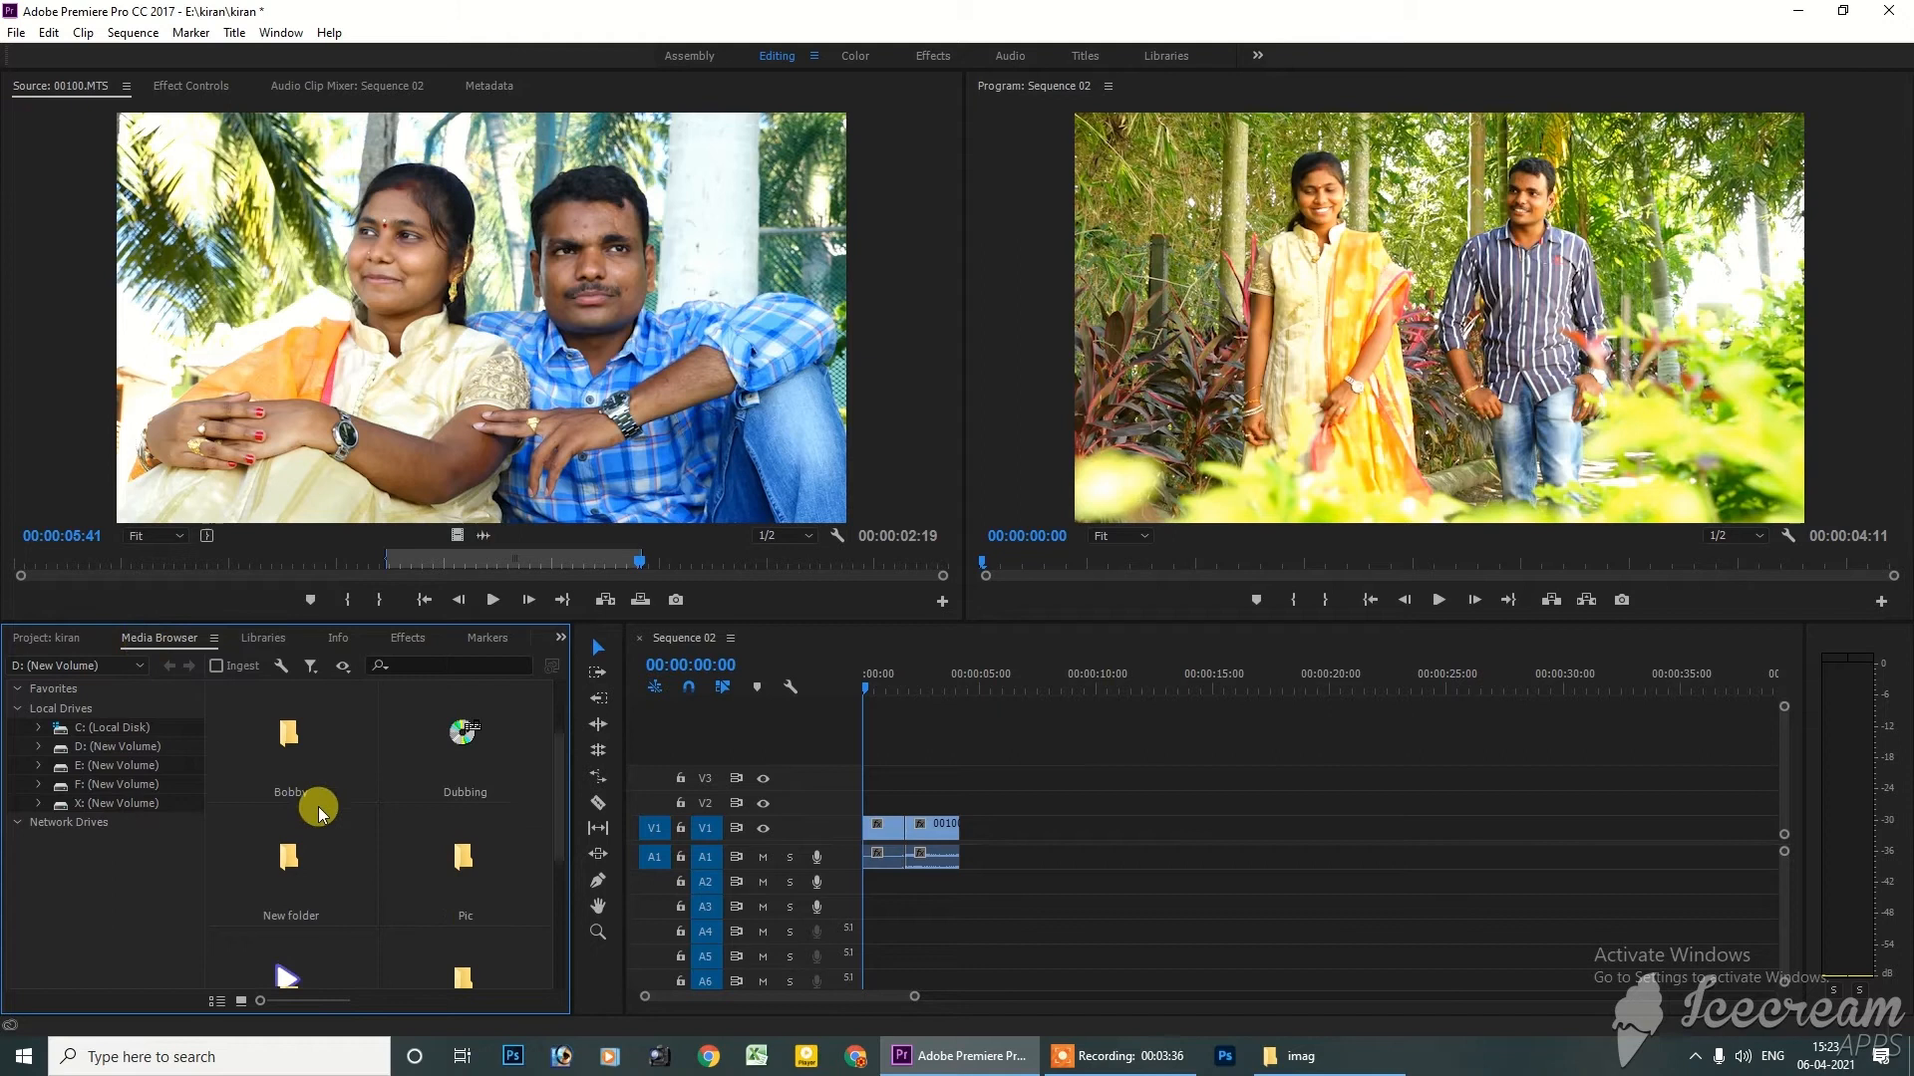
scroll(321, 812, down, 5)
scroll(321, 813, up, 5)
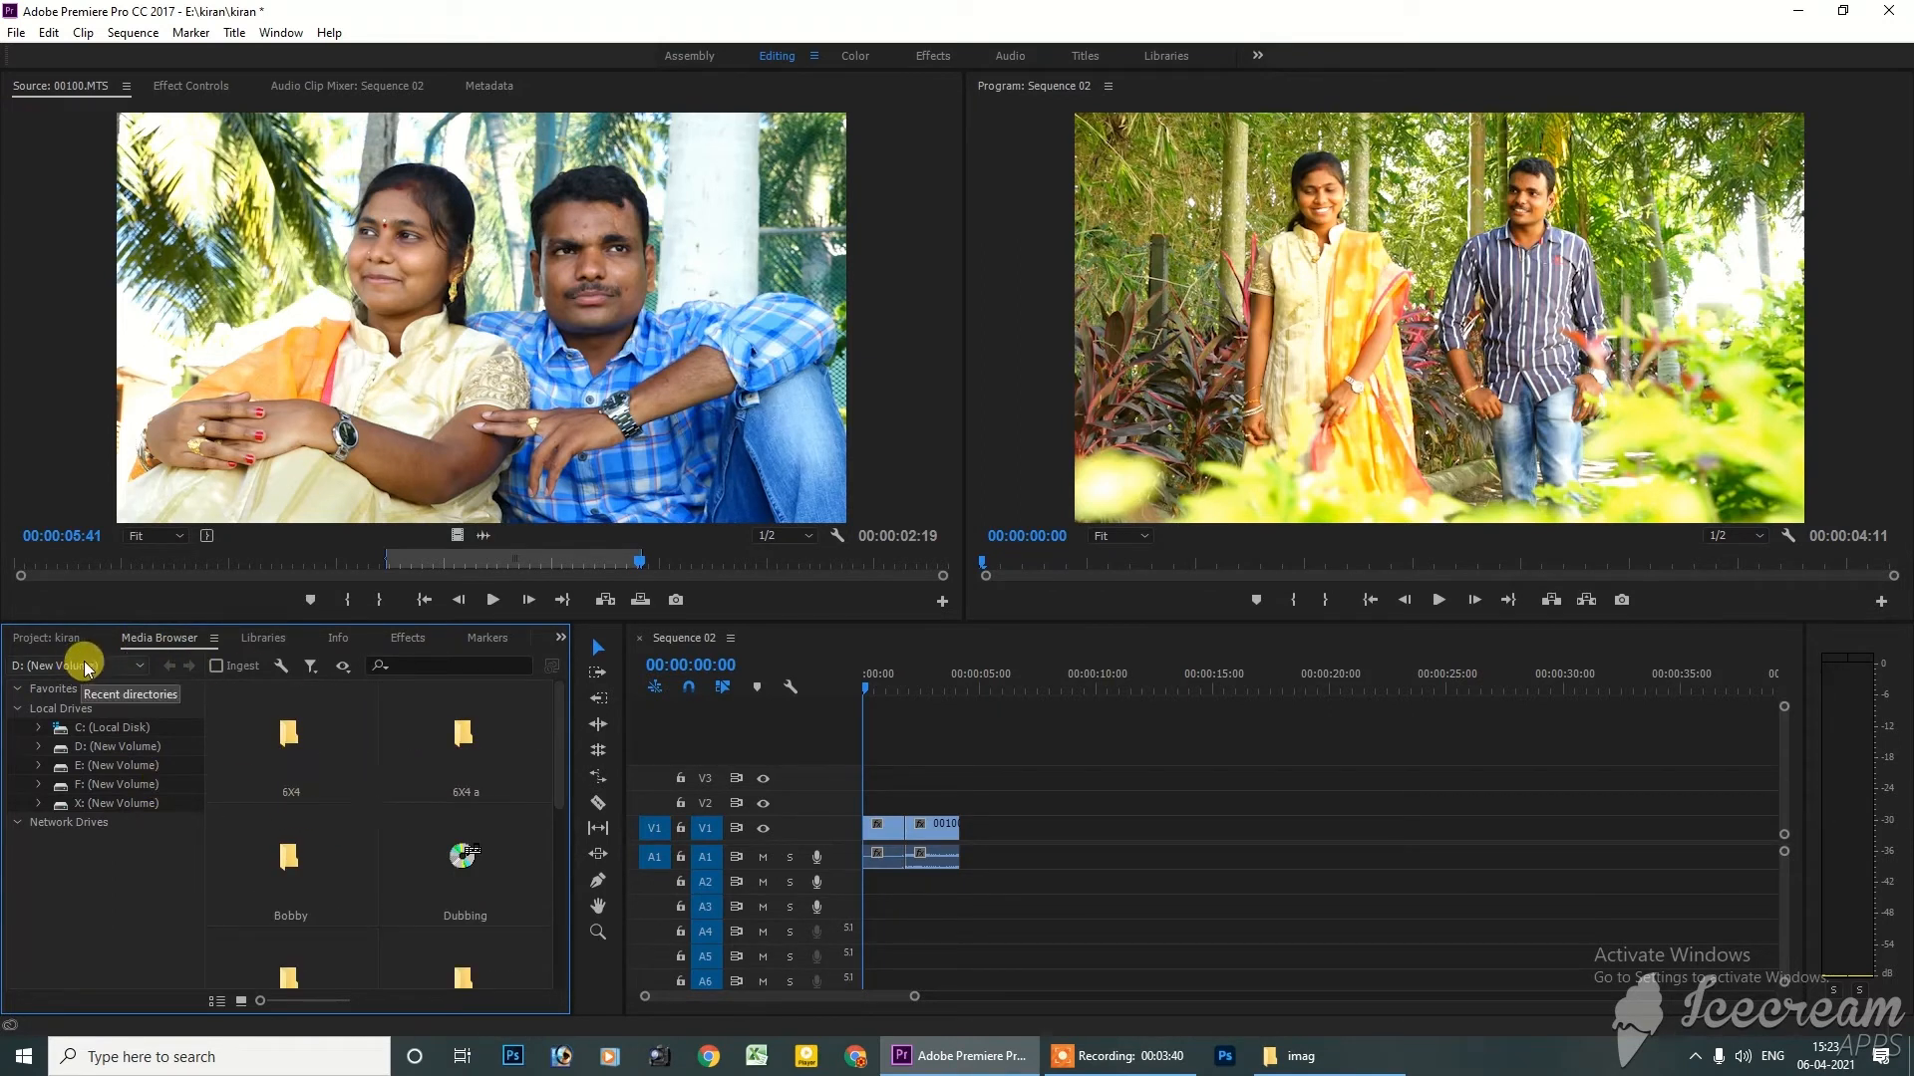
click(270, 643)
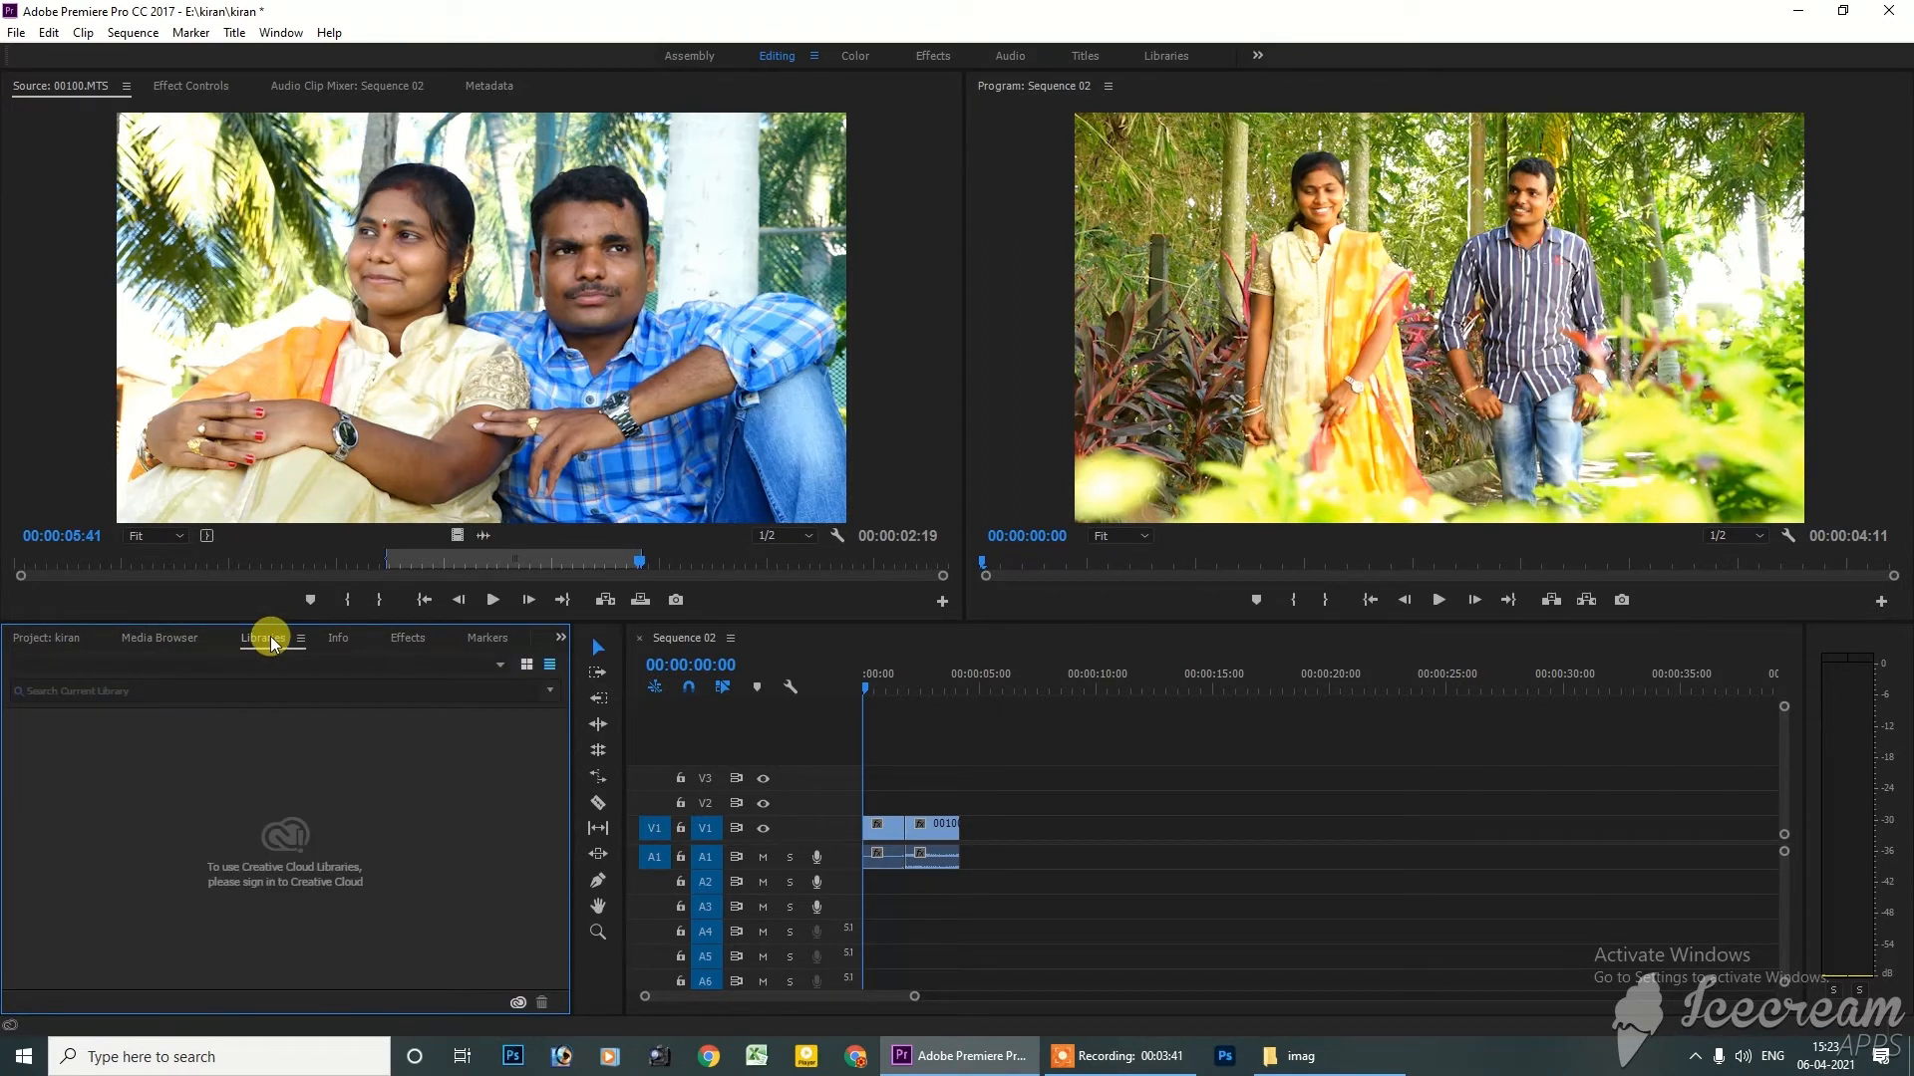
click(344, 639)
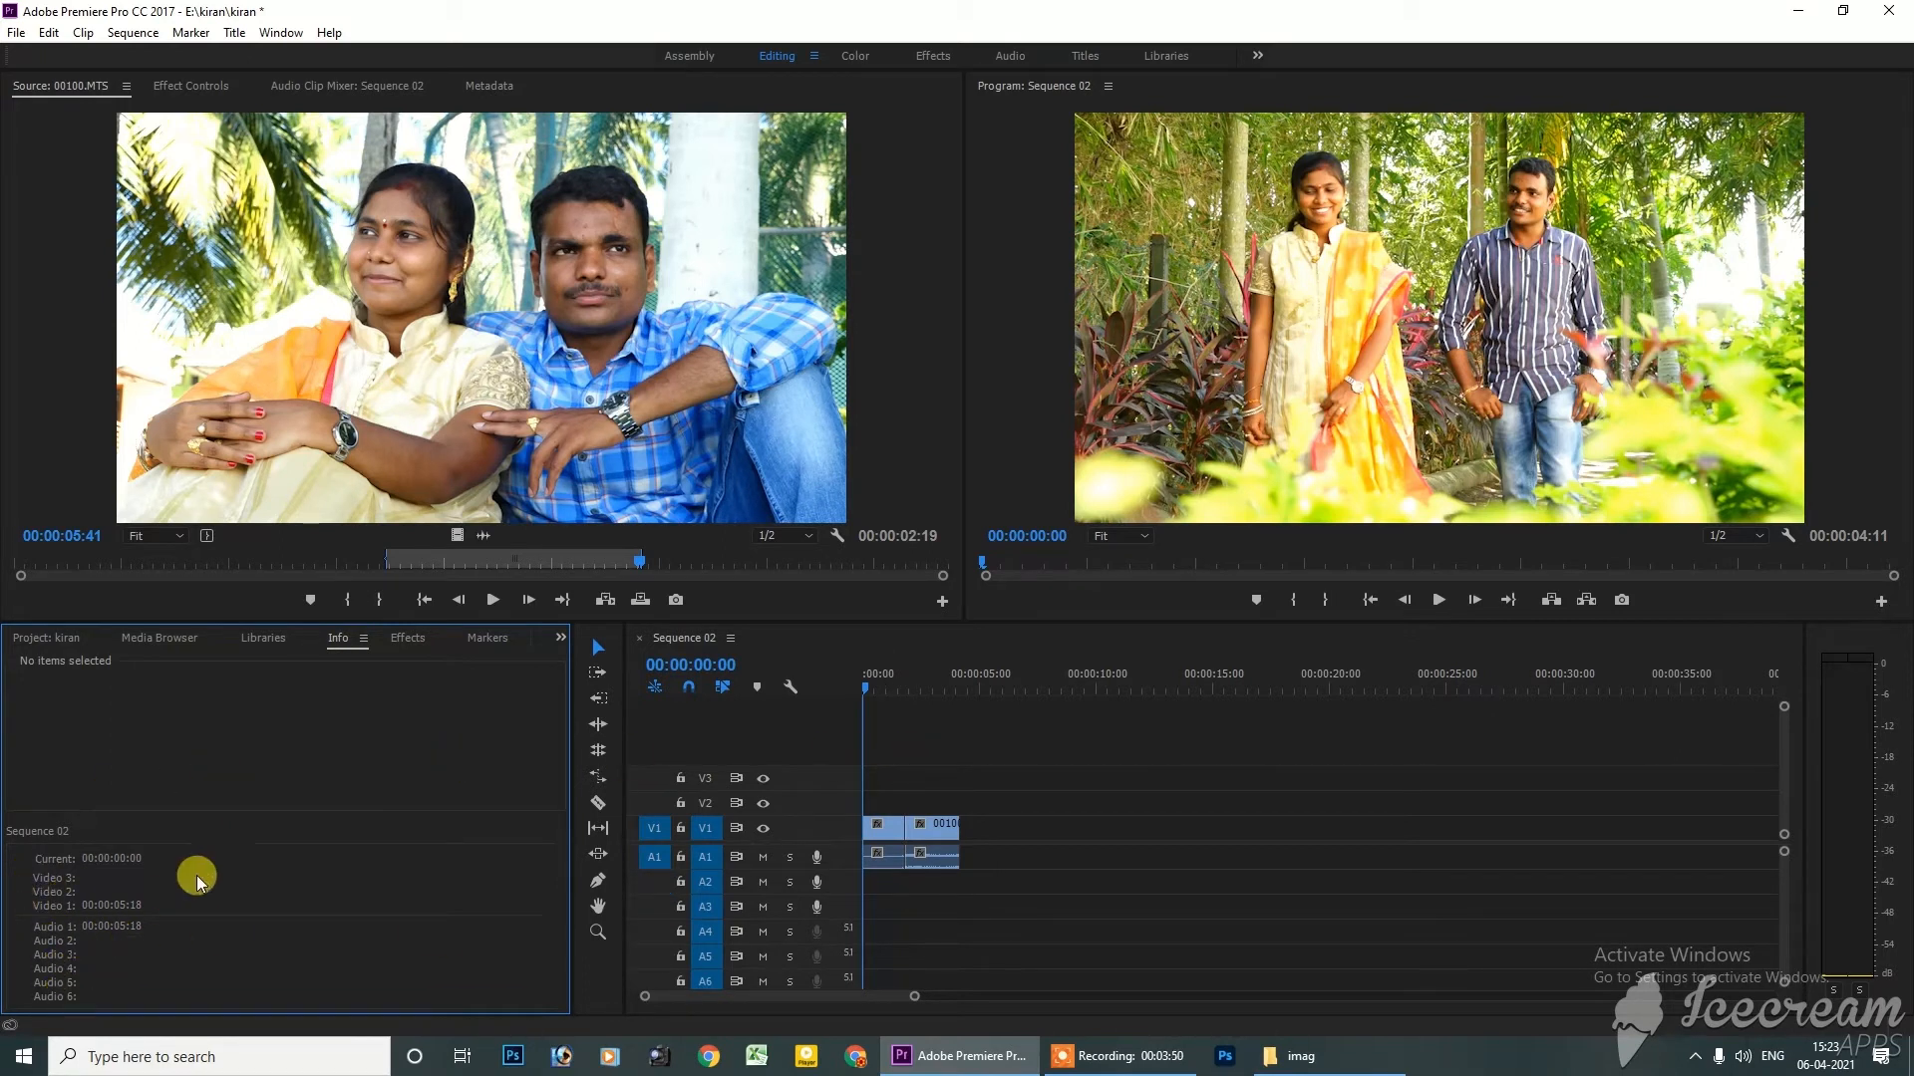
click(411, 639)
click(70, 647)
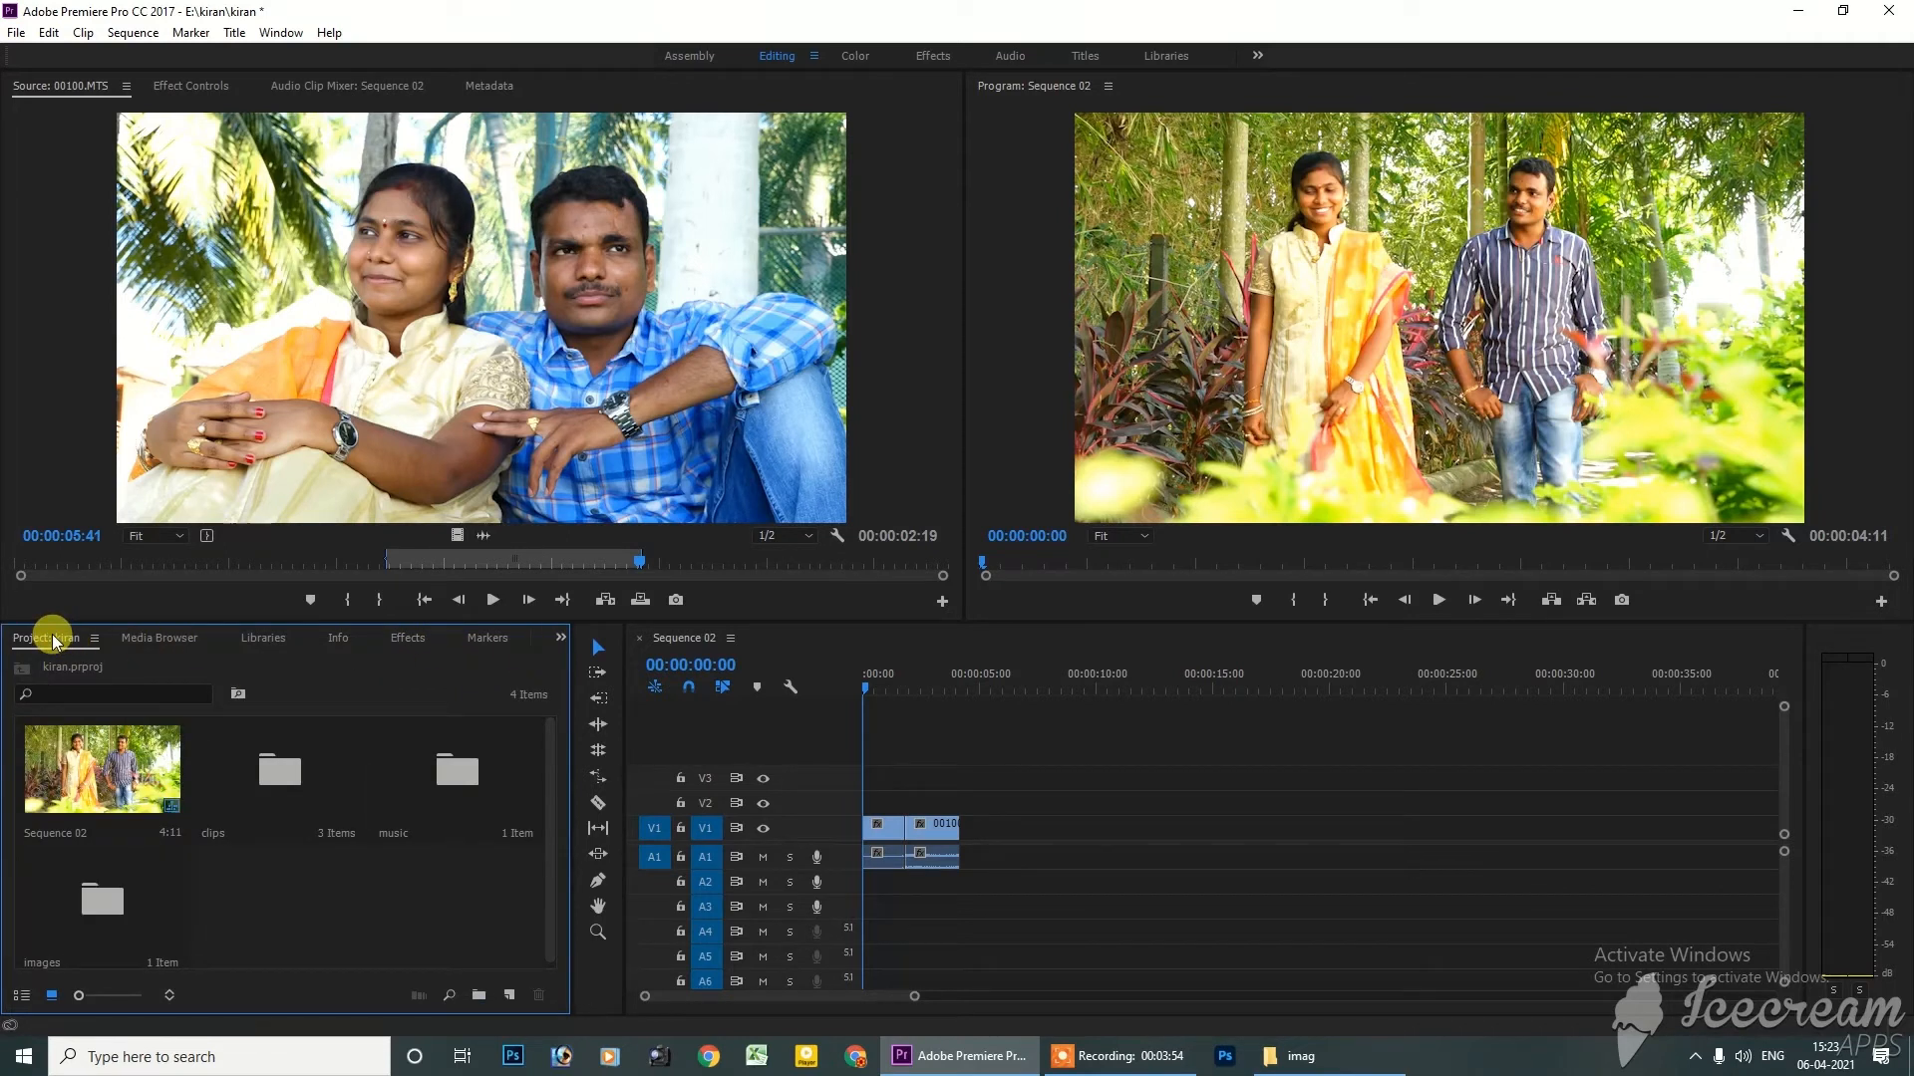
Examine the effect and transition categories and the markers list, and bring the project items back into view
click(409, 641)
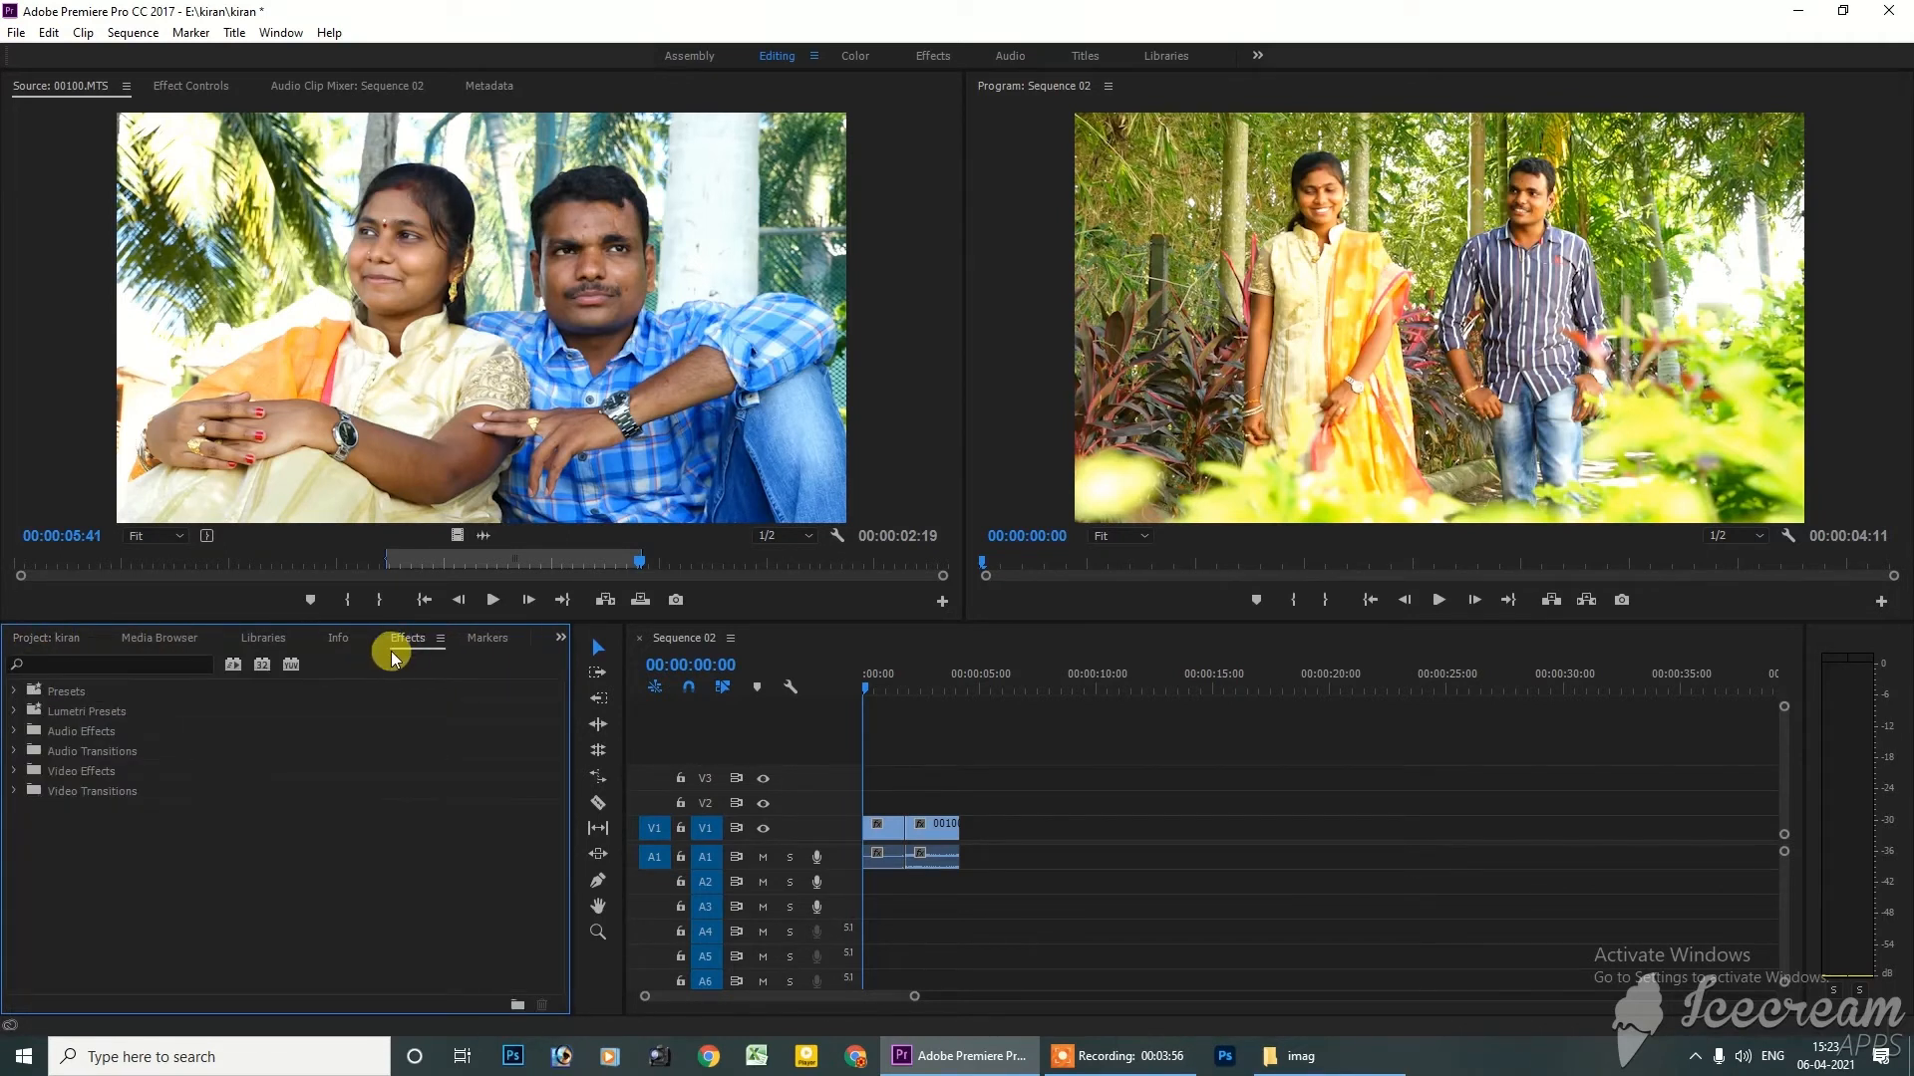
click(476, 643)
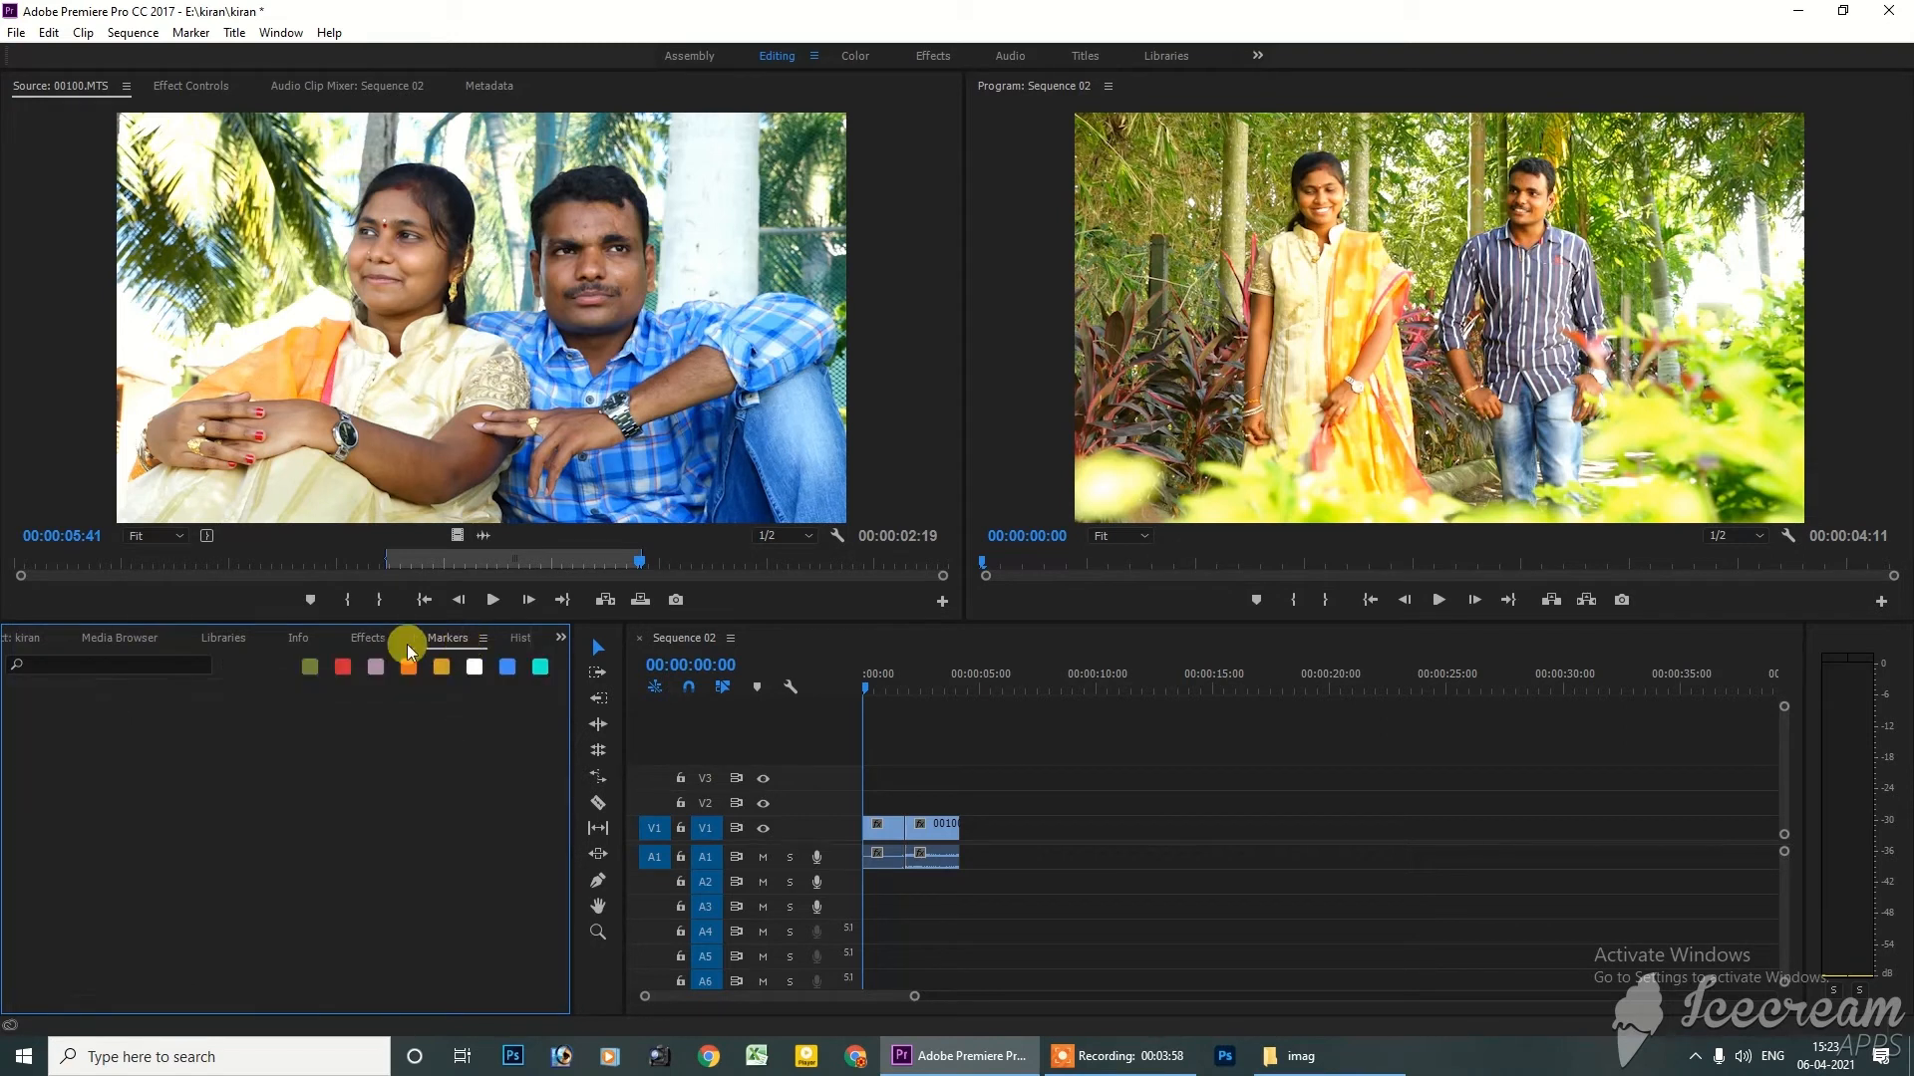
click(369, 642)
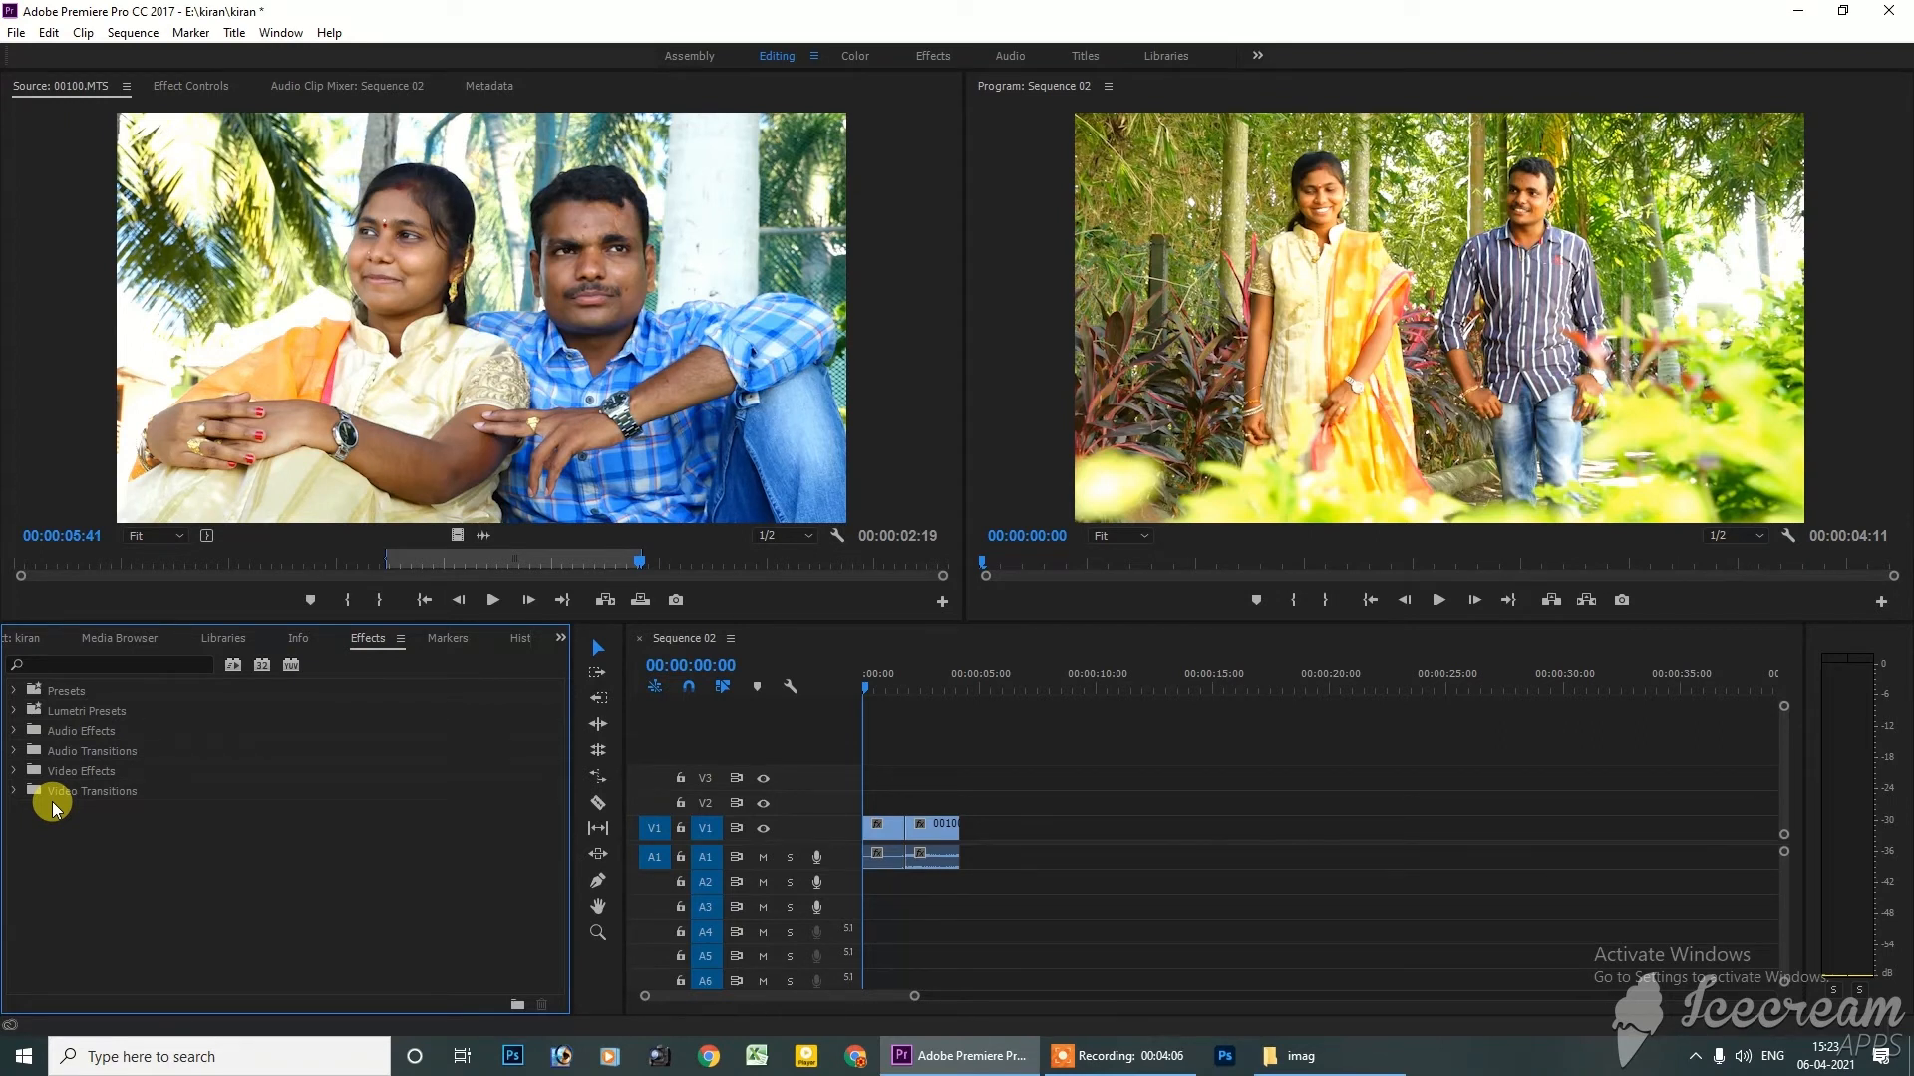
click(19, 638)
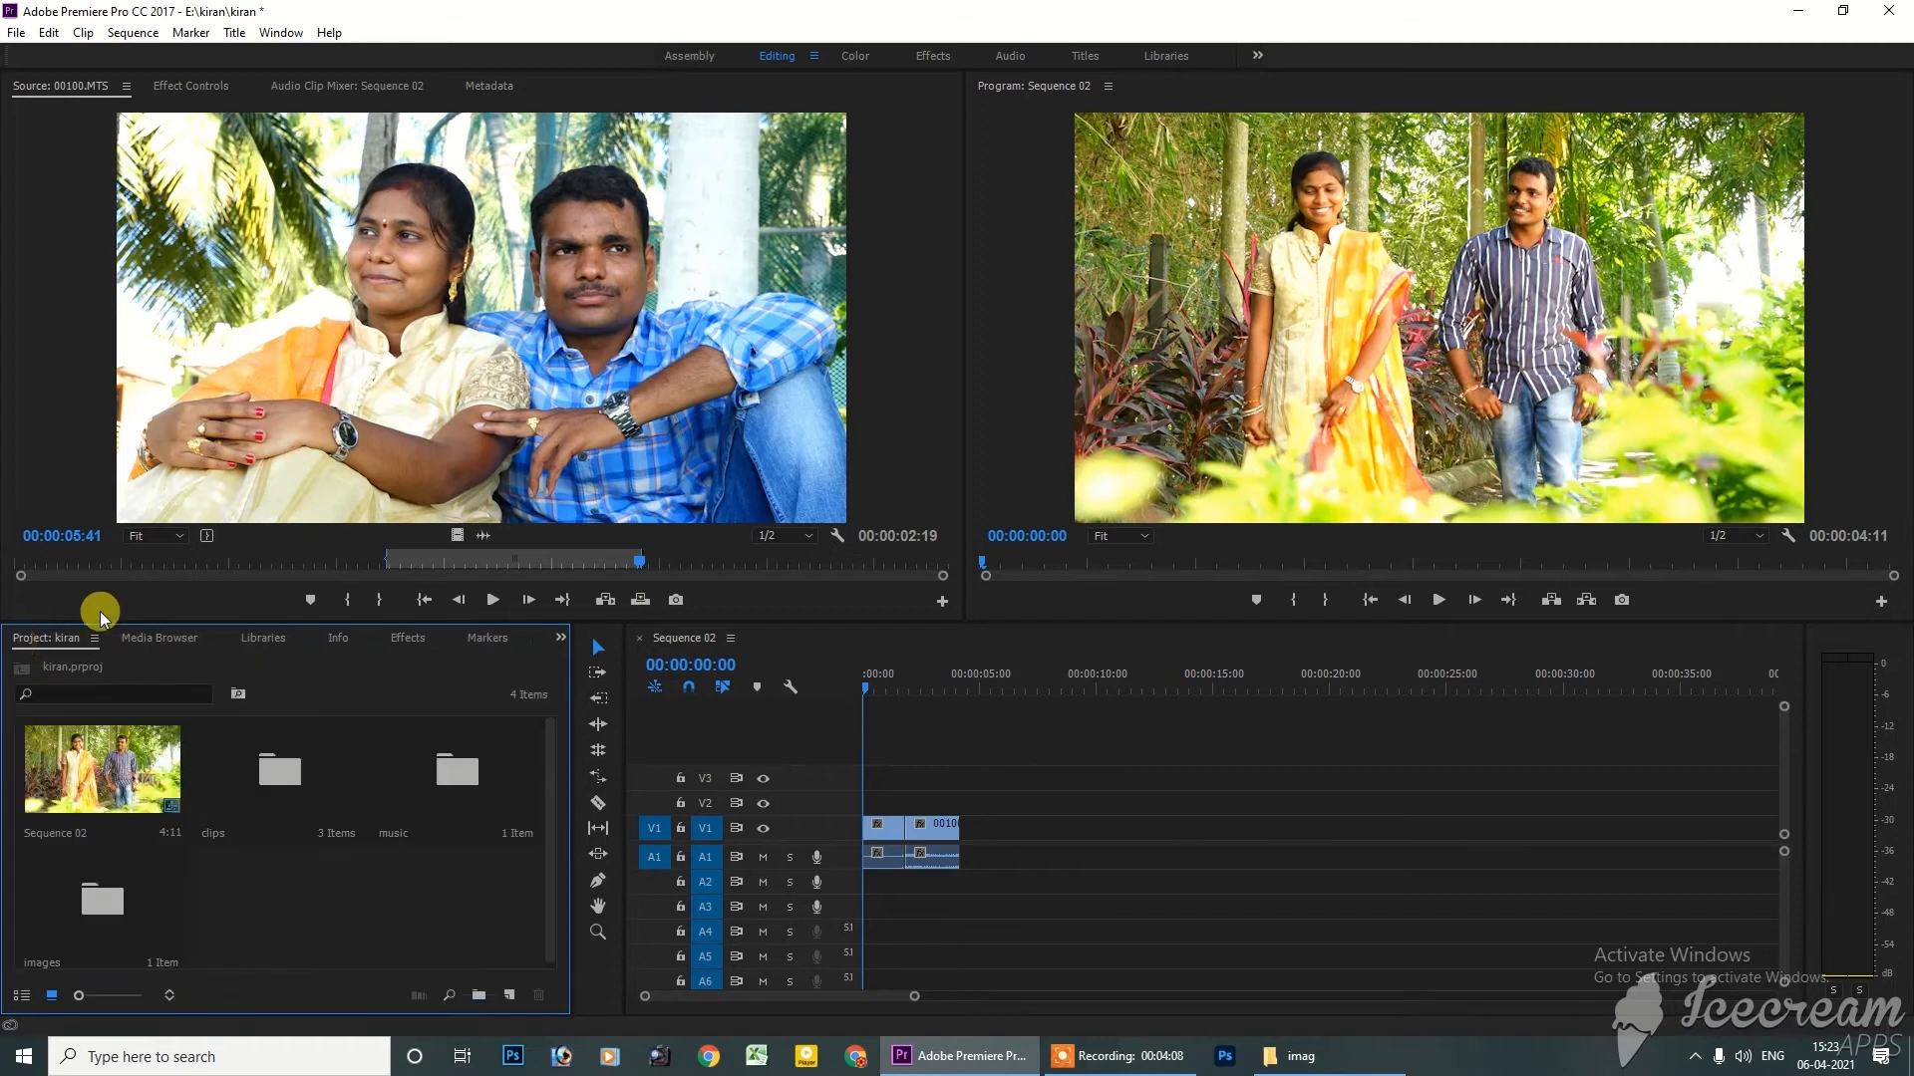
Look through the Source Monitor, Effect Controls, Audio Clip Mixer and Metadata contents, and bring Effect Controls back into view
click(89, 94)
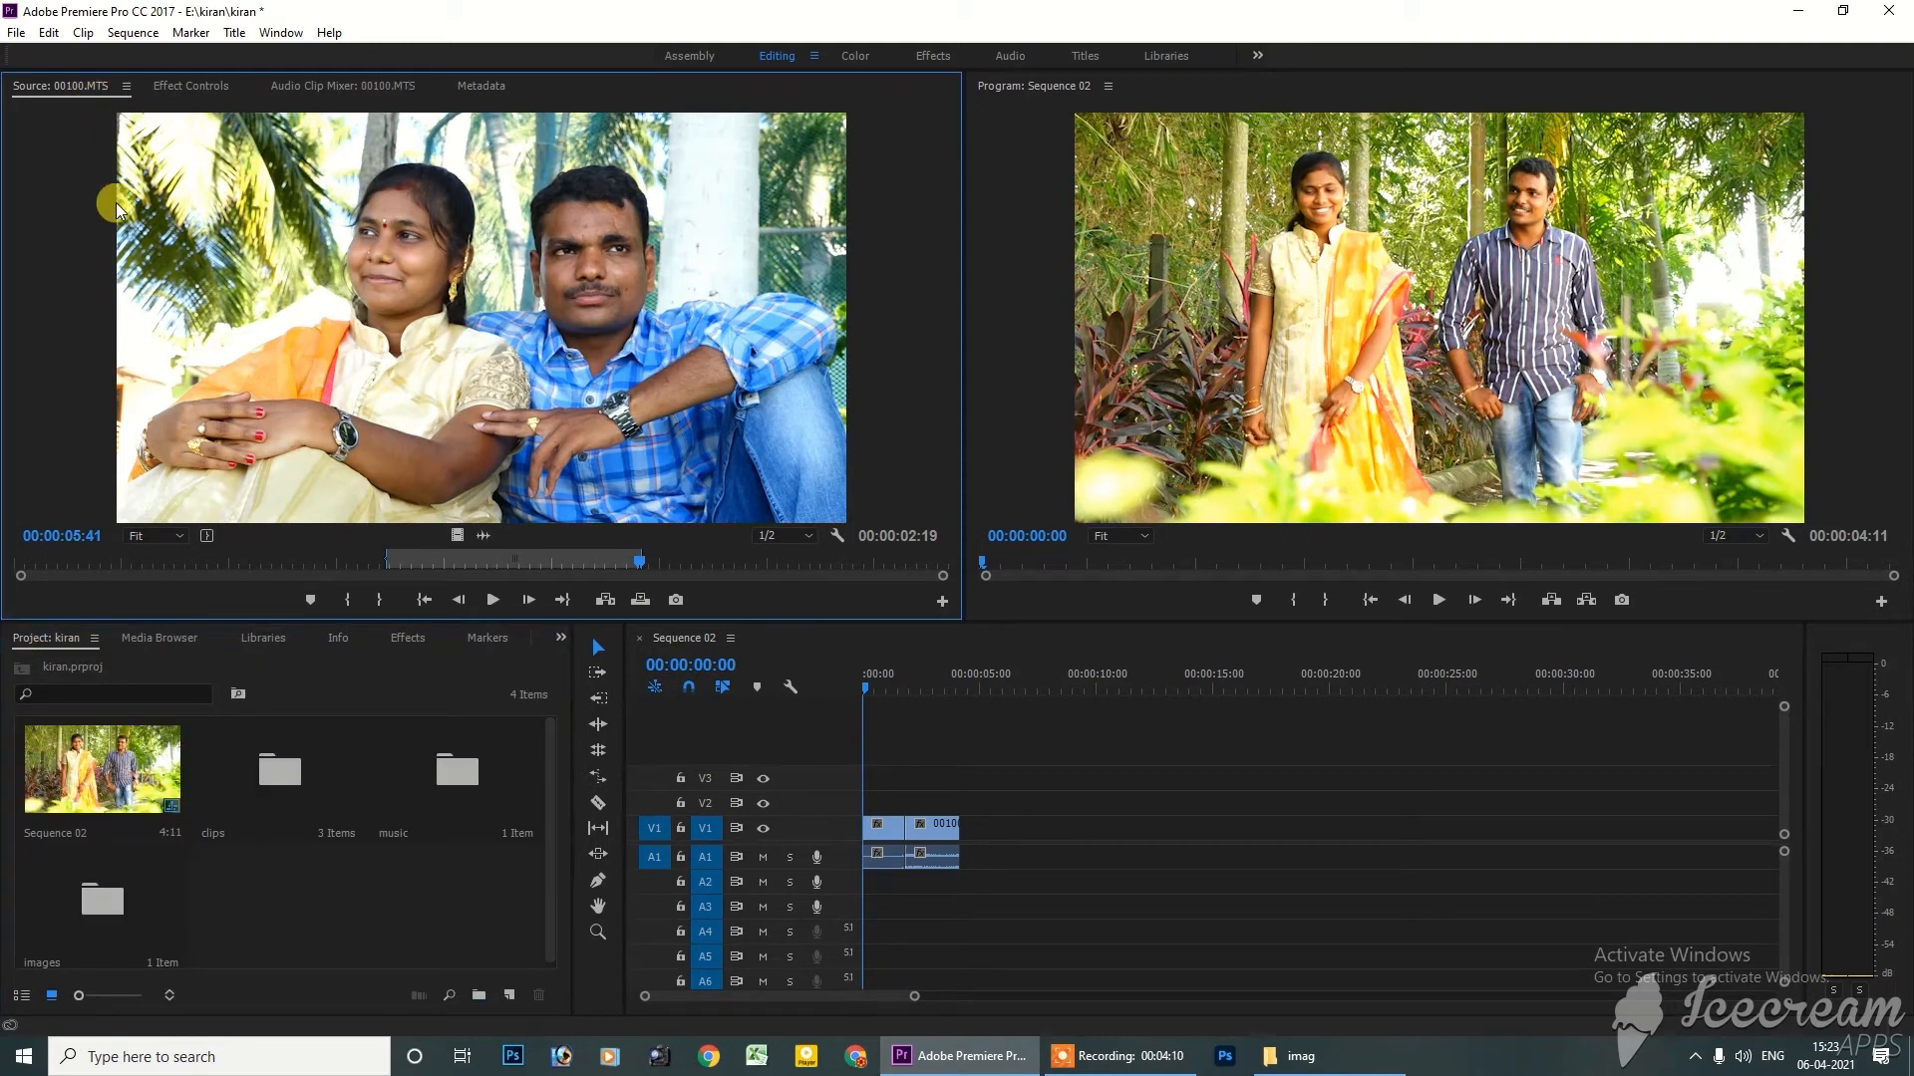
click(195, 85)
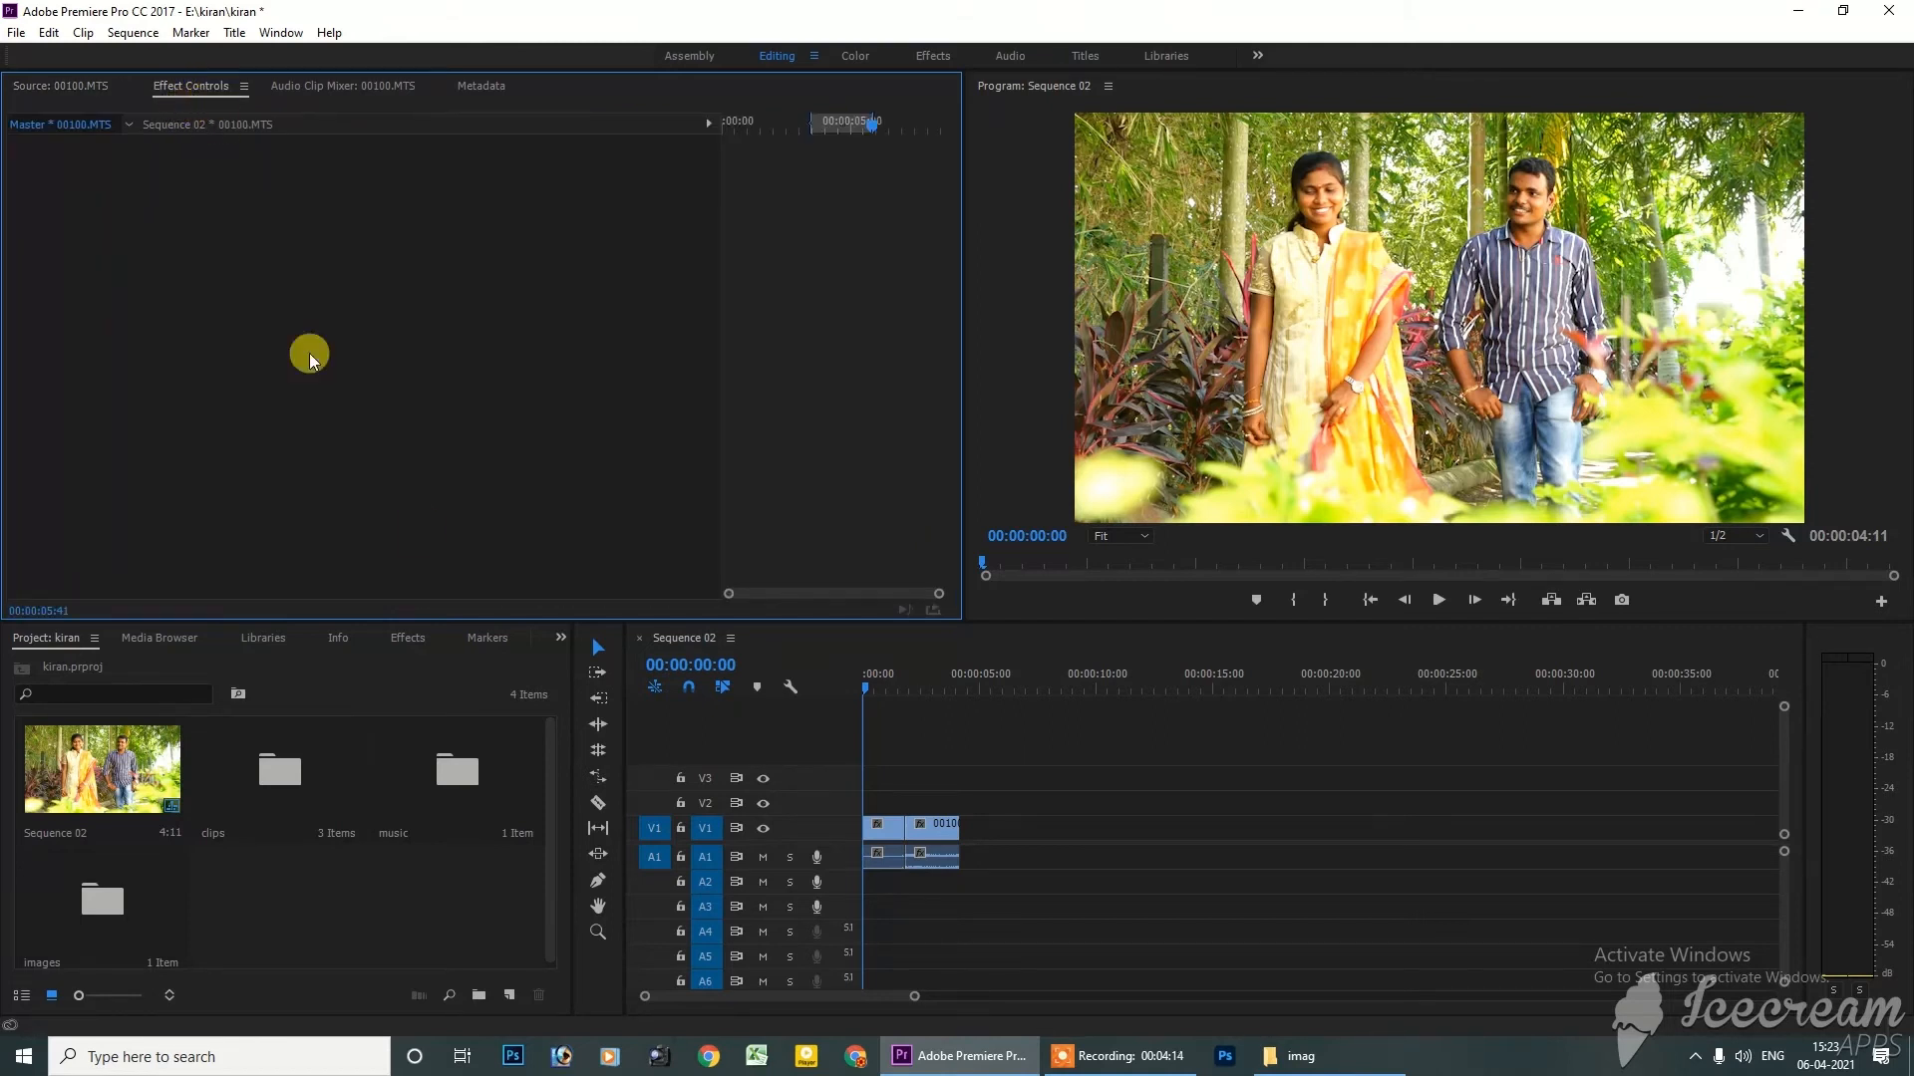
click(906, 768)
click(192, 93)
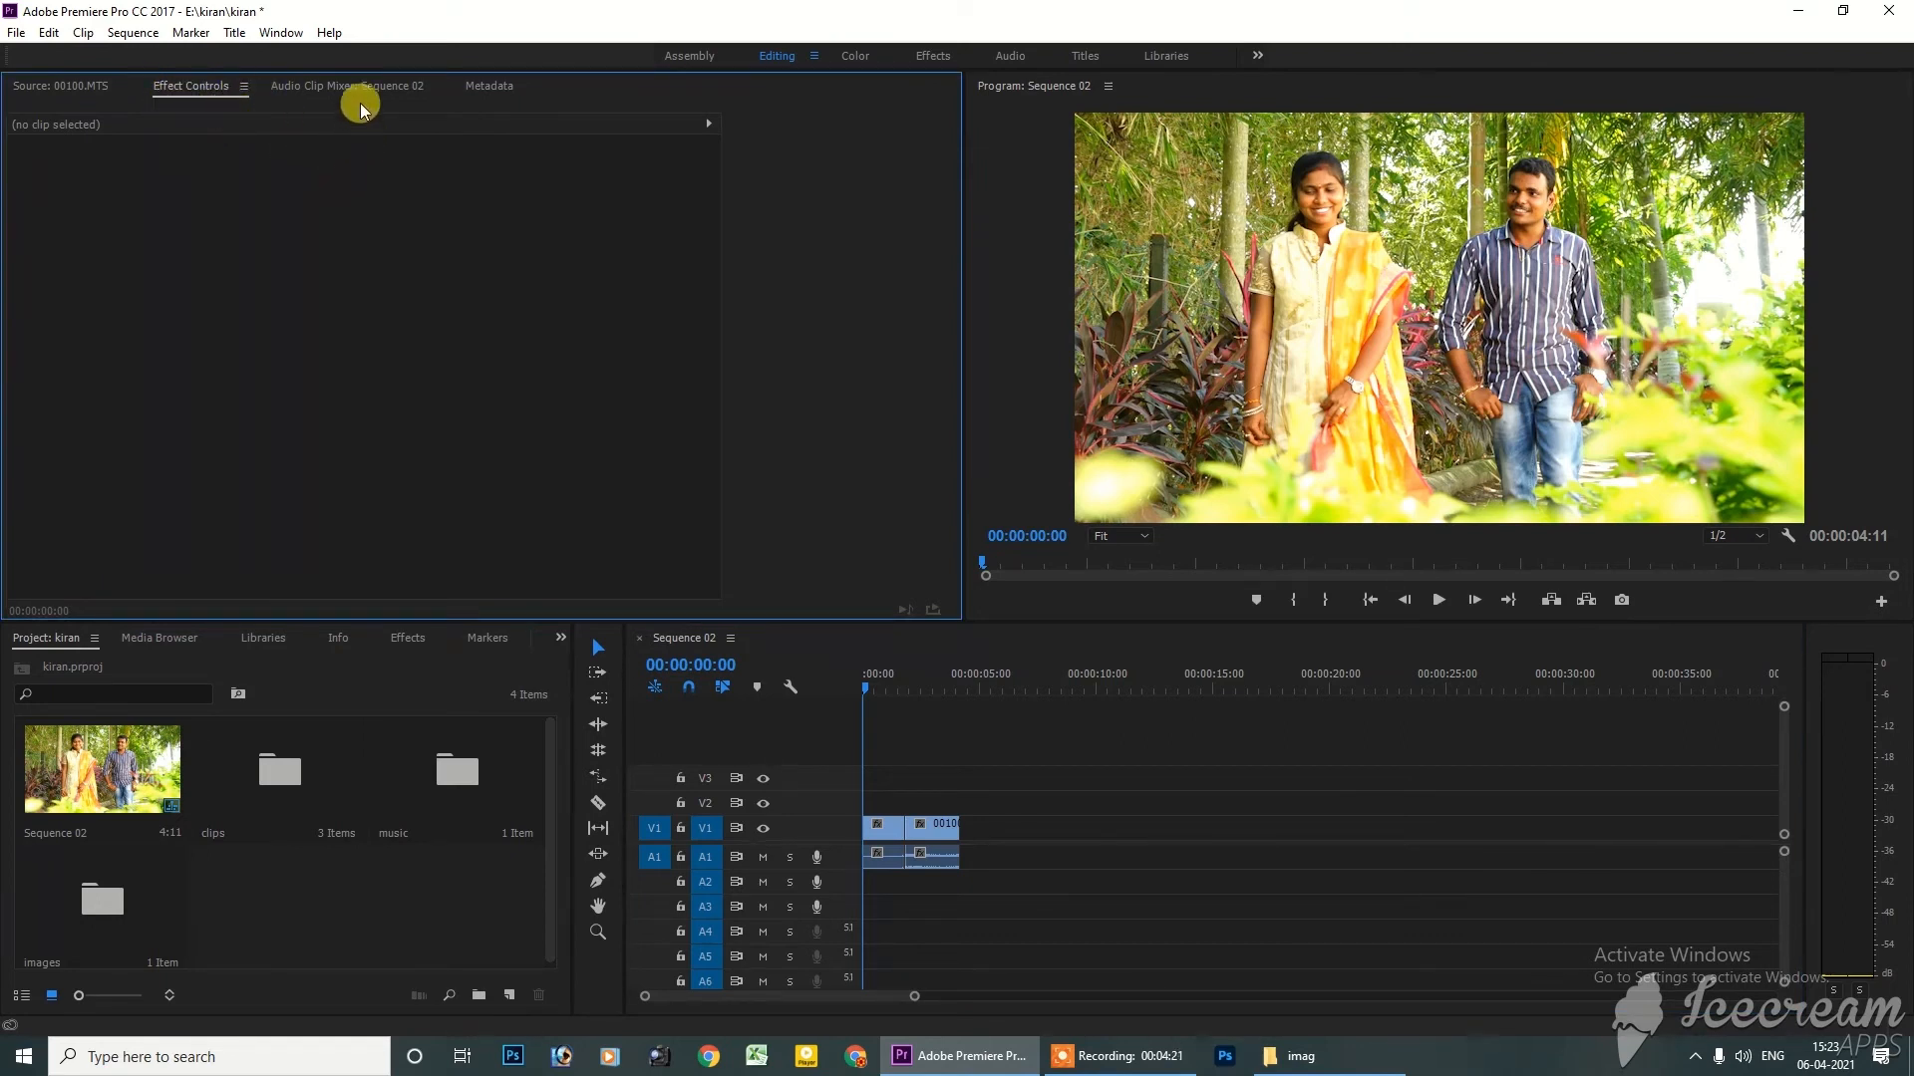
click(320, 95)
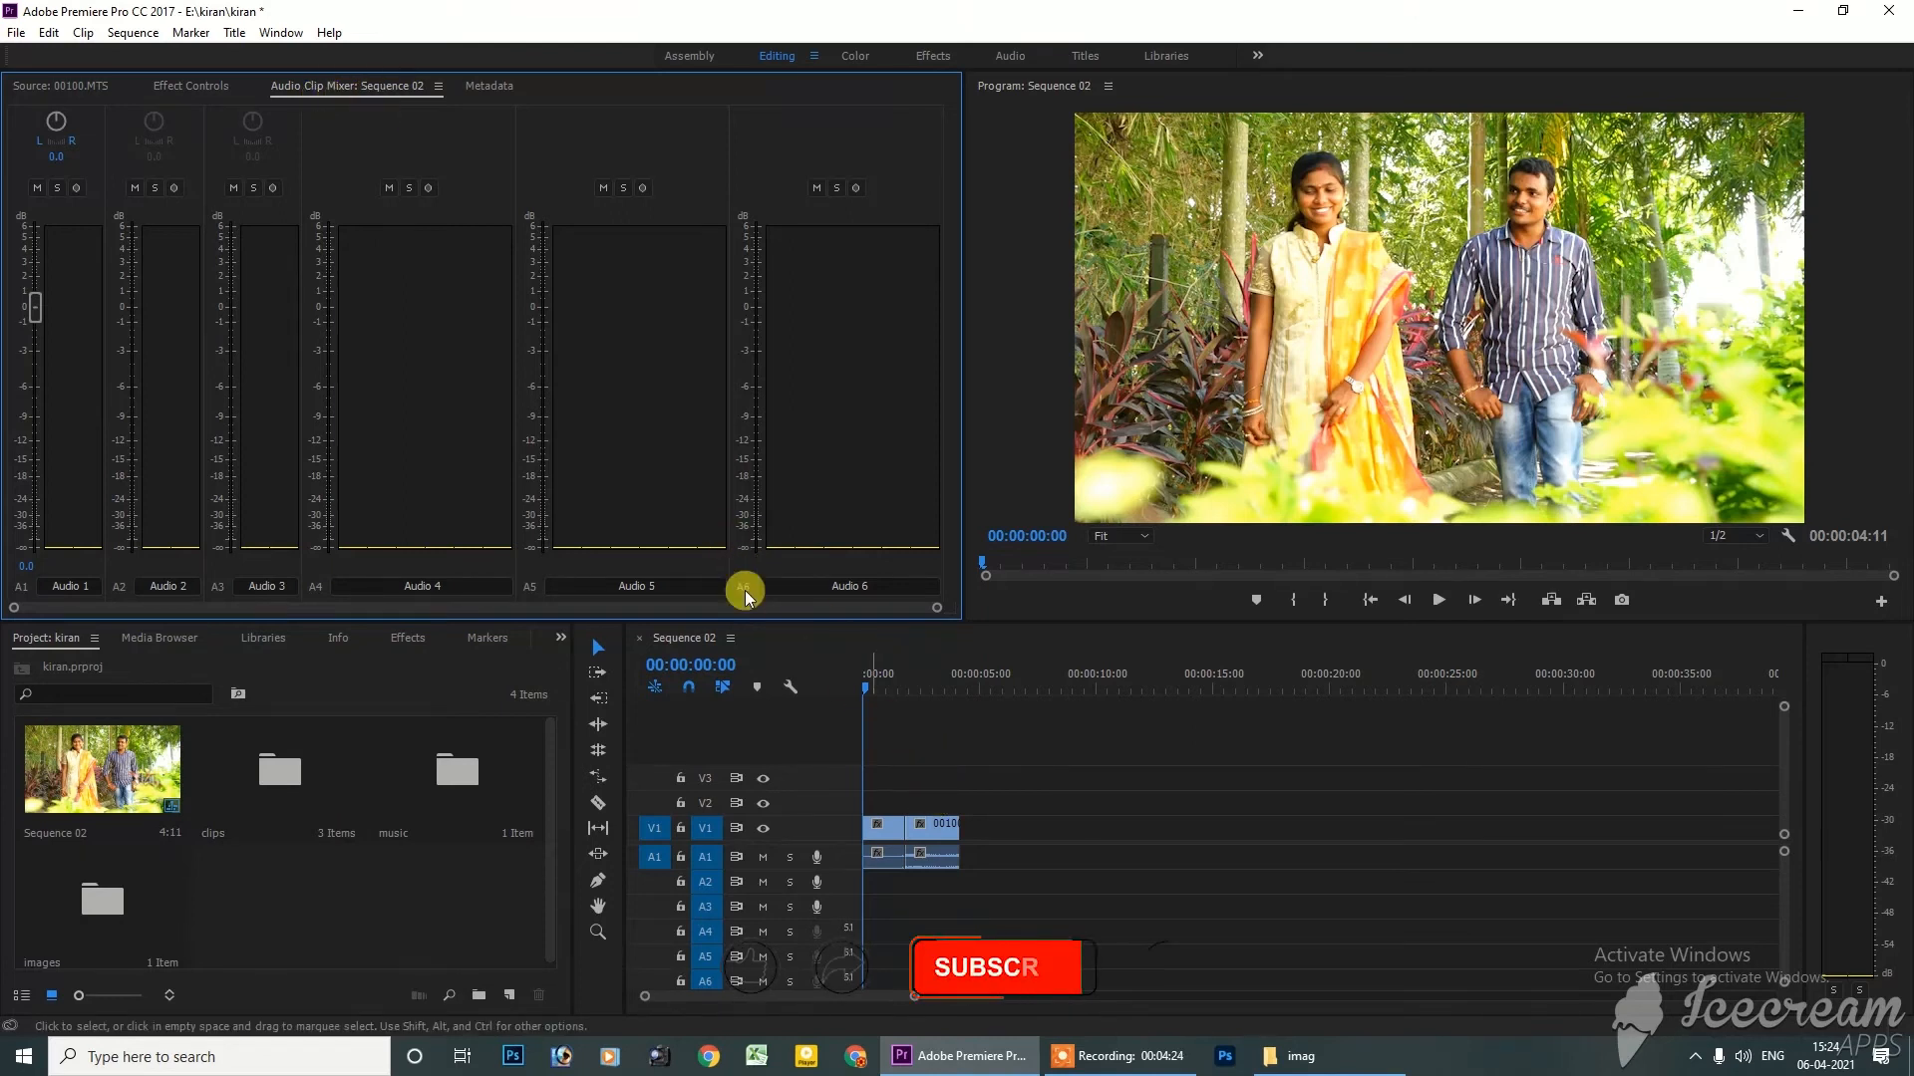
click(485, 88)
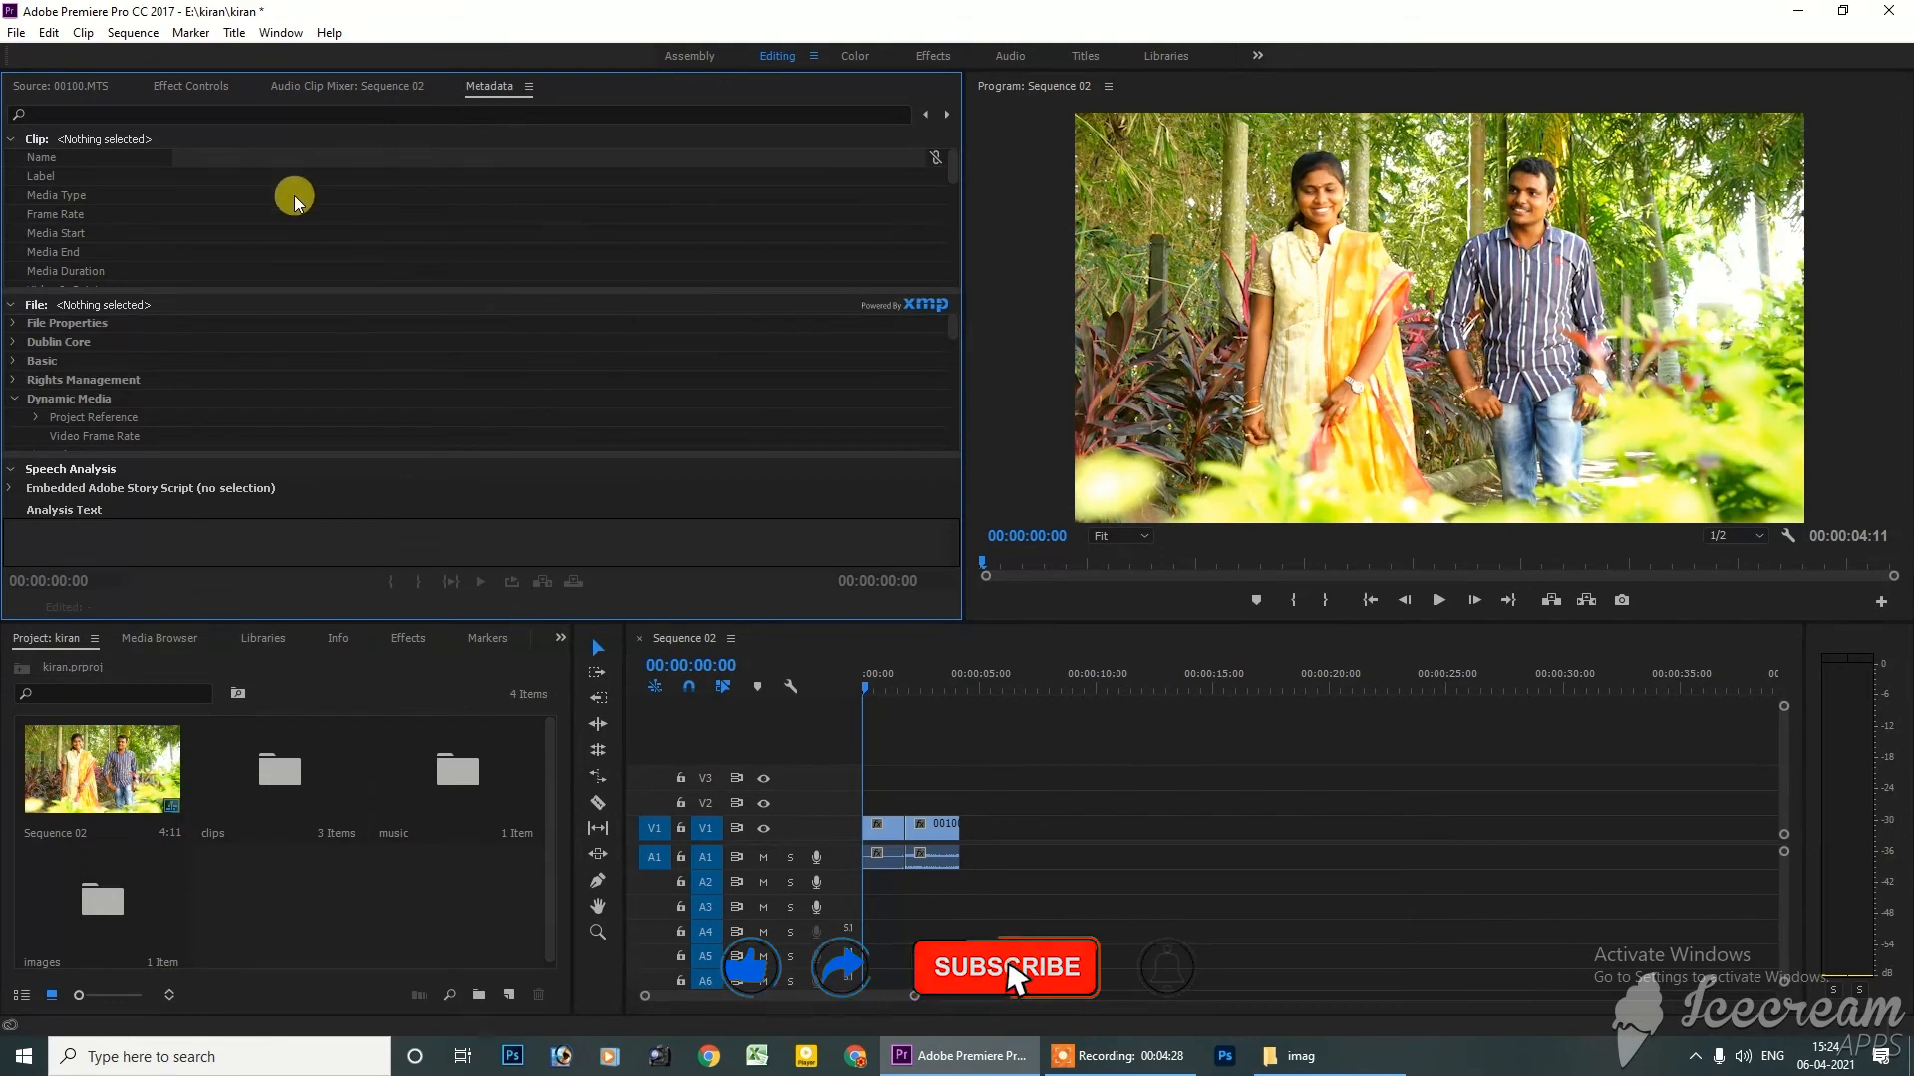
click(189, 87)
click(1232, 265)
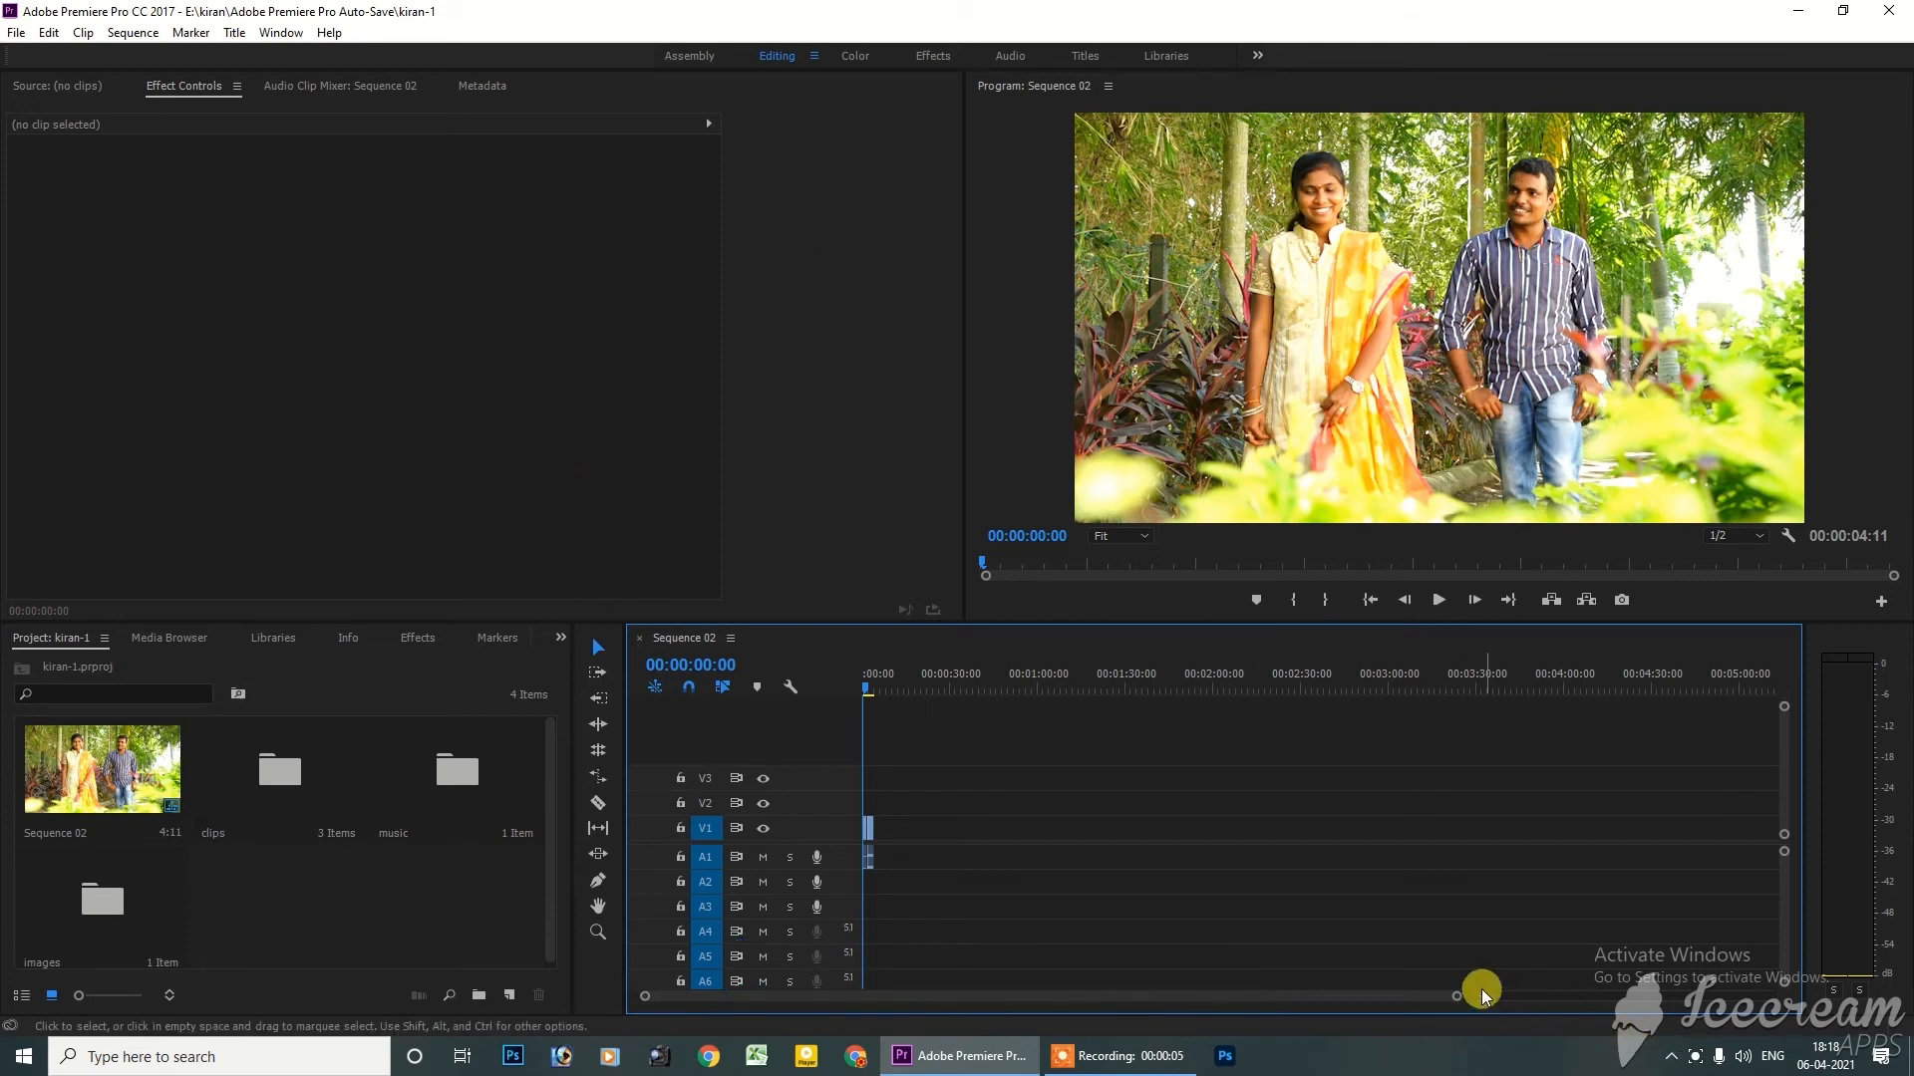
Move the playhead in Sequence 02 to 00:00:01:24, within the first clip
drag(1457, 1001, 694, 997)
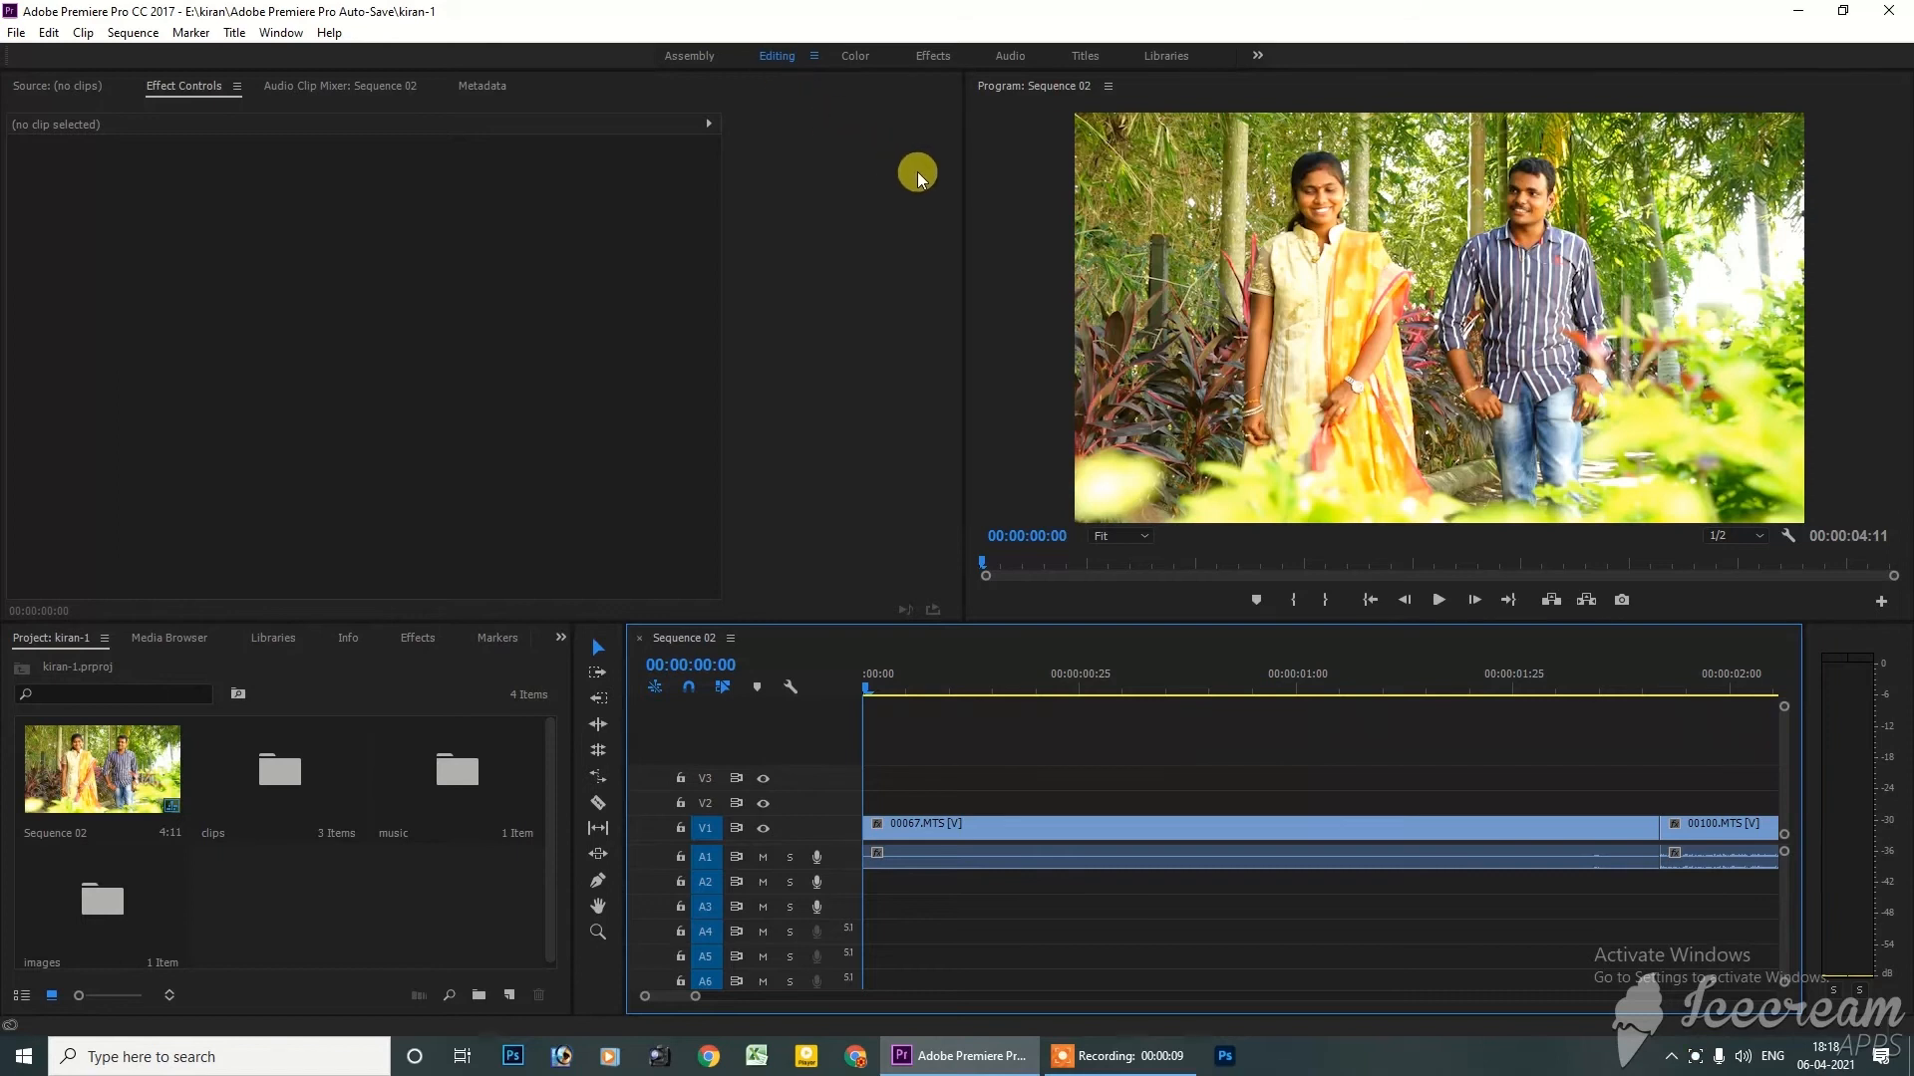
click(1388, 232)
drag(1026, 684, 1504, 744)
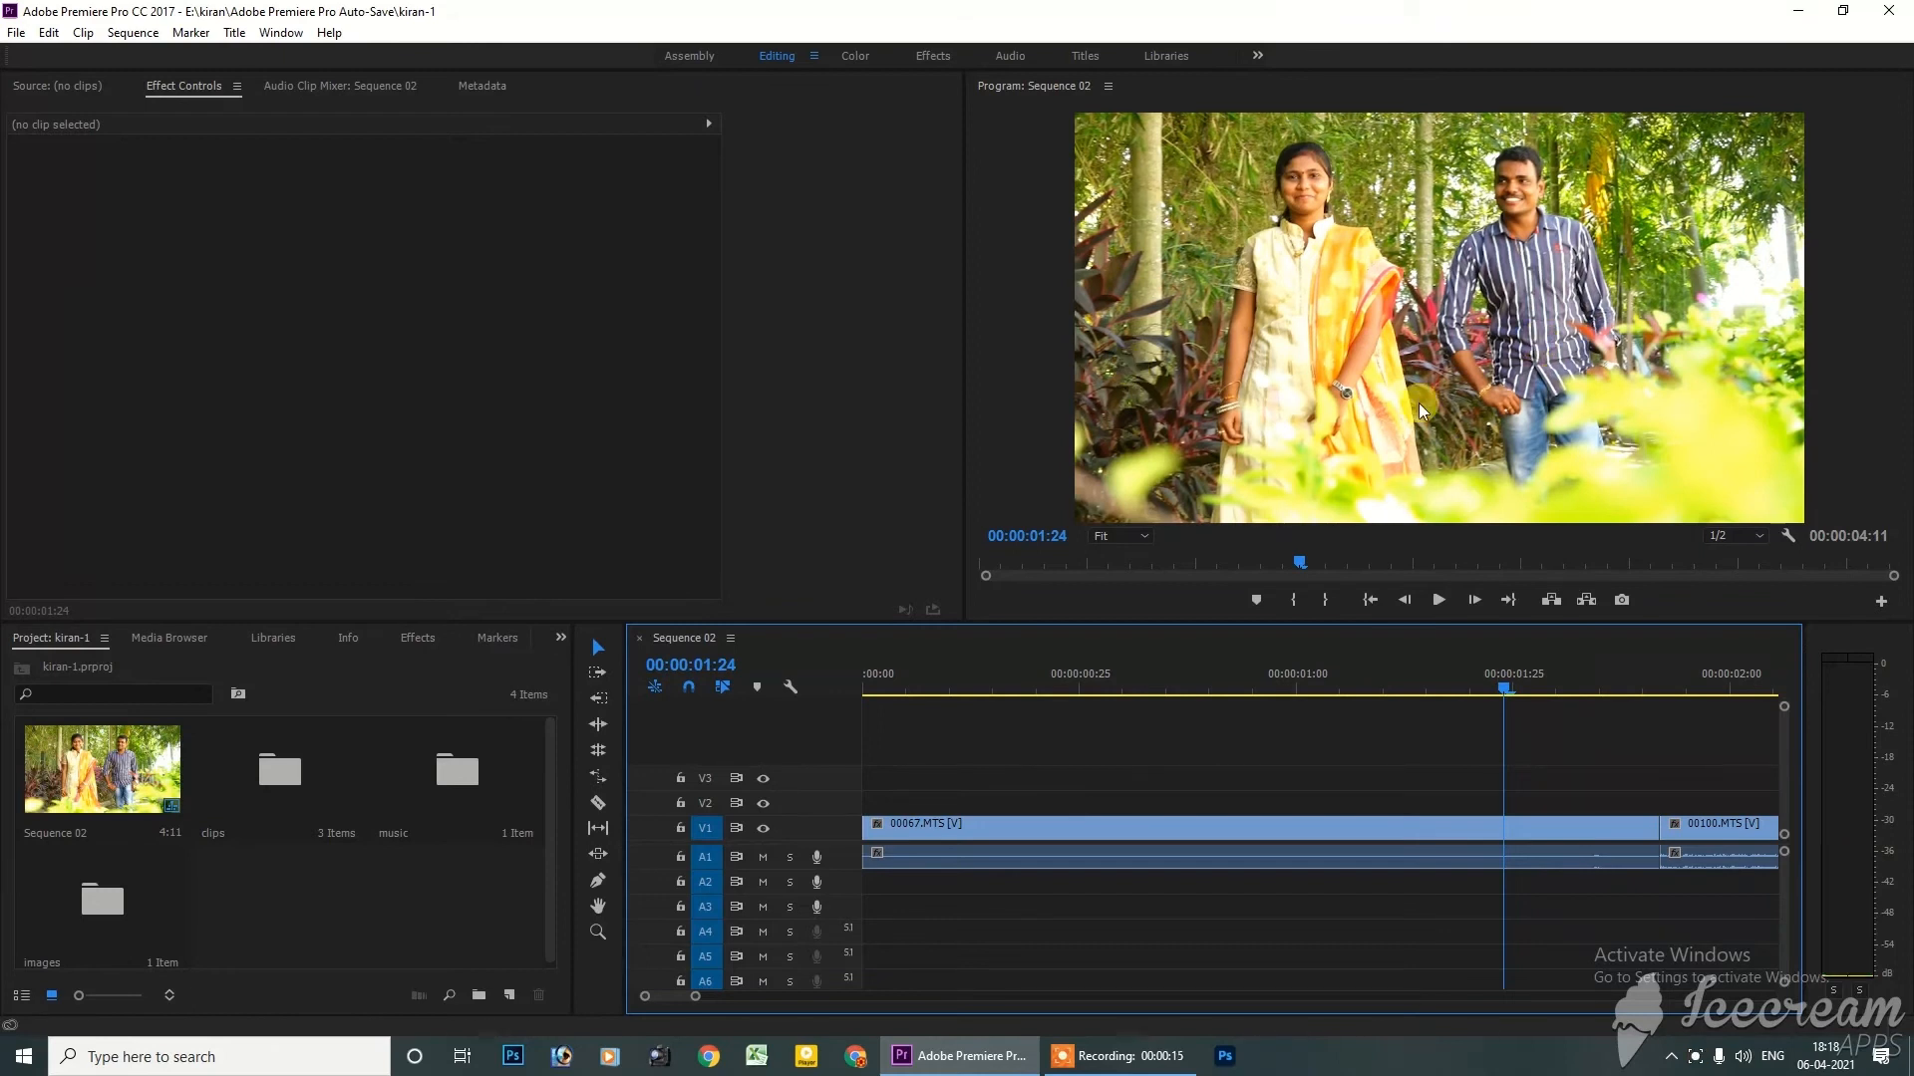
Compare the Color, Effects, Audio and Titles workspace layouts, and return to the Editing workspace
click(851, 60)
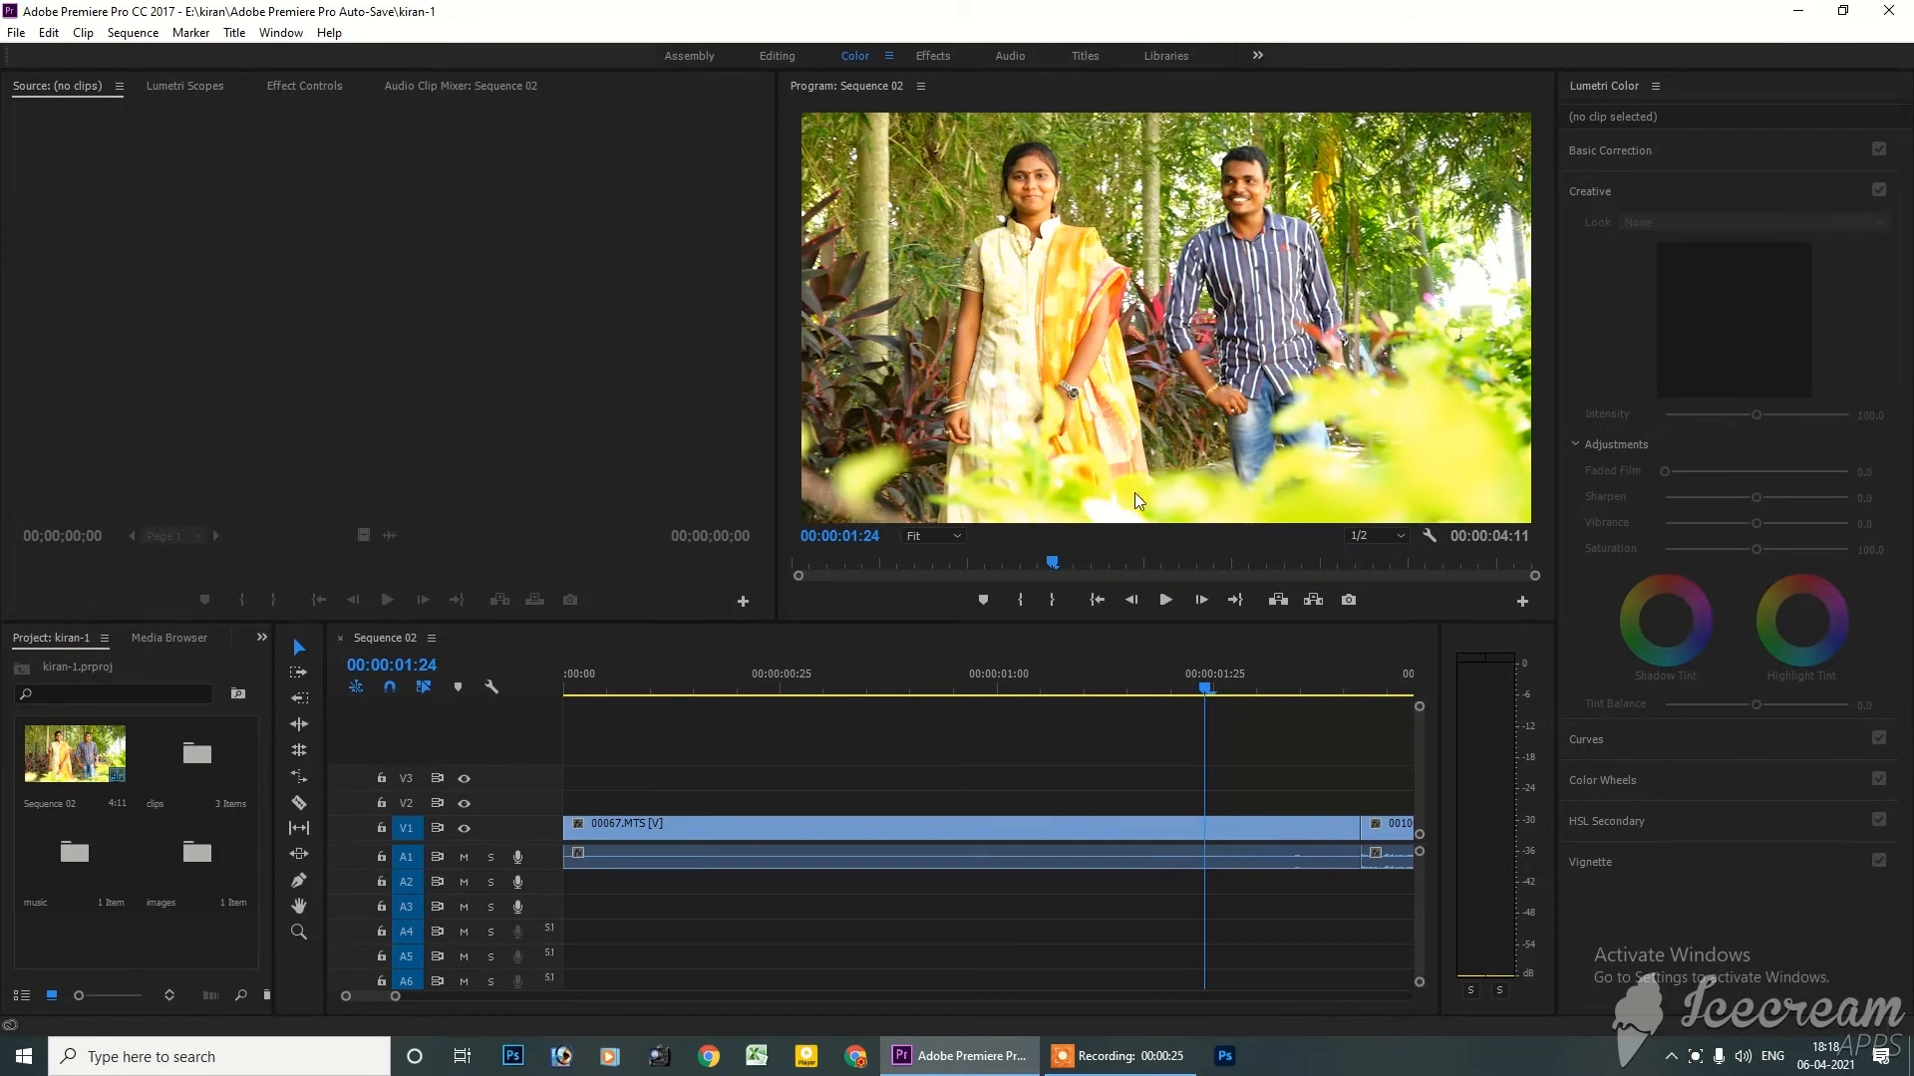
click(931, 58)
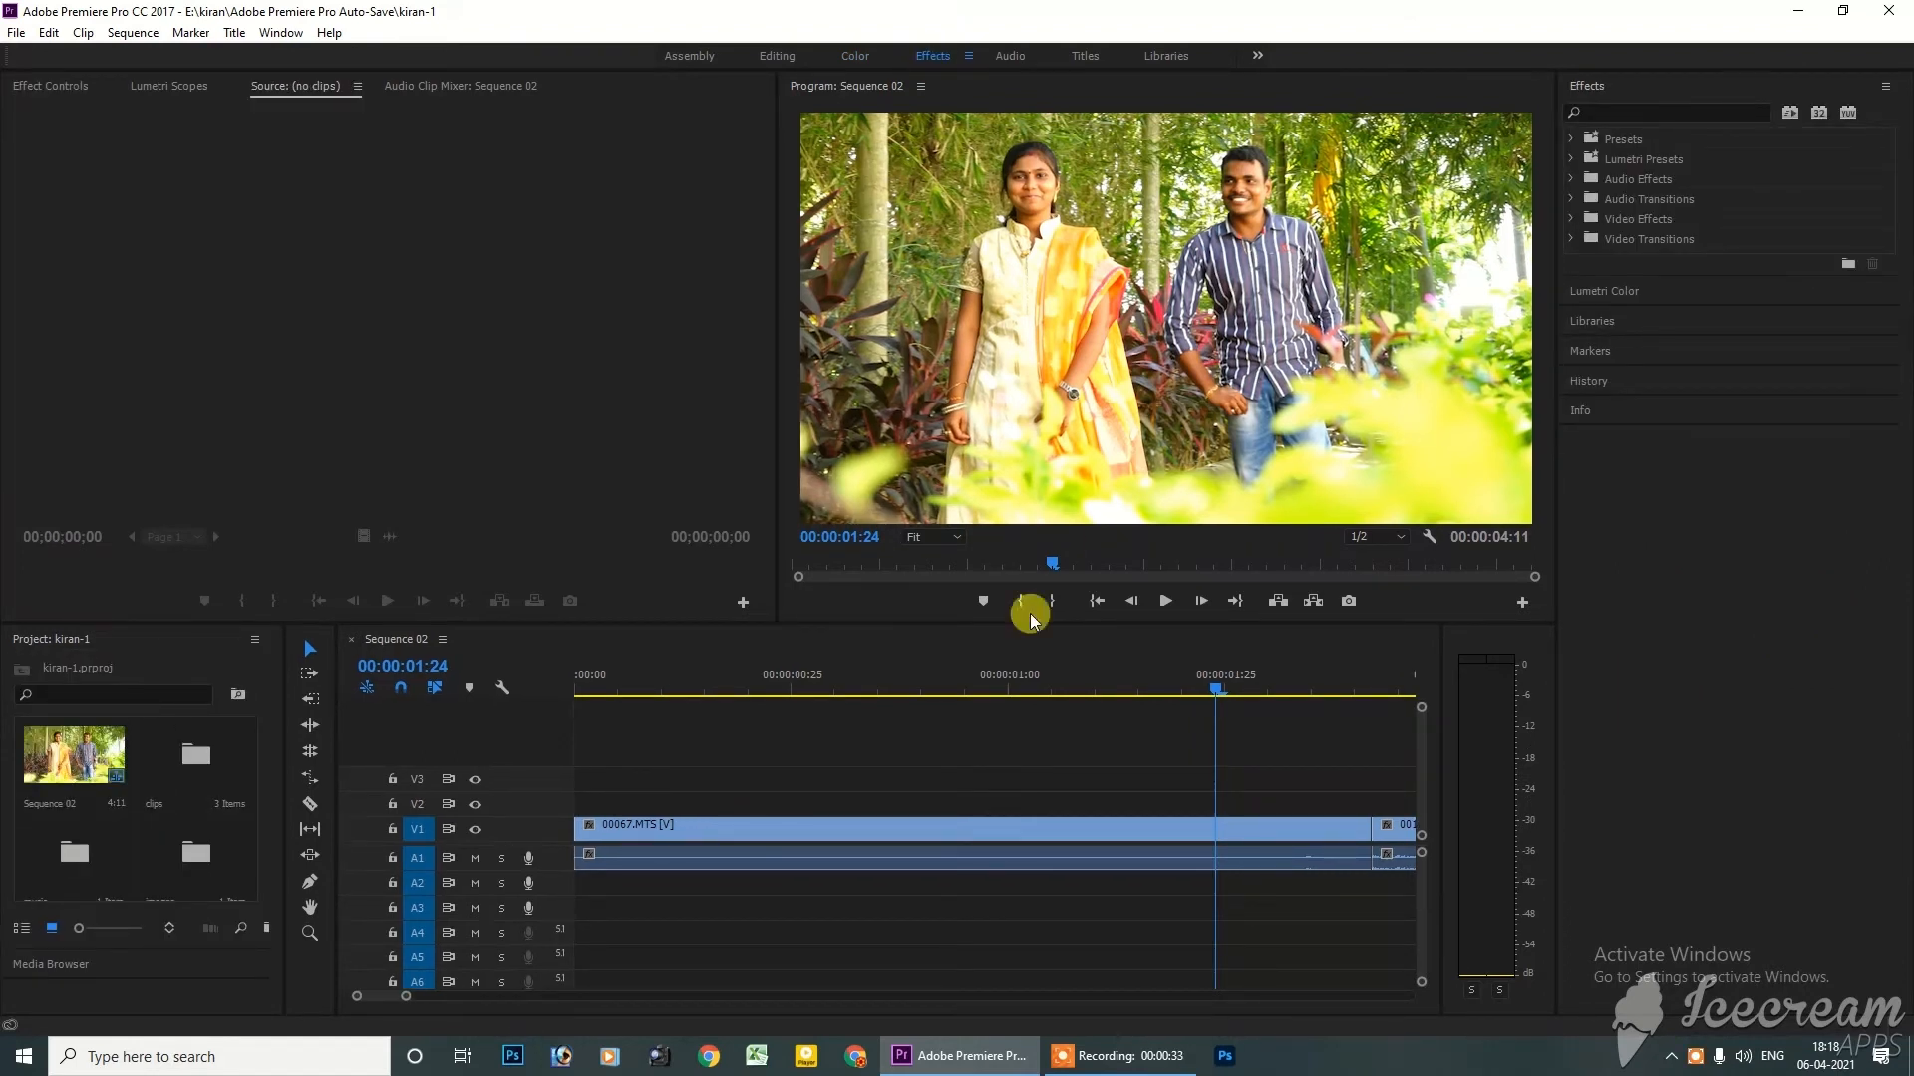
click(1007, 60)
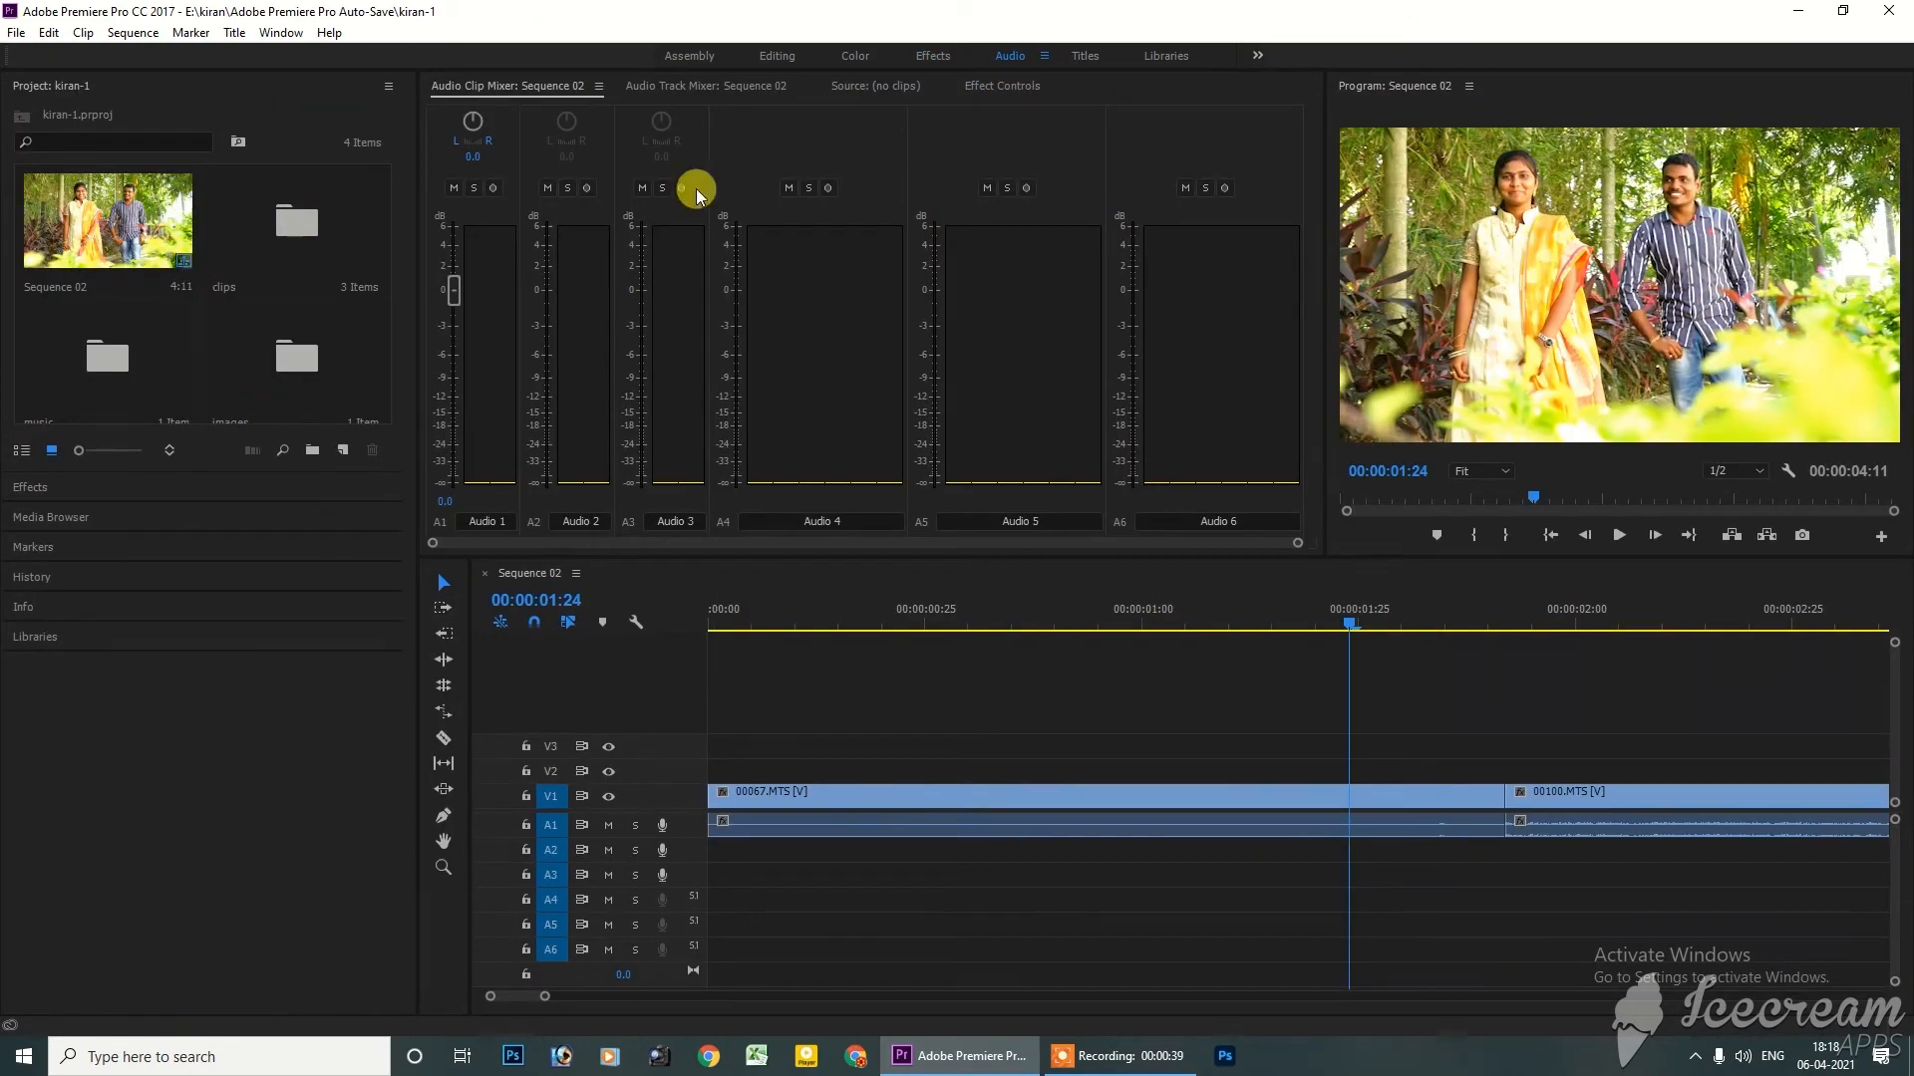
click(1088, 64)
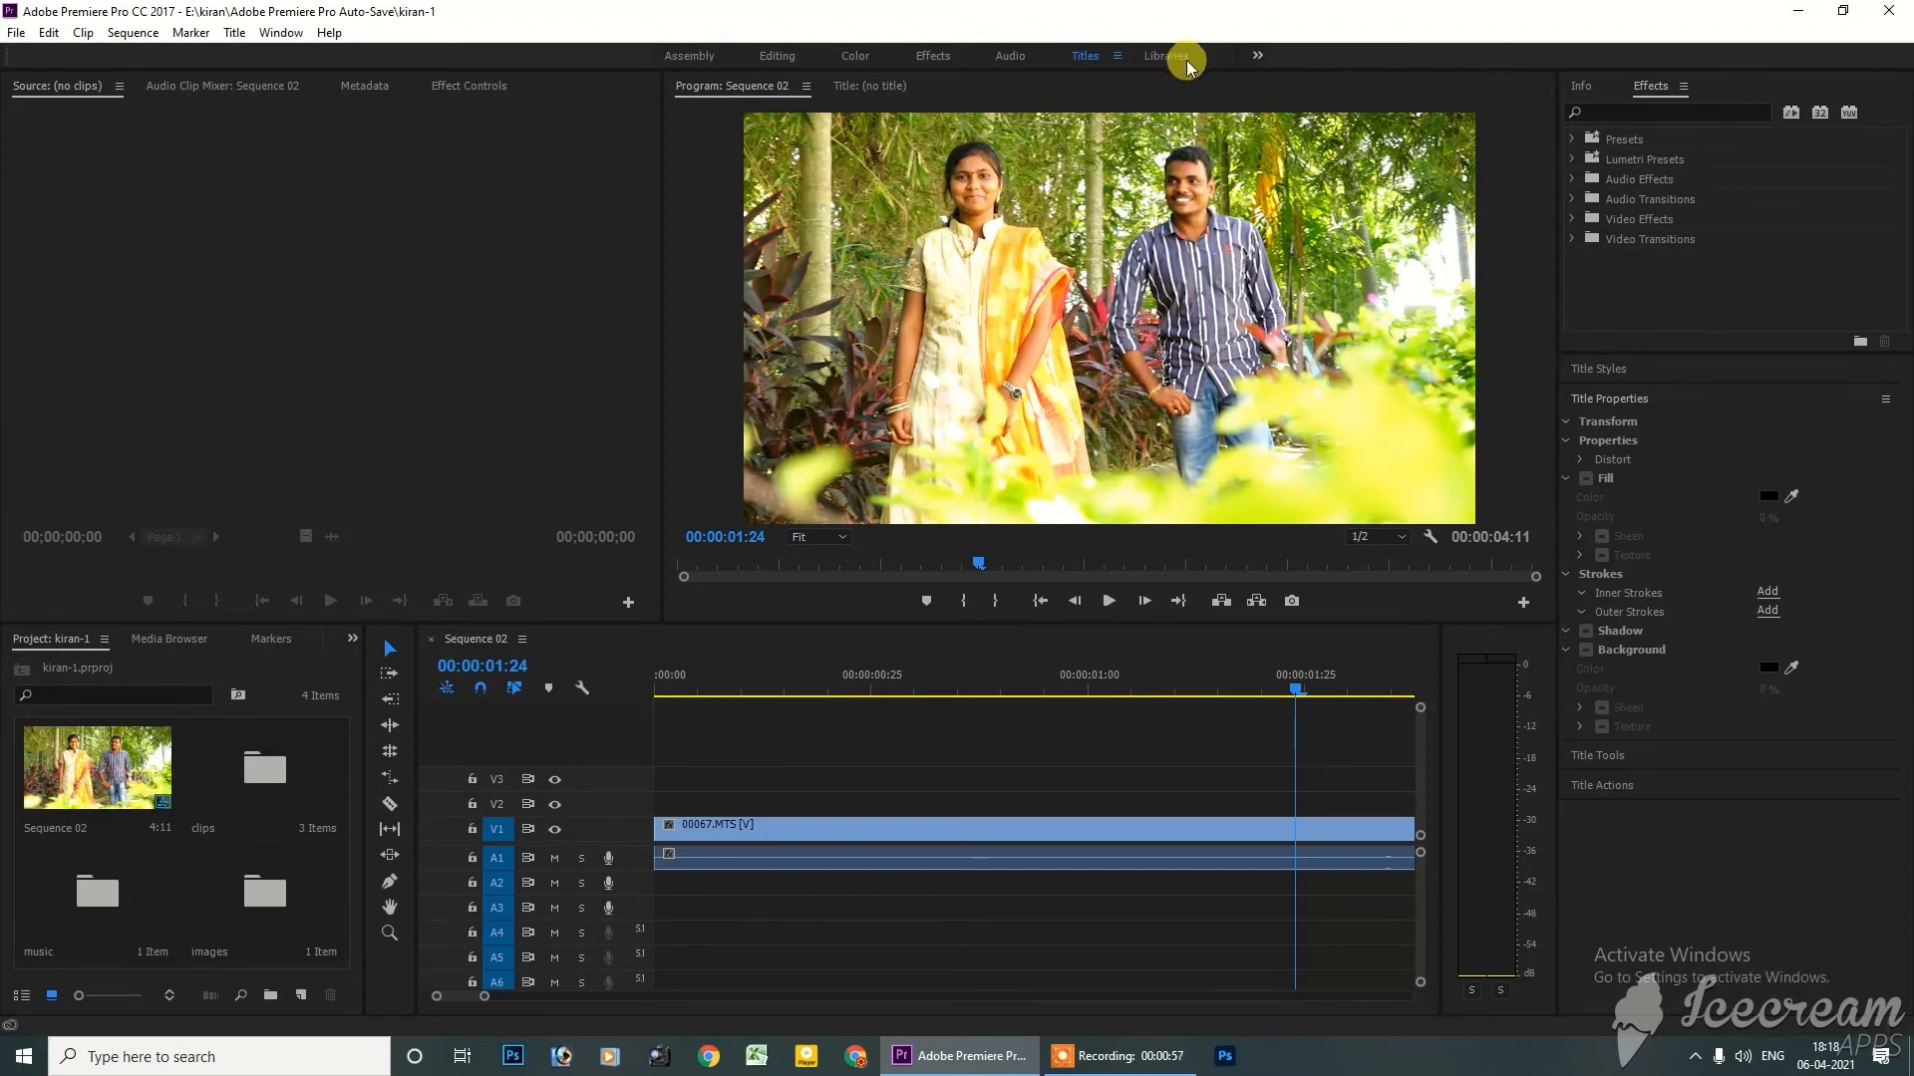
click(777, 56)
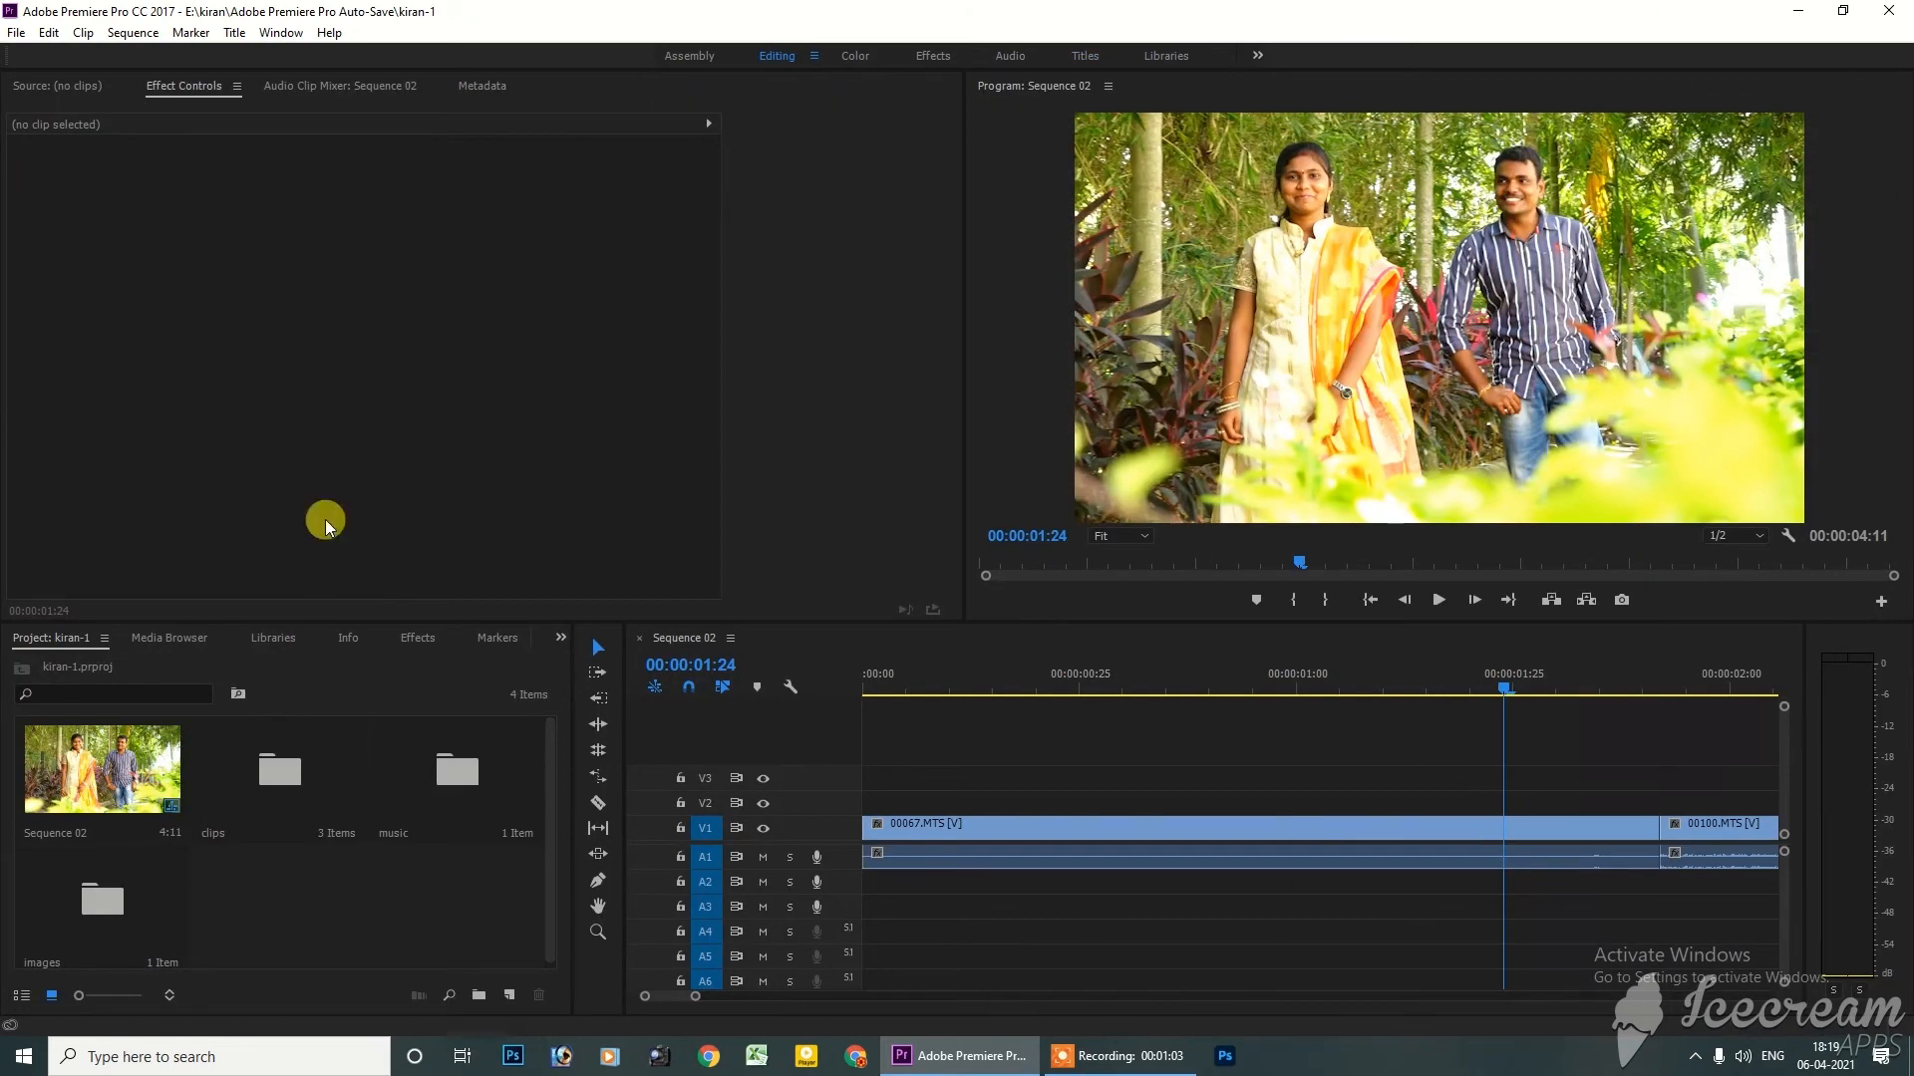
Review the list of available workspaces, show the Audio layout, and switch back to Editing
click(280, 33)
mouse_move(319, 55)
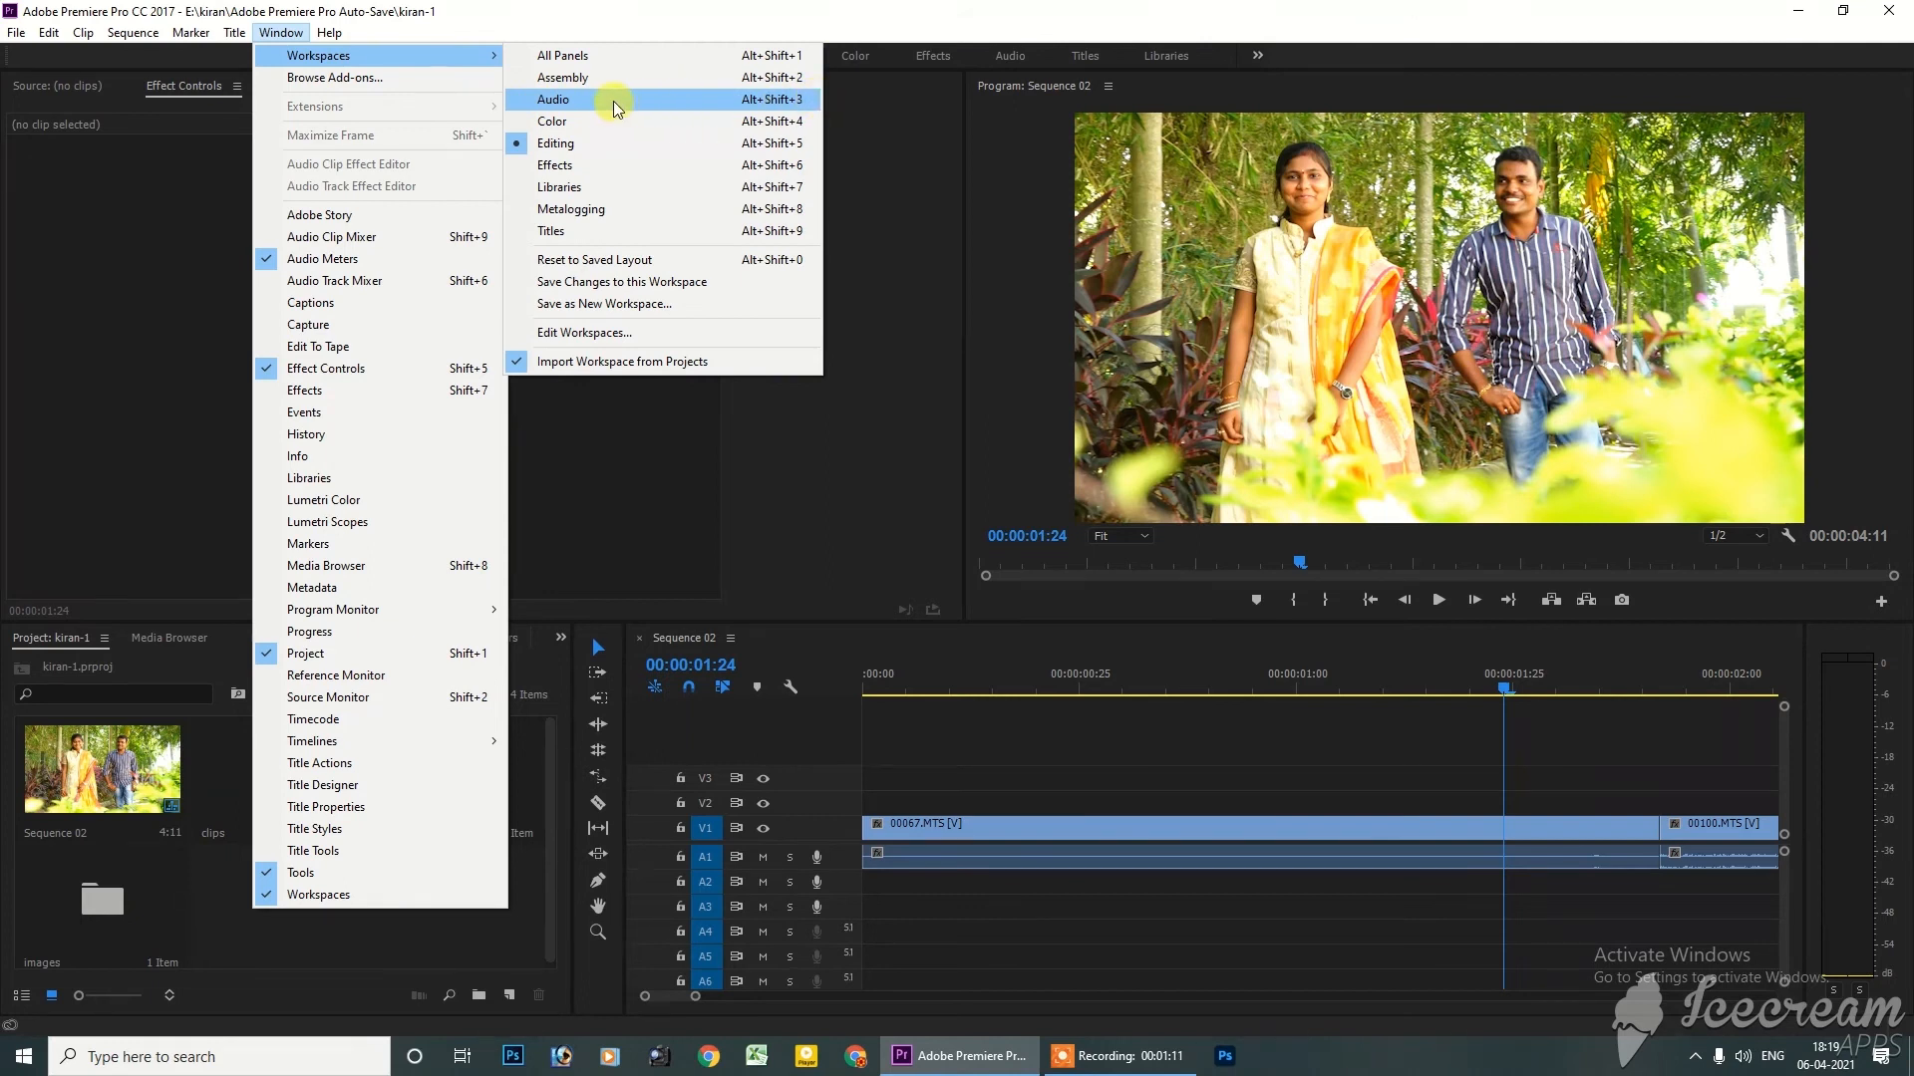
click(787, 103)
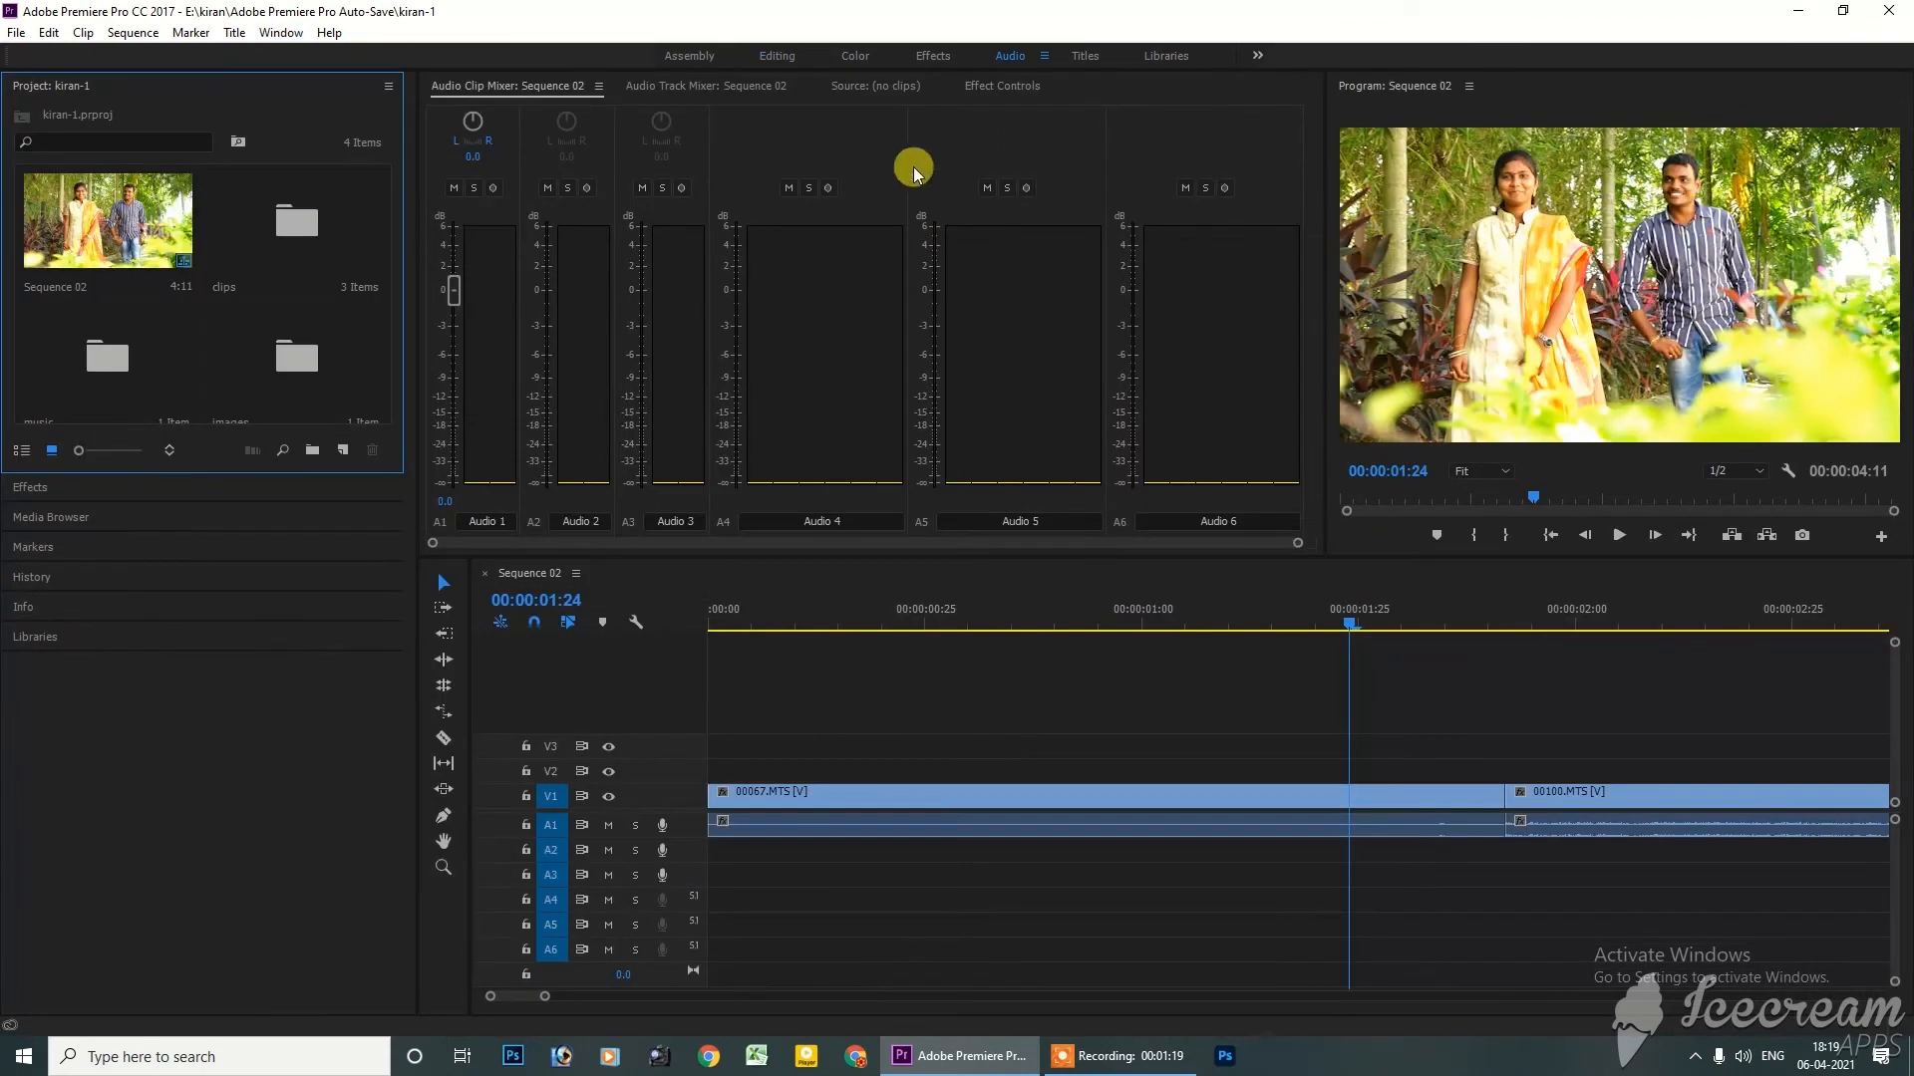
click(281, 33)
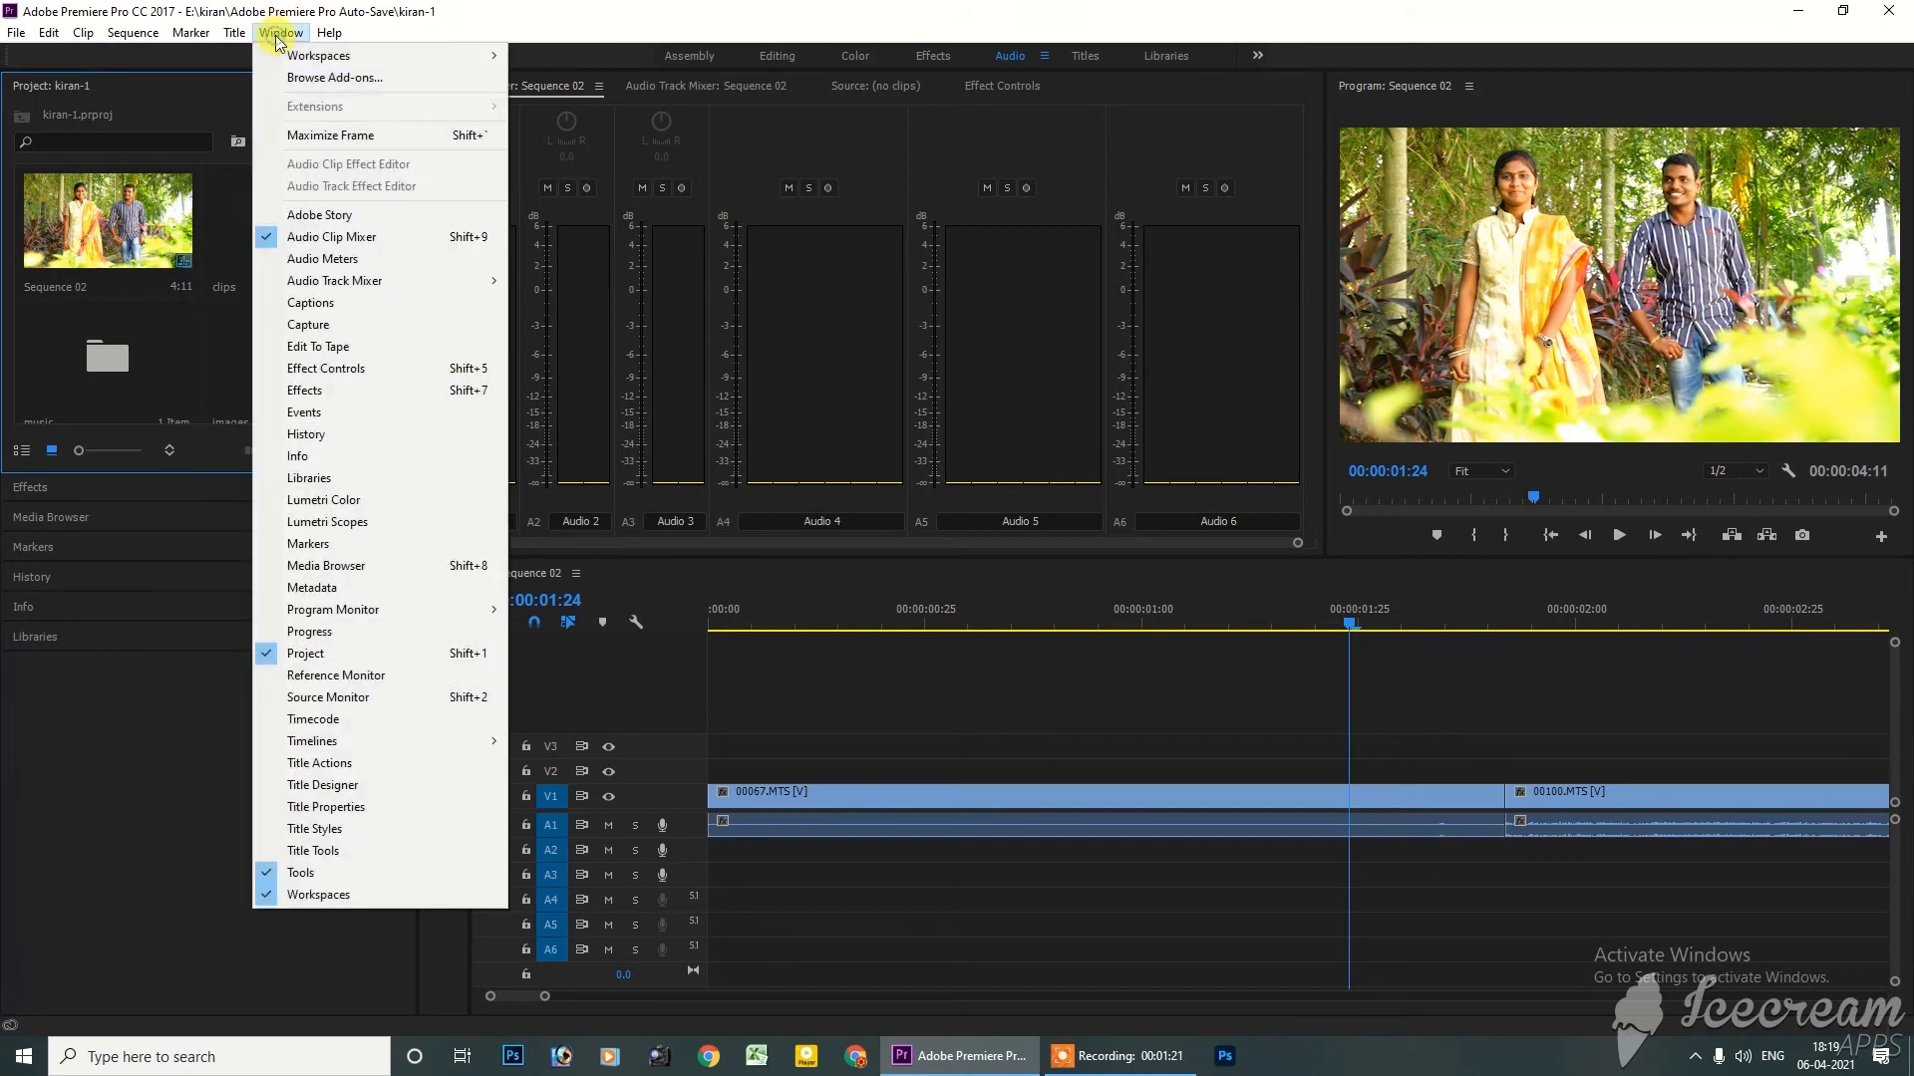
mouse_move(348, 66)
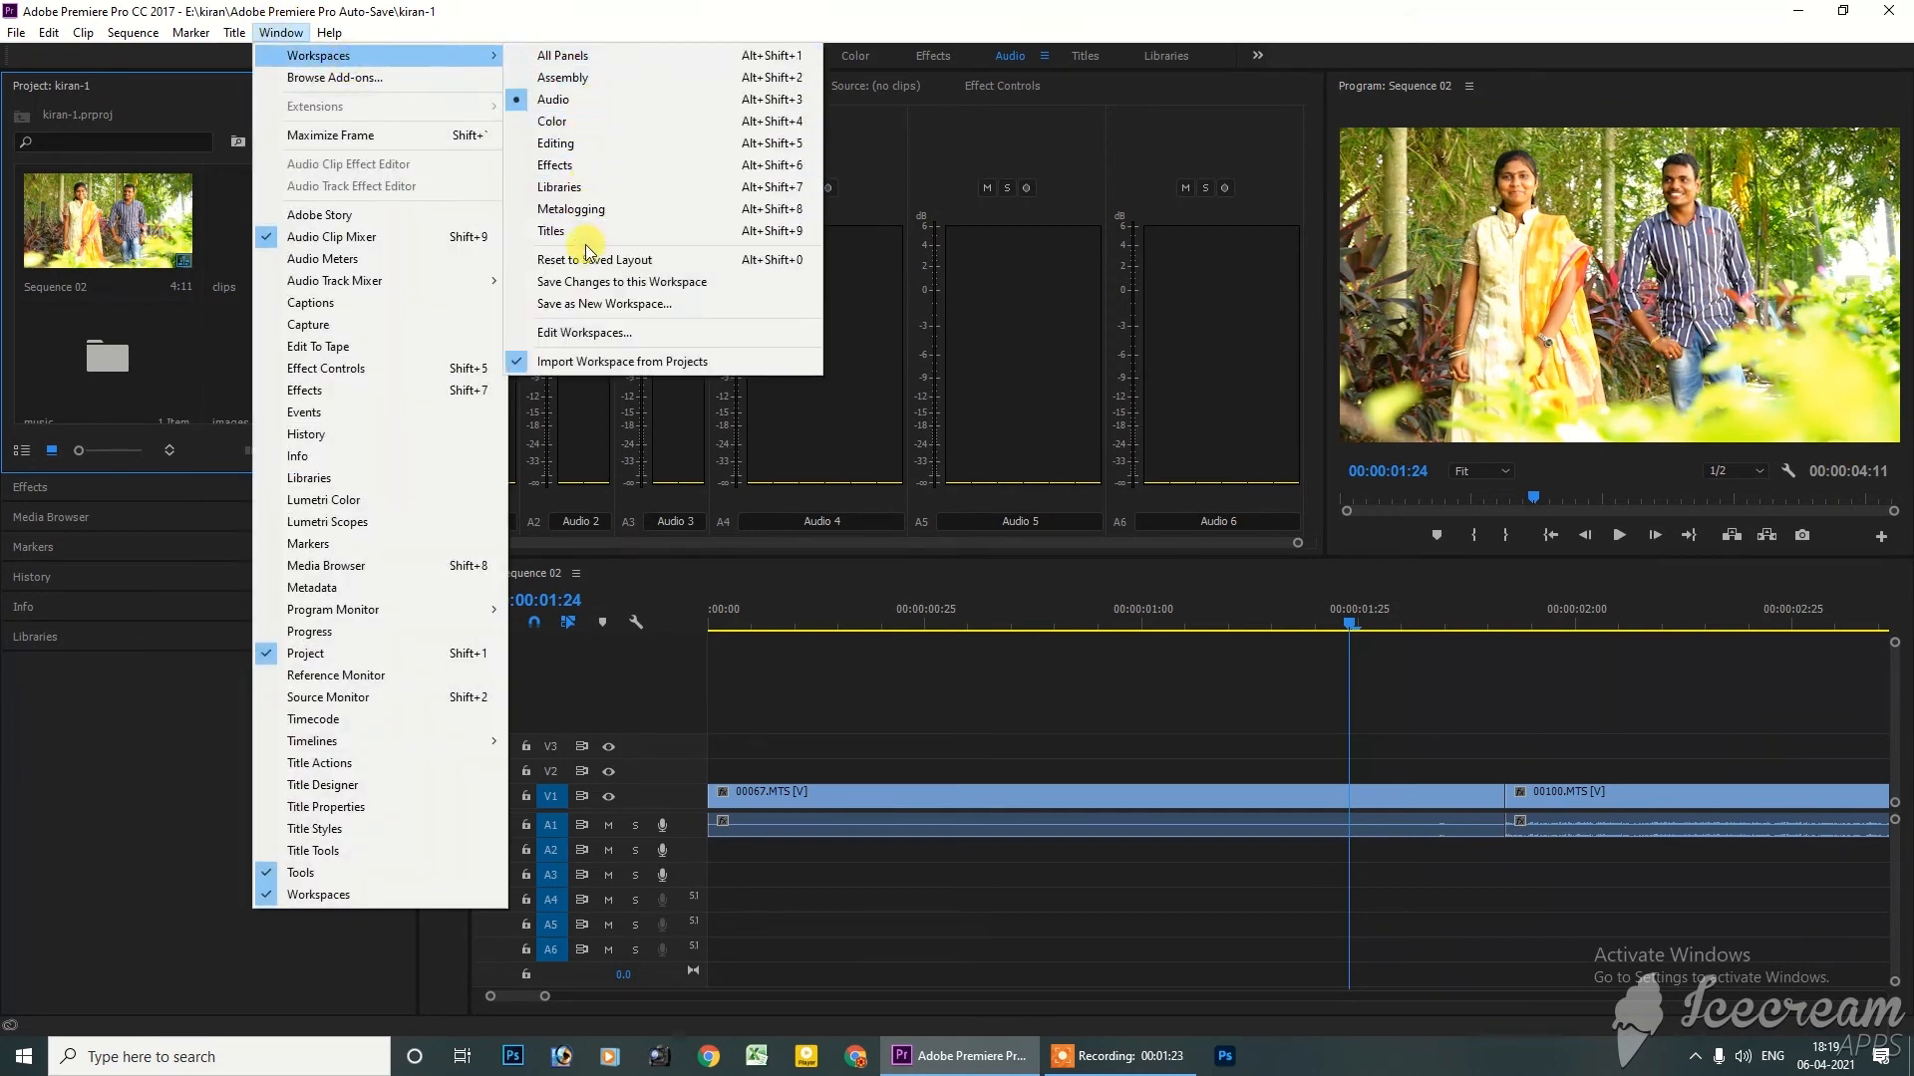
click(624, 144)
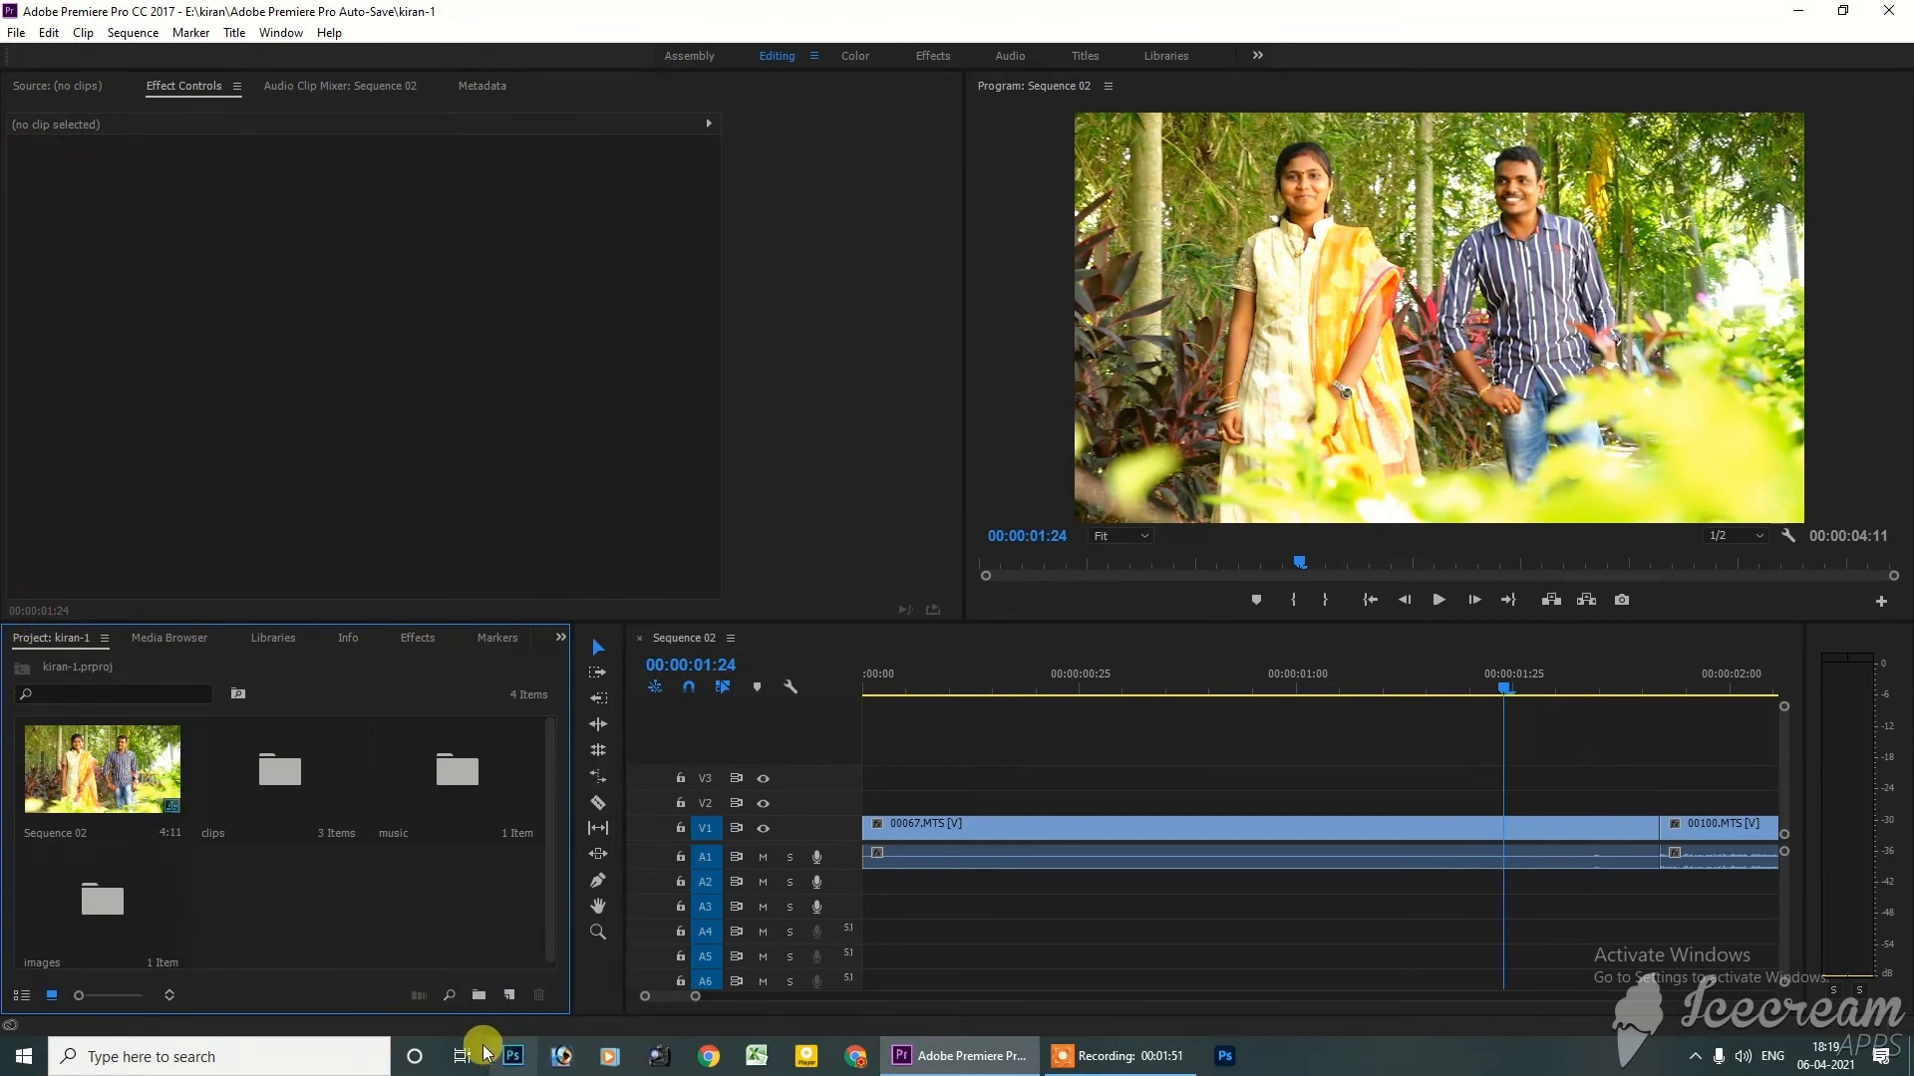
Make the Timeline, Effect Controls and Project panels active in turn to see how the active panel is outlined
click(1110, 710)
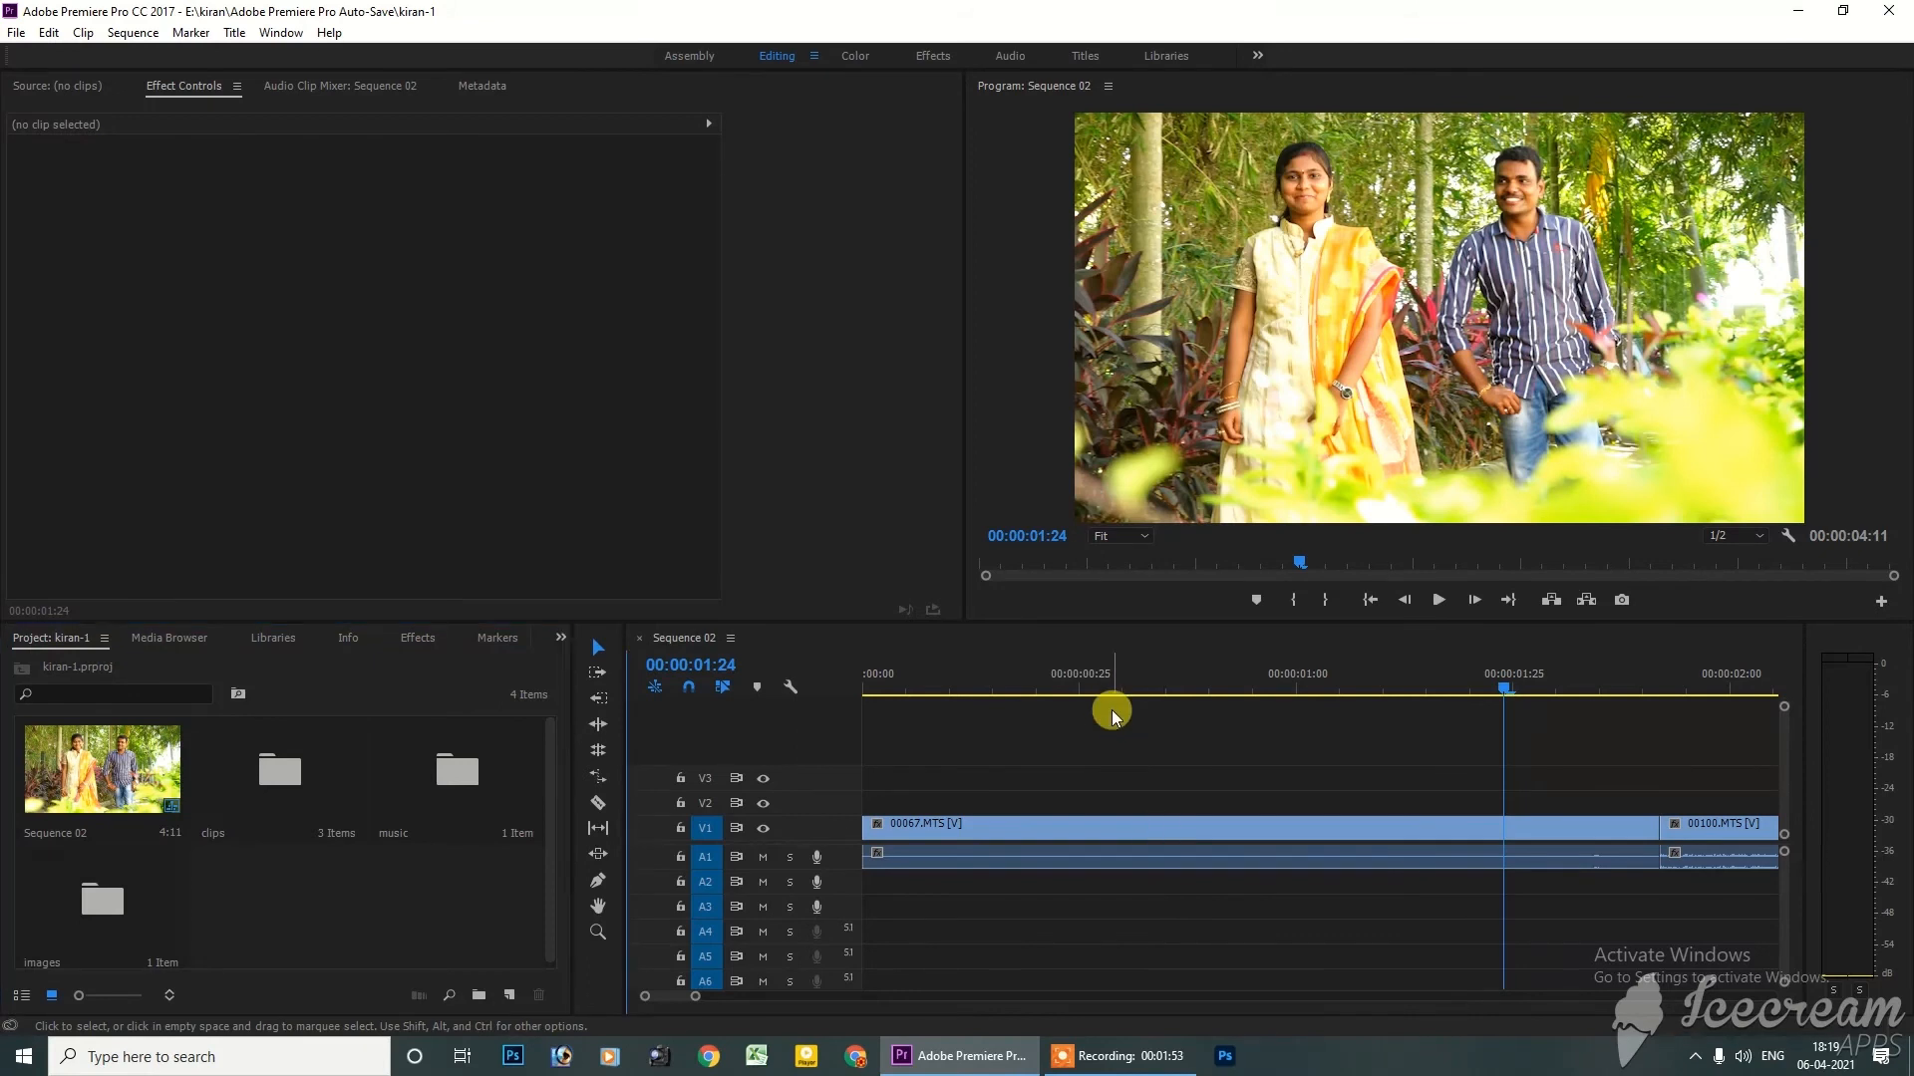
click(286, 335)
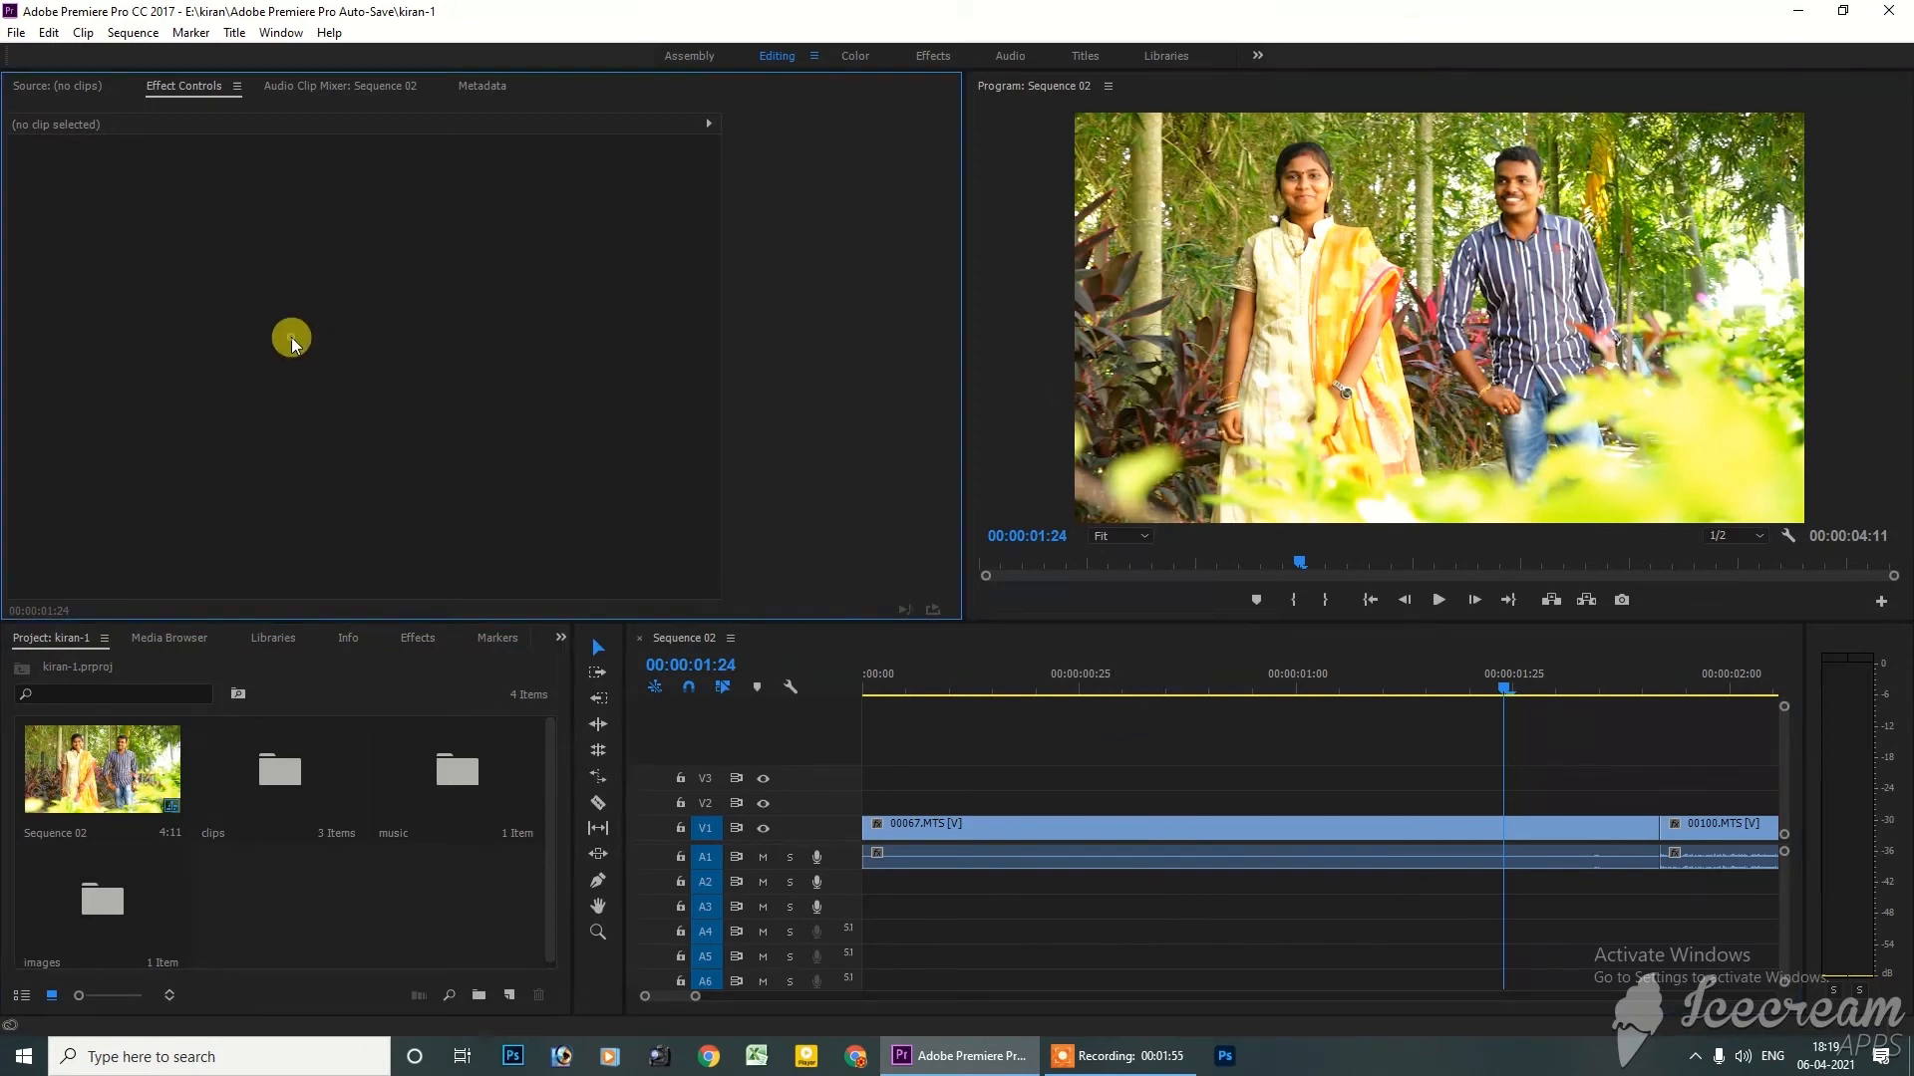
click(326, 902)
click(1178, 769)
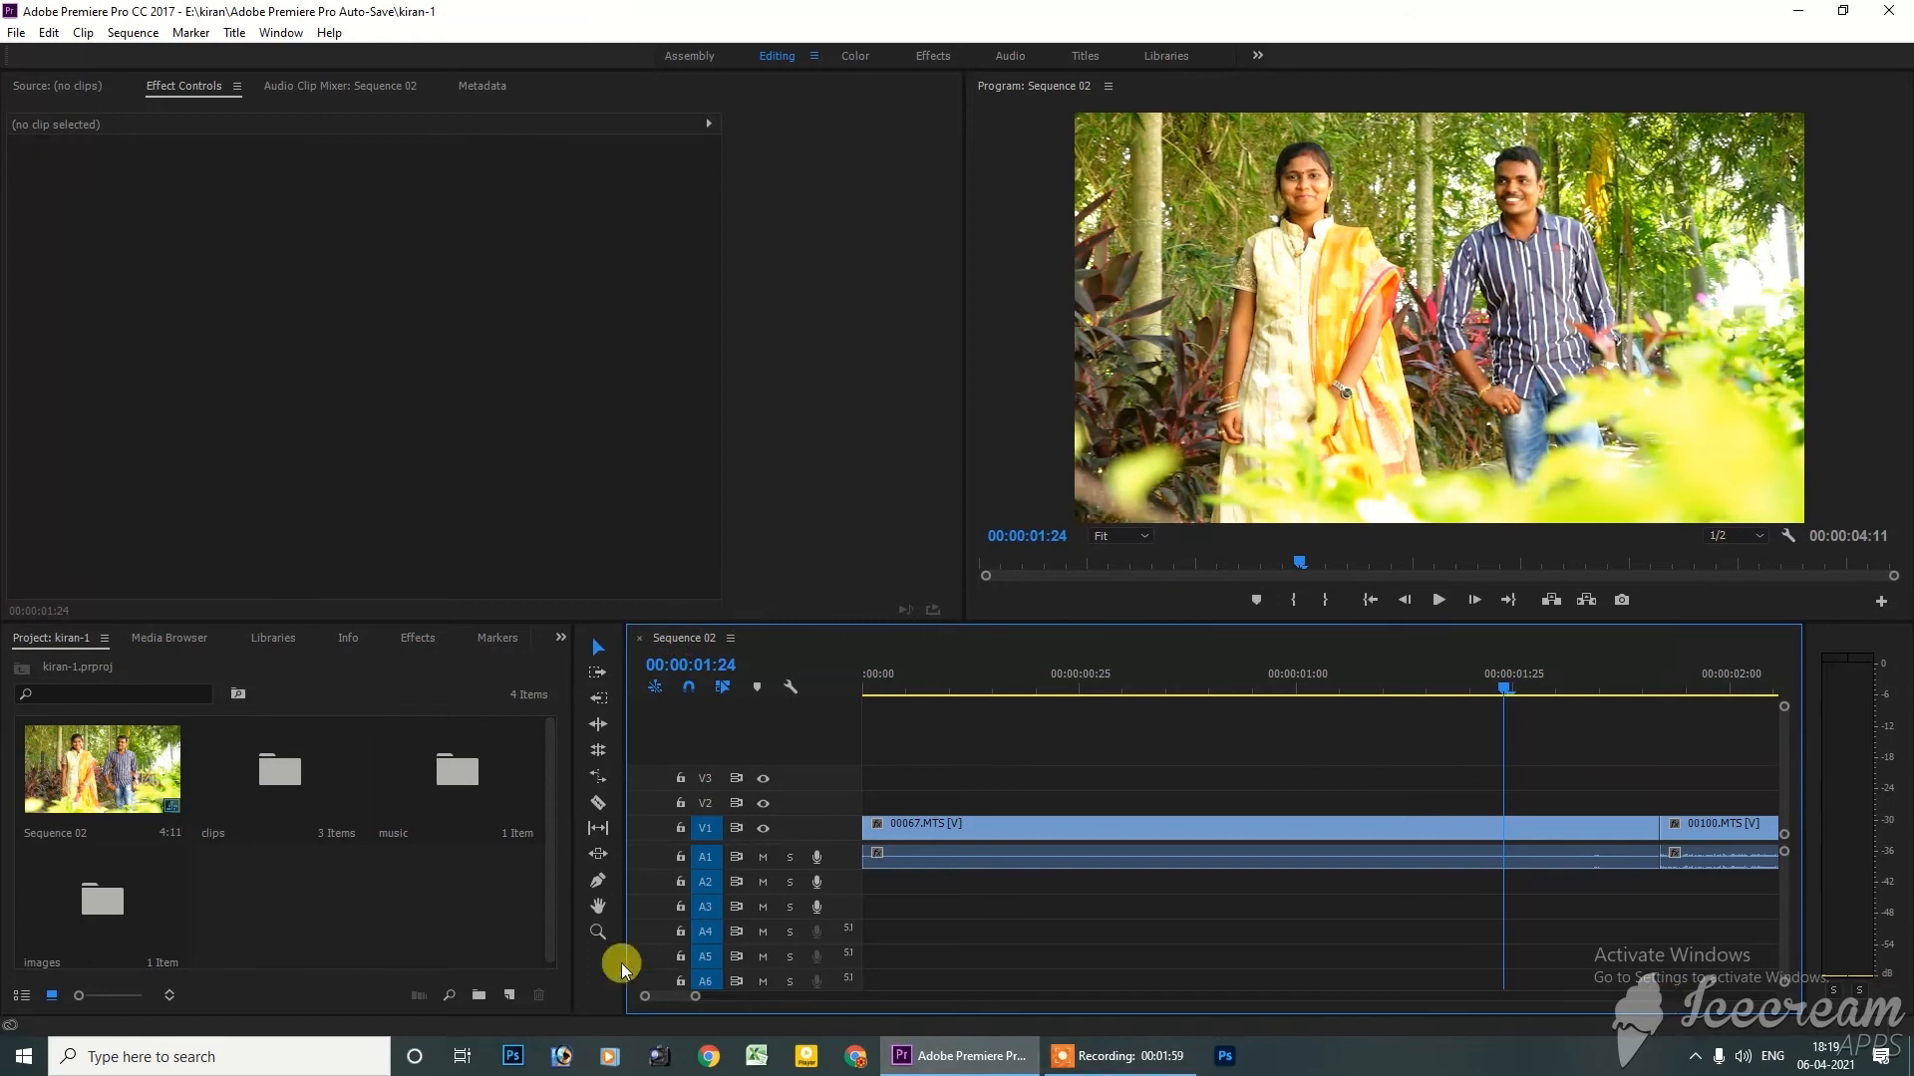
click(434, 913)
click(527, 336)
Shift focus from the Project panel to the Source Monitor, Timeline and Program Monitor in turn, and repeat that cycle once
click(438, 897)
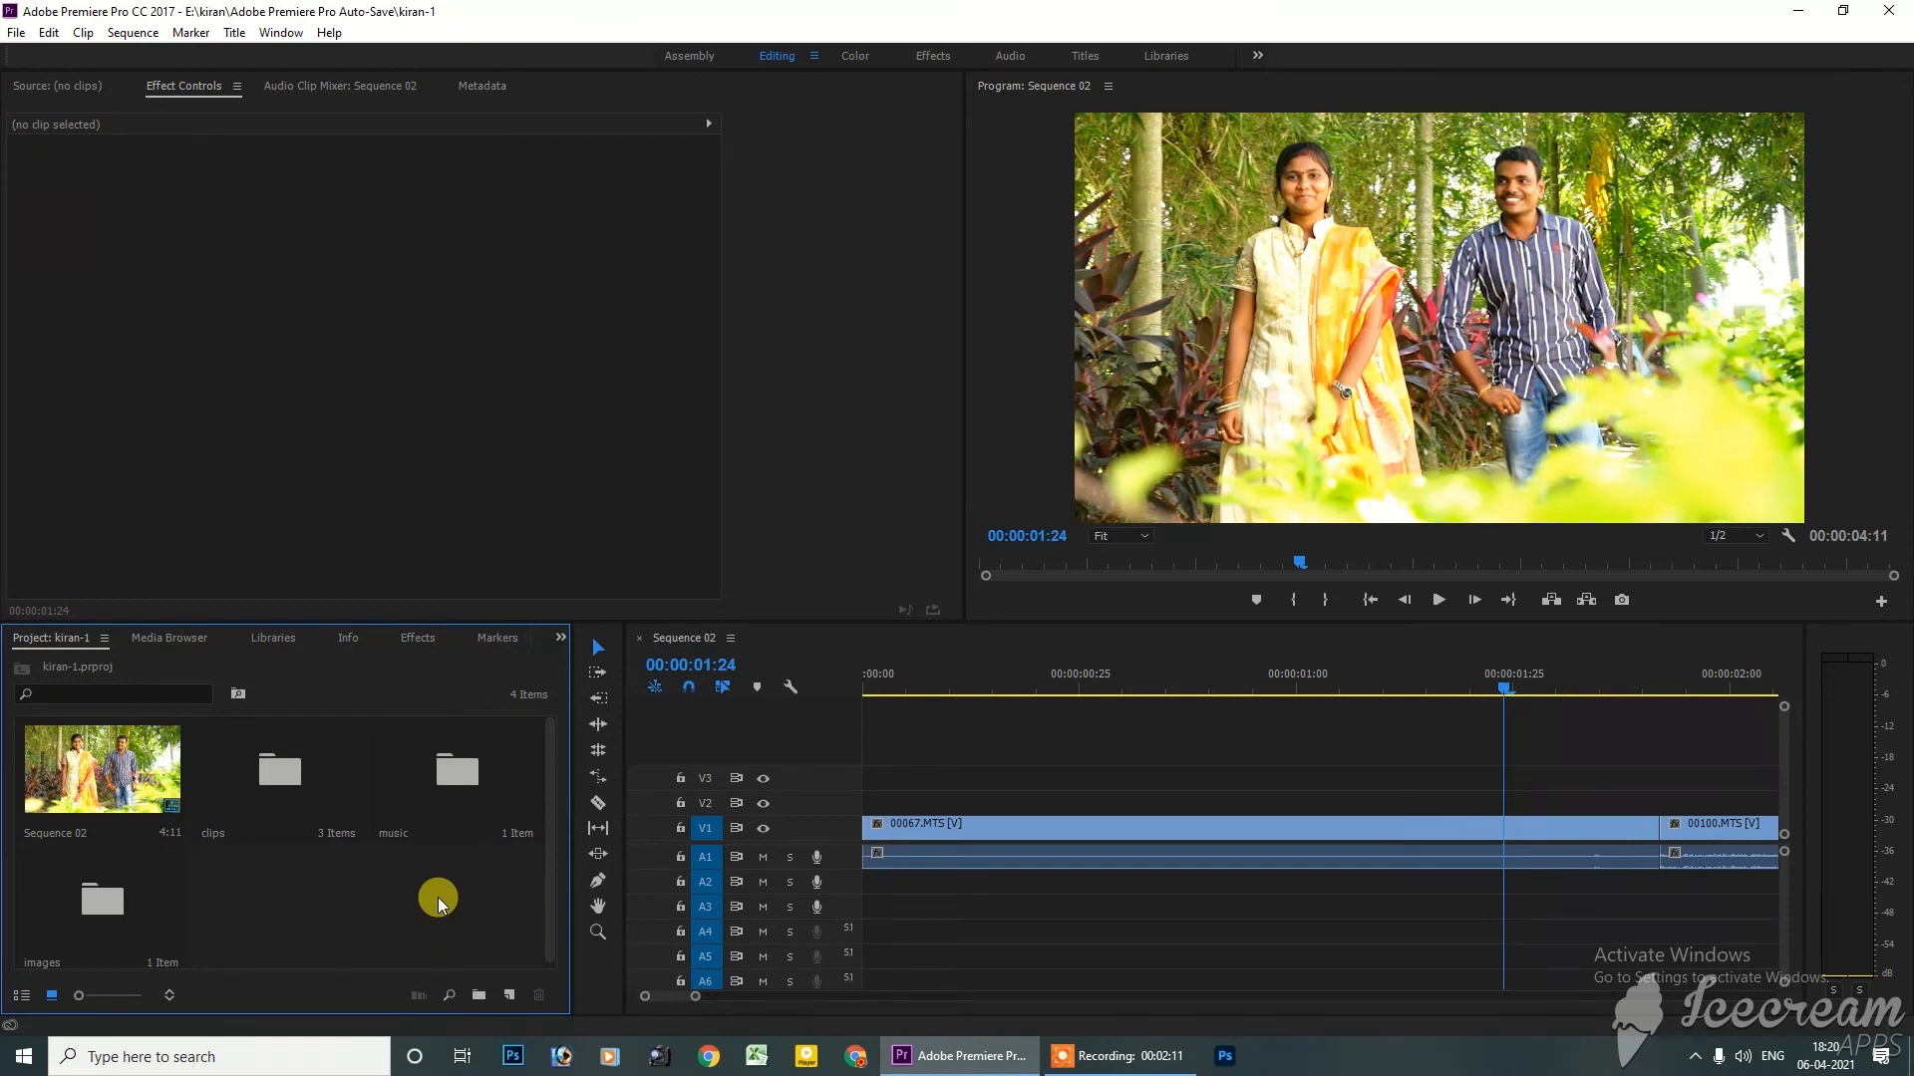
key(shift+2)
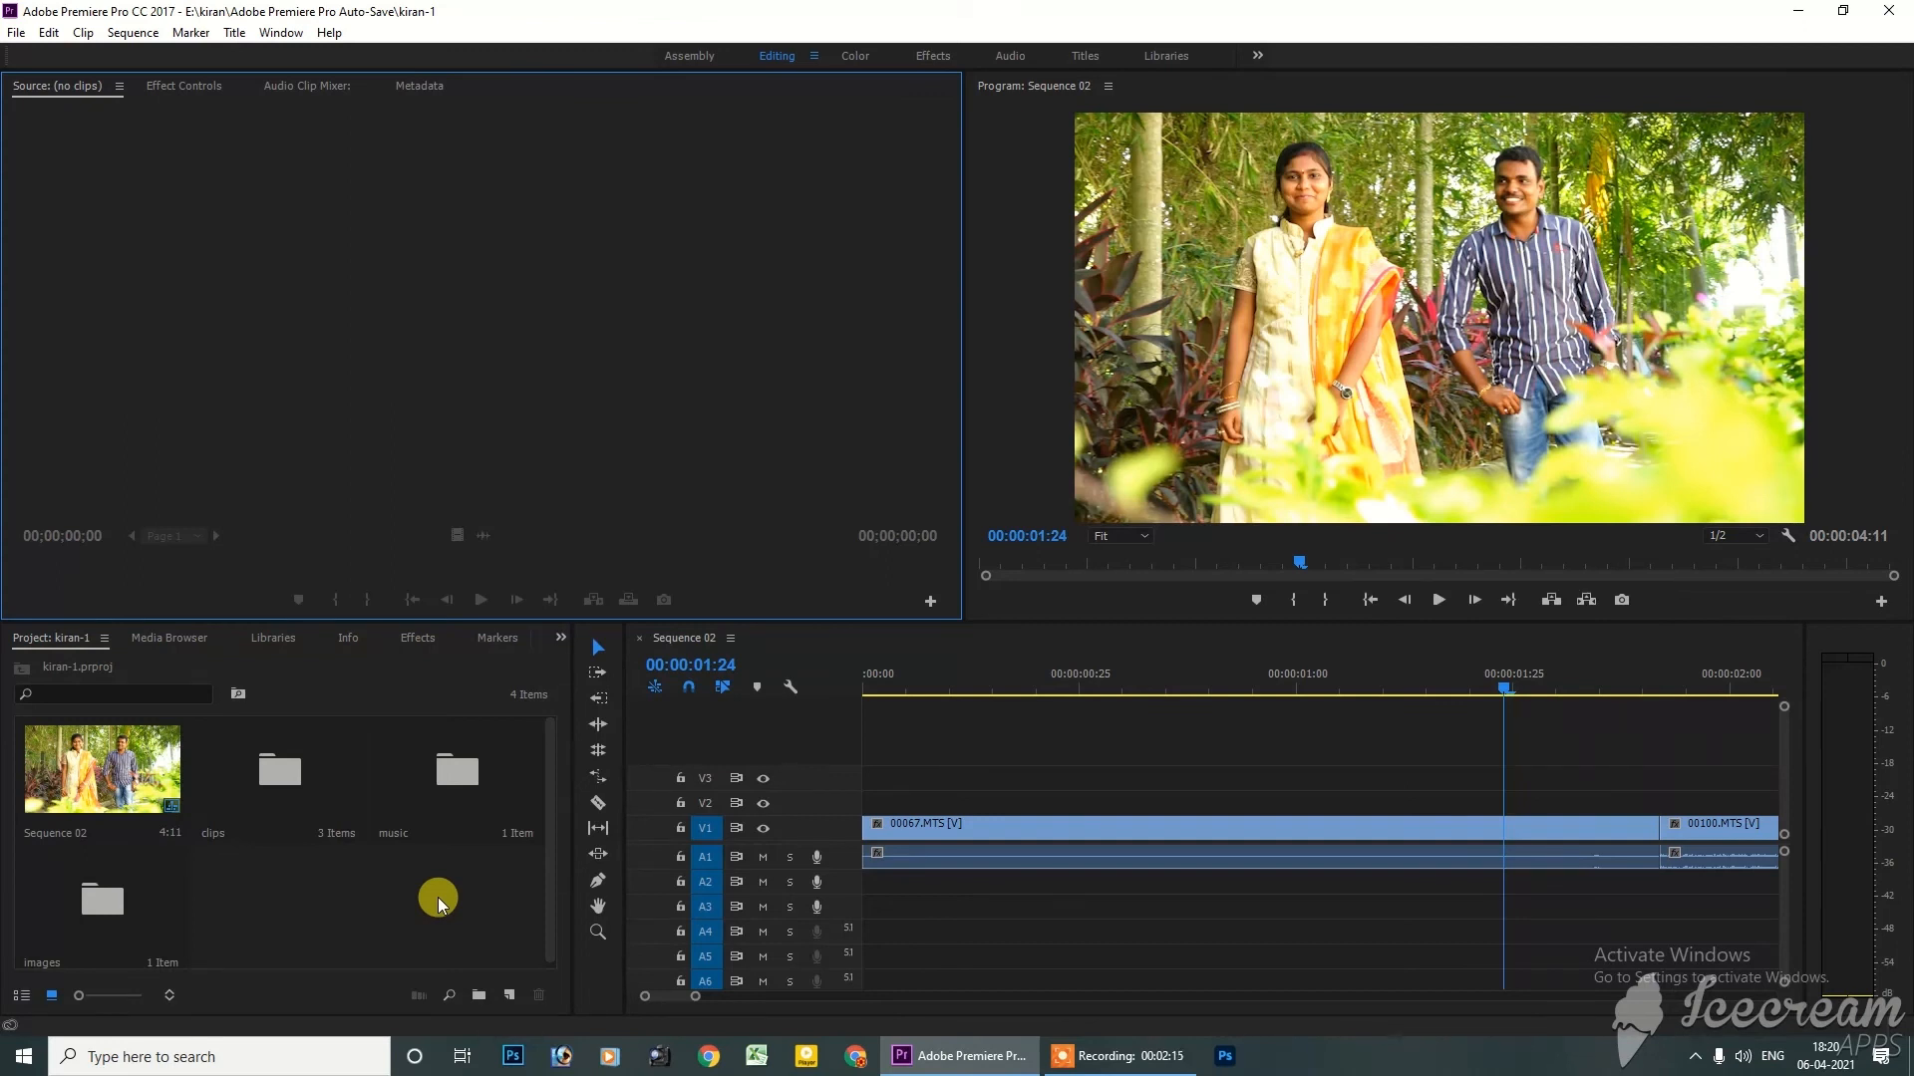
key(shift+3)
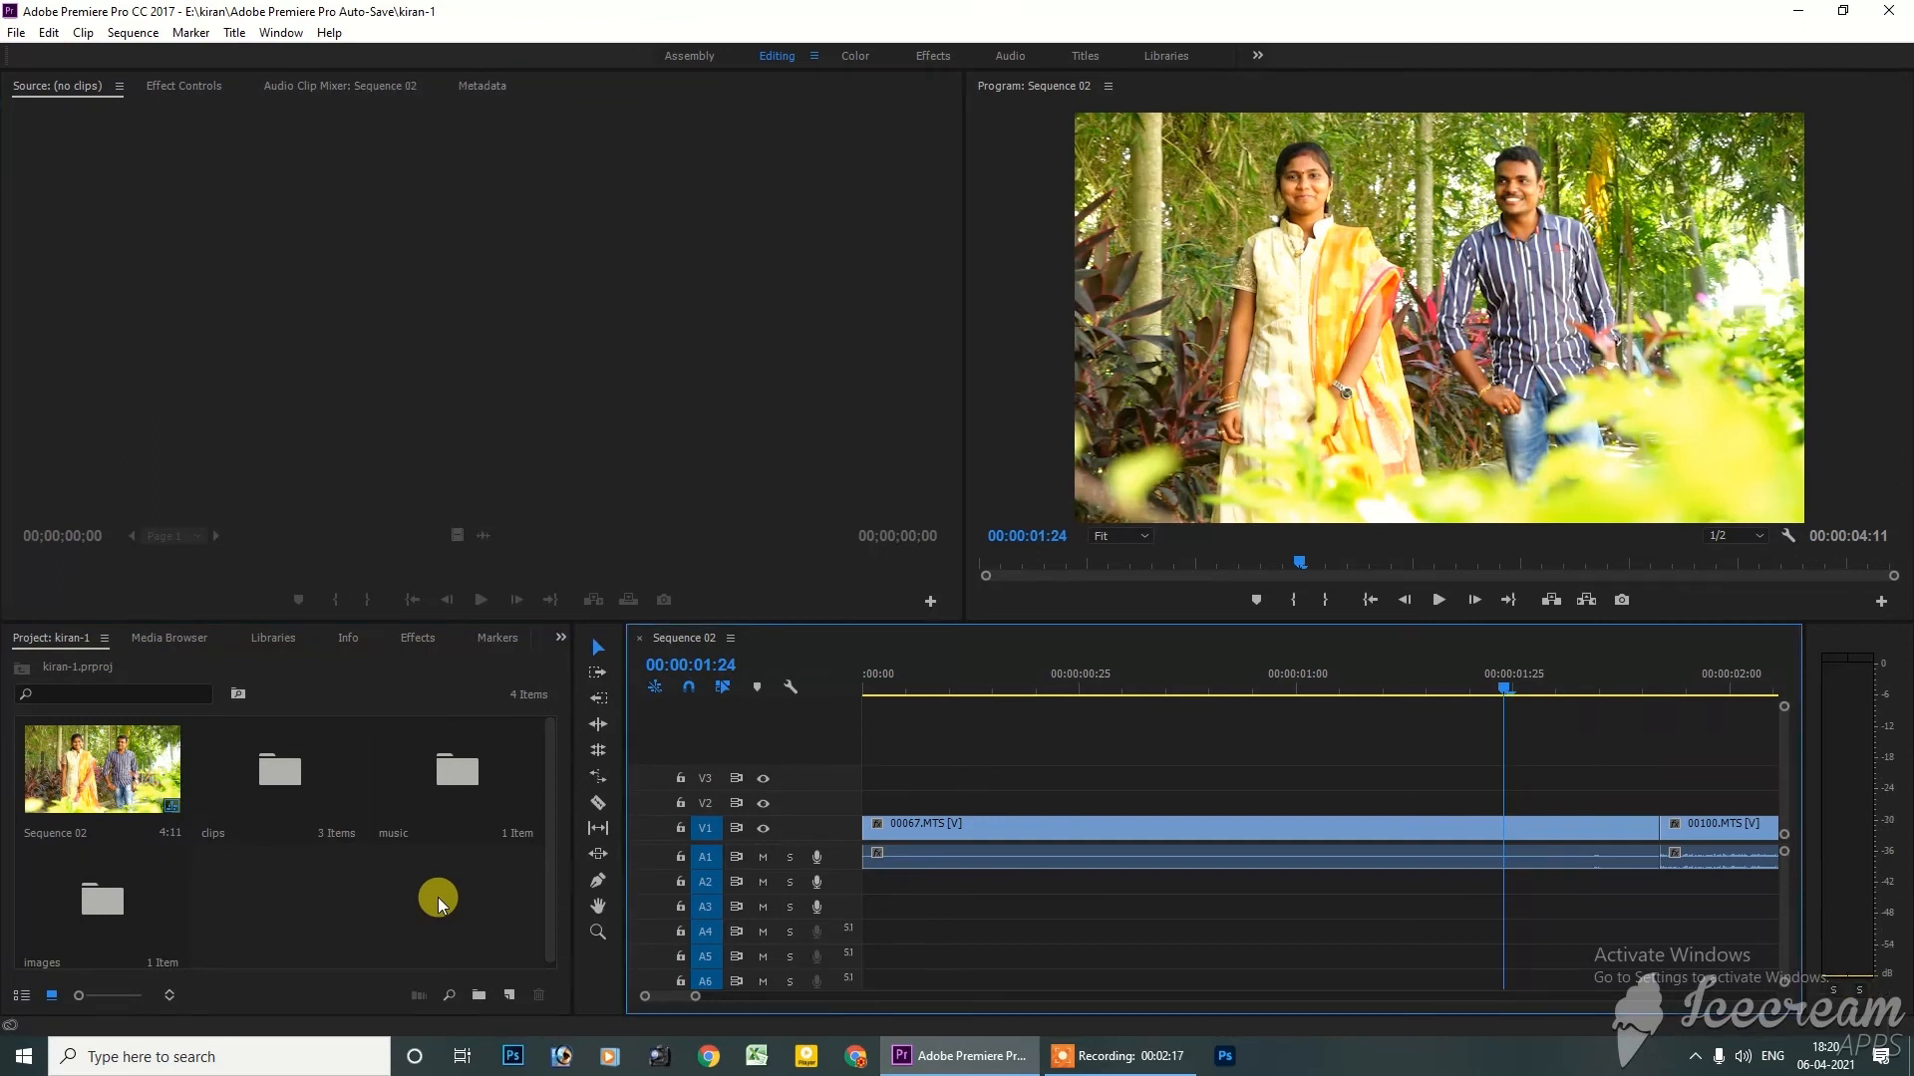
key(shift+4)
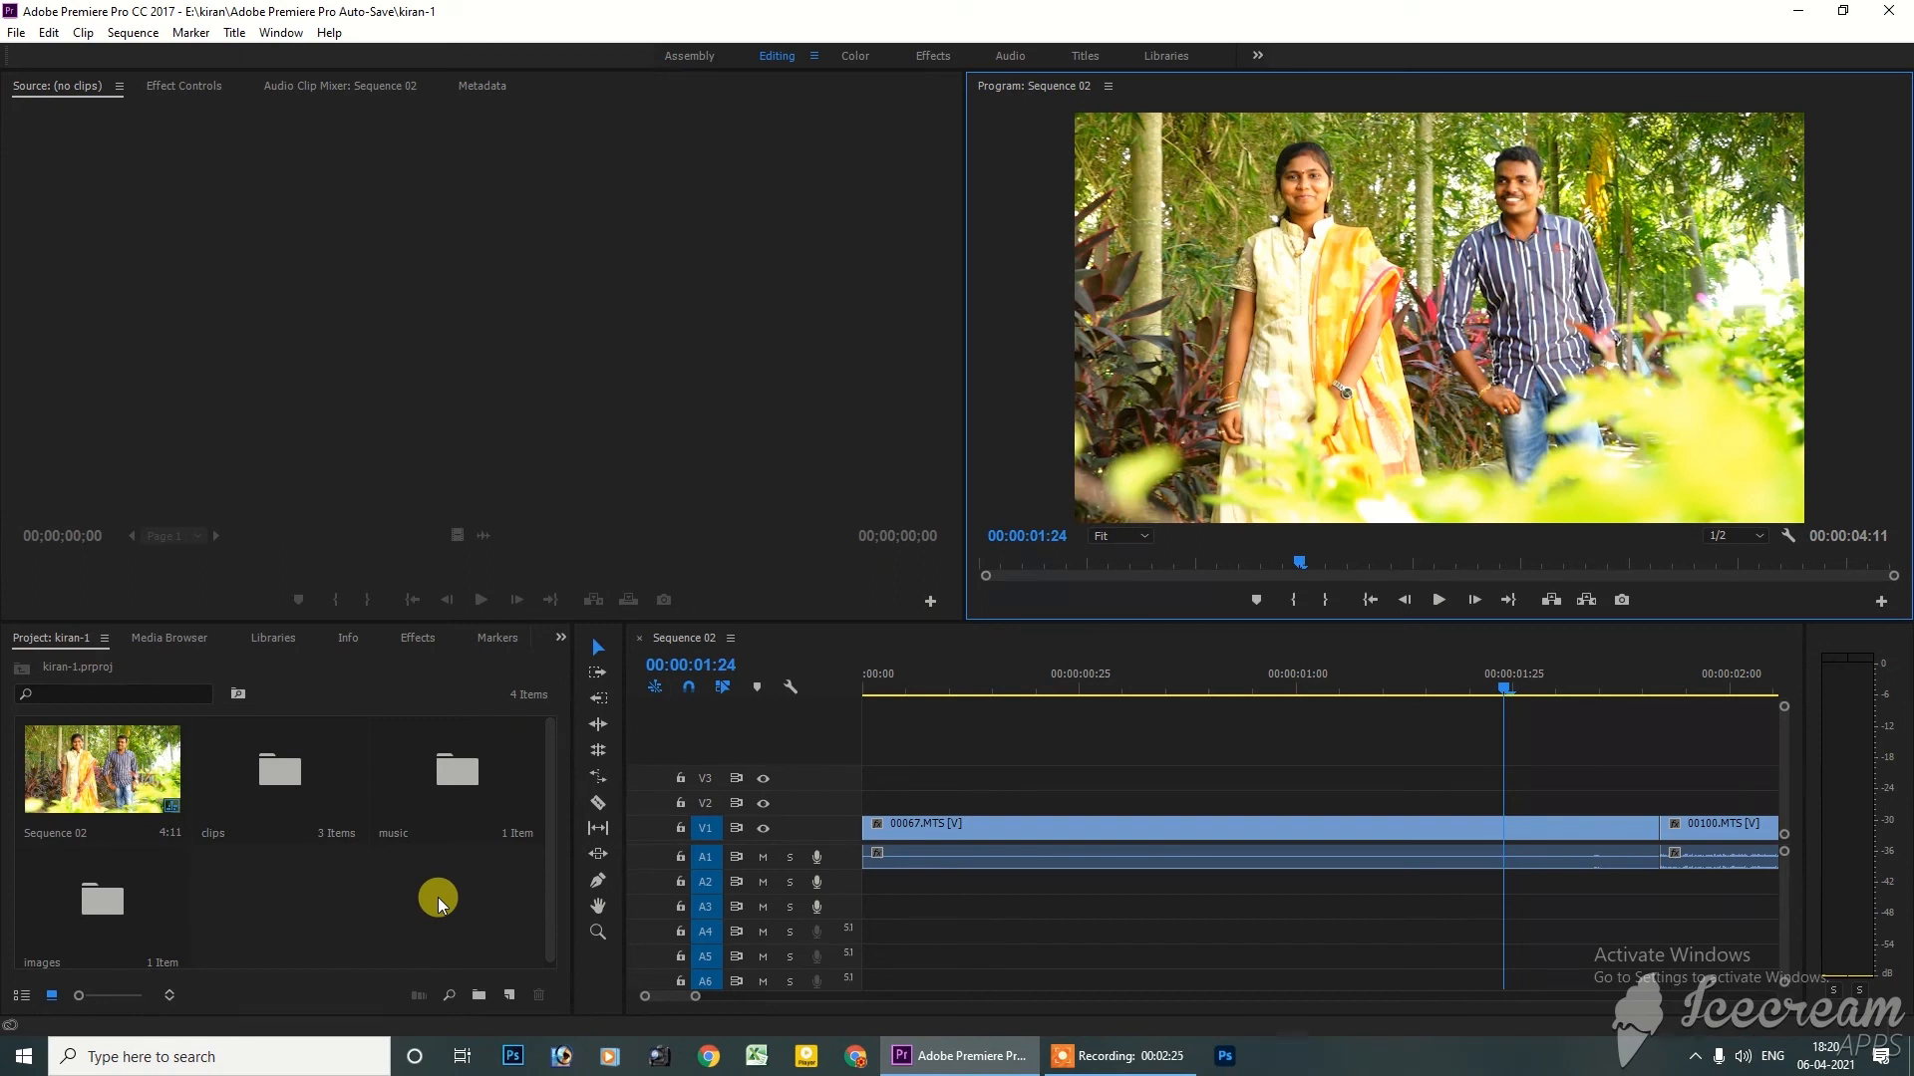
click(381, 907)
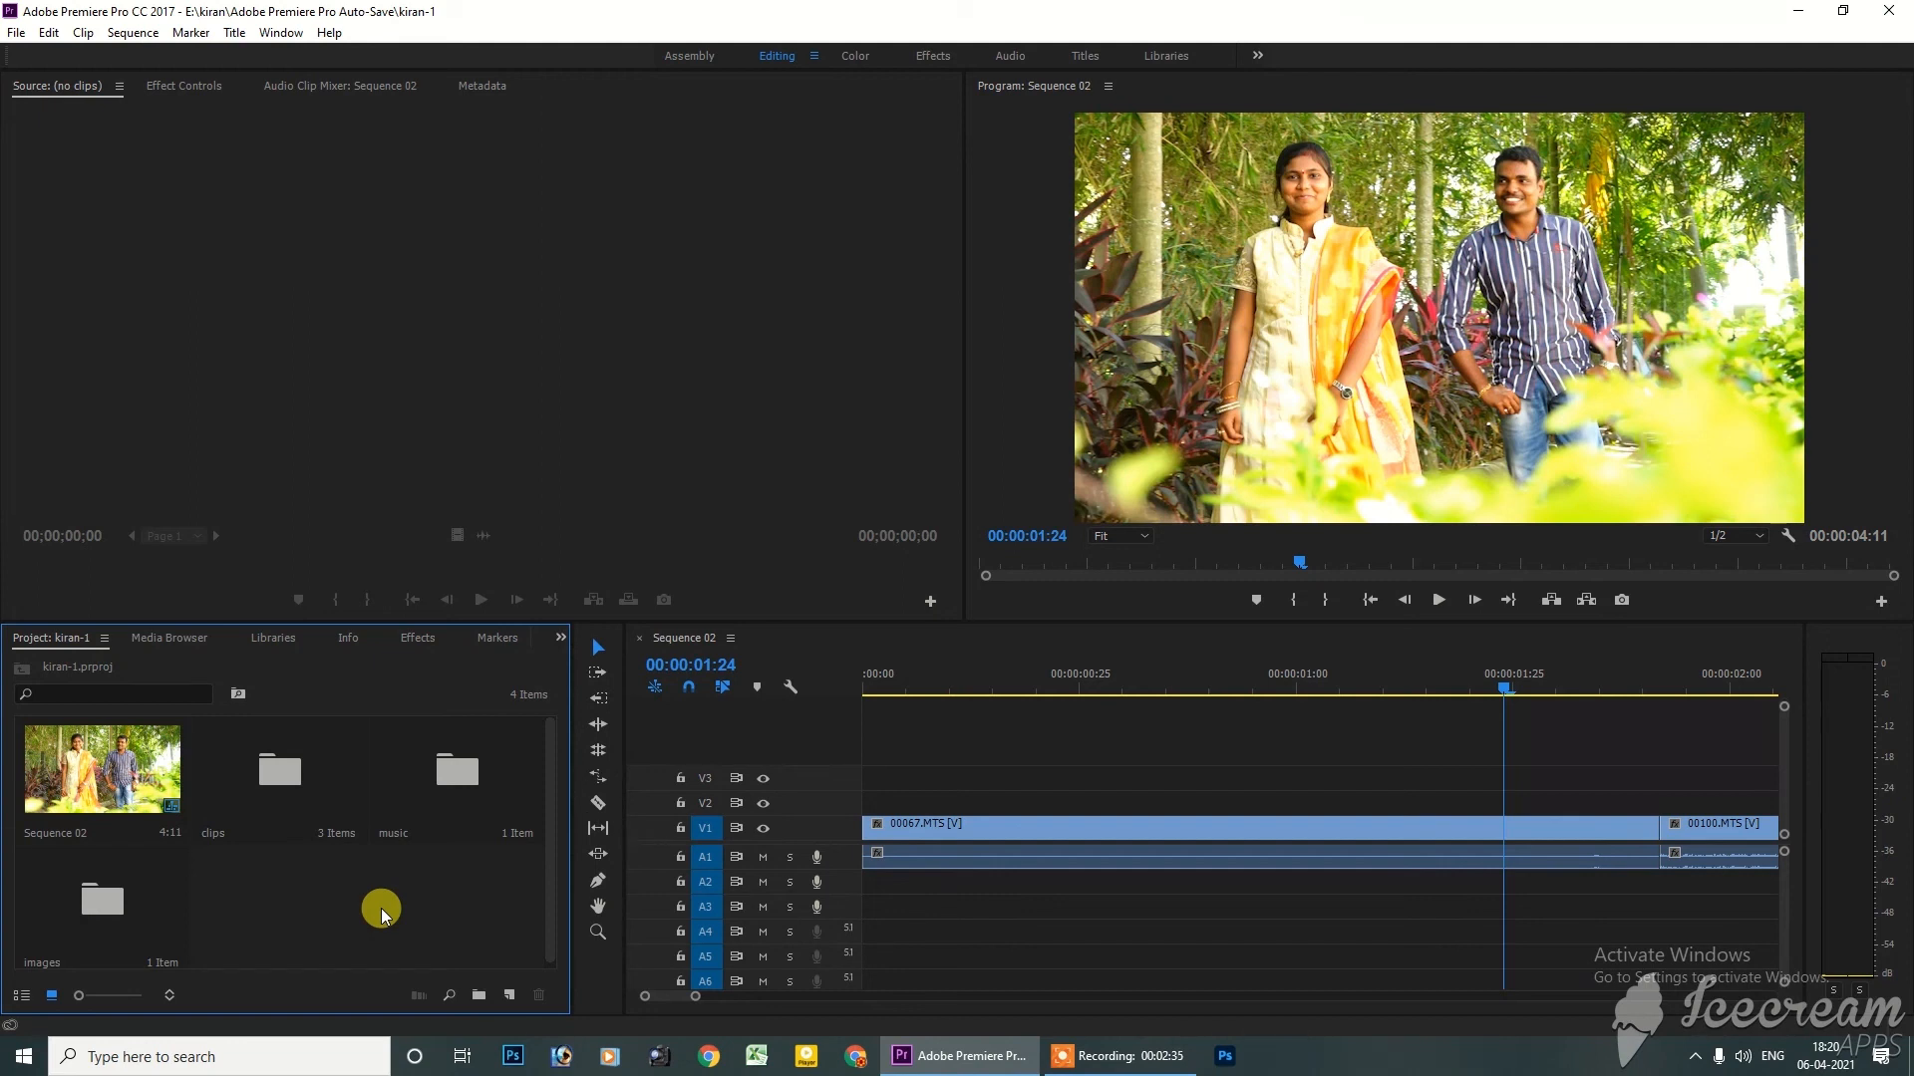
key(shift+2)
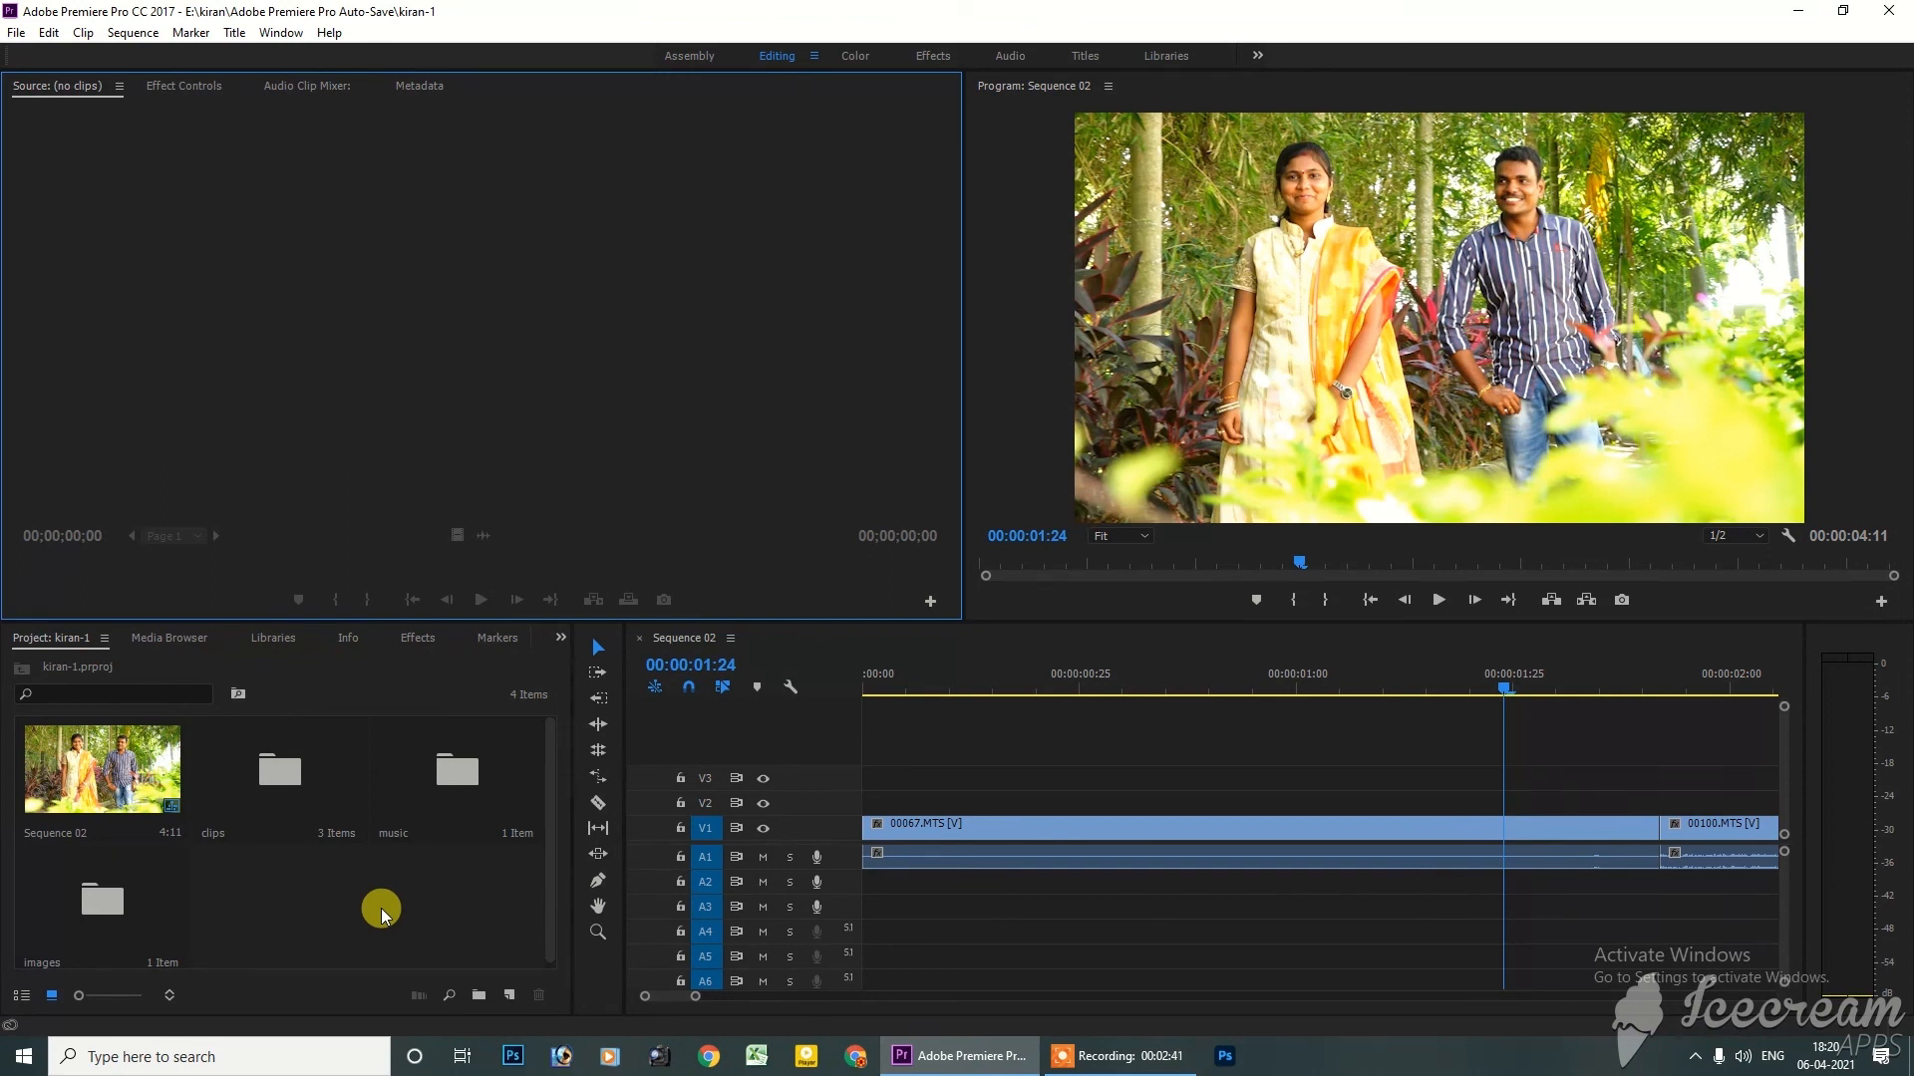
key(shift+3)
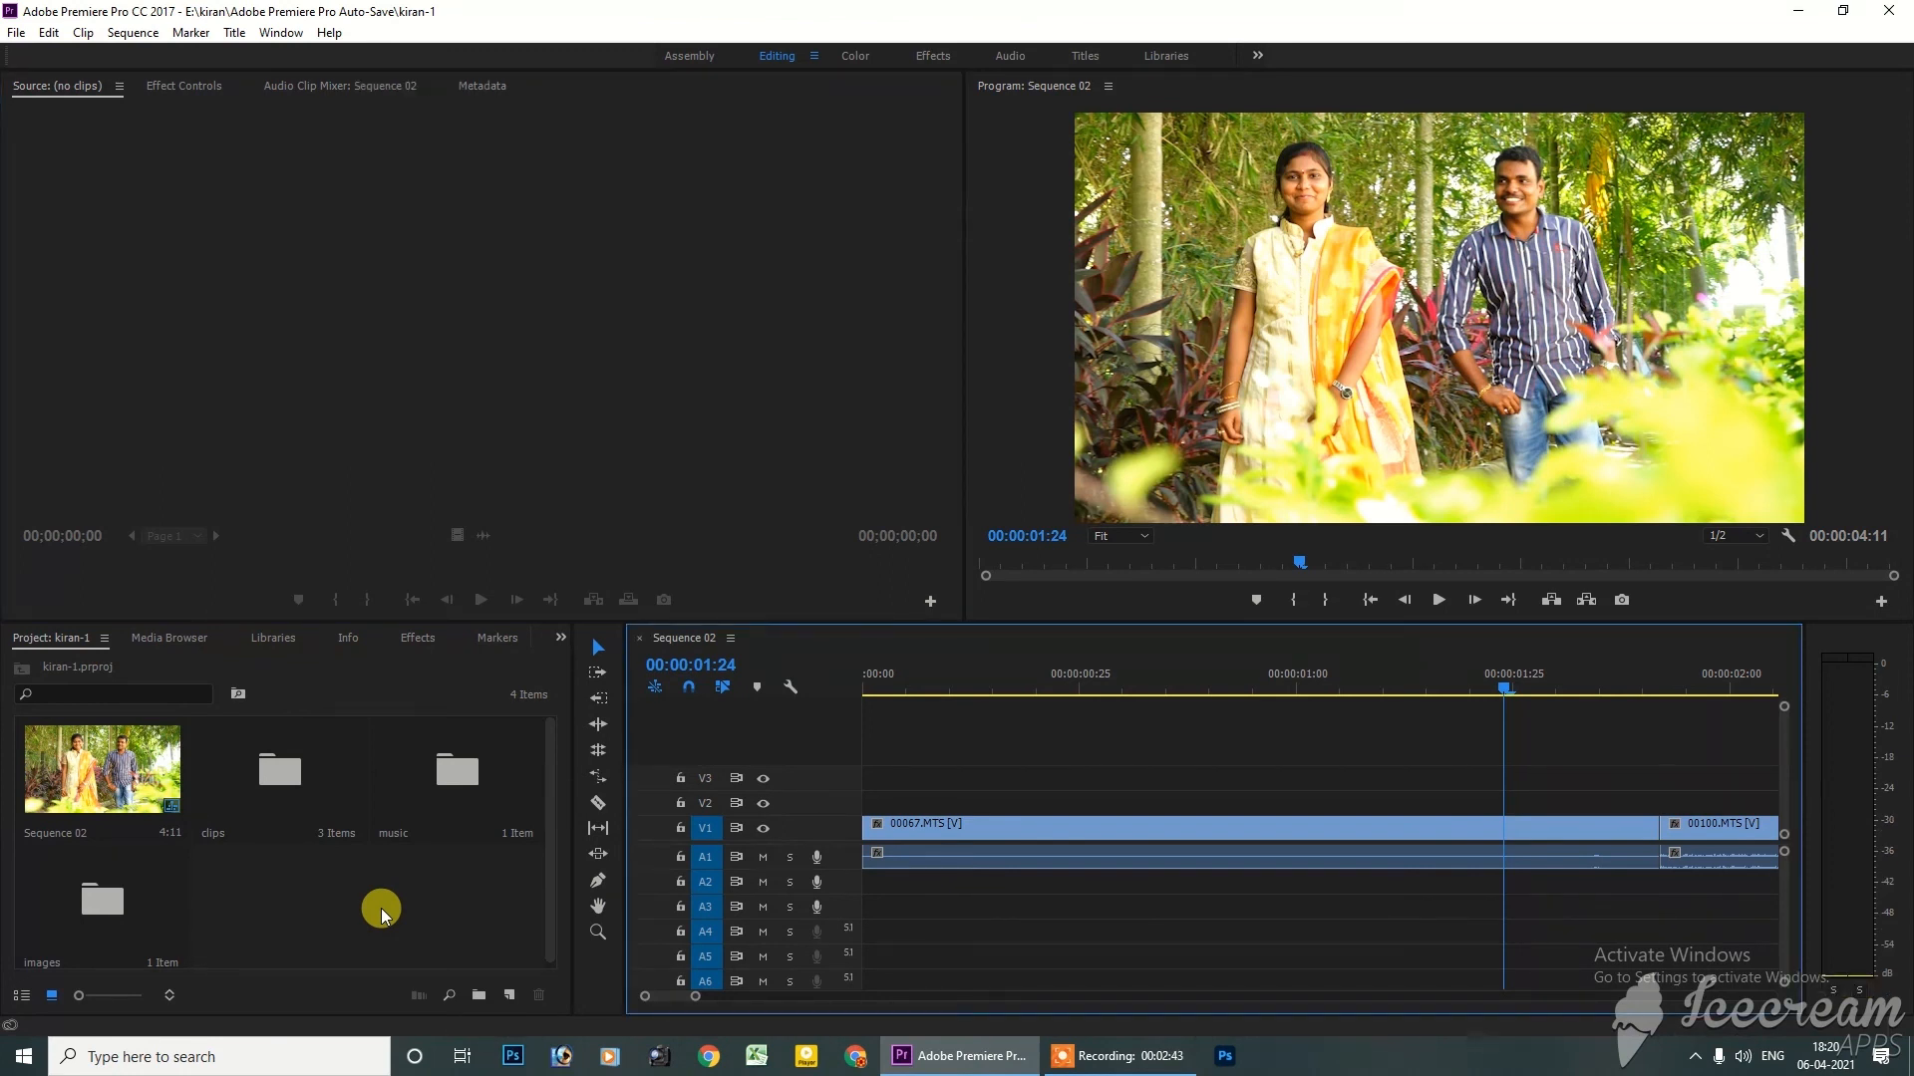
key(shift+4)
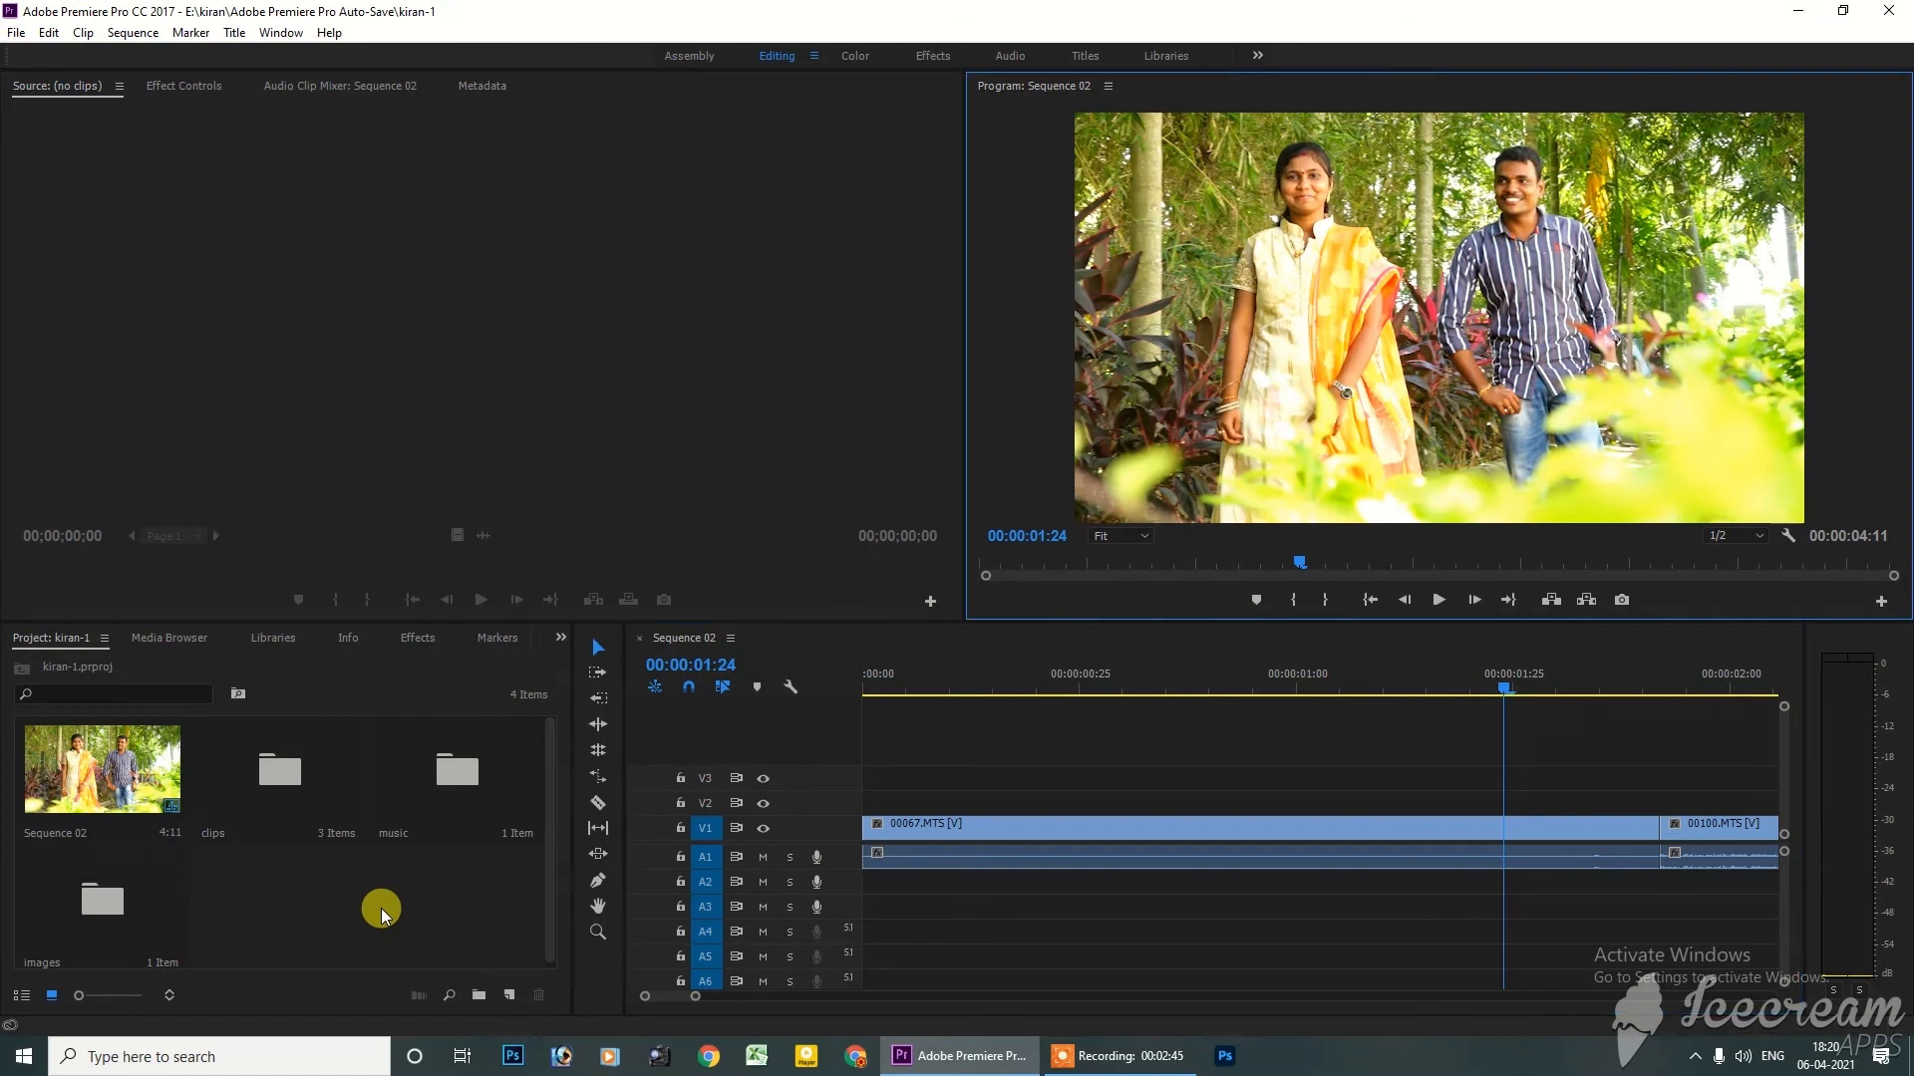